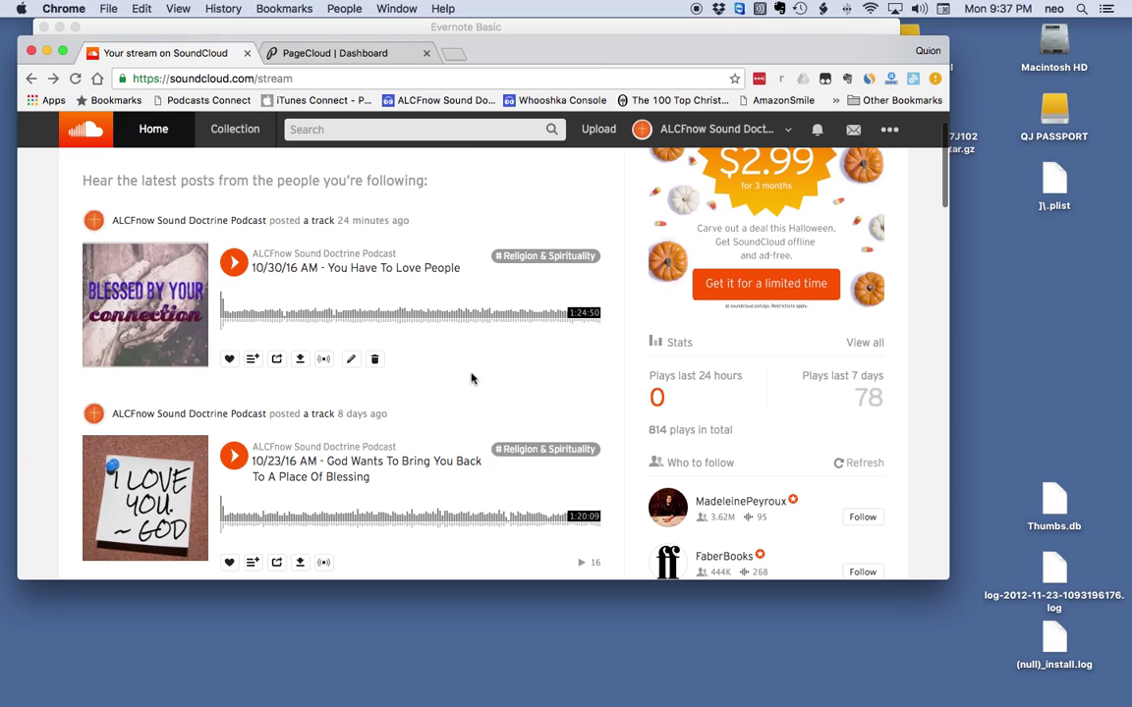
click(454, 53)
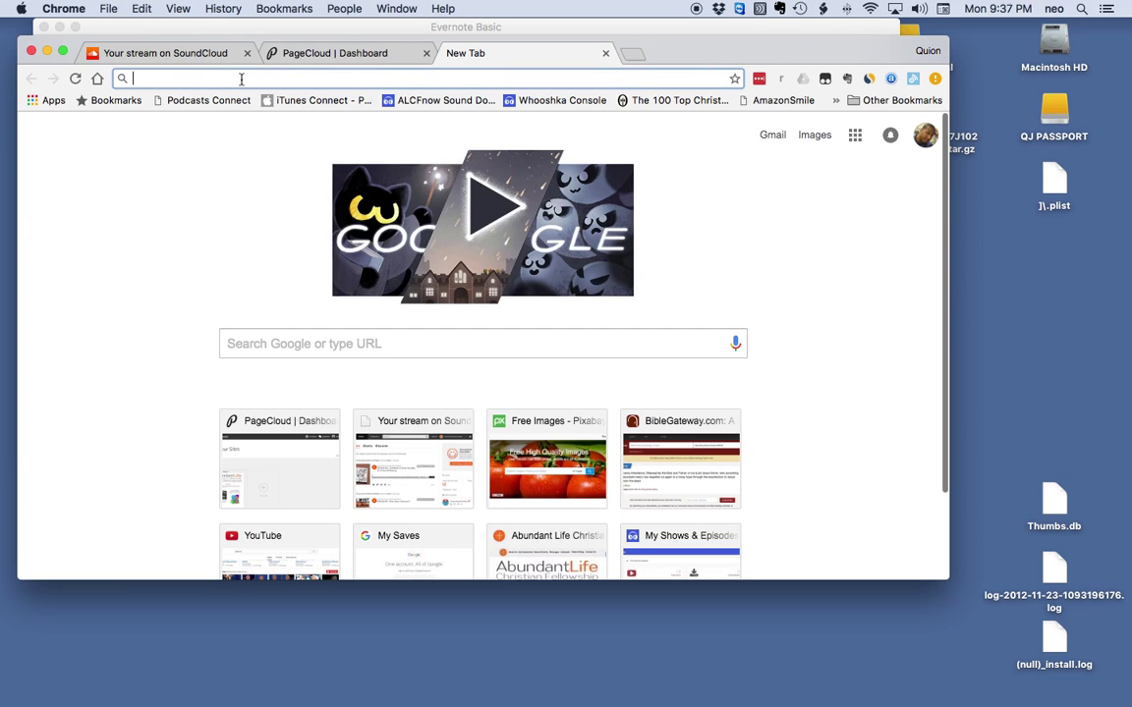
text(alc)
key(Return)
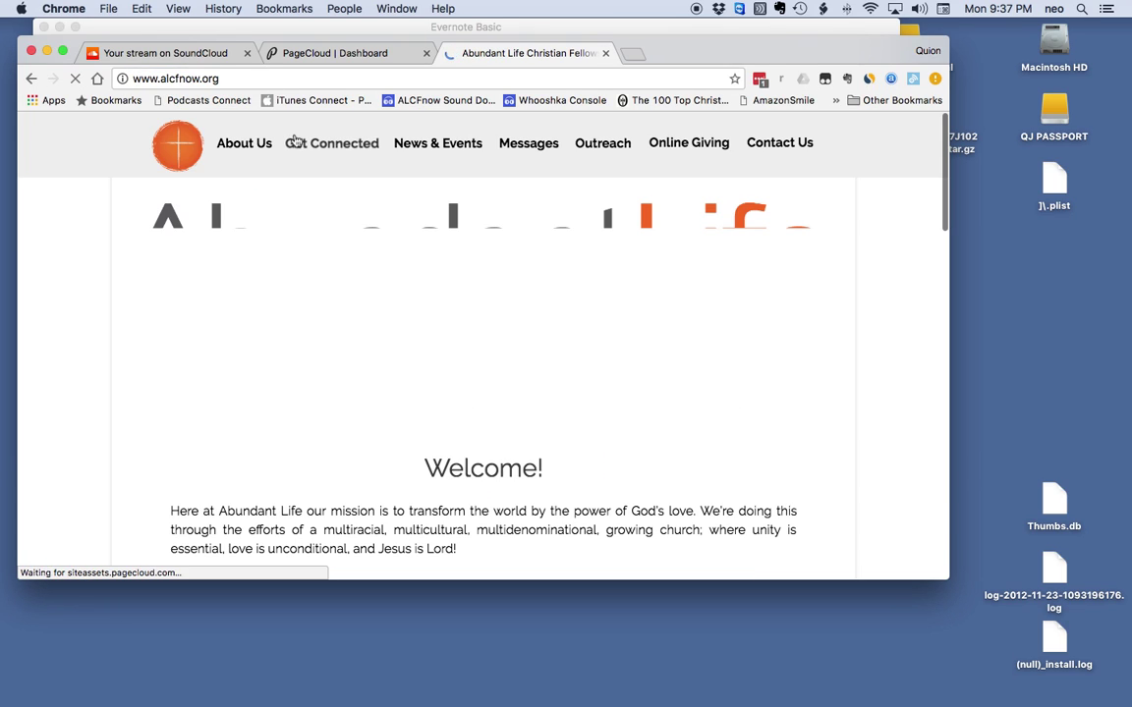
click(526, 147)
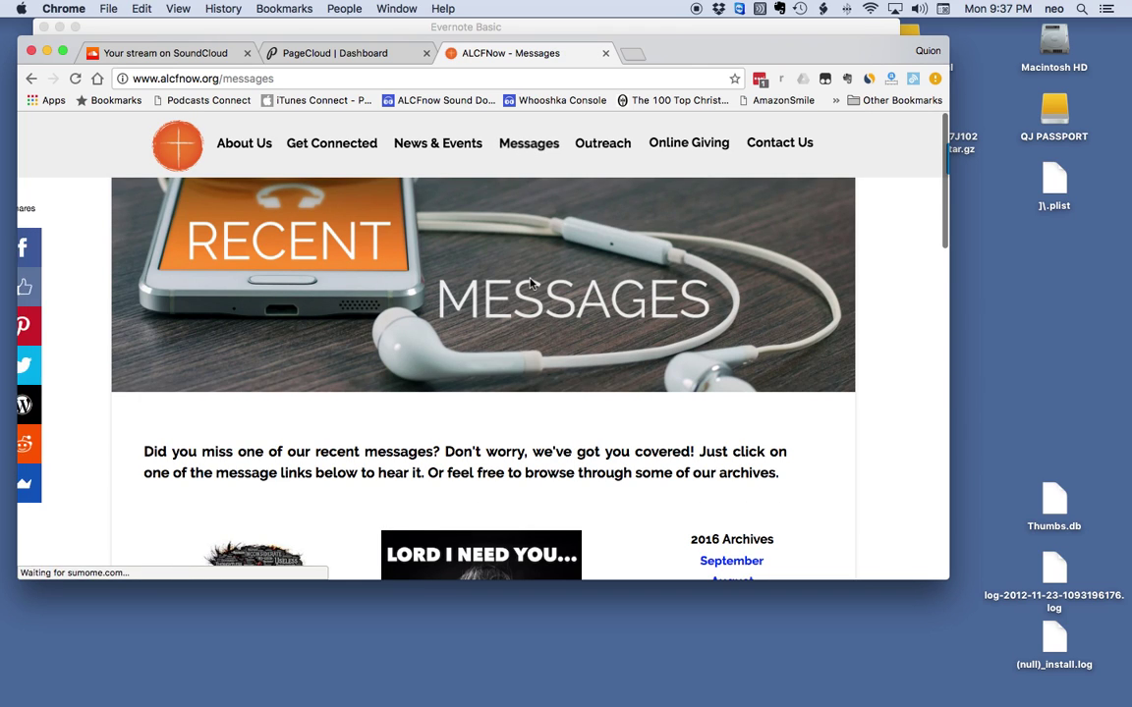
- Open the message "God Wants to Bring You Back to a Place of Blessing - 10/23/16 AM" from the recent messages and reload its page
scroll(530, 284, down, 4)
scroll(531, 284, down, 3)
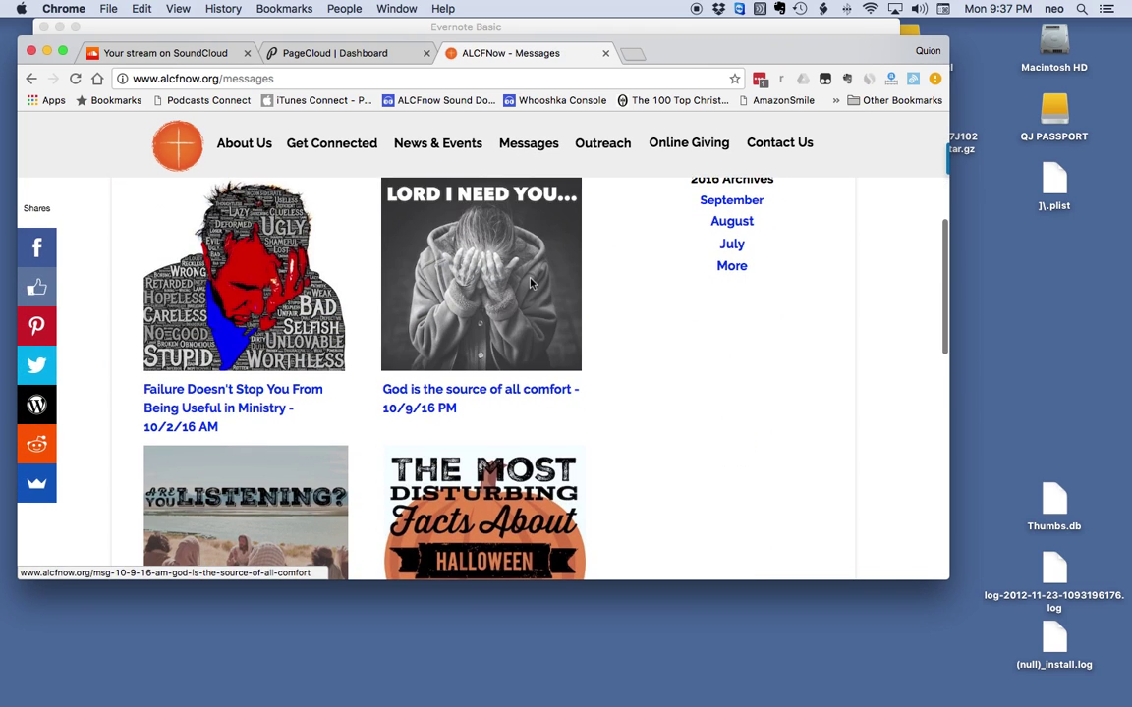
scroll(531, 284, down, 2)
scroll(531, 284, up, 3)
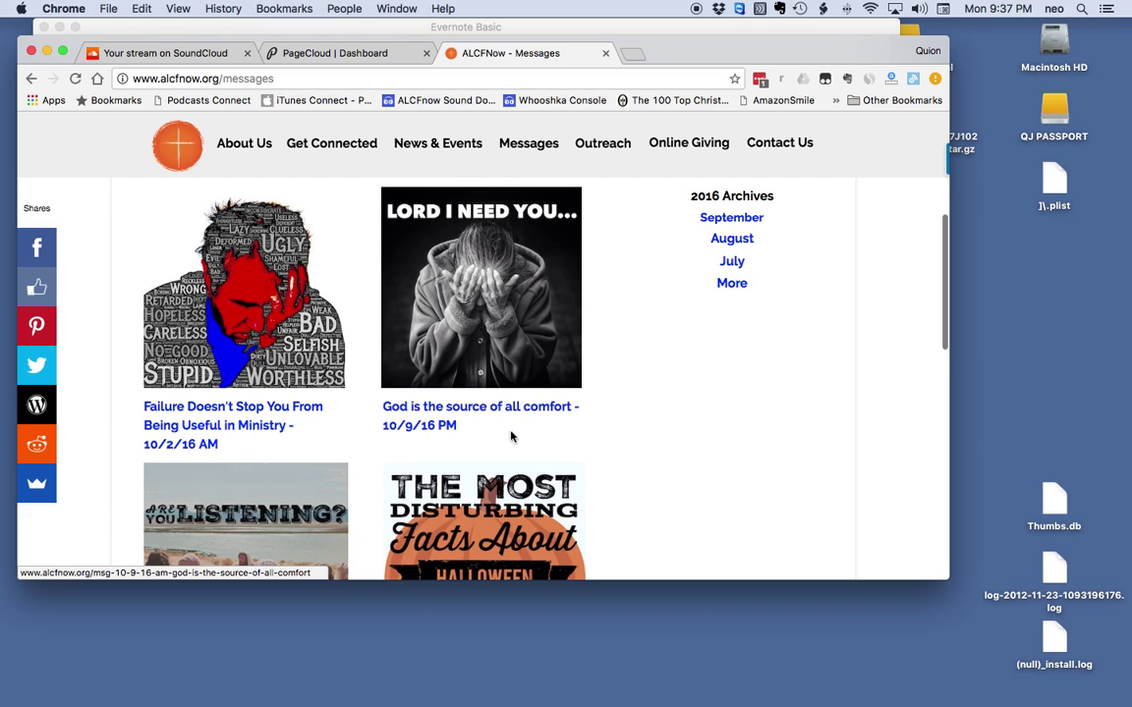
scroll(530, 442, down, 6)
scroll(540, 448, down, 3)
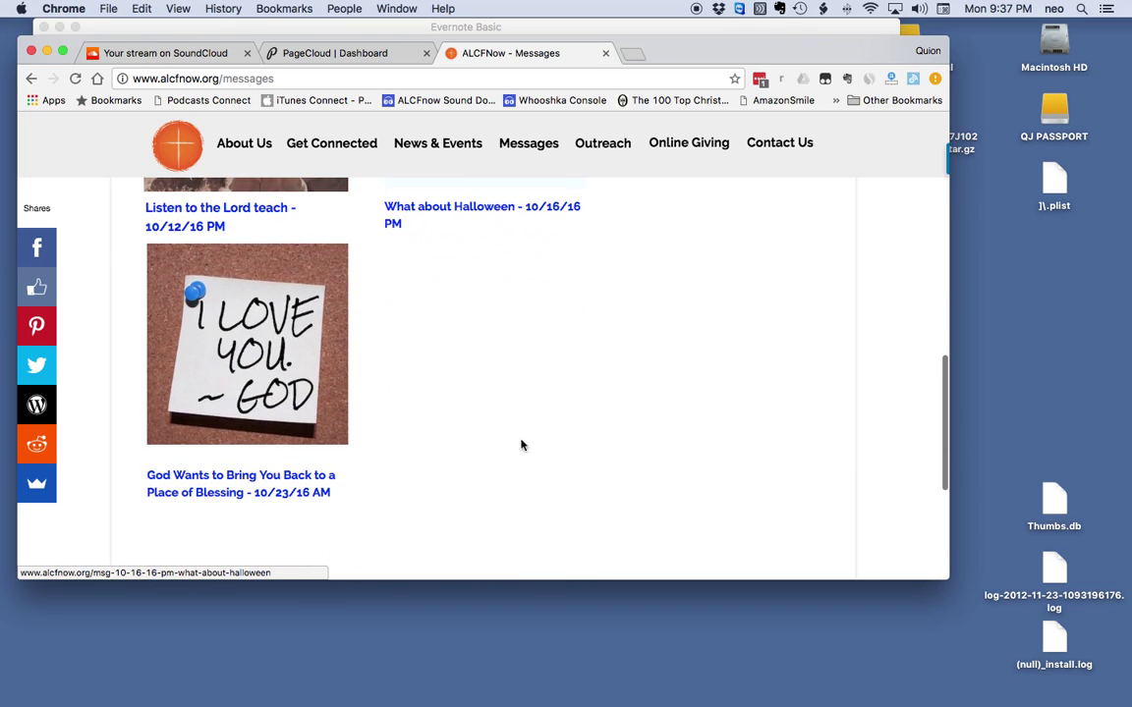
click(214, 344)
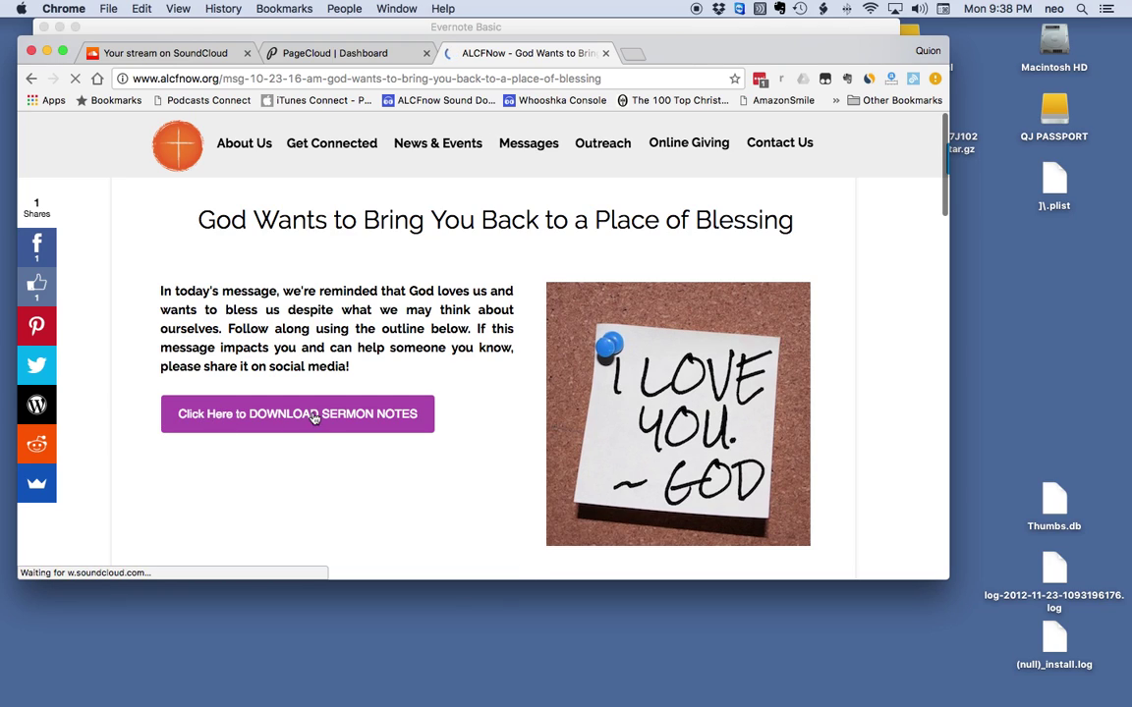
right_click(463, 397)
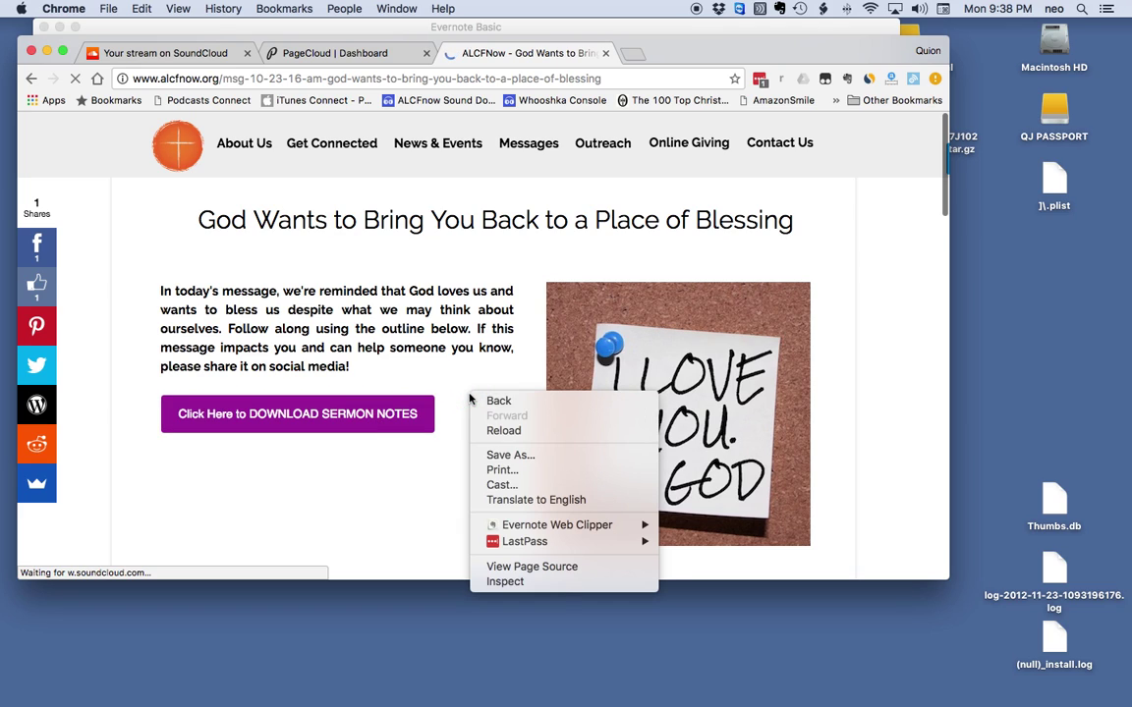
click(495, 431)
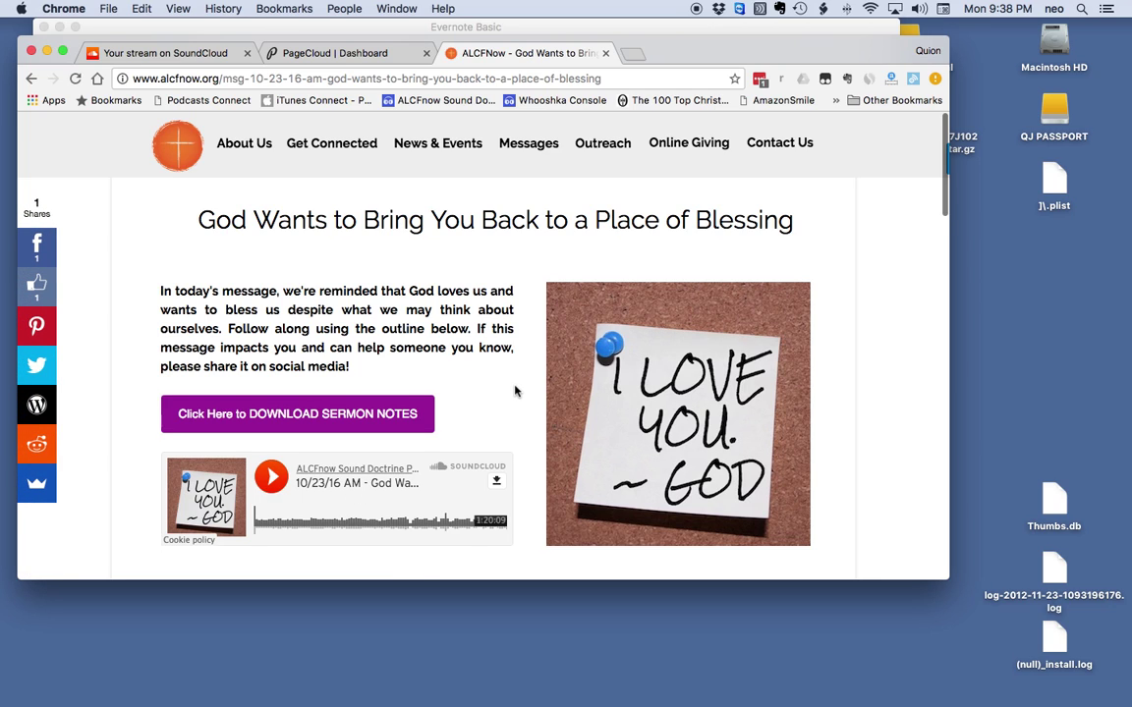
- Examine the sermon page's layout, from the title, notes download, audio player and image through the sermon outline to the message navigation links
scroll(518, 391, down, 2)
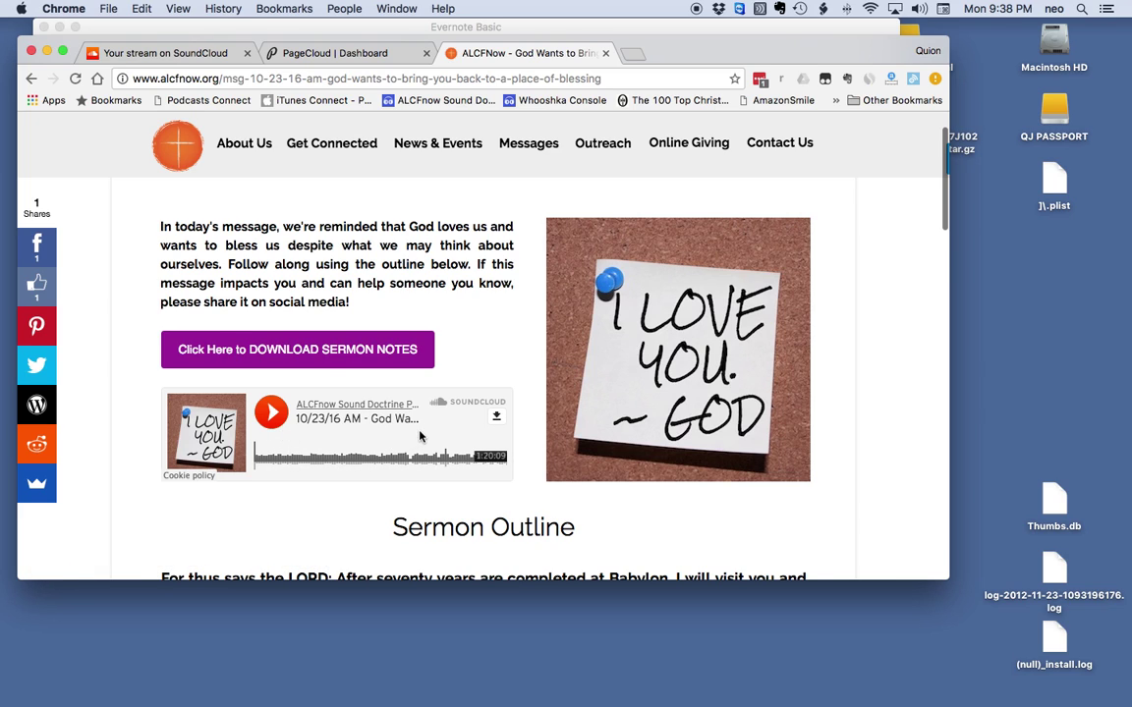
scroll(376, 386, down, 5)
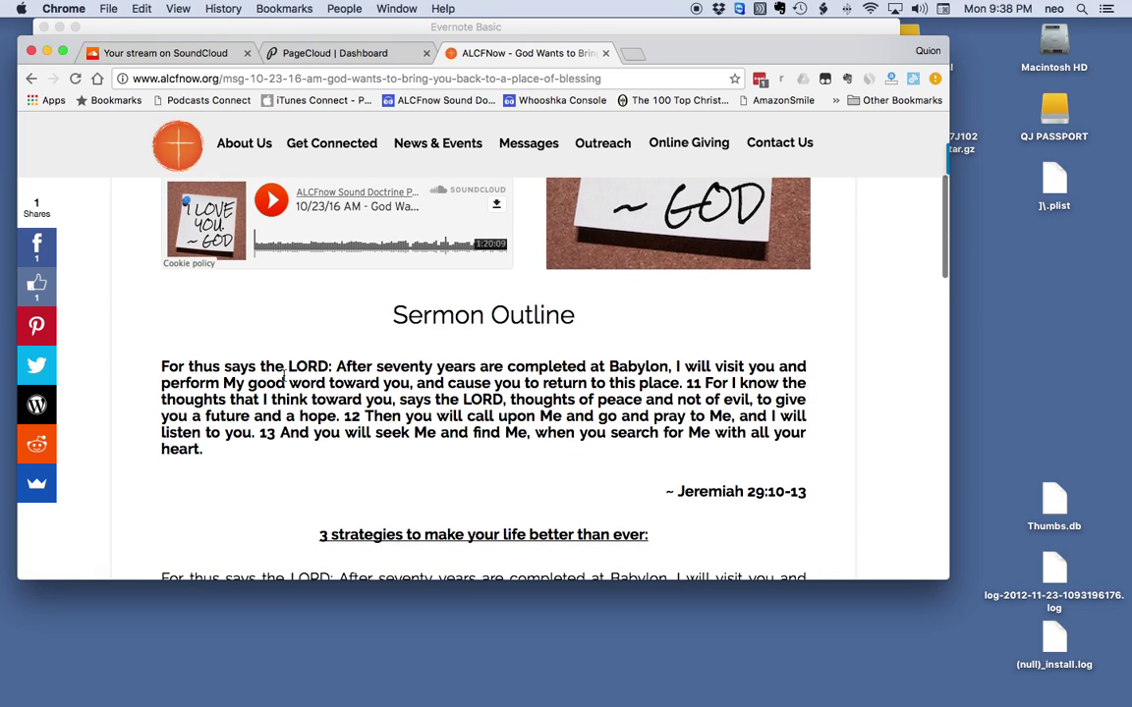
scroll(595, 396, down, 12)
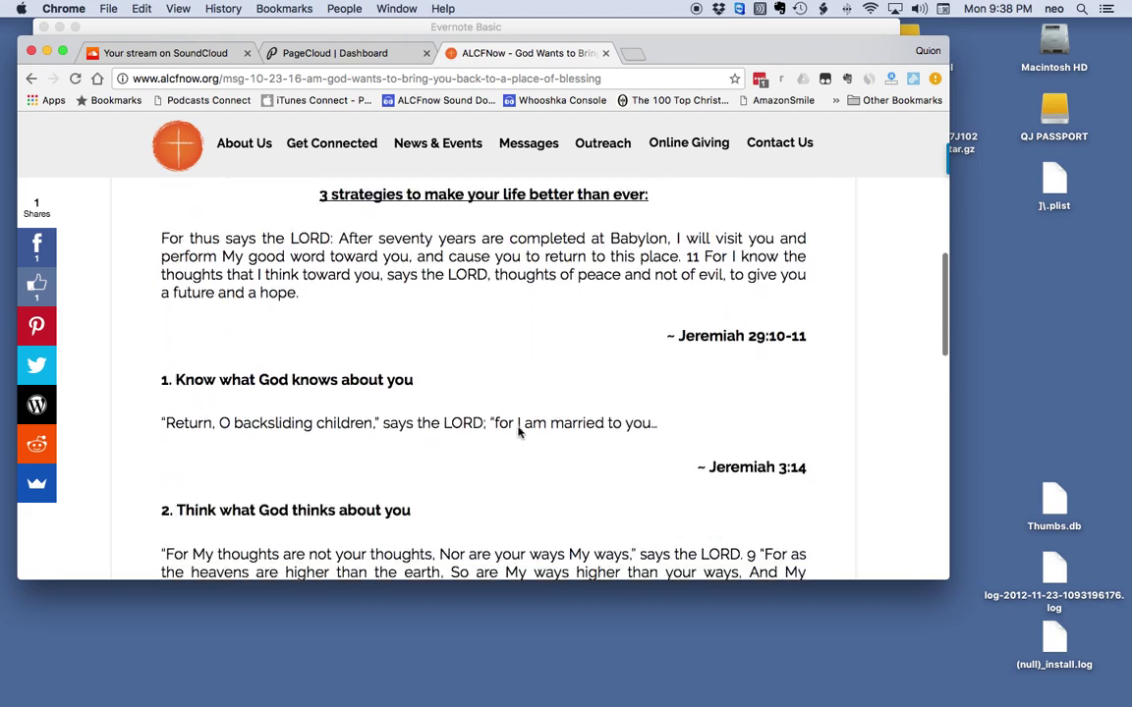
scroll(520, 432, down, 10)
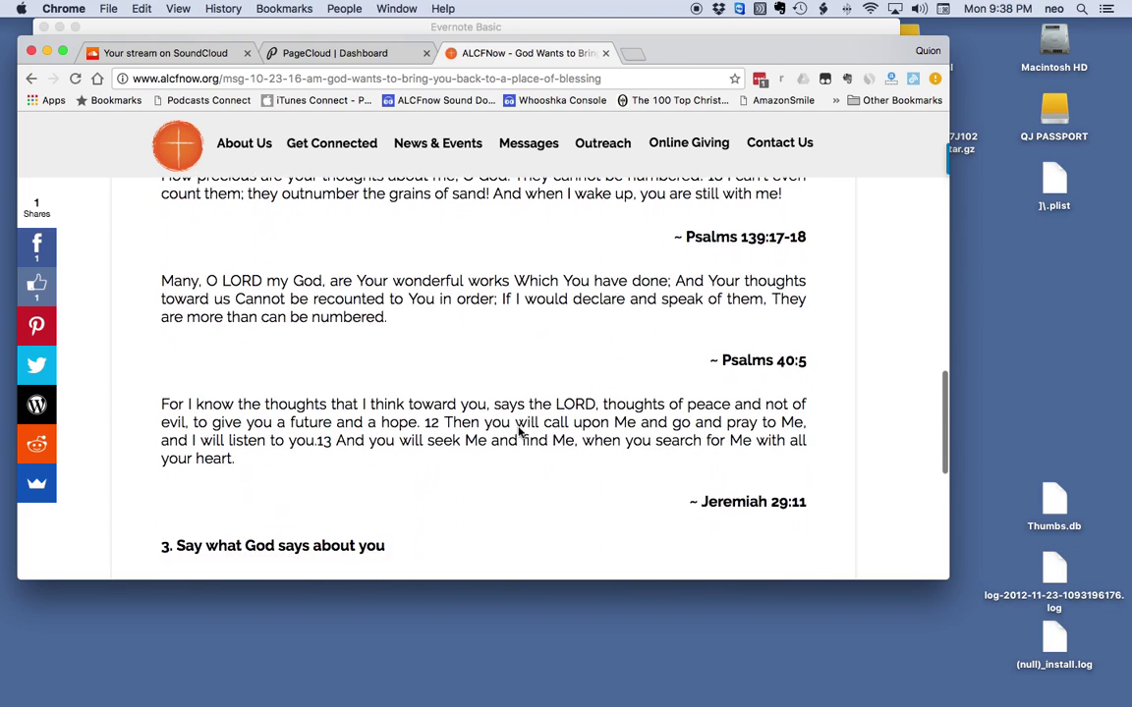
scroll(520, 432, down, 3)
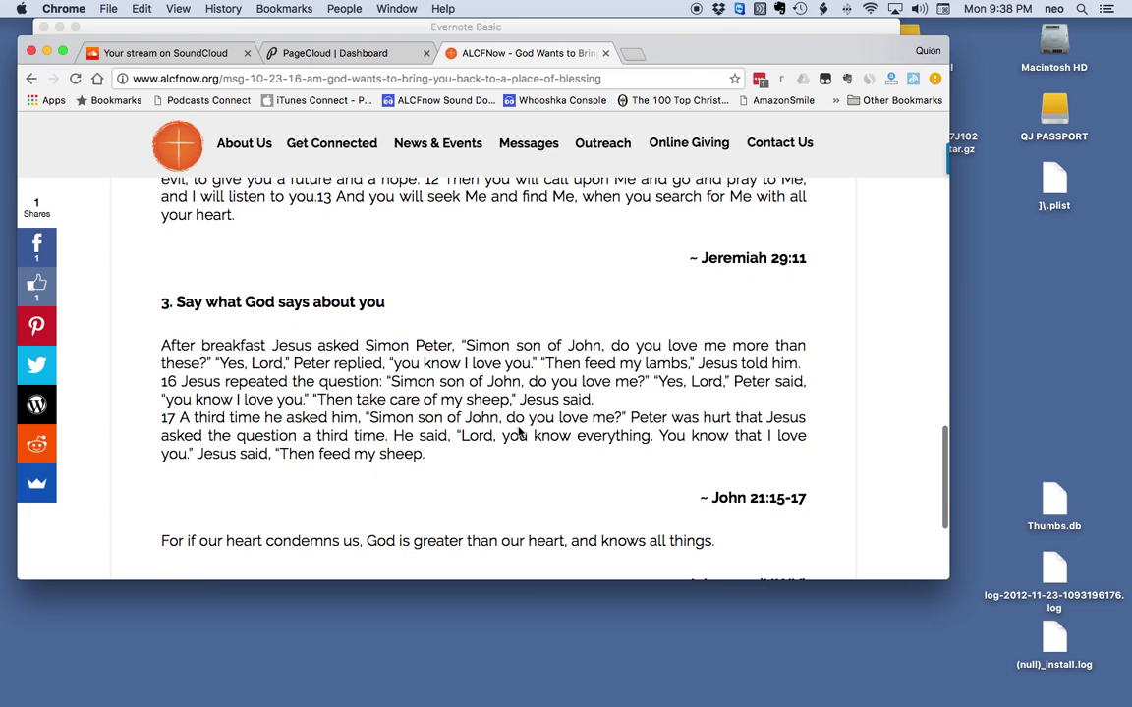
scroll(519, 432, down, 5)
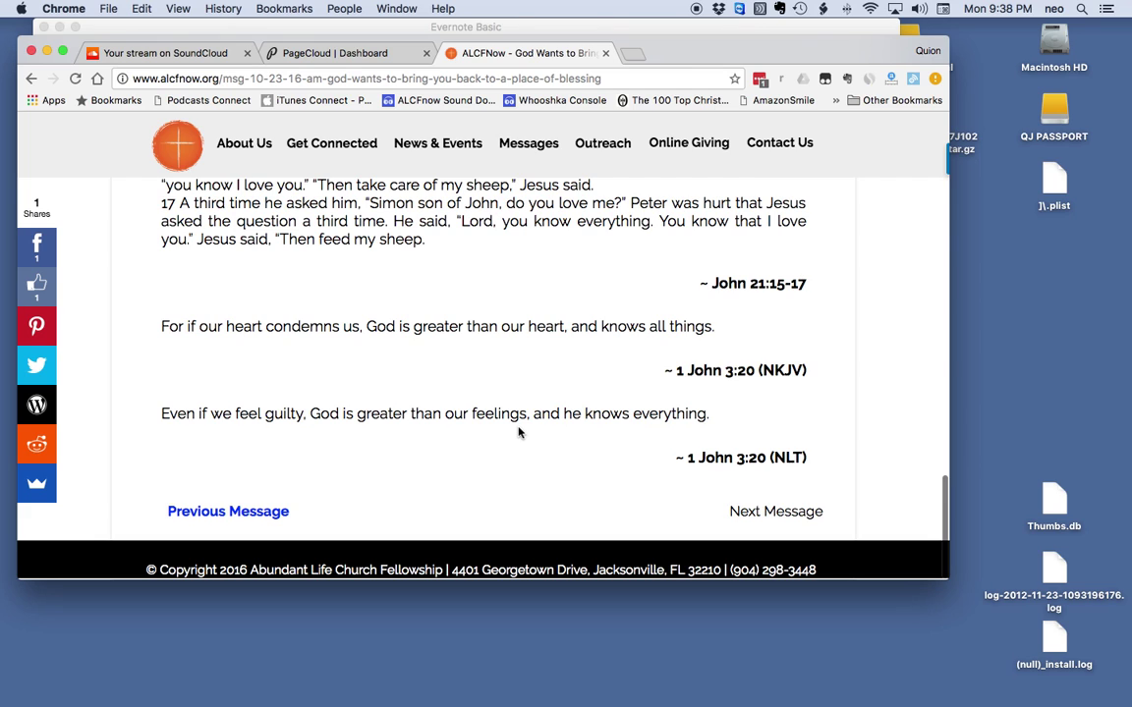
scroll(566, 381, up, 15)
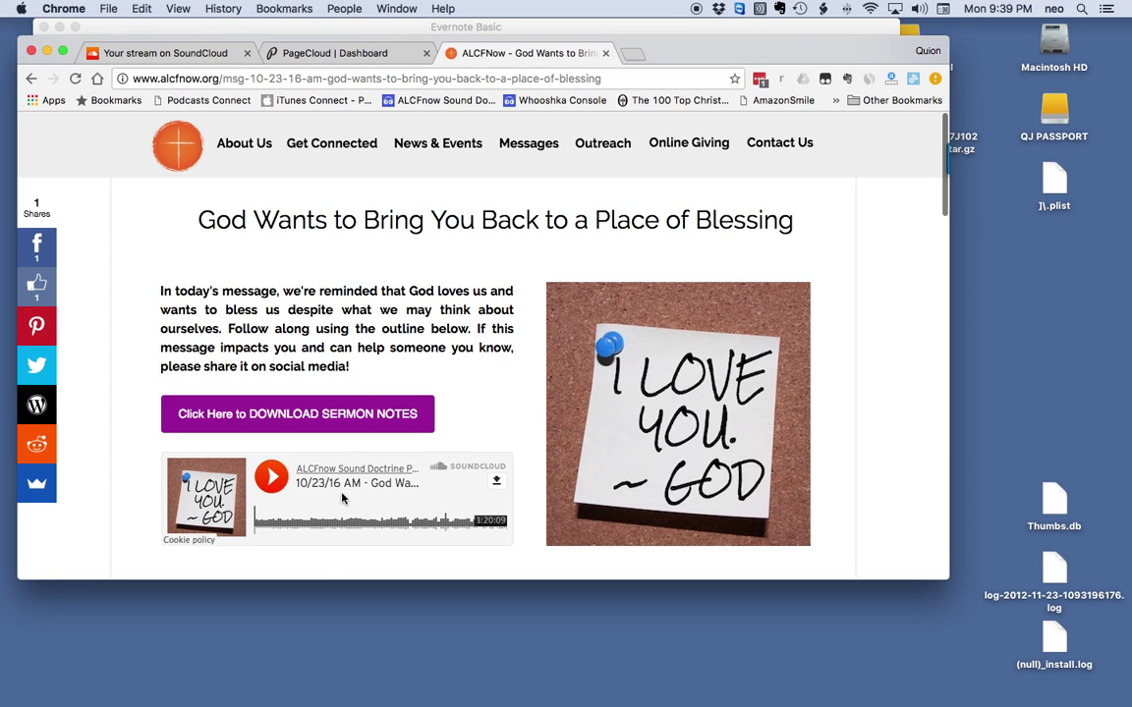
scroll(342, 499, down, 5)
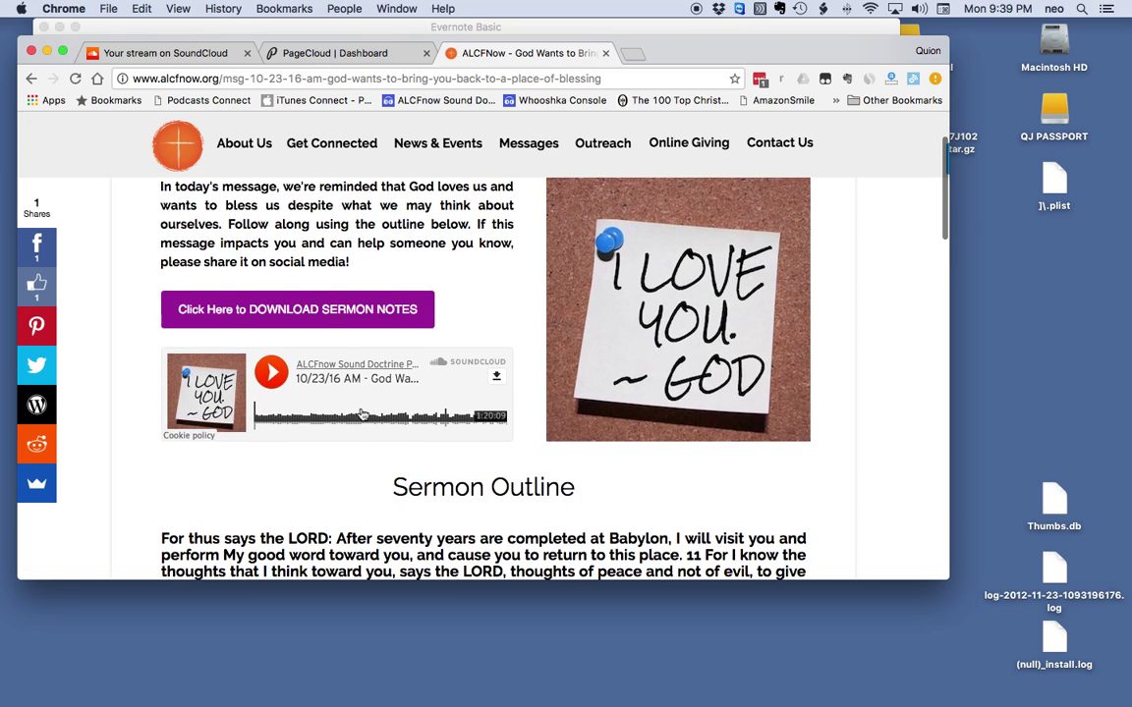
scroll(471, 432, down, 10)
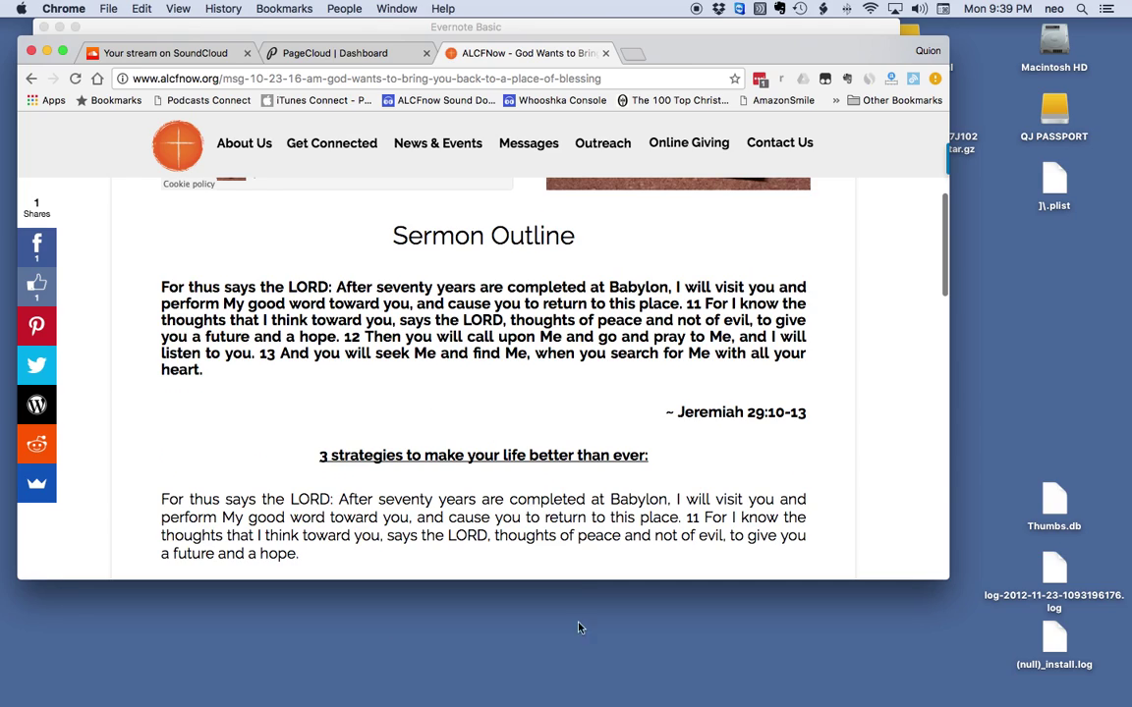
scroll(500, 457, down, 20)
scroll(500, 456, down, 20)
scroll(499, 454, up, 3)
scroll(499, 454, up, 20)
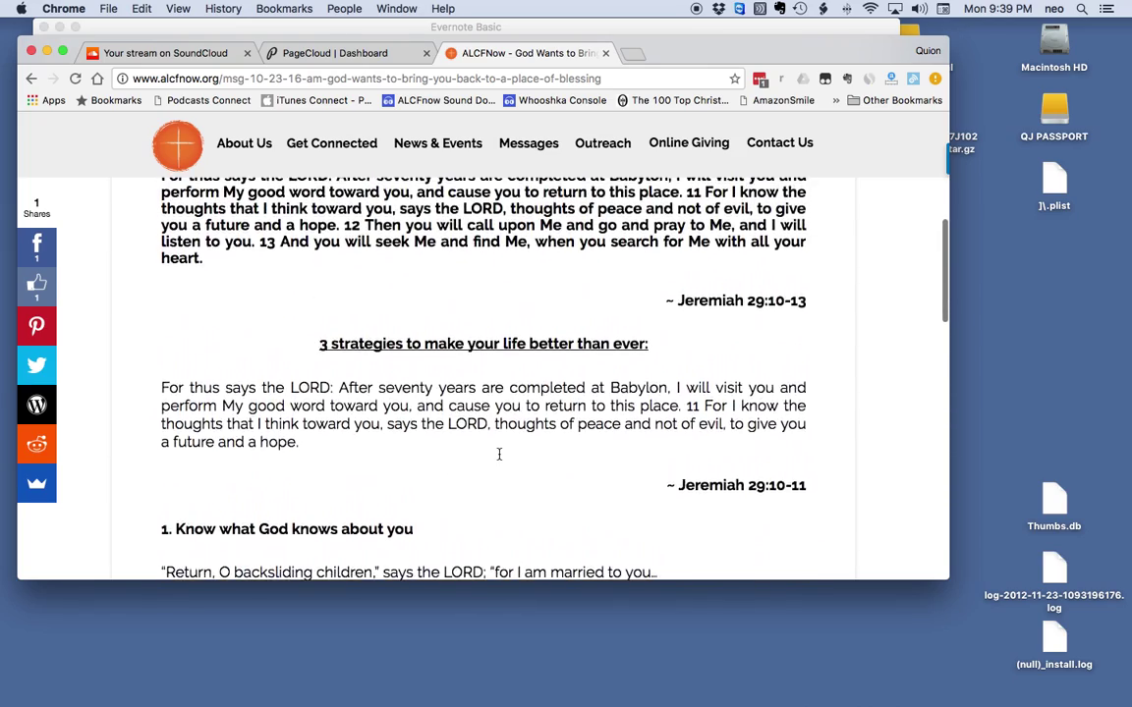
scroll(499, 454, up, 10)
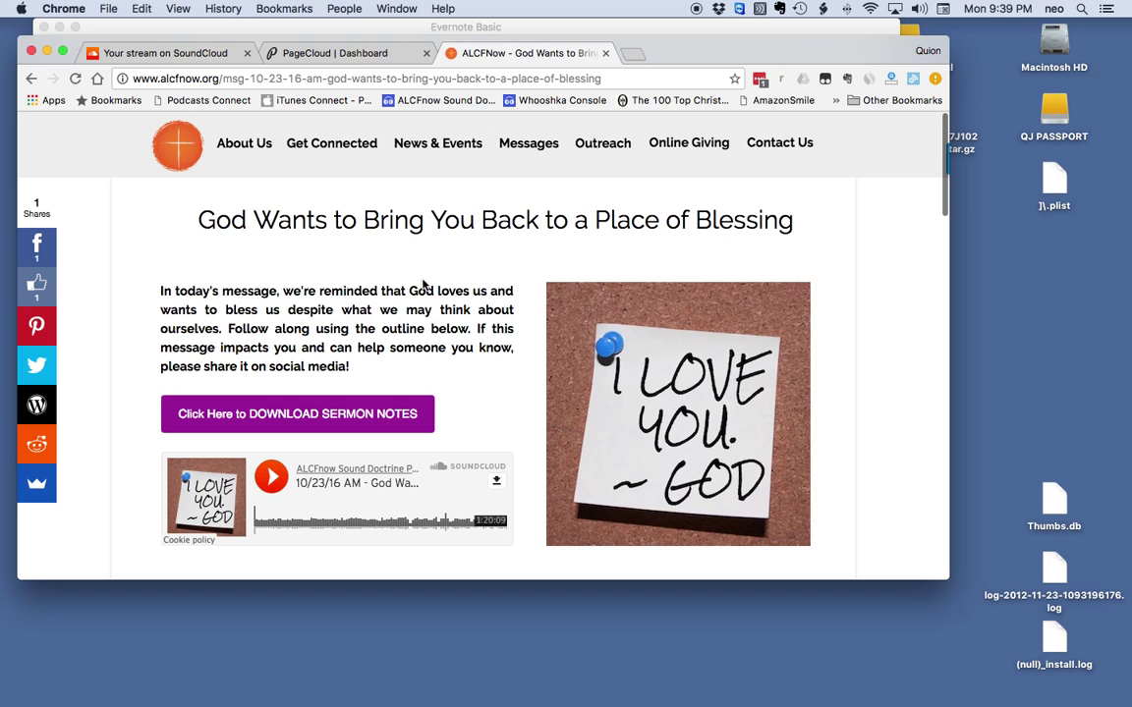
- Switch to the PageCloud dashboard and open the alcftest site's page list
click(317, 57)
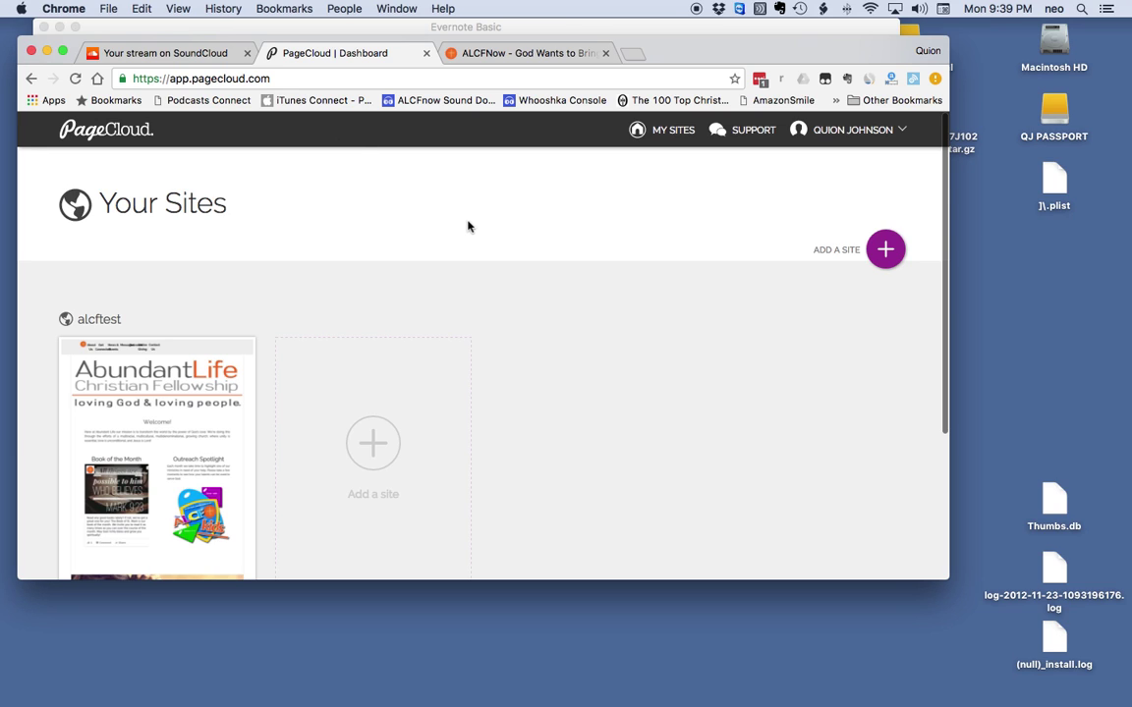
scroll(467, 226, down, 3)
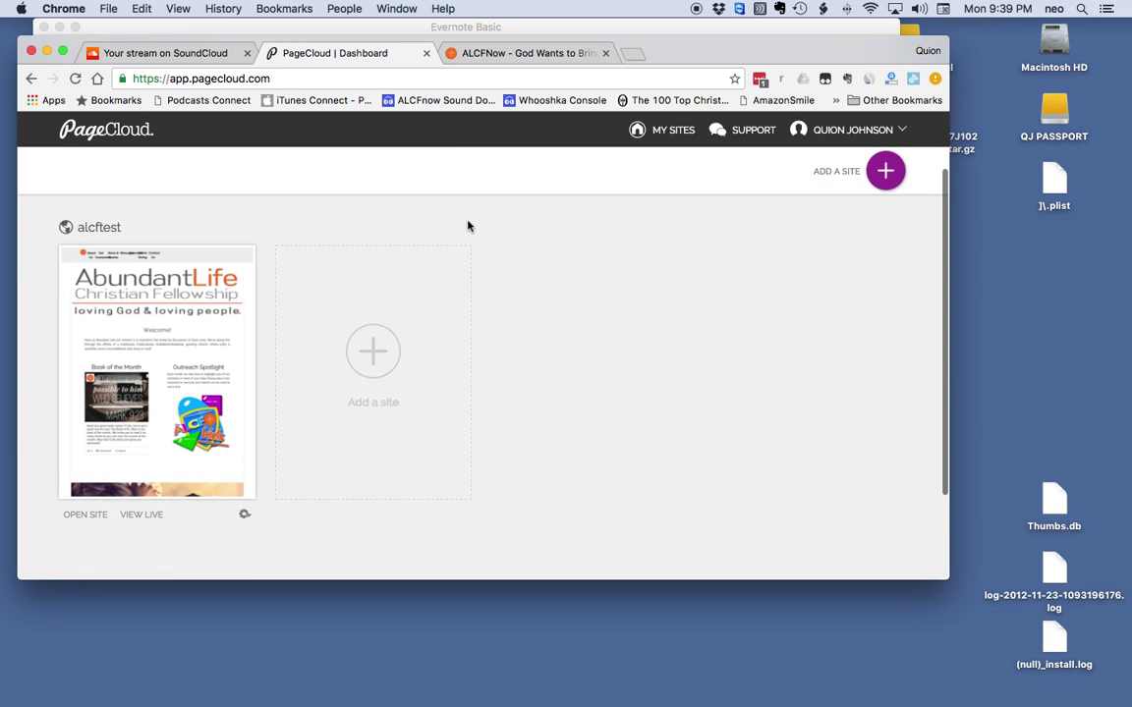
click(140, 393)
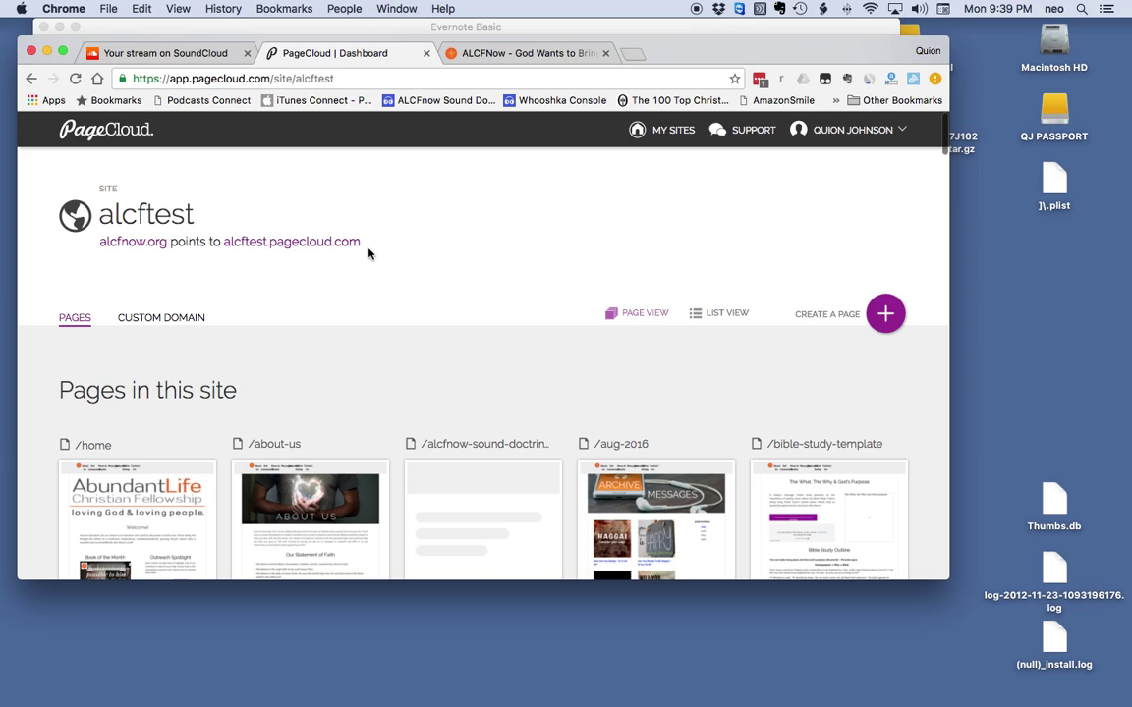
- Find the sermon-template page among the site's pages and duplicate it
scroll(383, 306, down, 2)
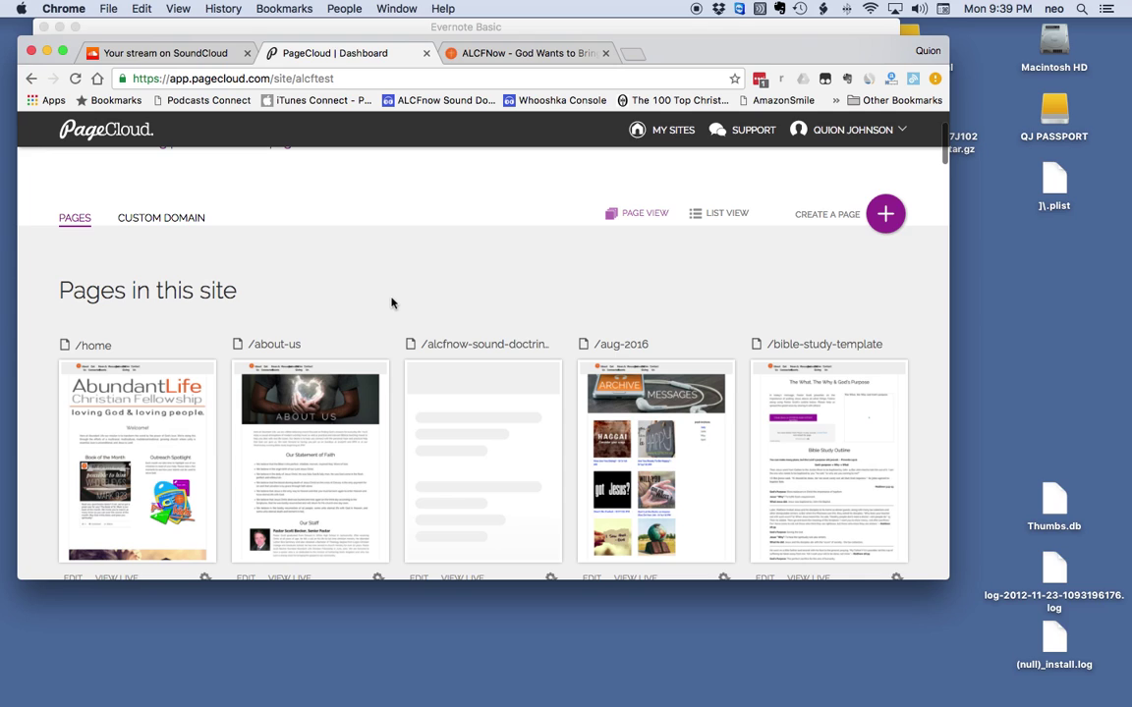
scroll(391, 303, down, 1)
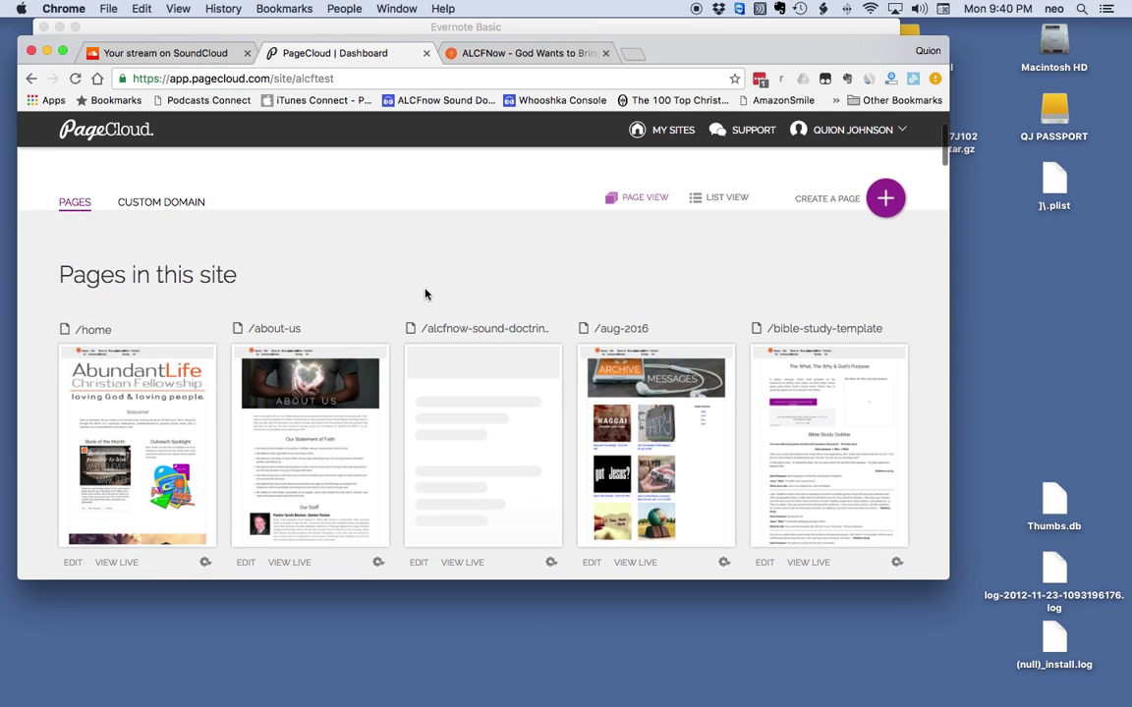
scroll(429, 295, down, 1)
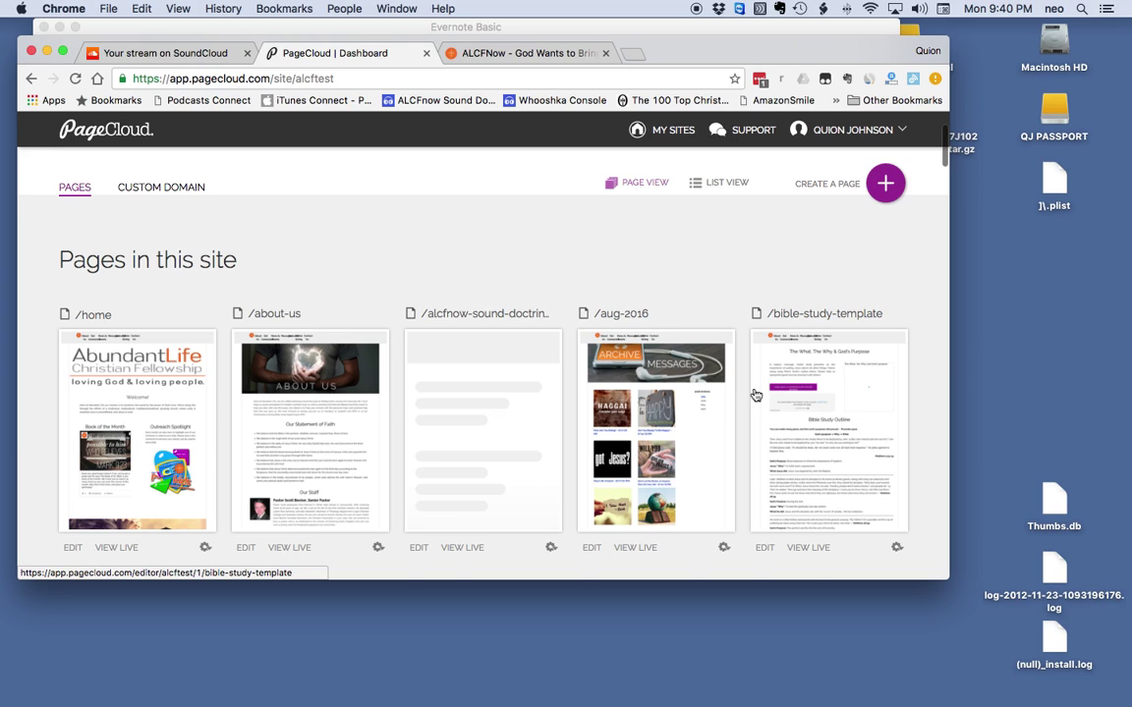
scroll(755, 395, down, 1)
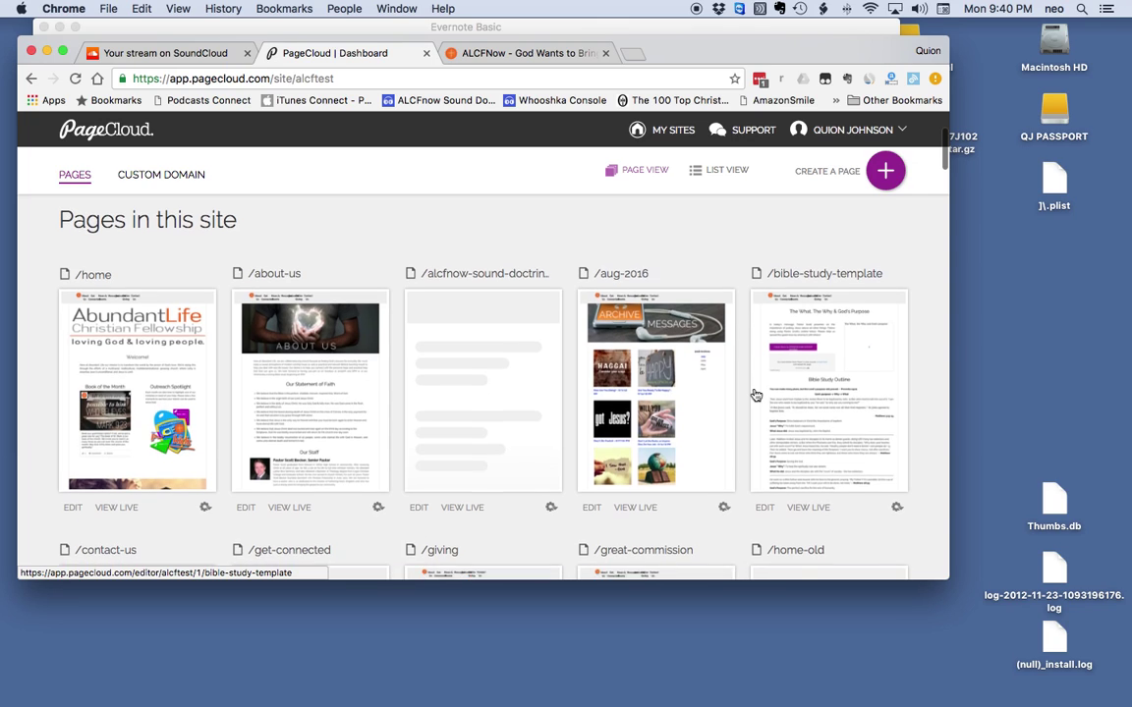
scroll(756, 395, down, 1)
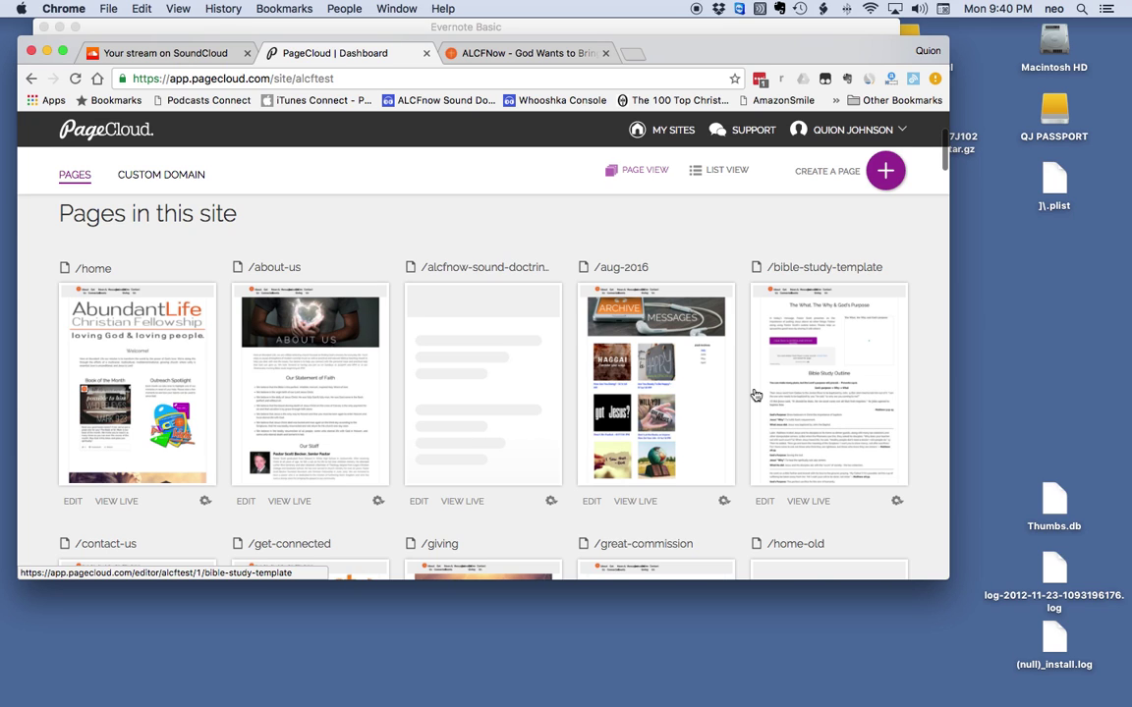
scroll(589, 430, down, 15)
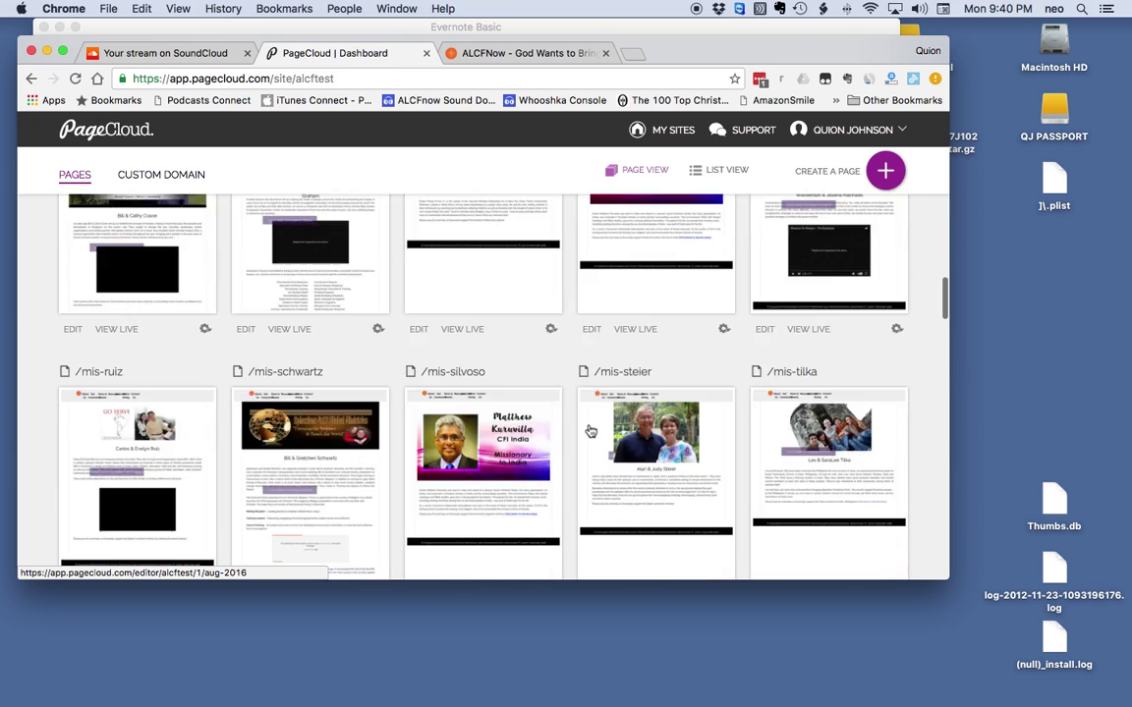
scroll(590, 430, down, 1)
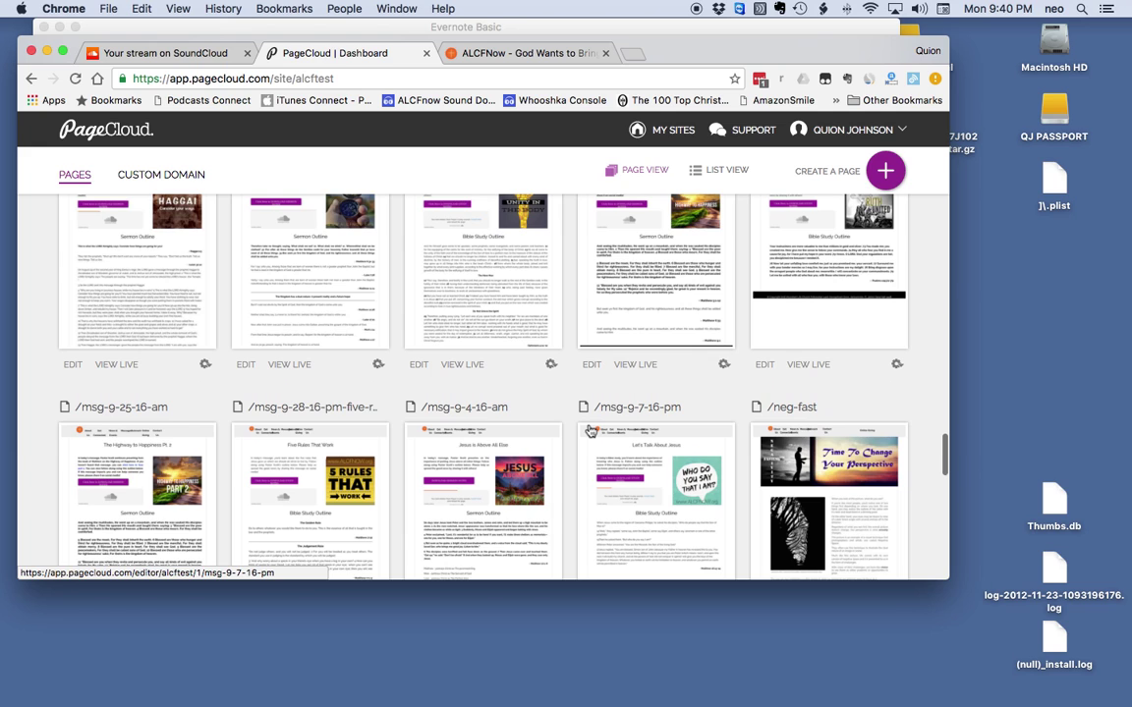
scroll(590, 431, down, 10)
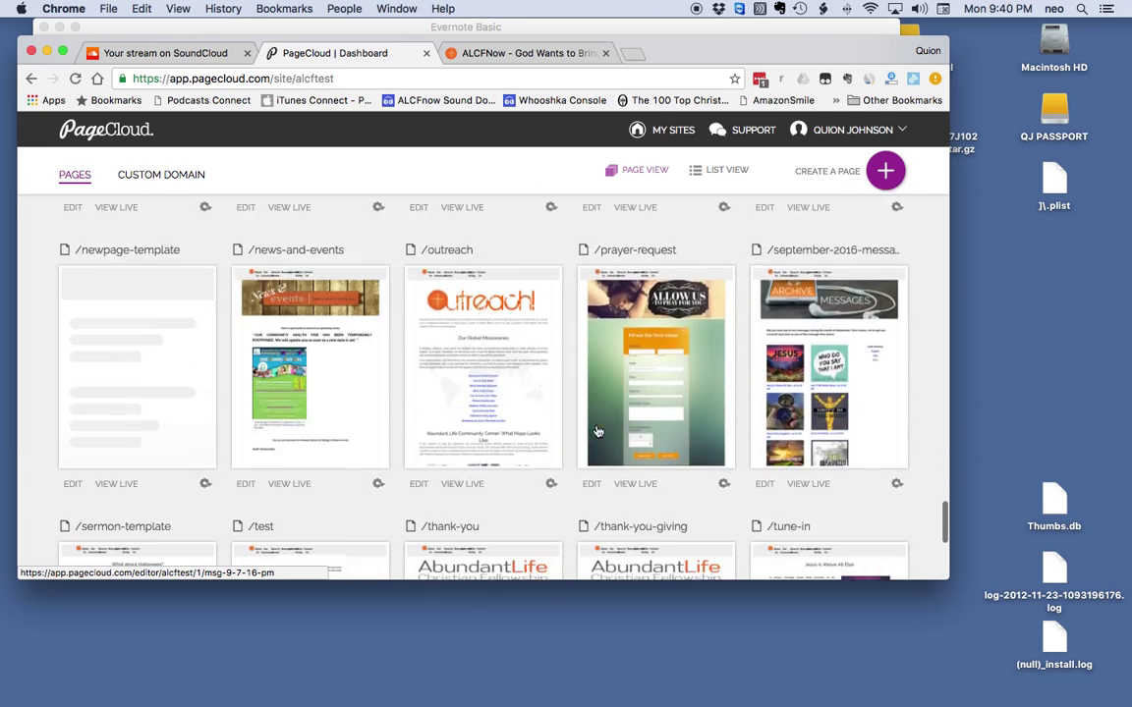
scroll(384, 369, up, 5)
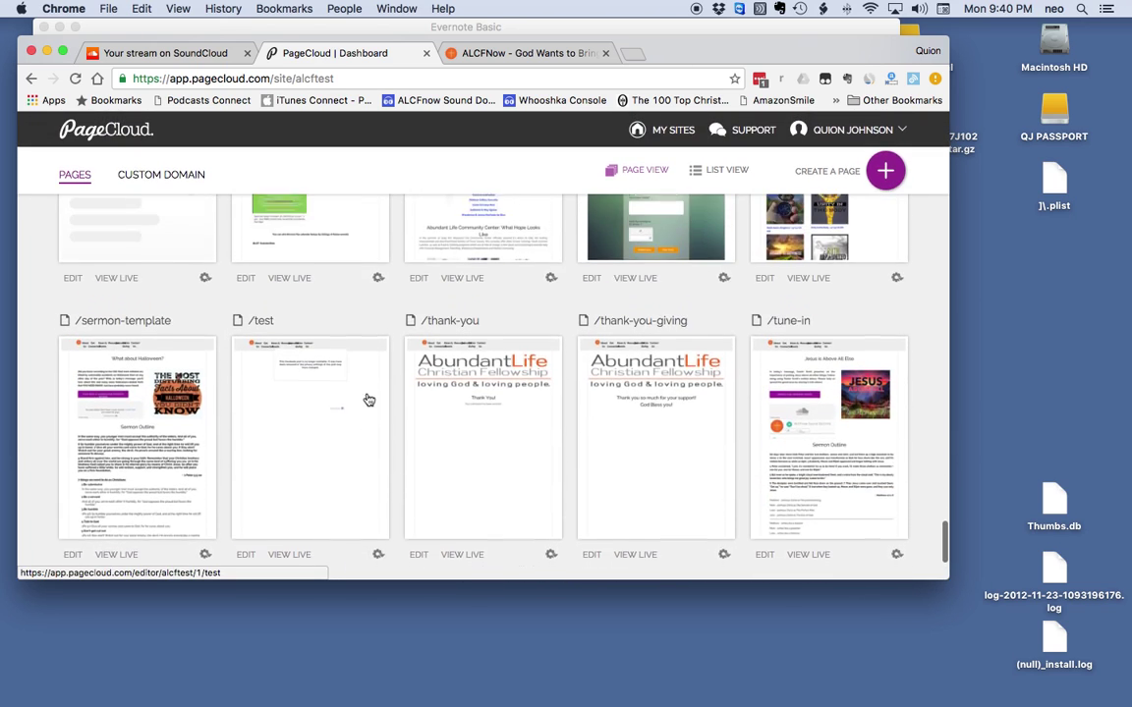
scroll(200, 443, down, 3)
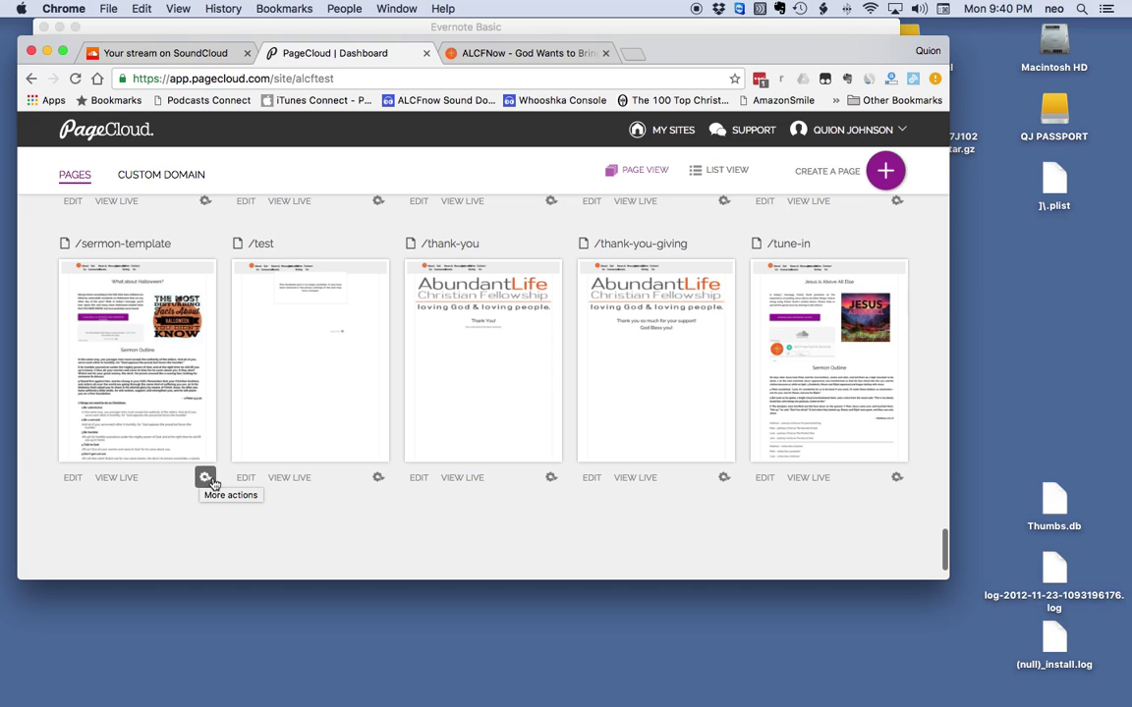
click(207, 479)
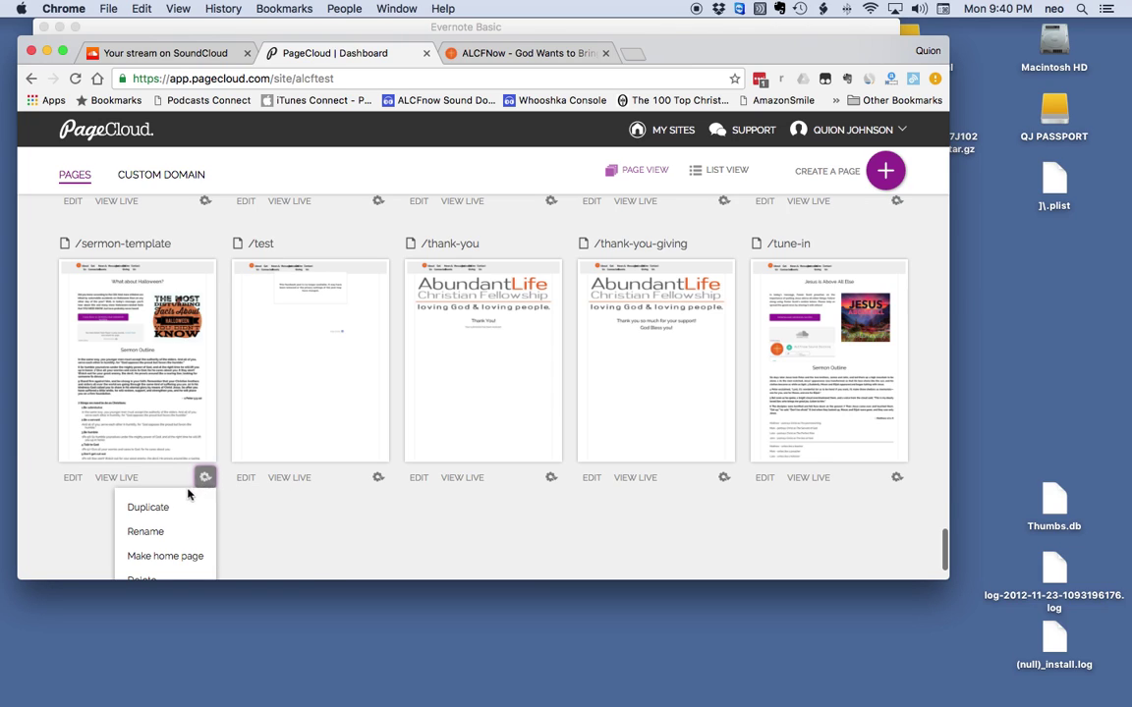
click(154, 510)
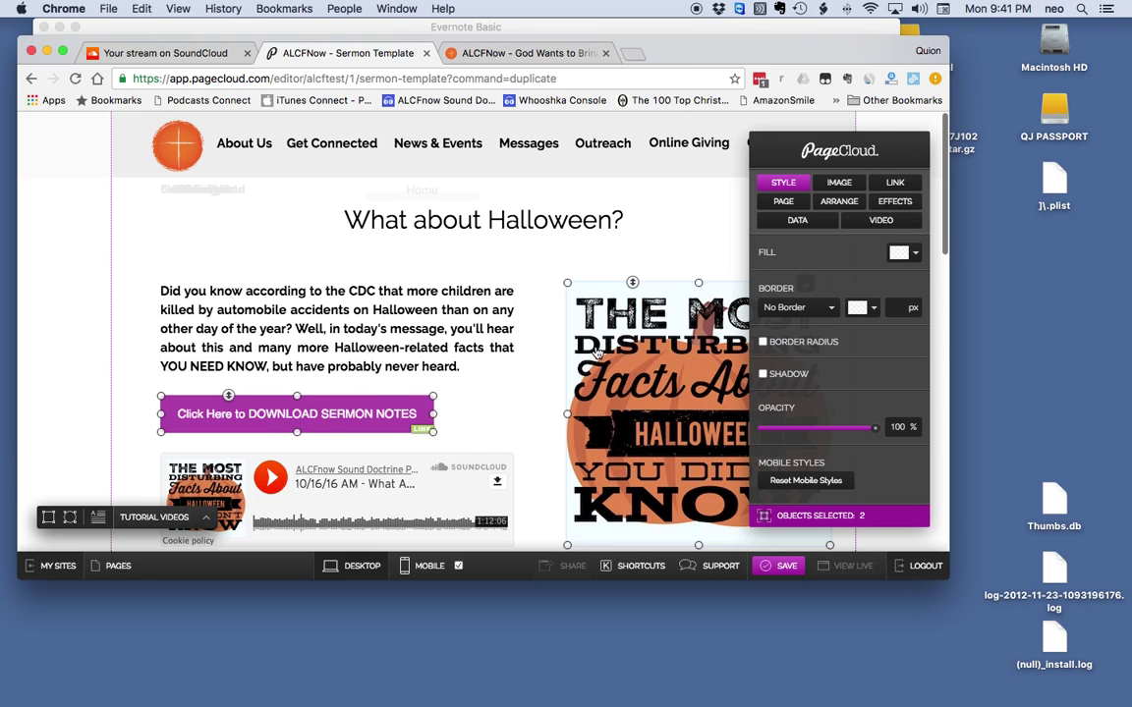
- Deselect the sermon notes download button and the Halloween image on the duplicated page
scroll(601, 337, down, 1)
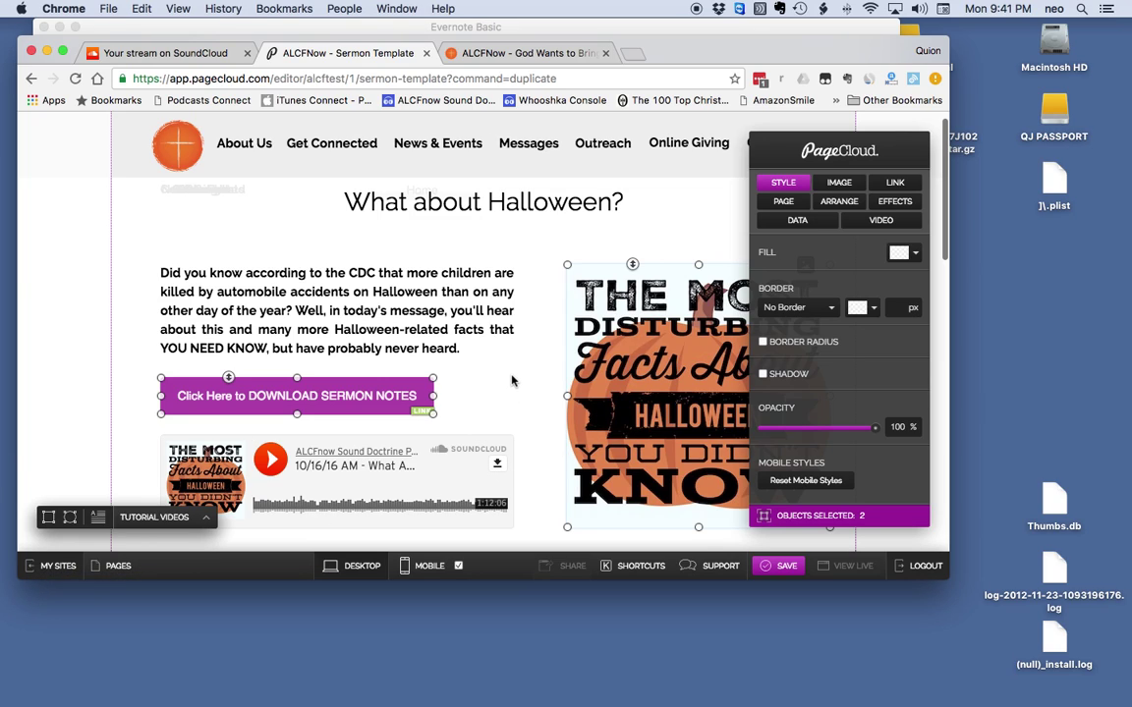
key(Escape)
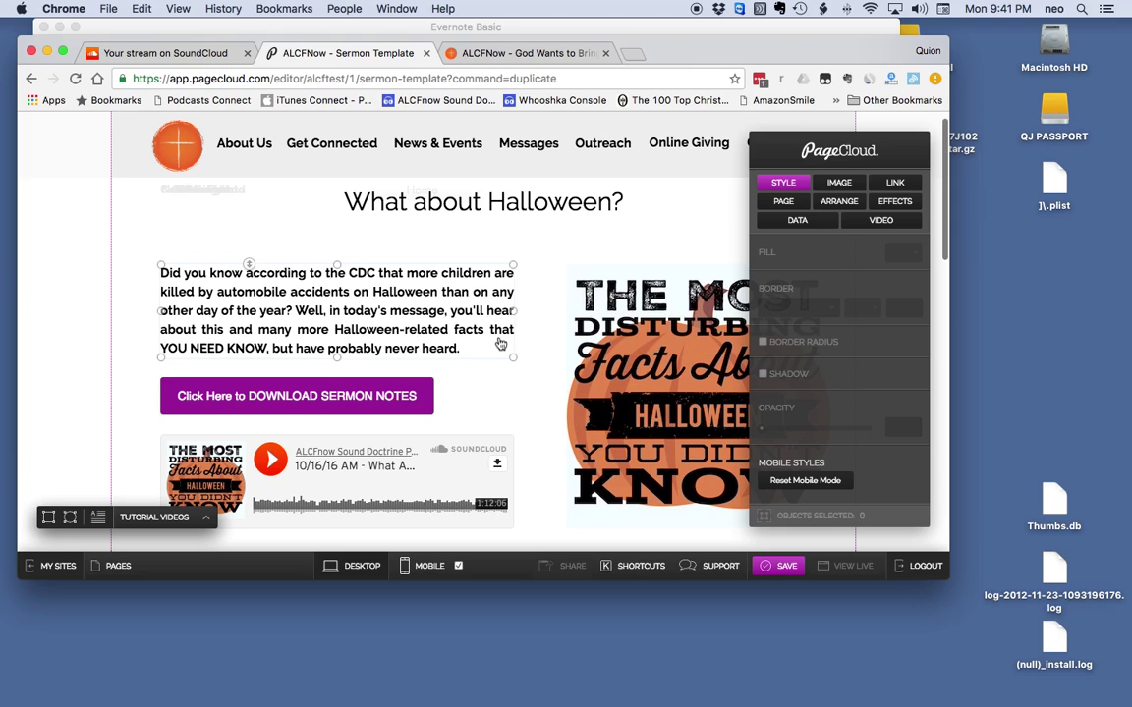
scroll(460, 245, up, 1)
- Replace the page heading with "You Have To Love People", checking the wording against the latest track in the SoundCloud stream
click(450, 233)
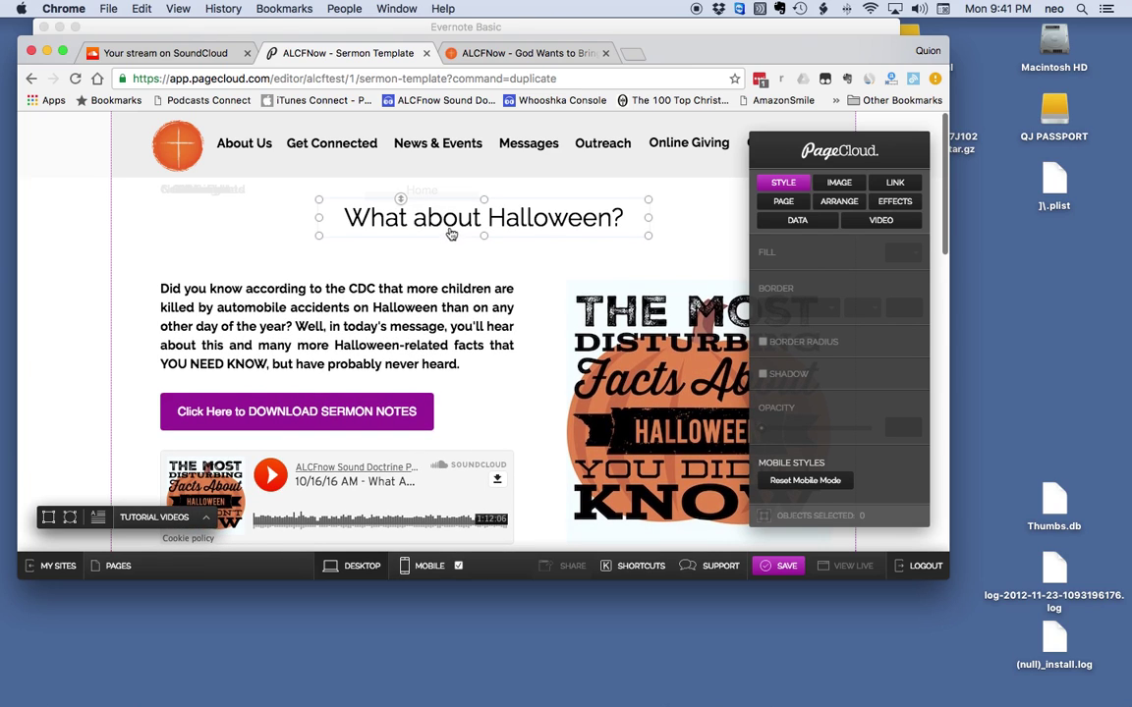
click(448, 234)
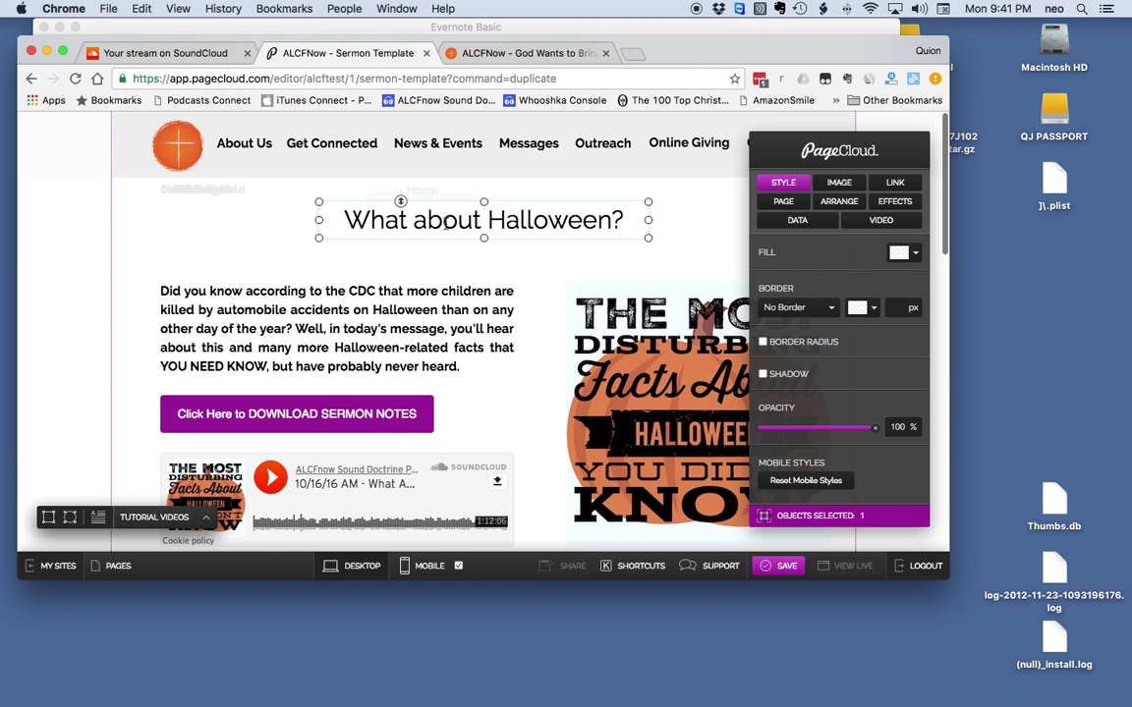
double_click(446, 225)
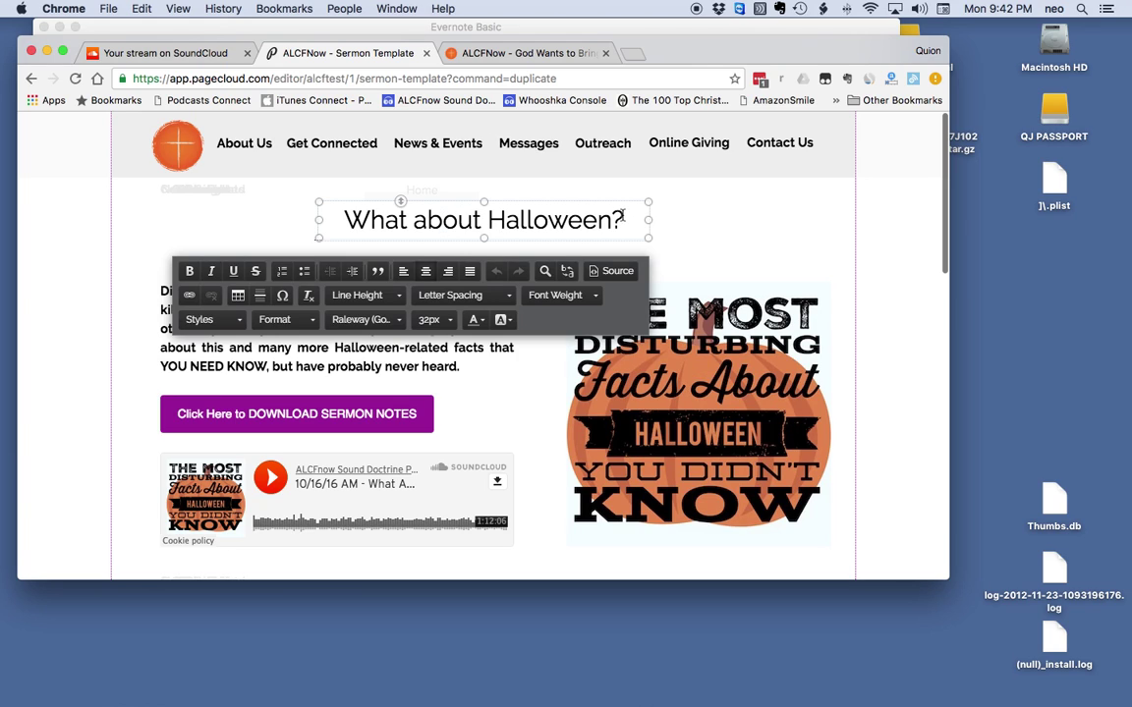
drag(623, 219, 345, 220)
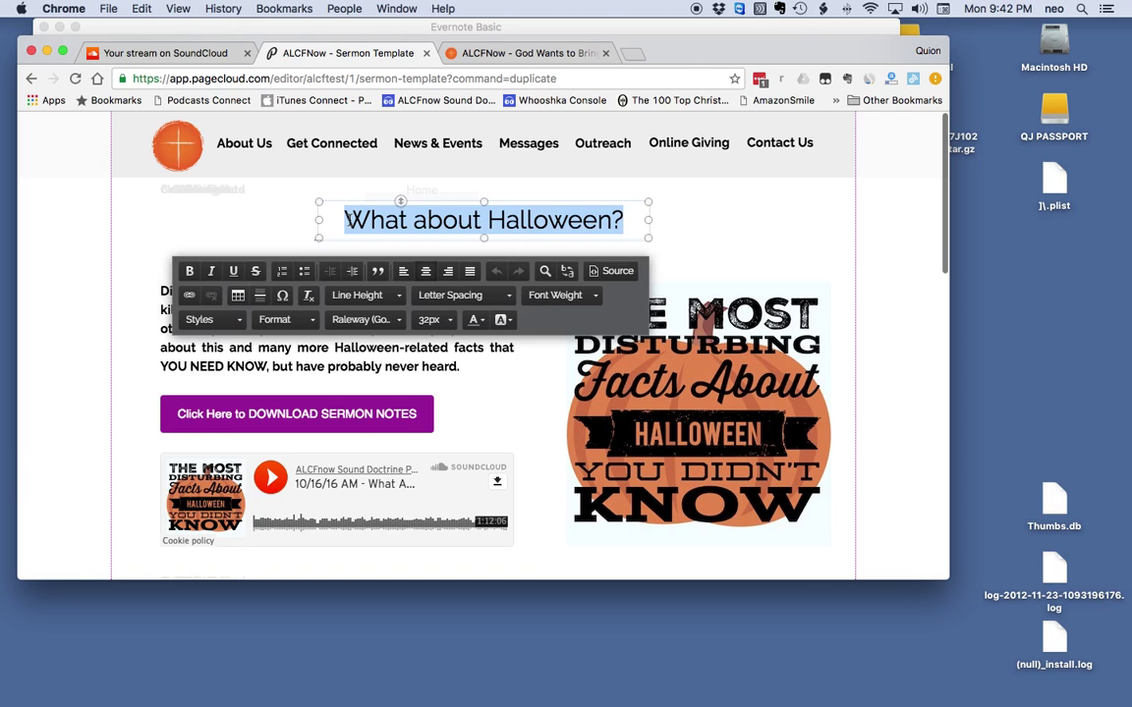
click(393, 321)
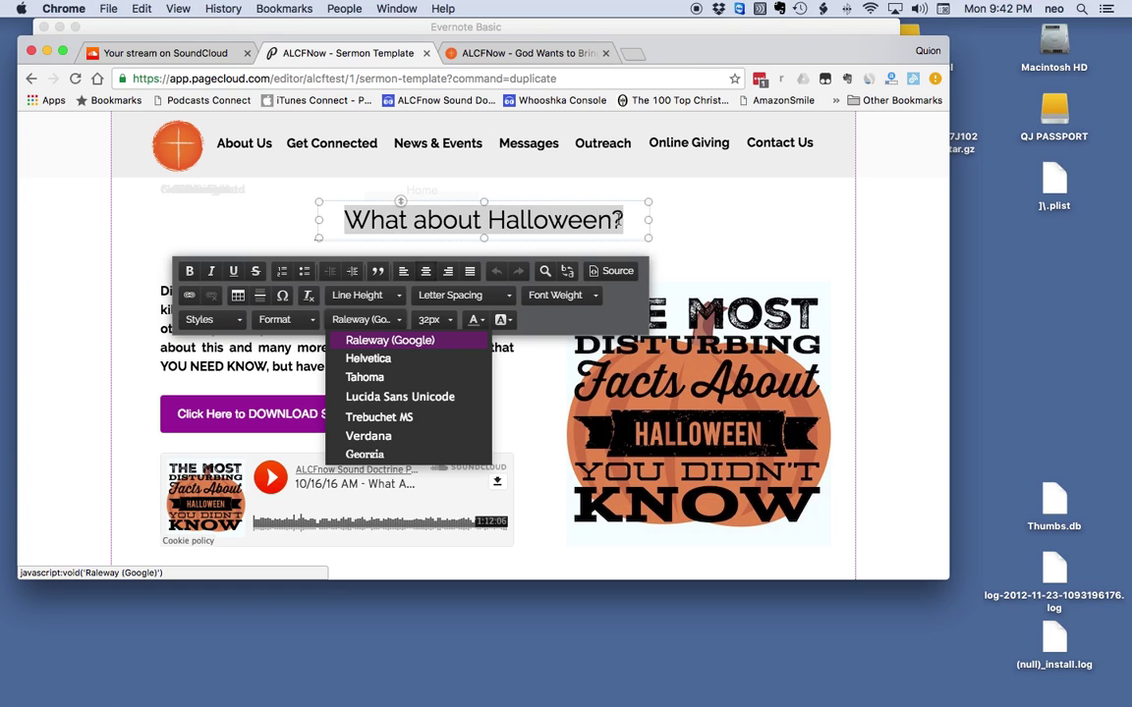
click(625, 220)
drag(625, 220, 339, 221)
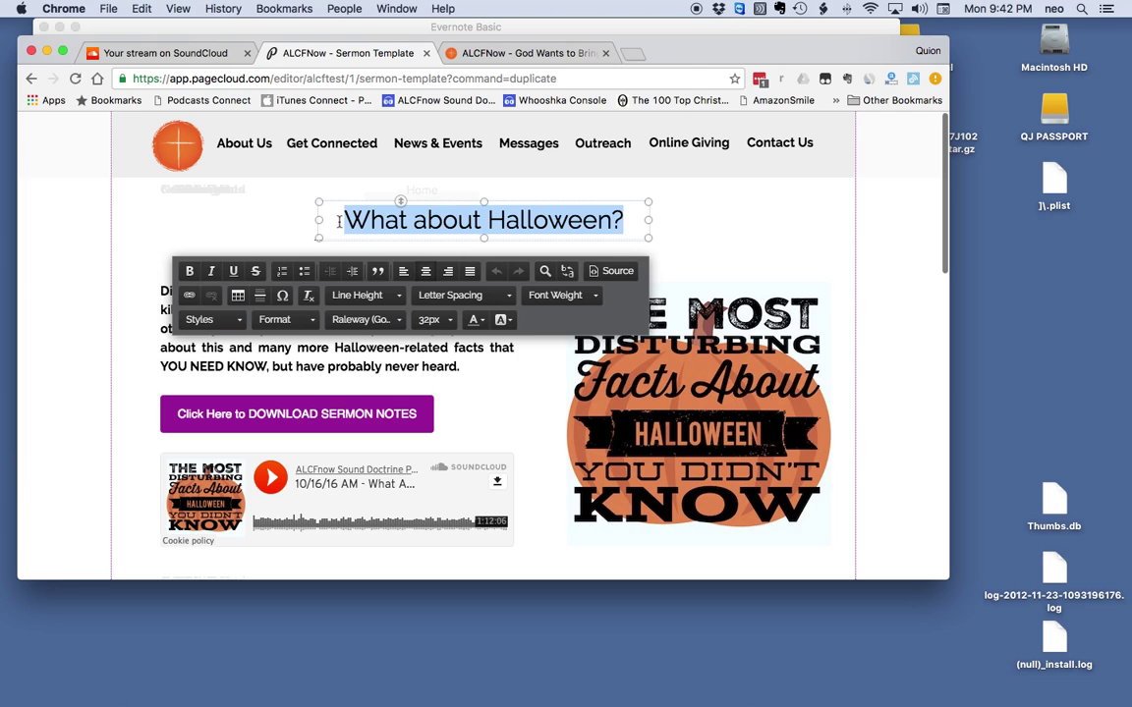
text(You)
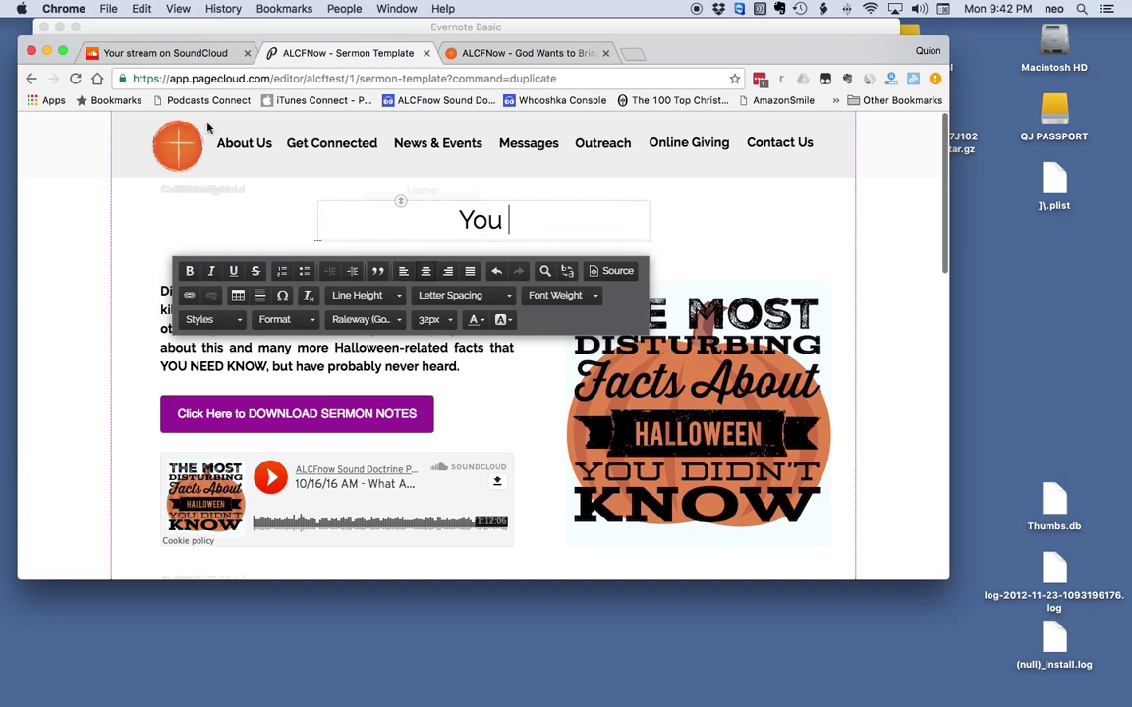
click(189, 55)
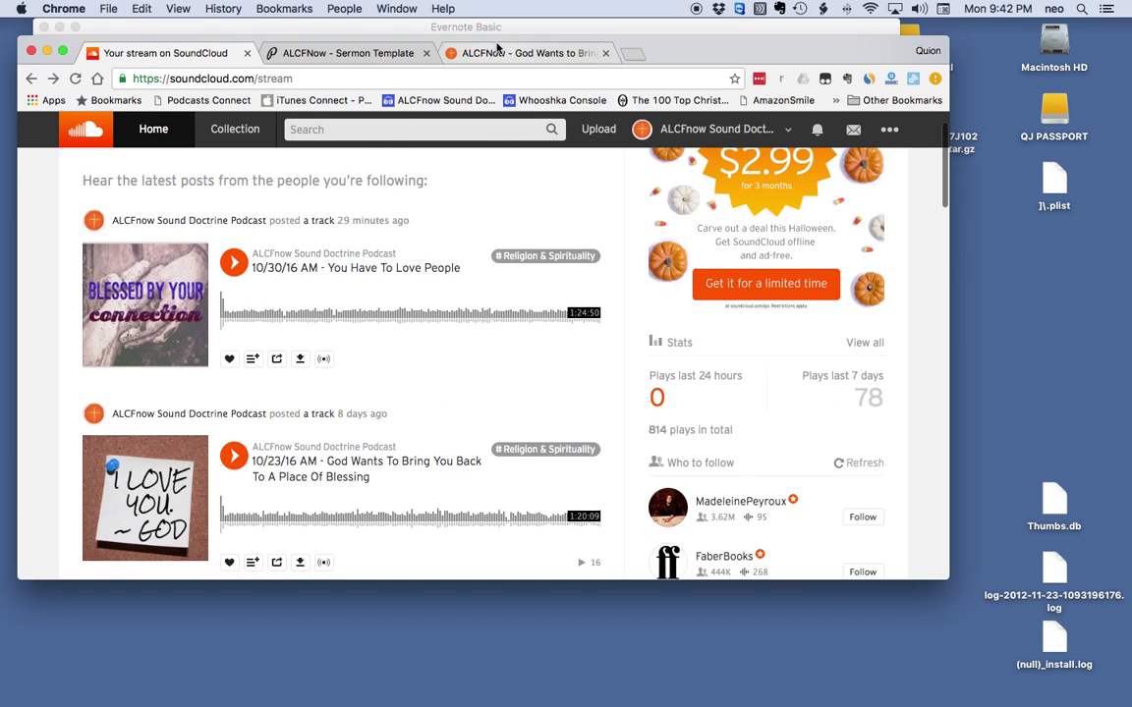
click(491, 53)
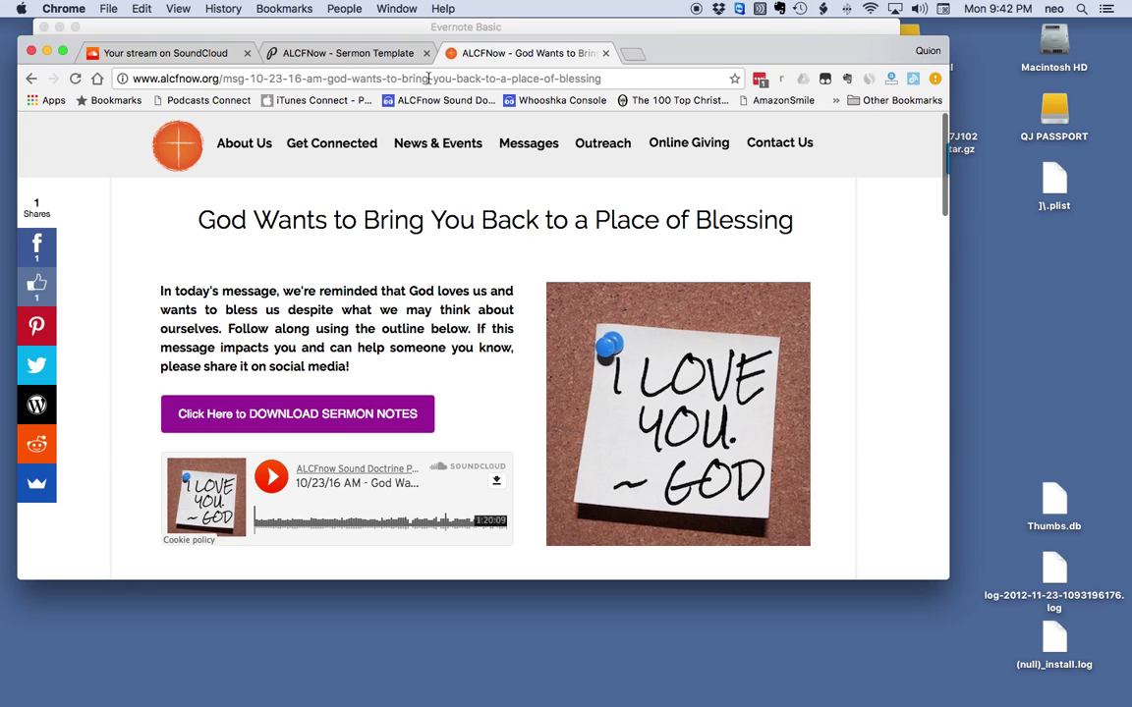
click(335, 54)
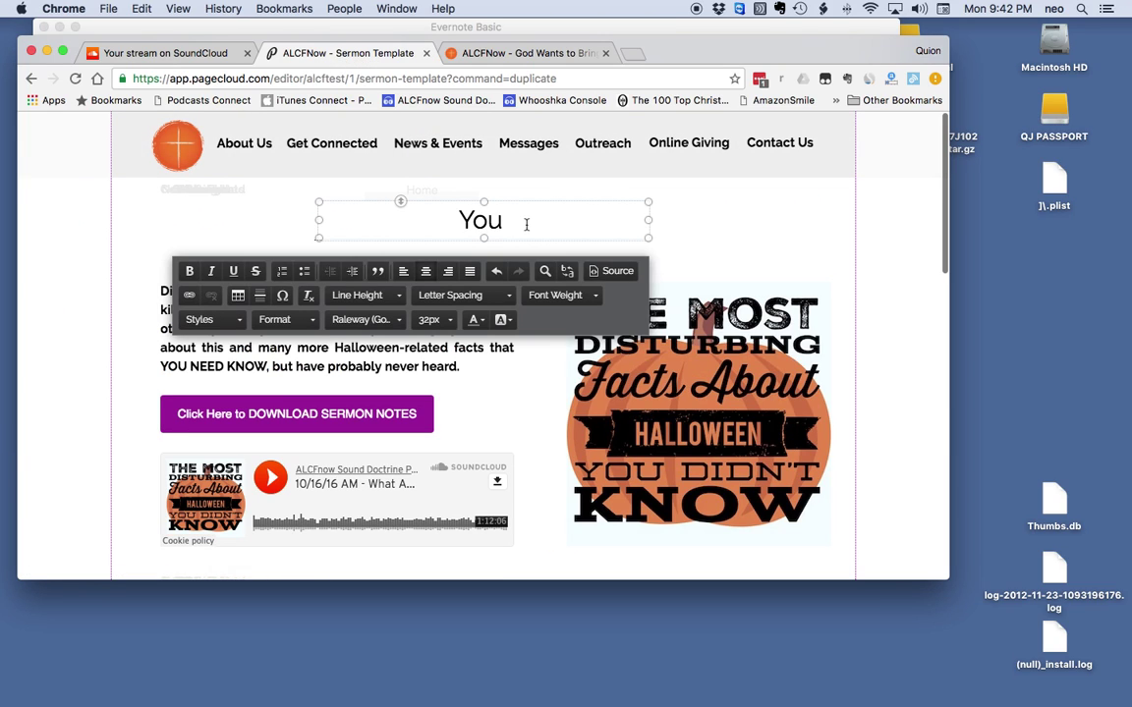
text(Have T)
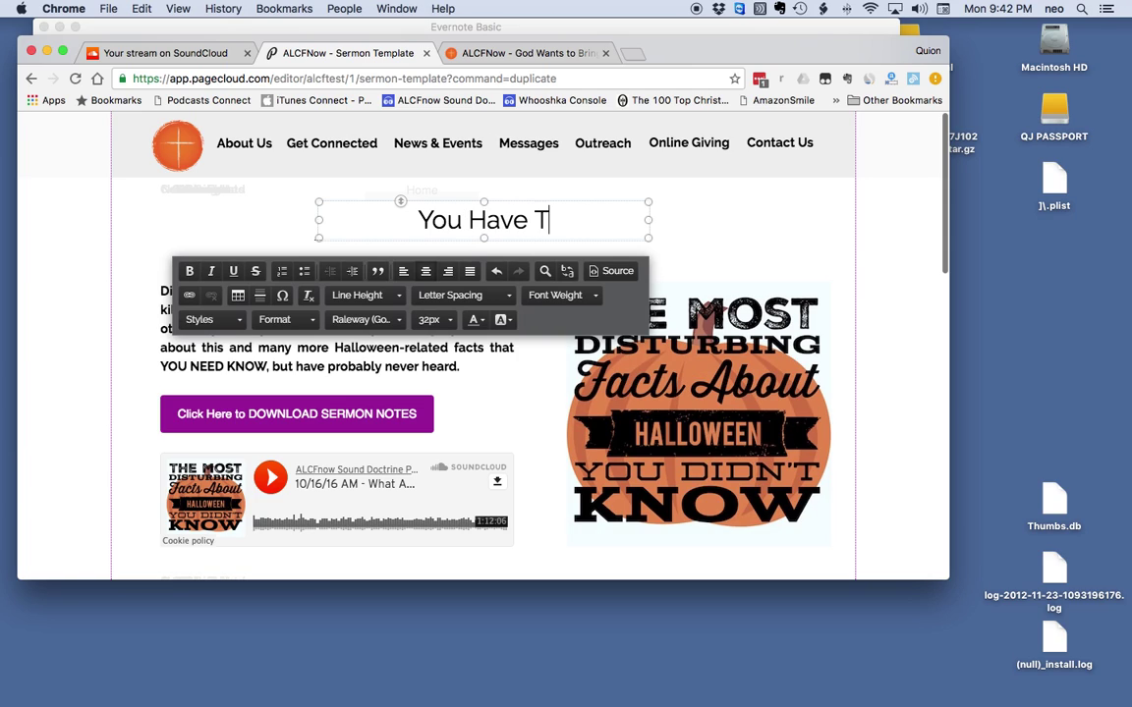
text(o Love People)
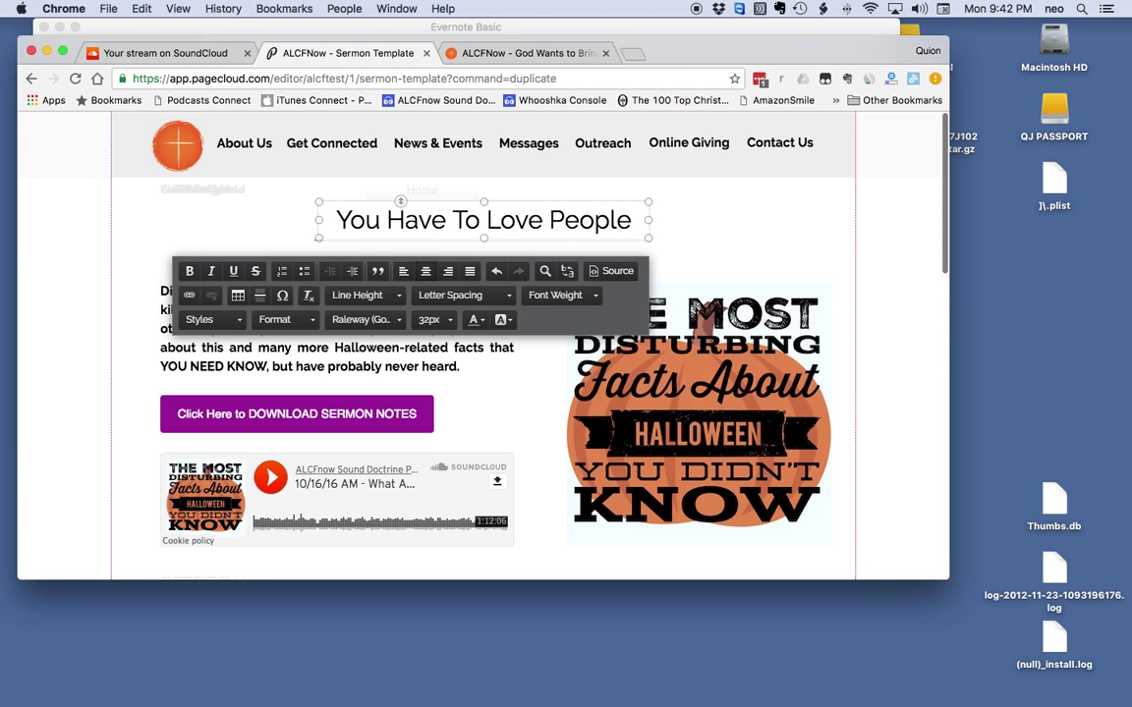
key(Escape)
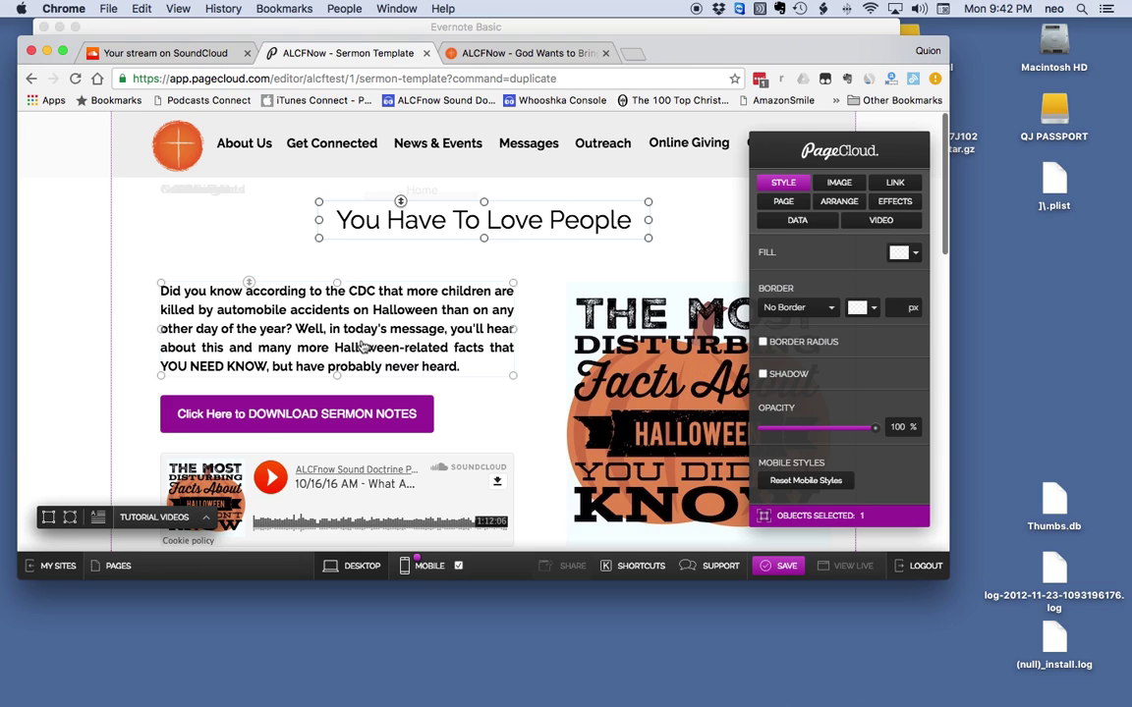
double_click(469, 365)
drag(464, 365, 161, 291)
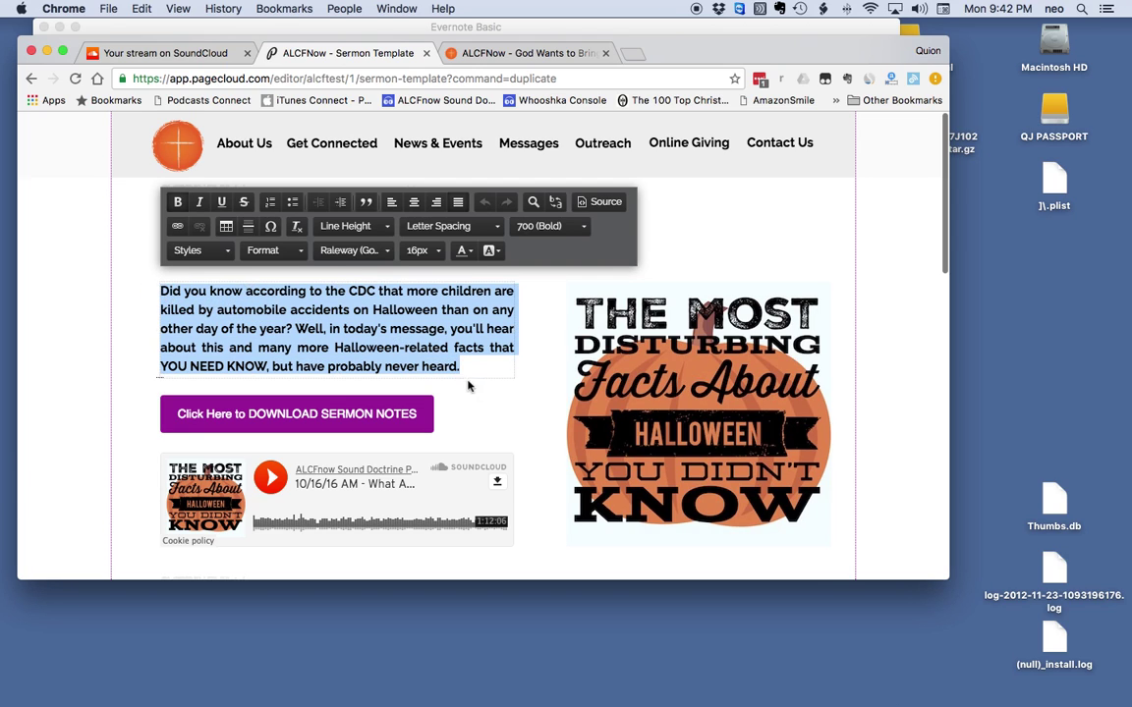
key(Escape)
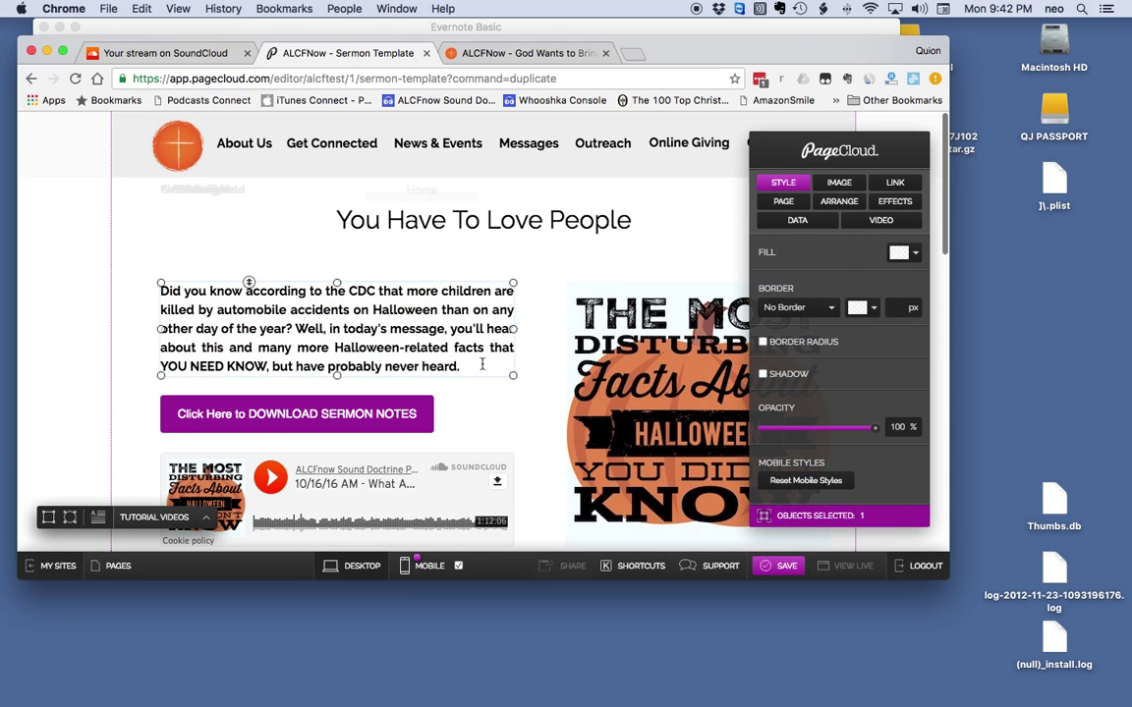
key(Escape)
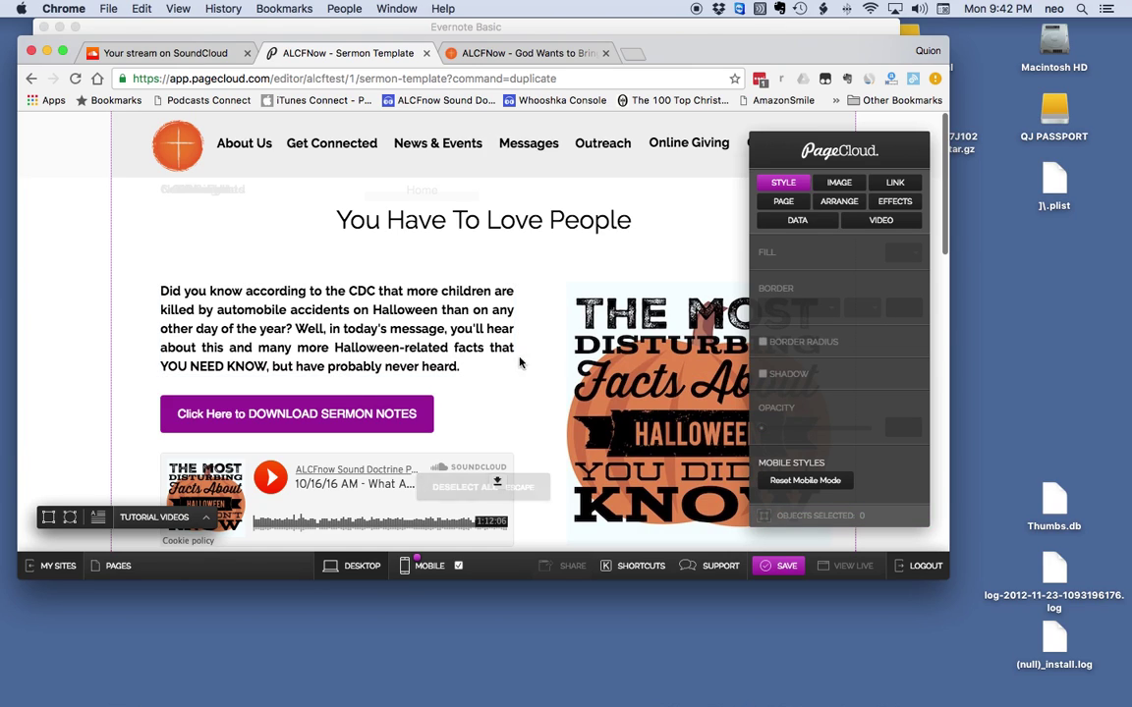
- Open the introductory paragraph below the heading for editing and select all of its text
click(355, 309)
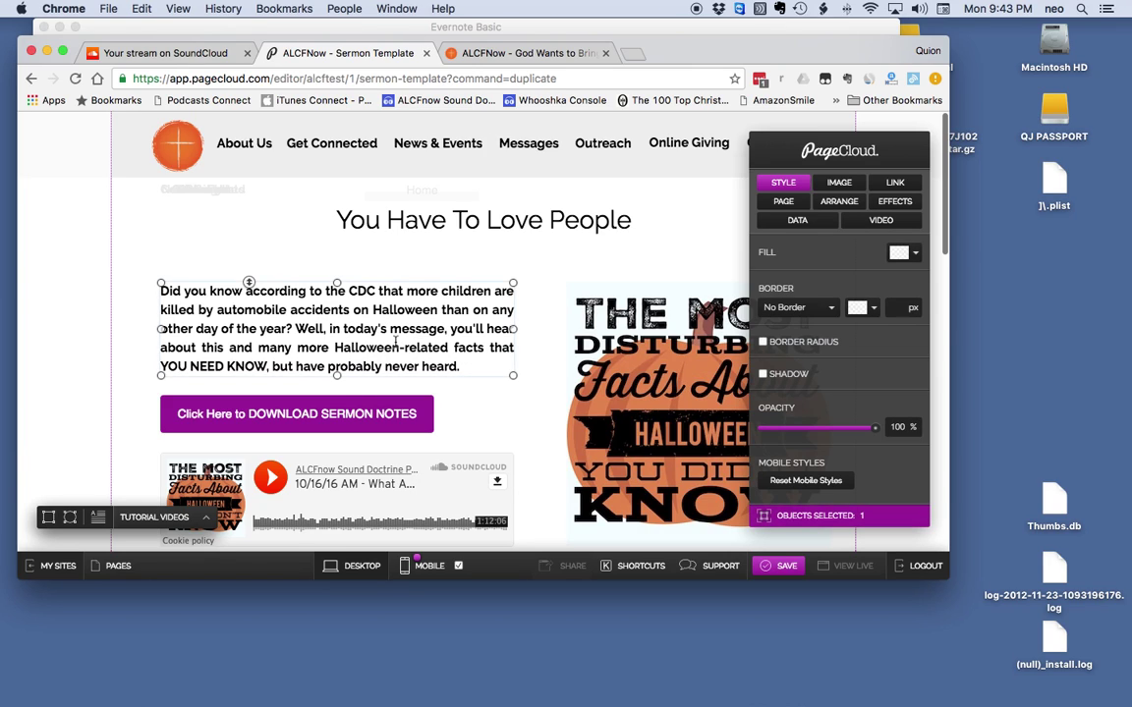
click(473, 364)
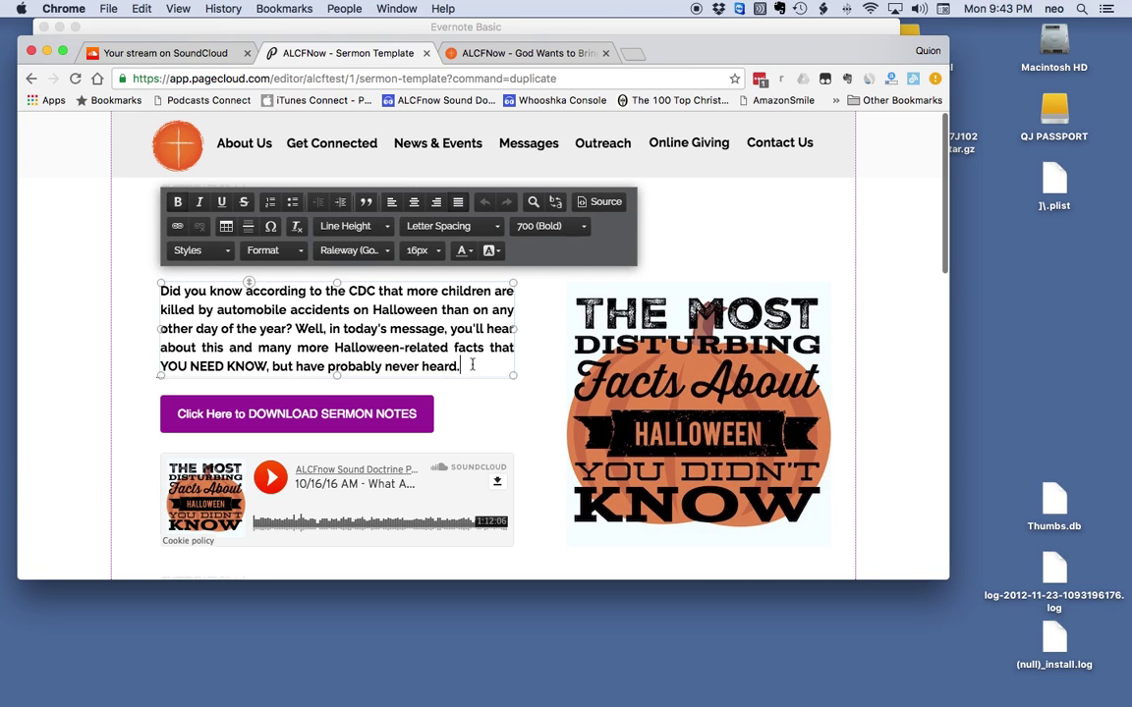
drag(461, 366, 141, 291)
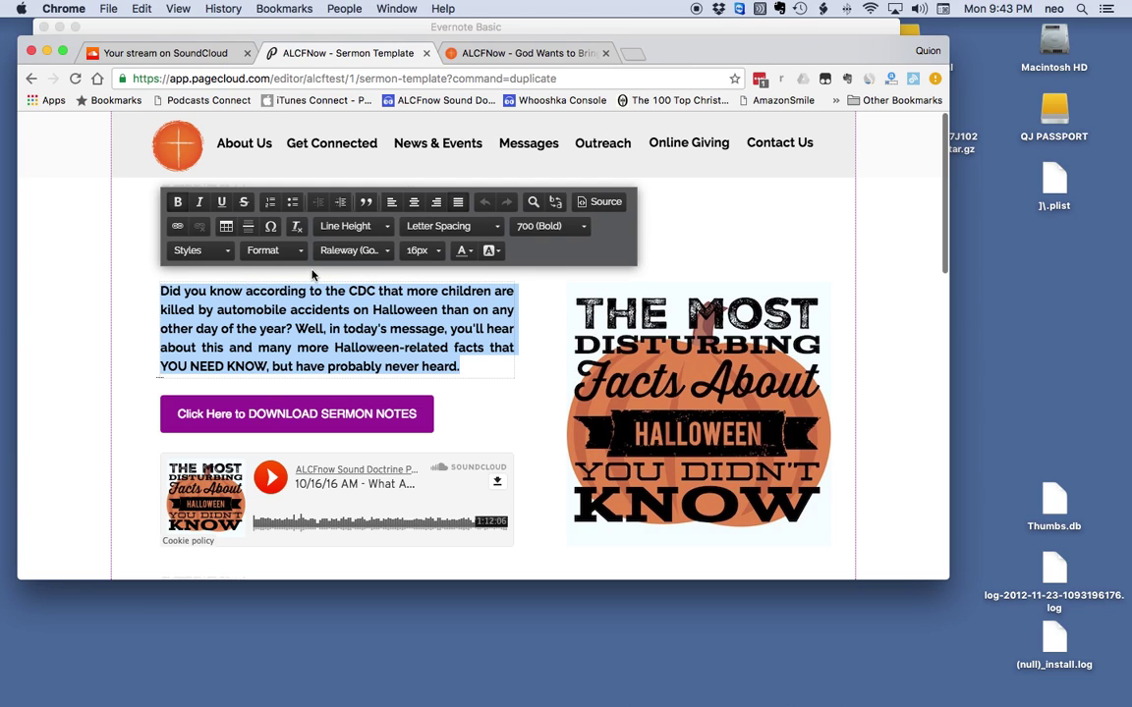
- Switch to SoundCloud, open the edit form of the "10/30/16 AM - You Have To Love People" track and copy its description
click(165, 53)
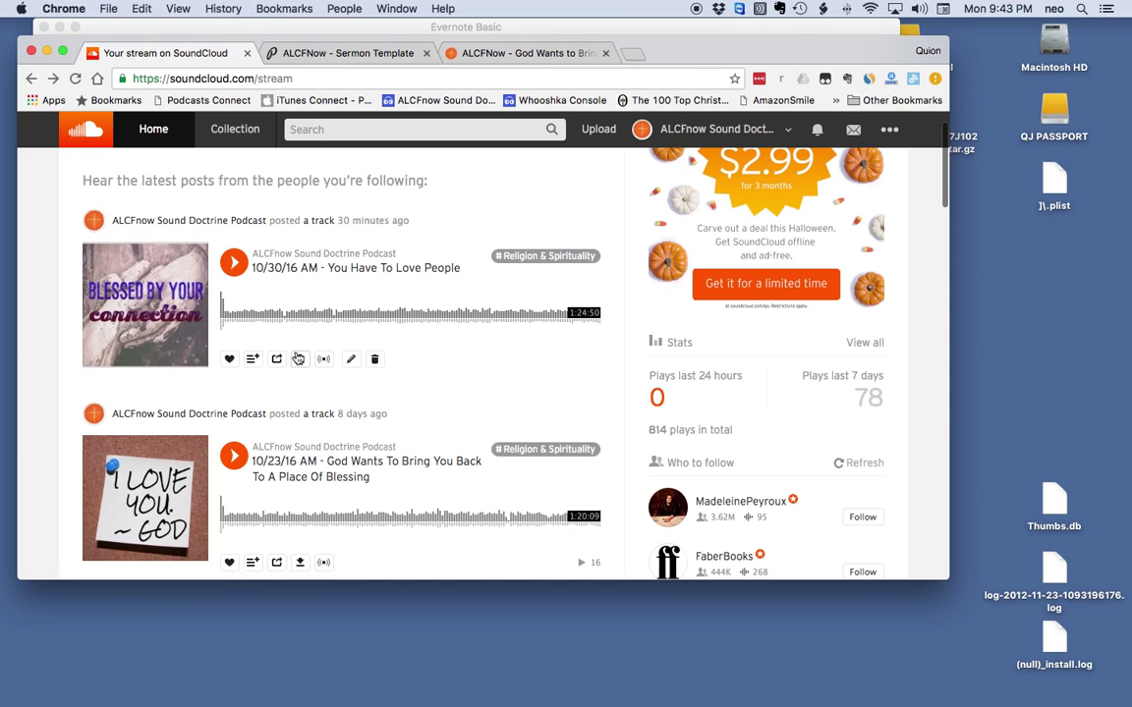
click(350, 361)
scroll(527, 403, down, 5)
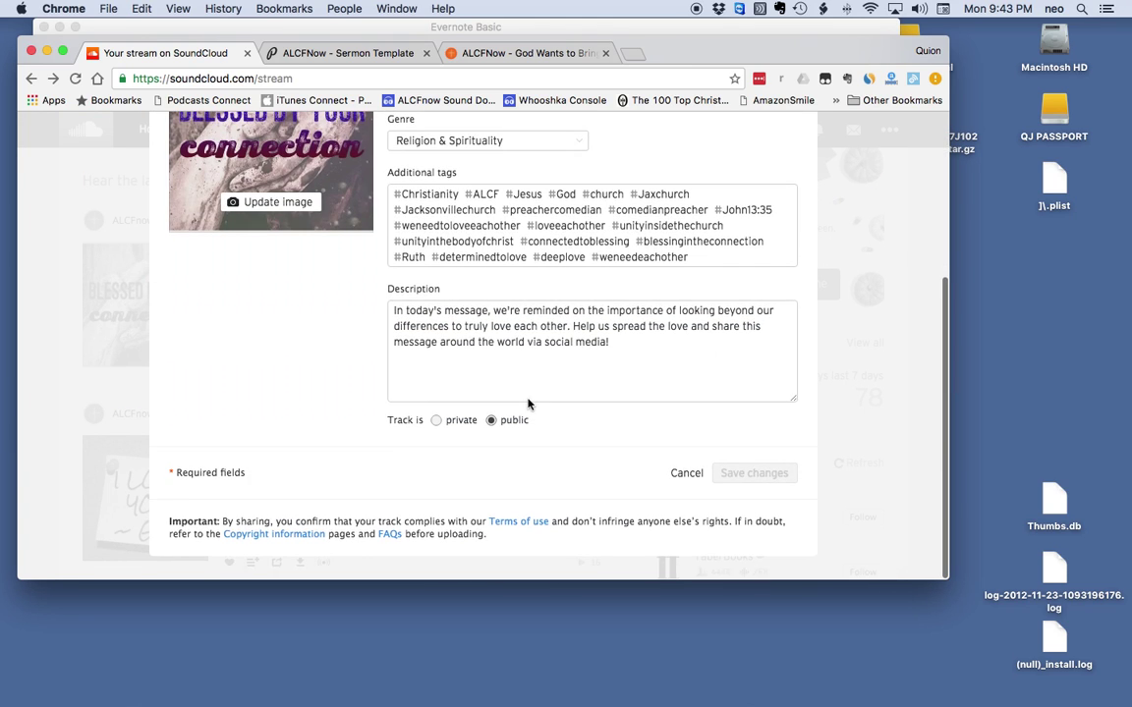
drag(618, 344, 334, 293)
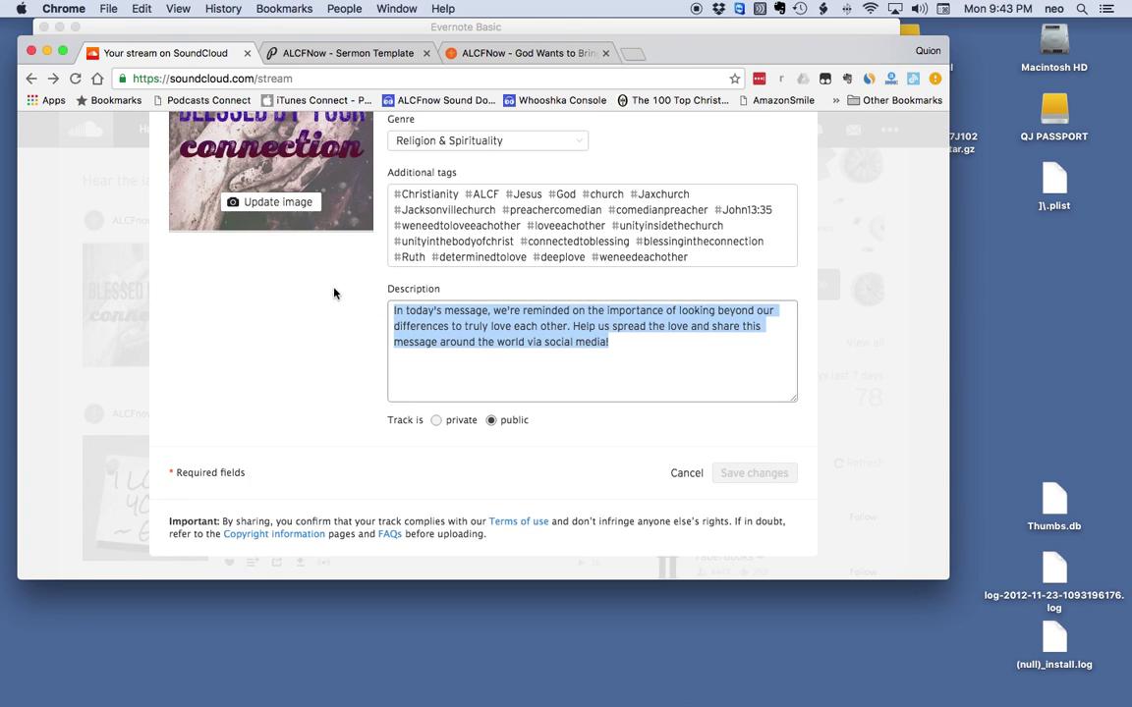
key(super+c)
- Switch to TextEdit and review the message description stored in 10-30-16-am.txt
key(ctrl+Up)
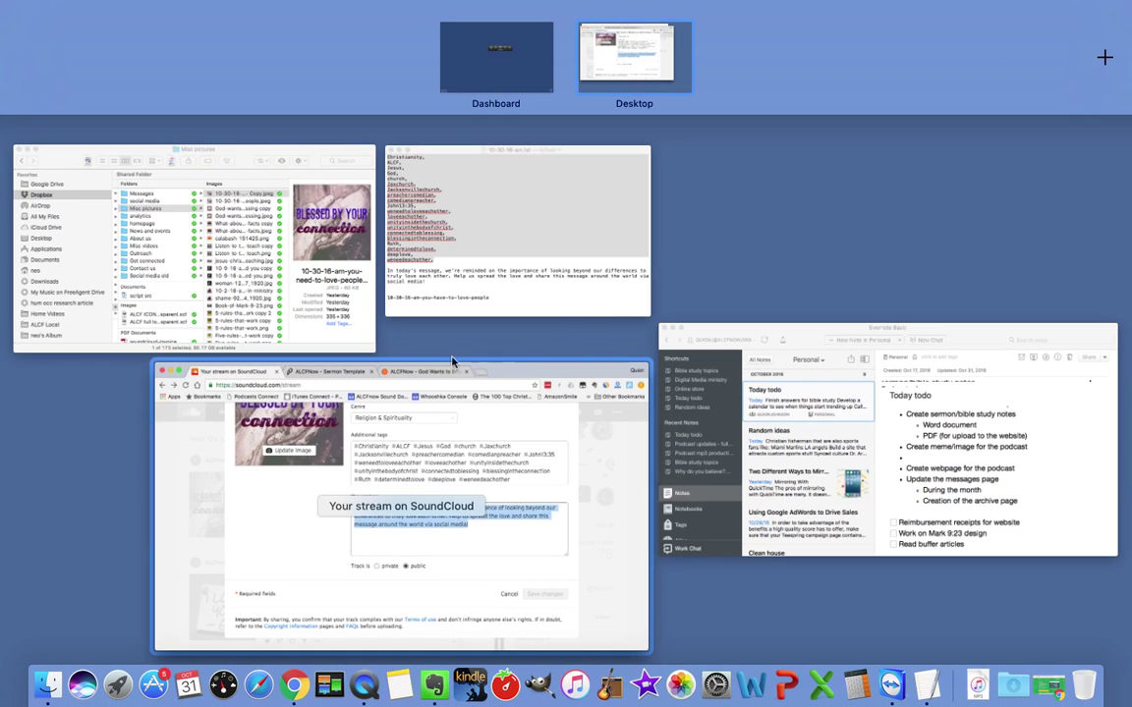
click(507, 241)
click(335, 246)
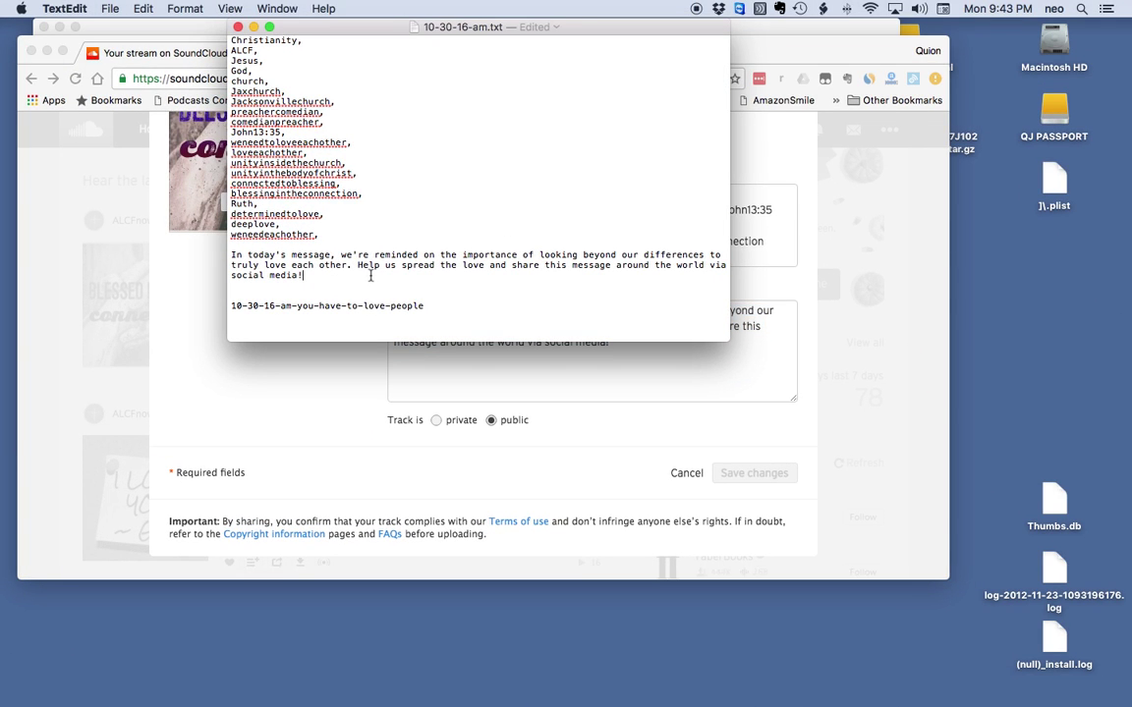
drag(311, 279, 227, 249)
click(305, 276)
- Return to the sermon page in PageCloud and paste the copied description over the selected introductory paragraph
click(119, 57)
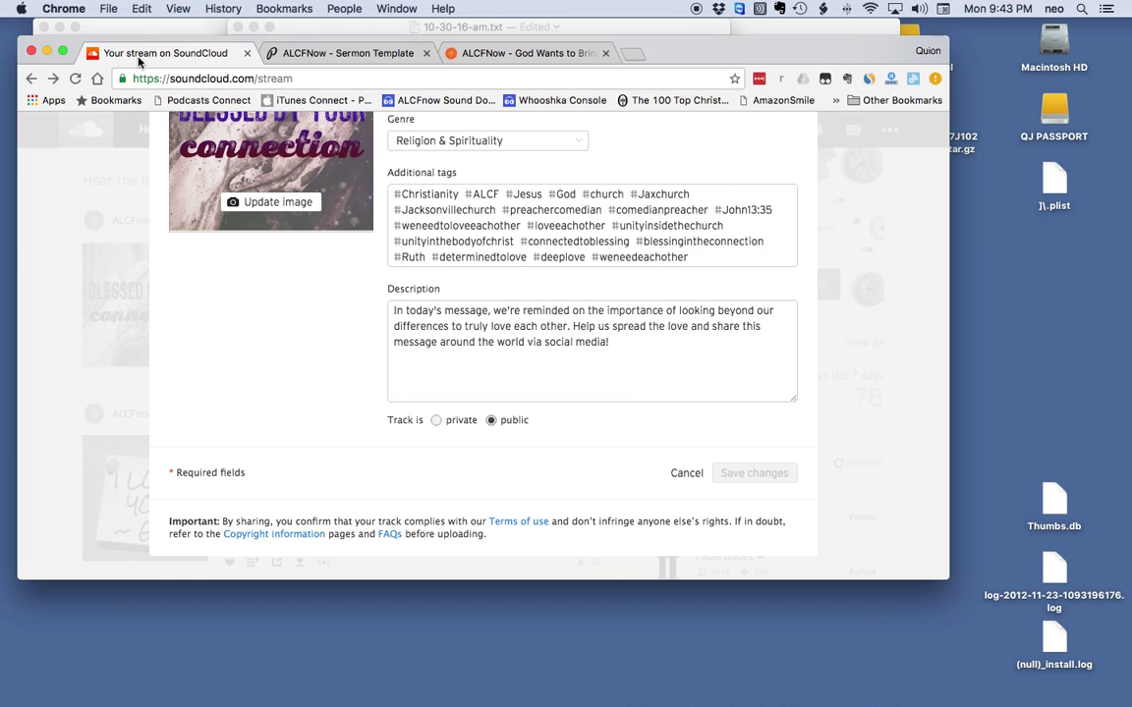
click(309, 52)
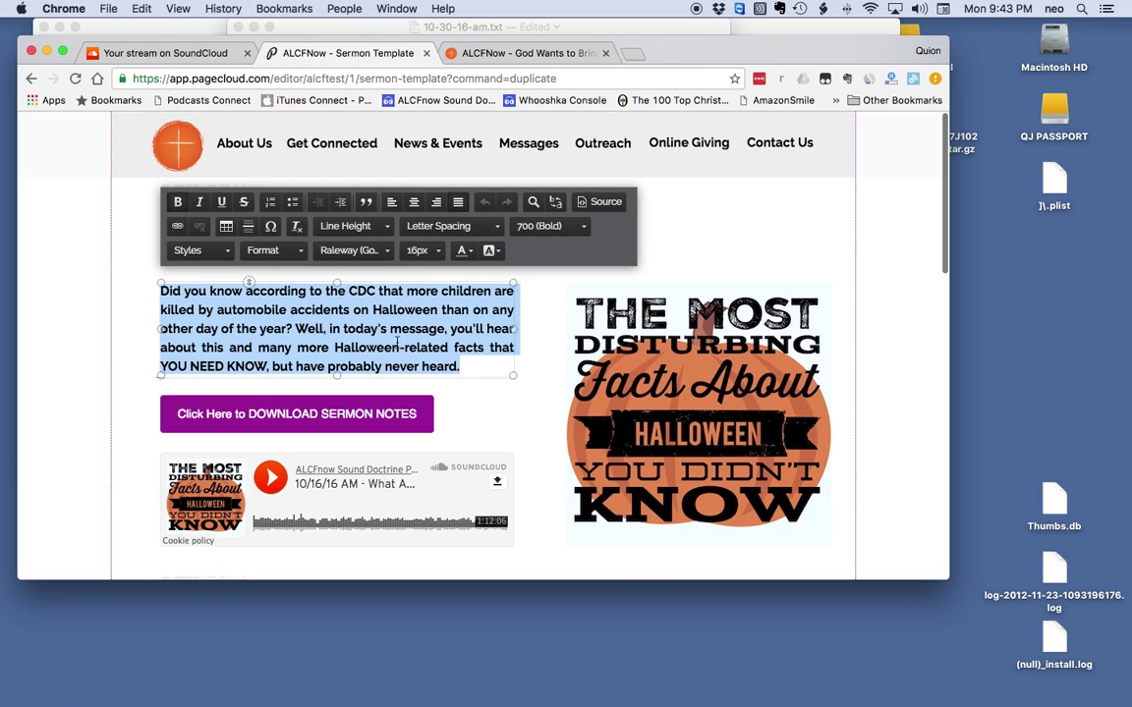
key(super+v)
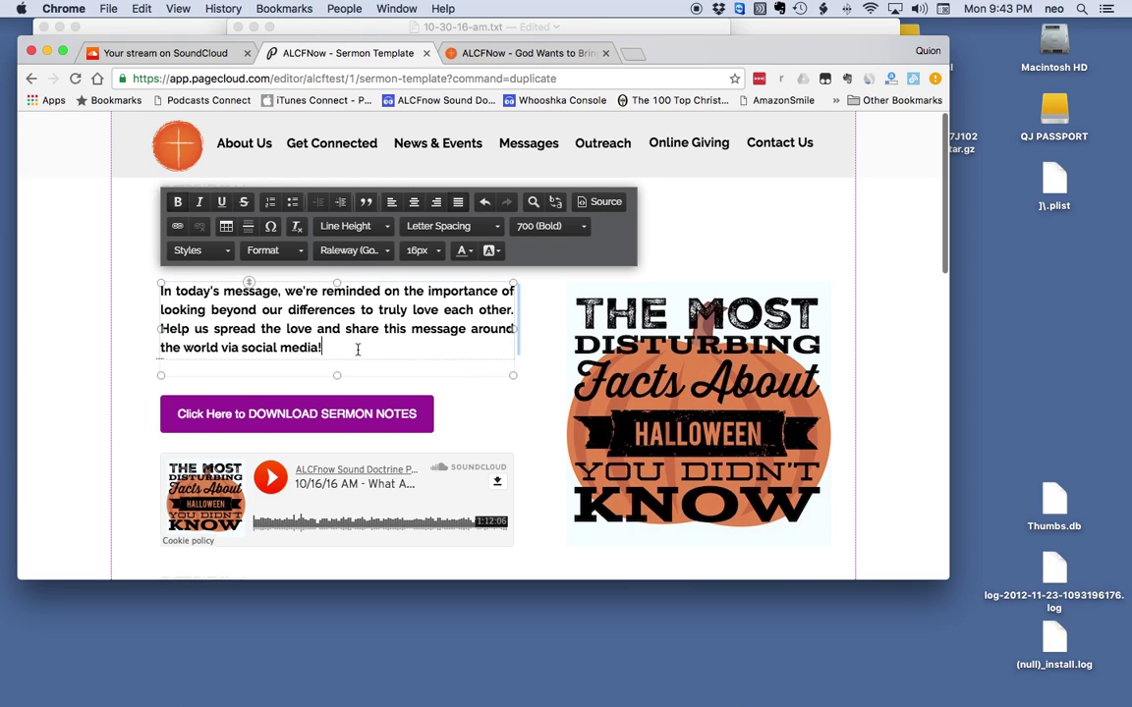
click(464, 406)
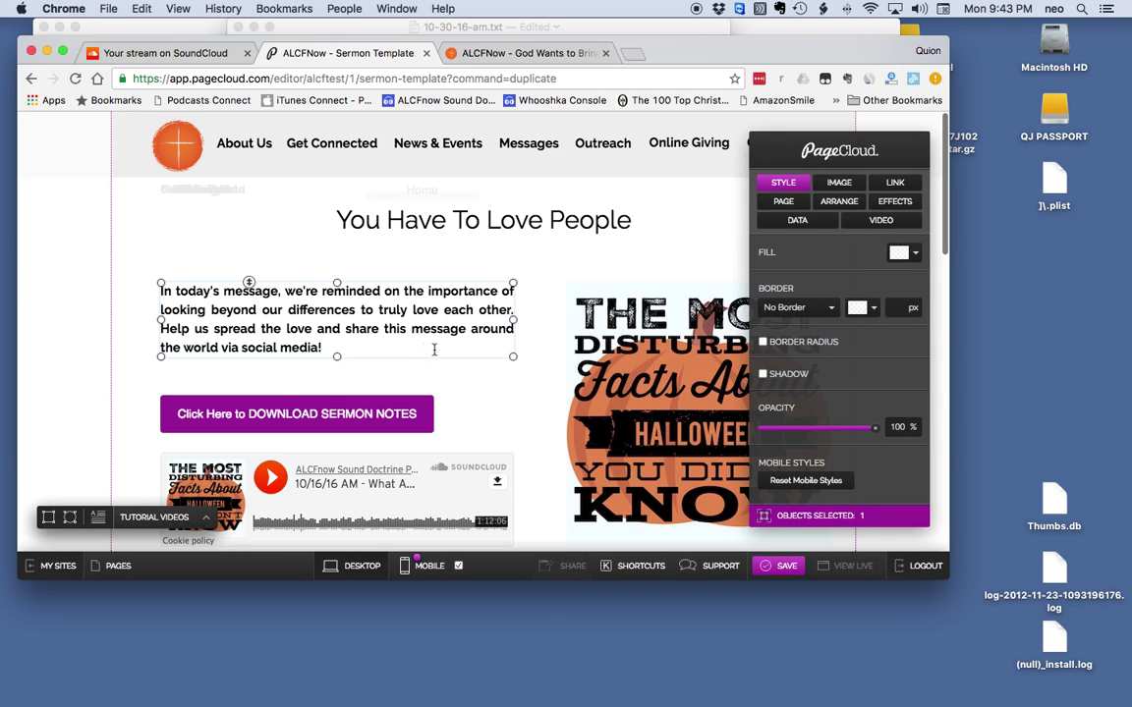
- Reopen the introductory paragraph to view its text formatting options, leave the text editor and clear the selection
double_click(360, 346)
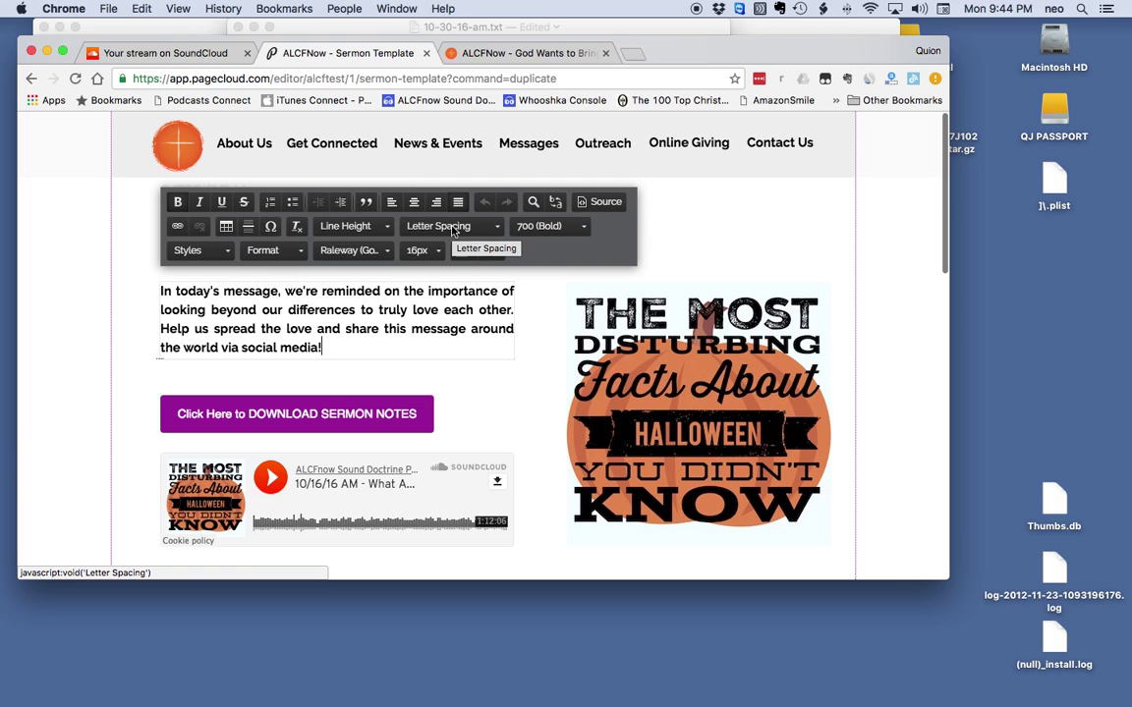
key(Escape)
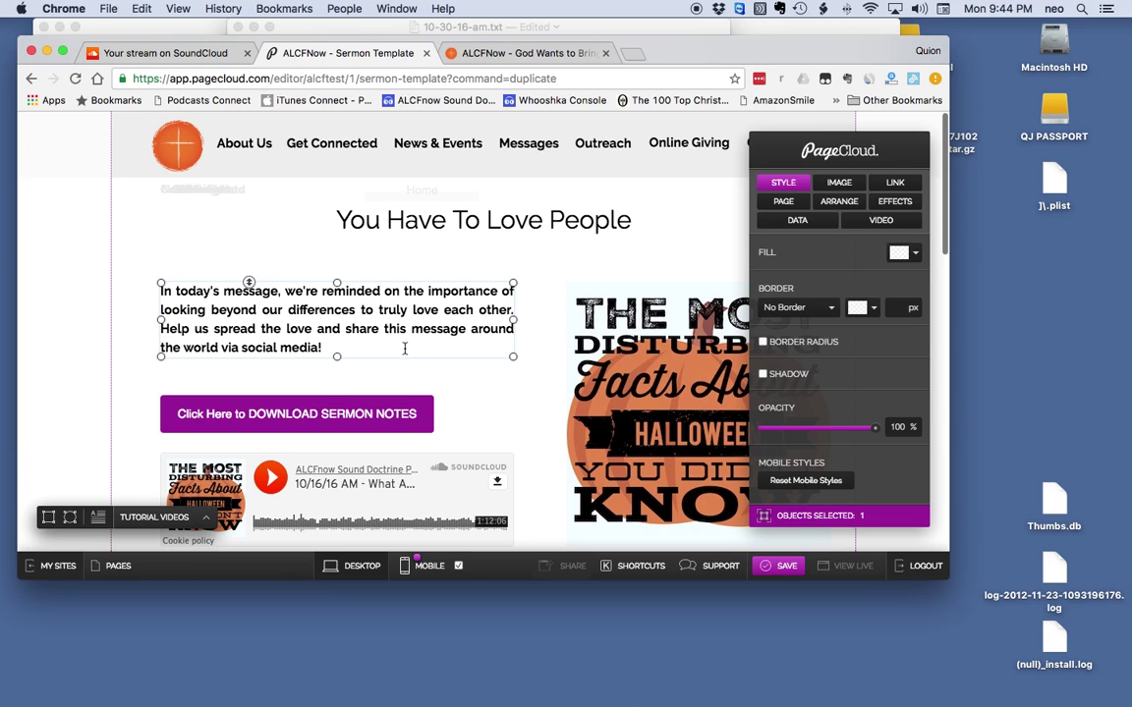
right_click(470, 468)
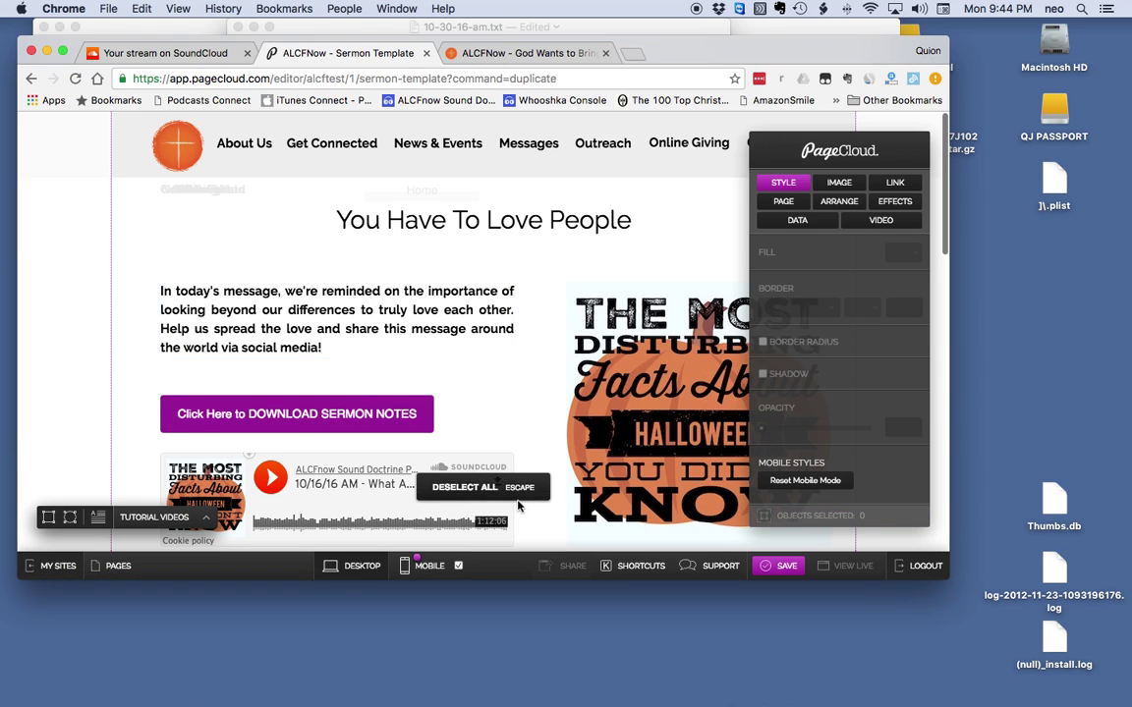
click(487, 493)
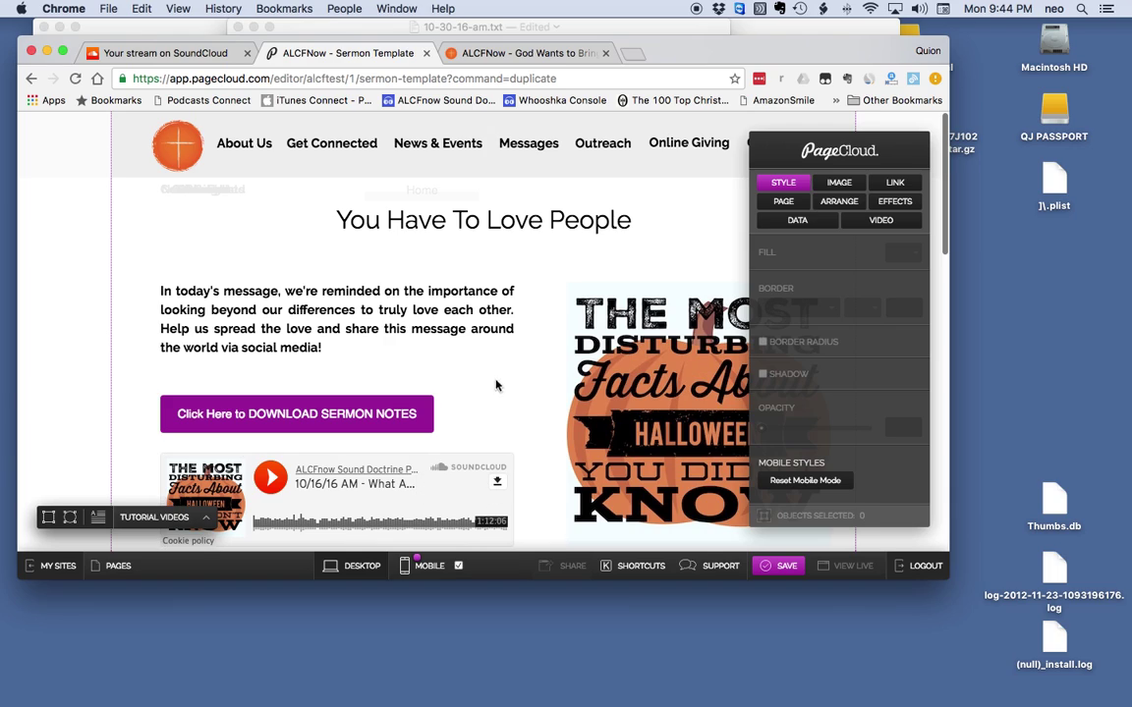
- Switch to the Finder window showing the Misc pictures folder with the 10-30-16 message image
click(620, 344)
key(ctrl+Up)
click(236, 214)
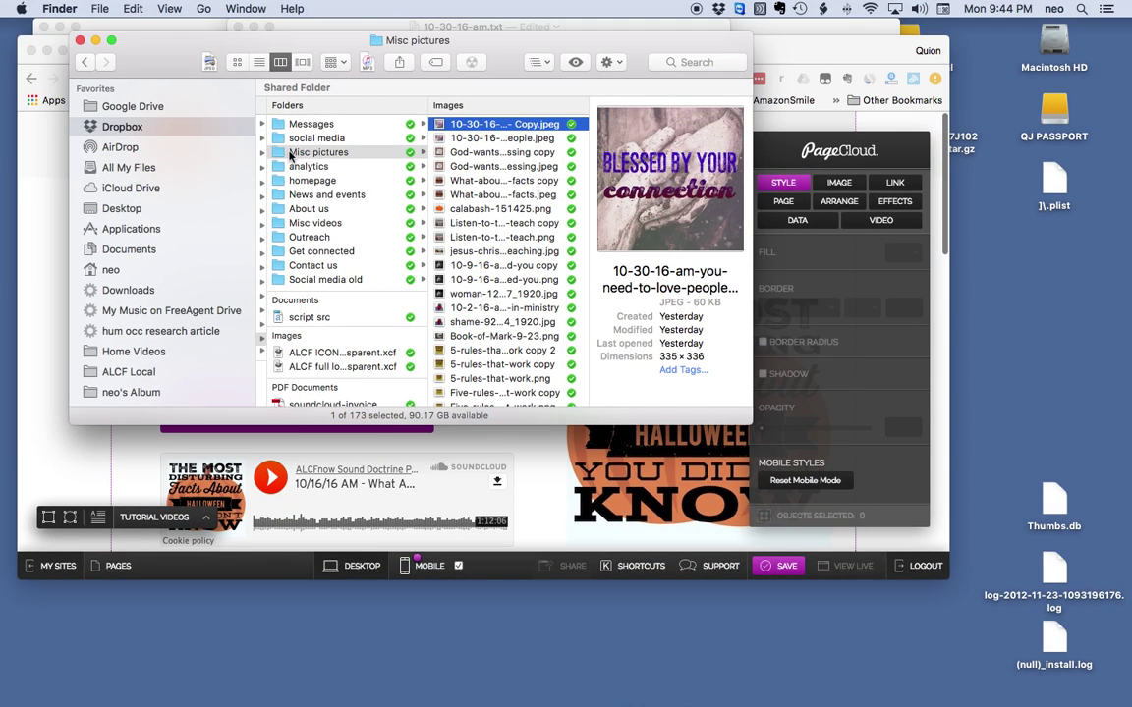
- Select 10-30-16-am-you-need-to-love-people - Copy.jpeg in the Misc pictures folder and check its full file name
click(498, 128)
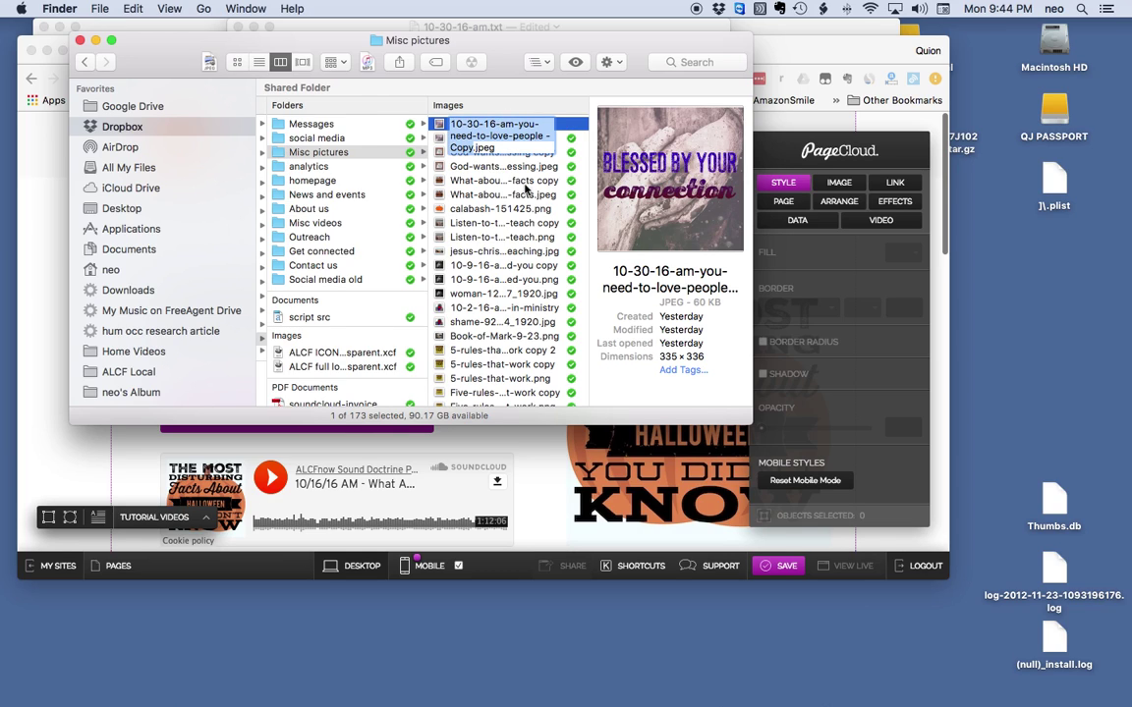
click(548, 156)
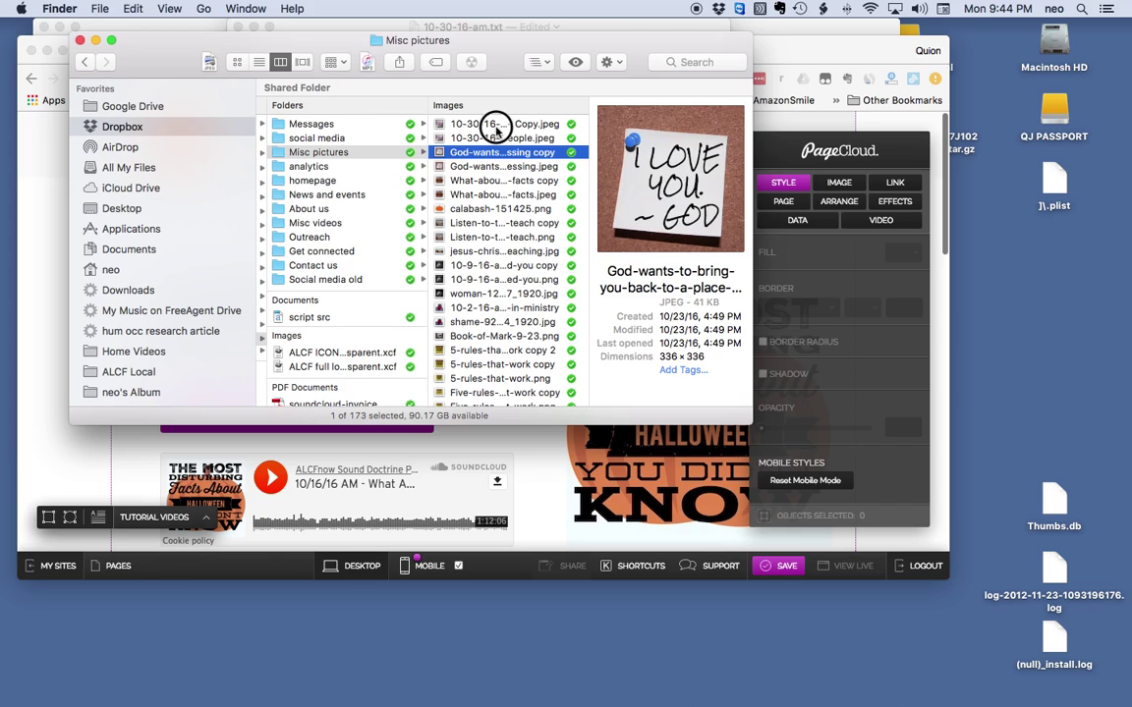
click(494, 124)
click(490, 125)
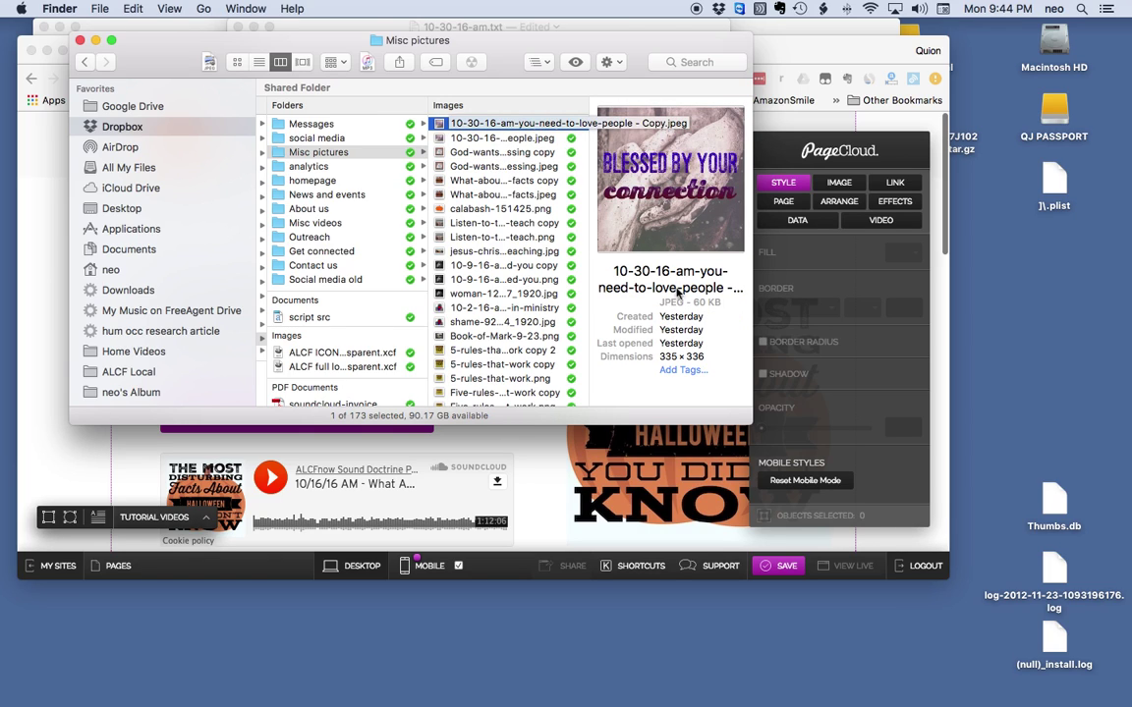
click(611, 264)
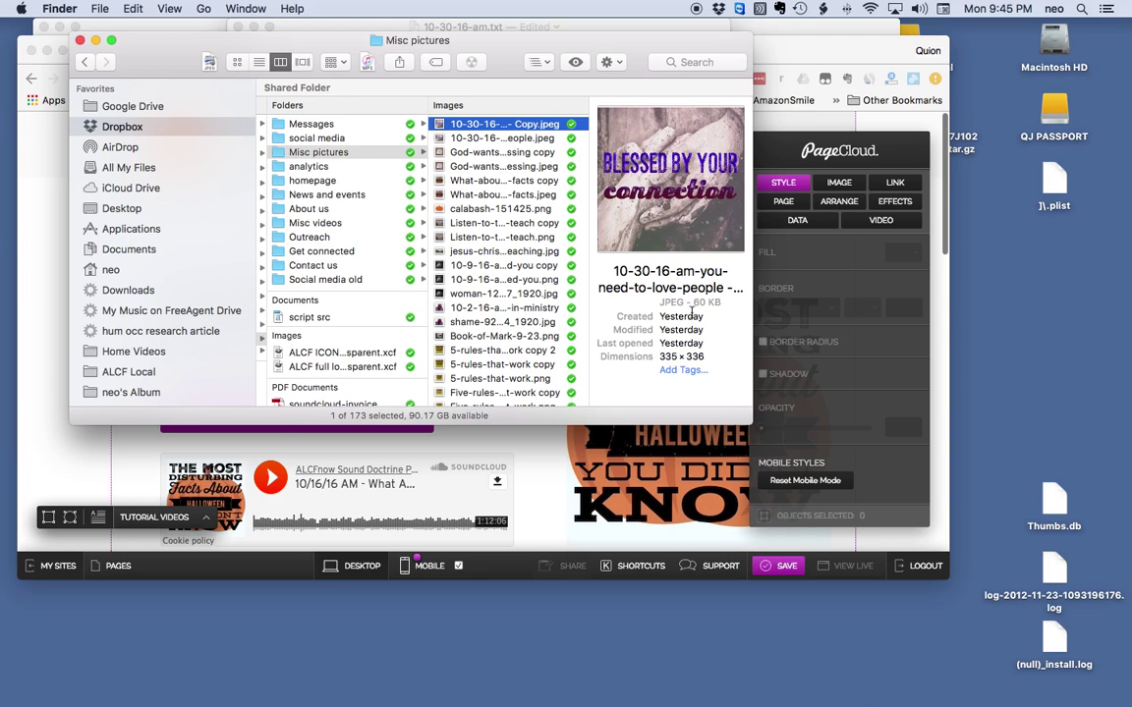
click(496, 128)
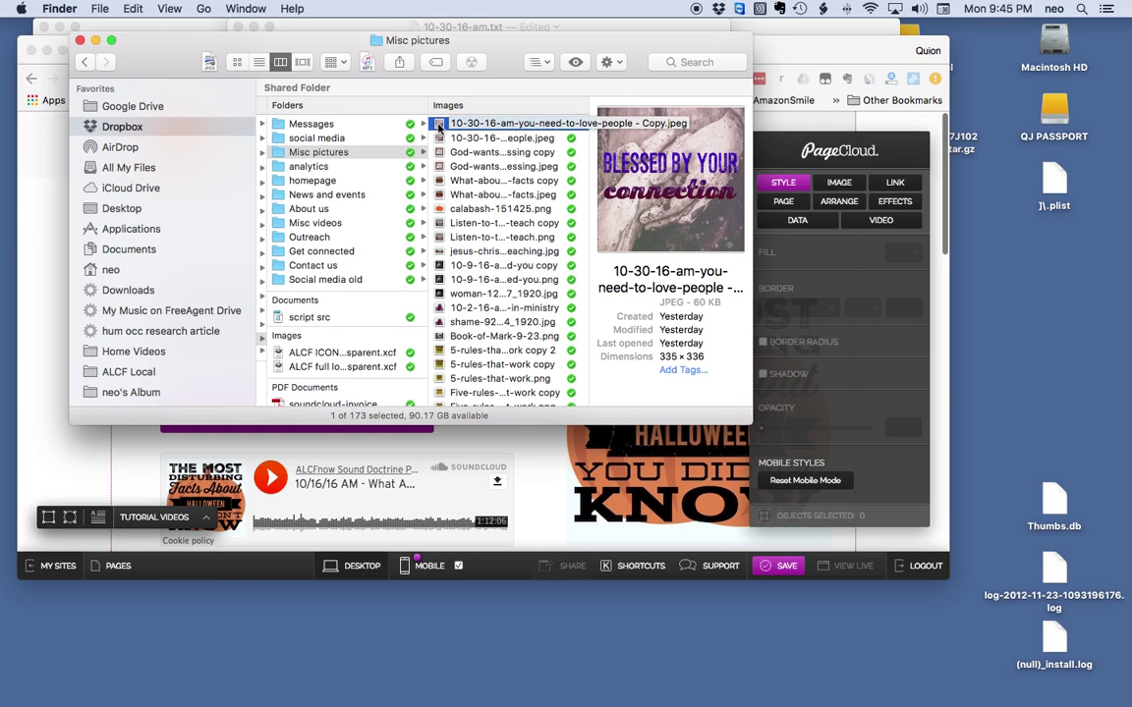
- Add the selected image file to the PageCloud sermon page and place it beside the old Halloween image, clear of it
drag(439, 128, 541, 480)
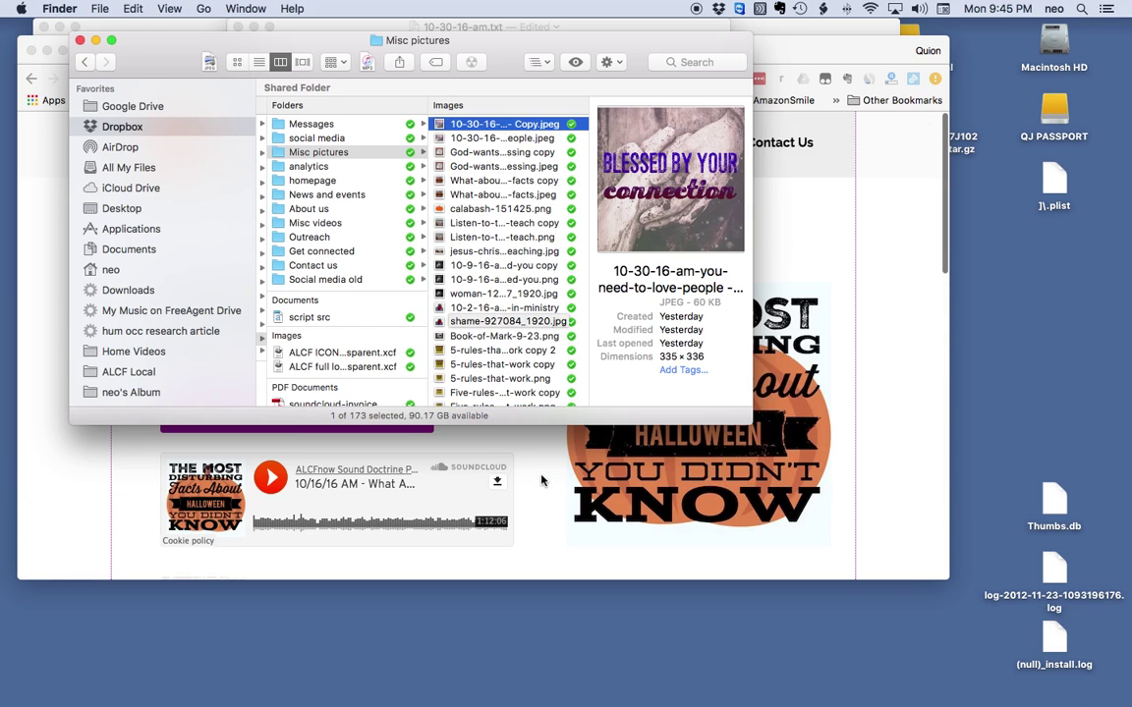
click(541, 480)
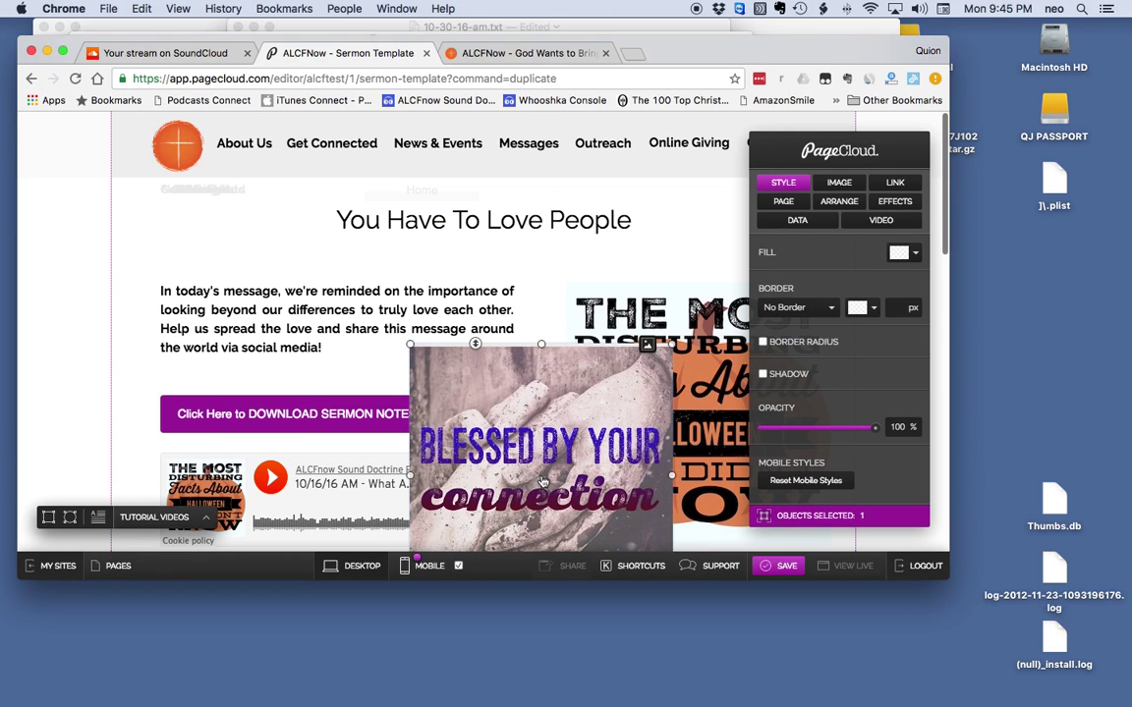
drag(483, 415, 371, 321)
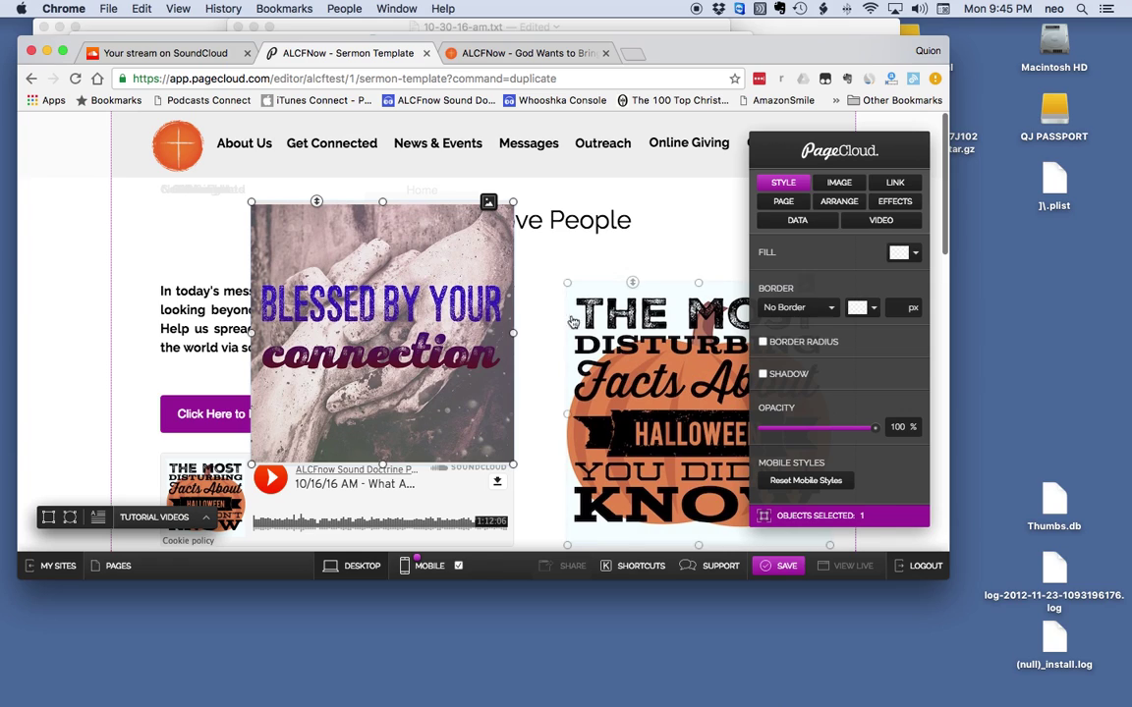
scroll(542, 303, down, 3)
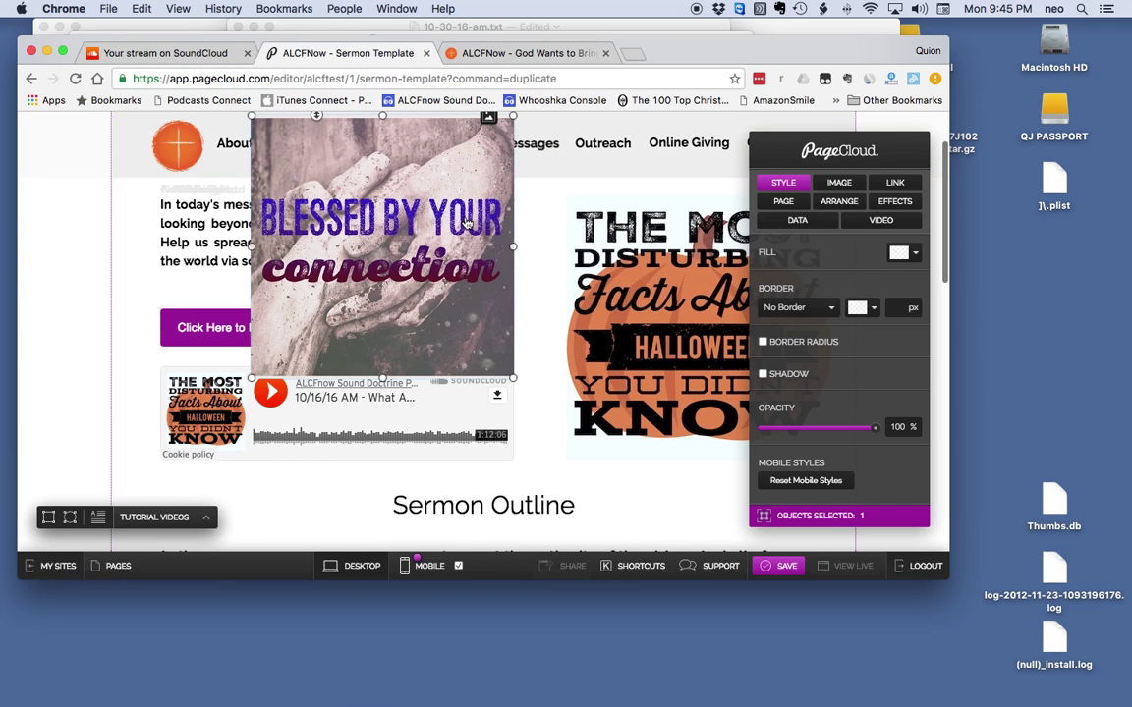
scroll(462, 225, up, 3)
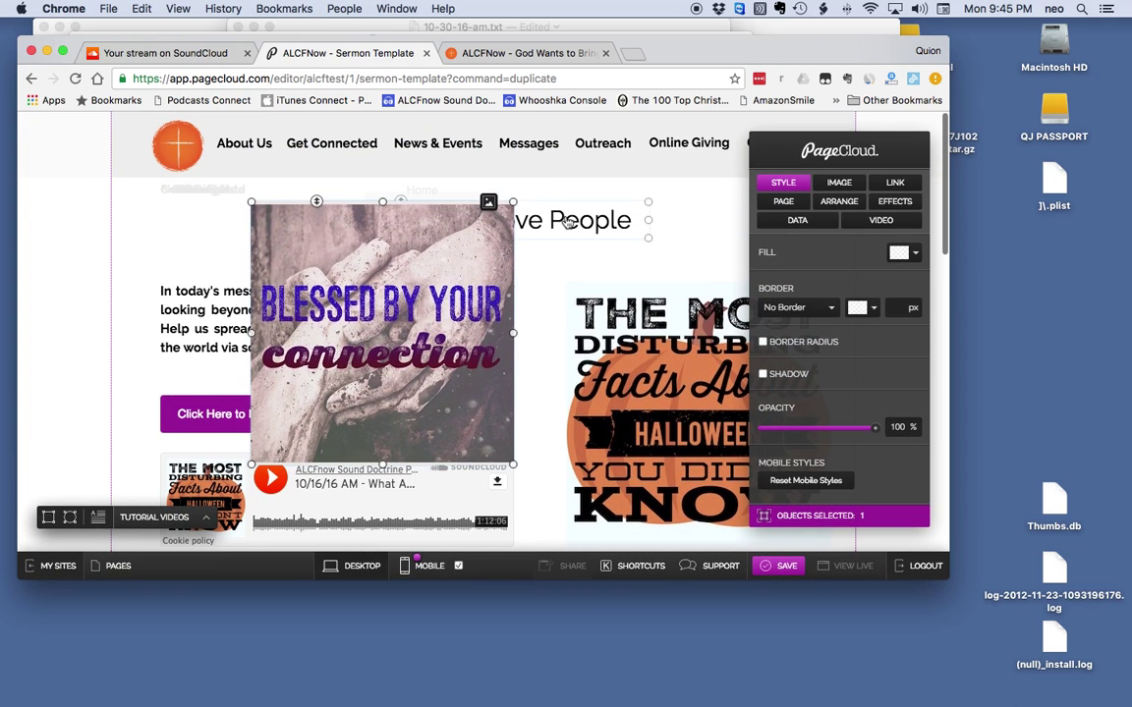
scroll(566, 223, down, 1)
scroll(564, 222, up, 1)
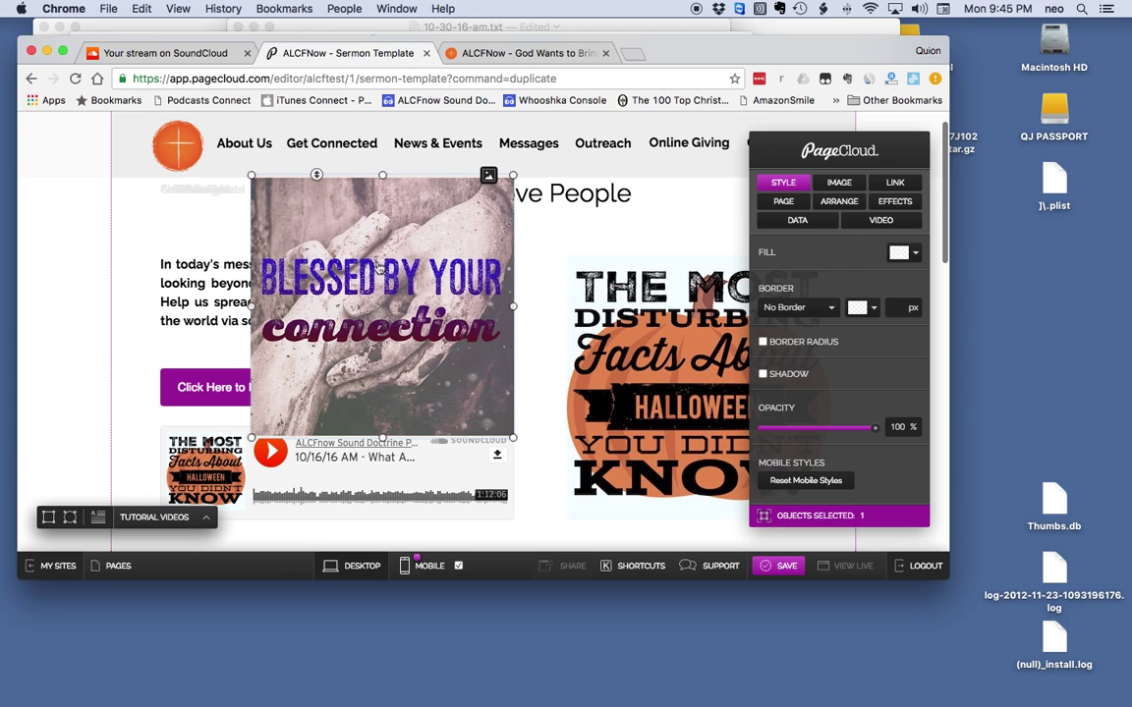
- Delete the old Halloween image and move the new "Blessed by your connection" image into its place next to the description
drag(337, 246, 674, 352)
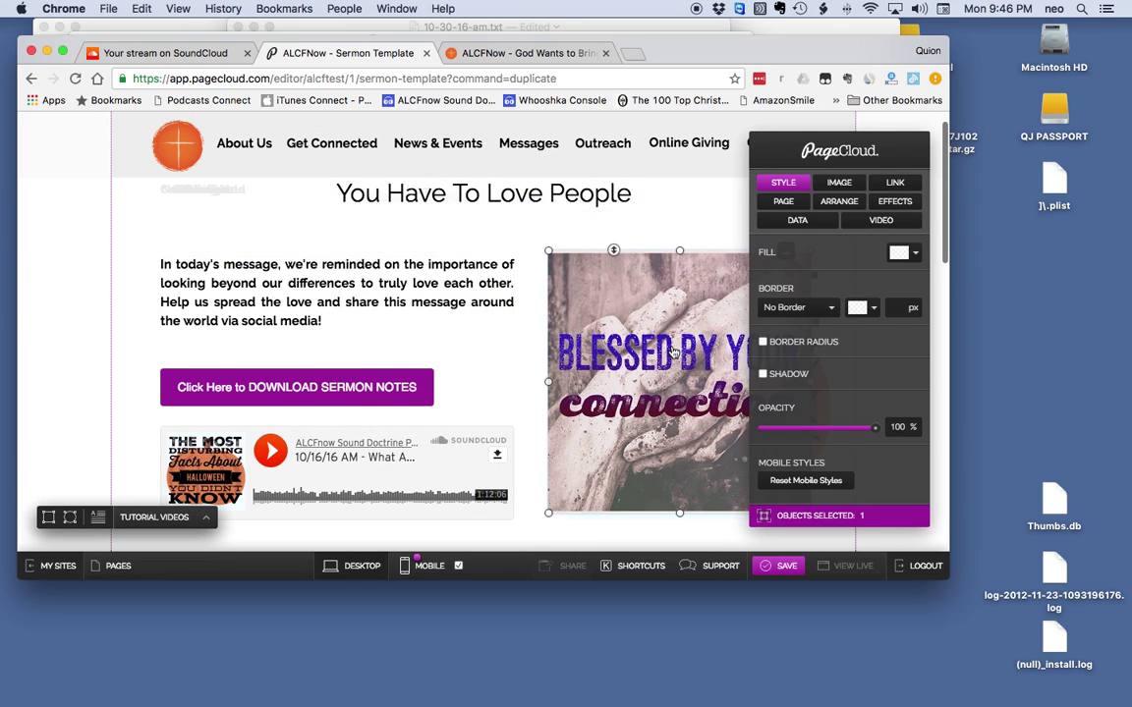
drag(595, 297, 403, 301)
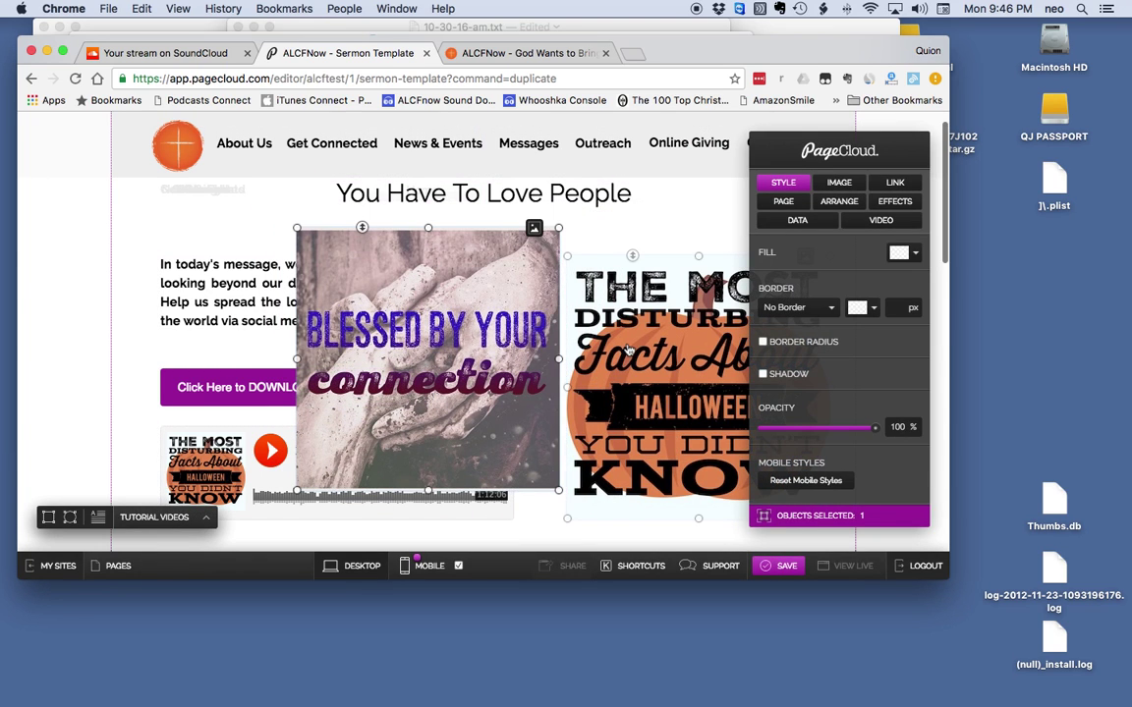
click(650, 358)
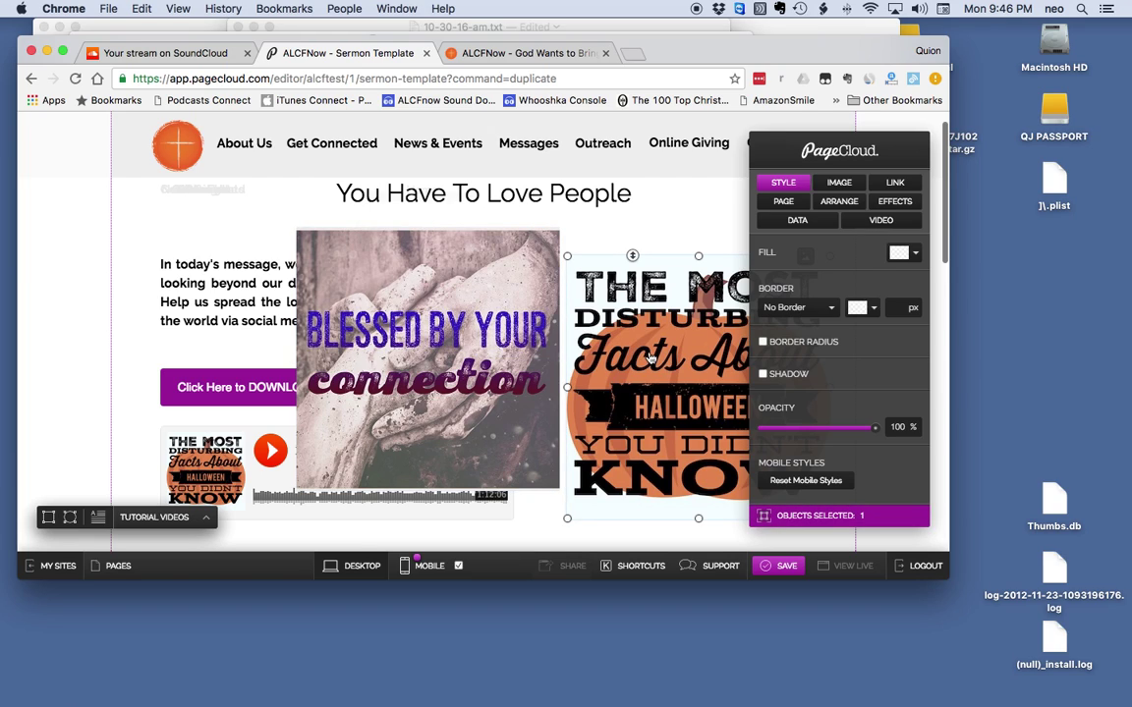
key(BackSpace)
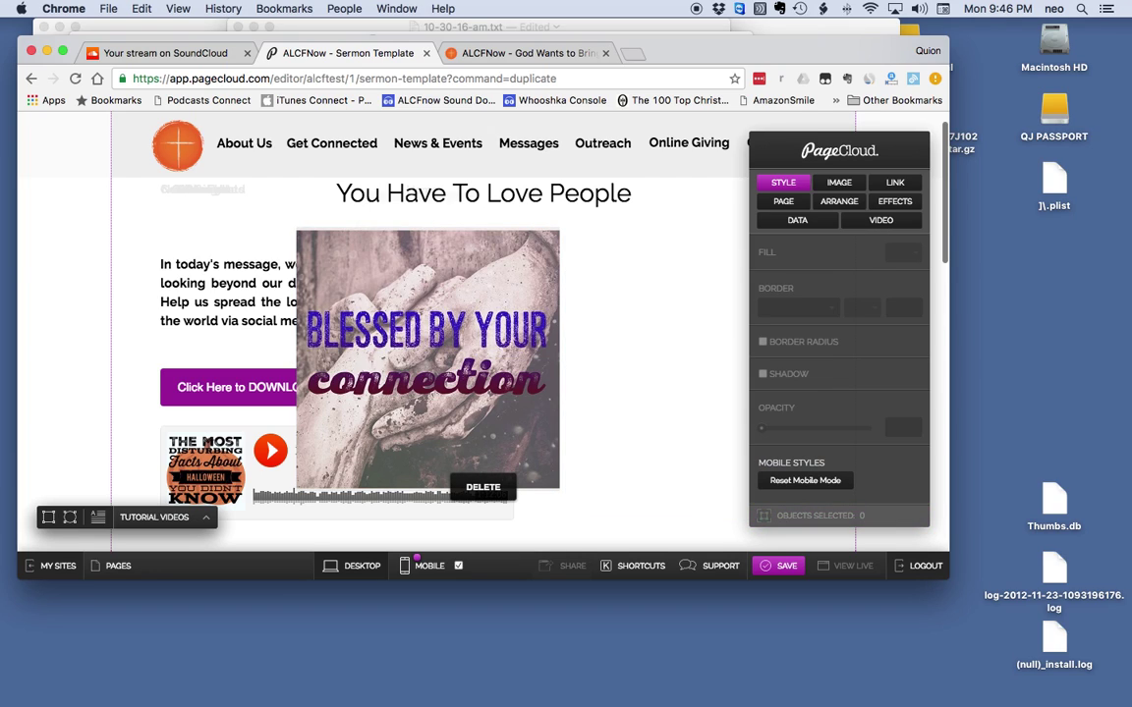
drag(472, 337, 686, 366)
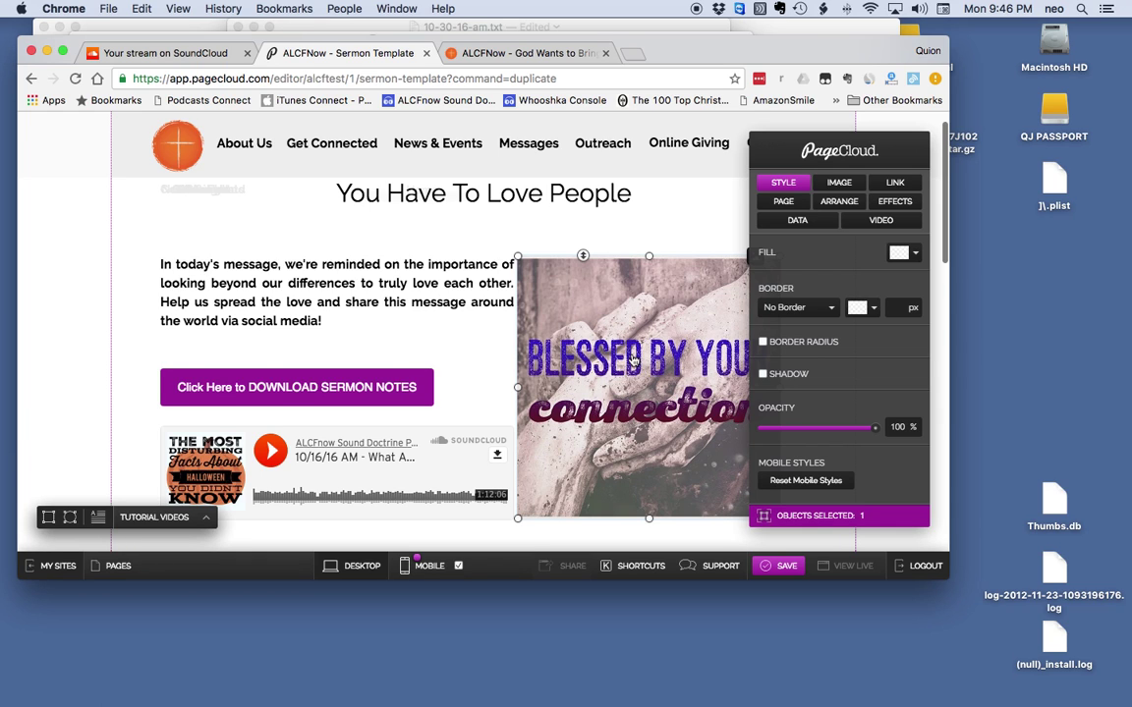
- Enlarge the browser window and shift the new image further right to leave a gap beside the description and audio player
scroll(649, 364, down, 3)
scroll(633, 361, down, 2)
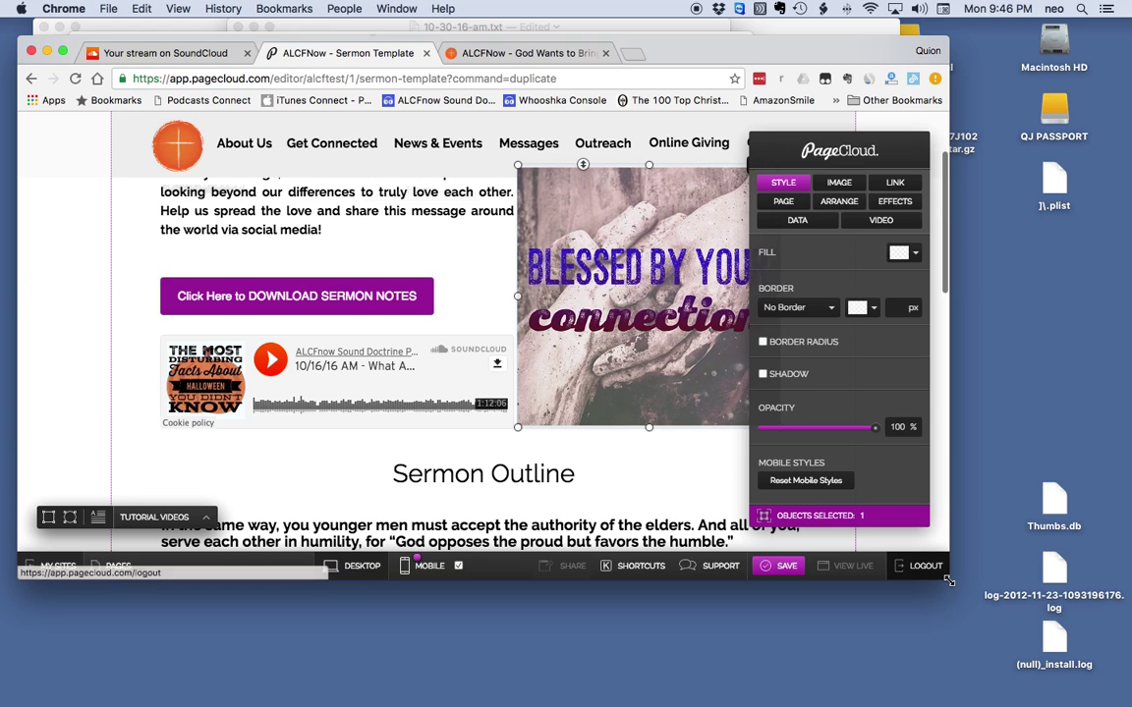
drag(946, 583, 1035, 680)
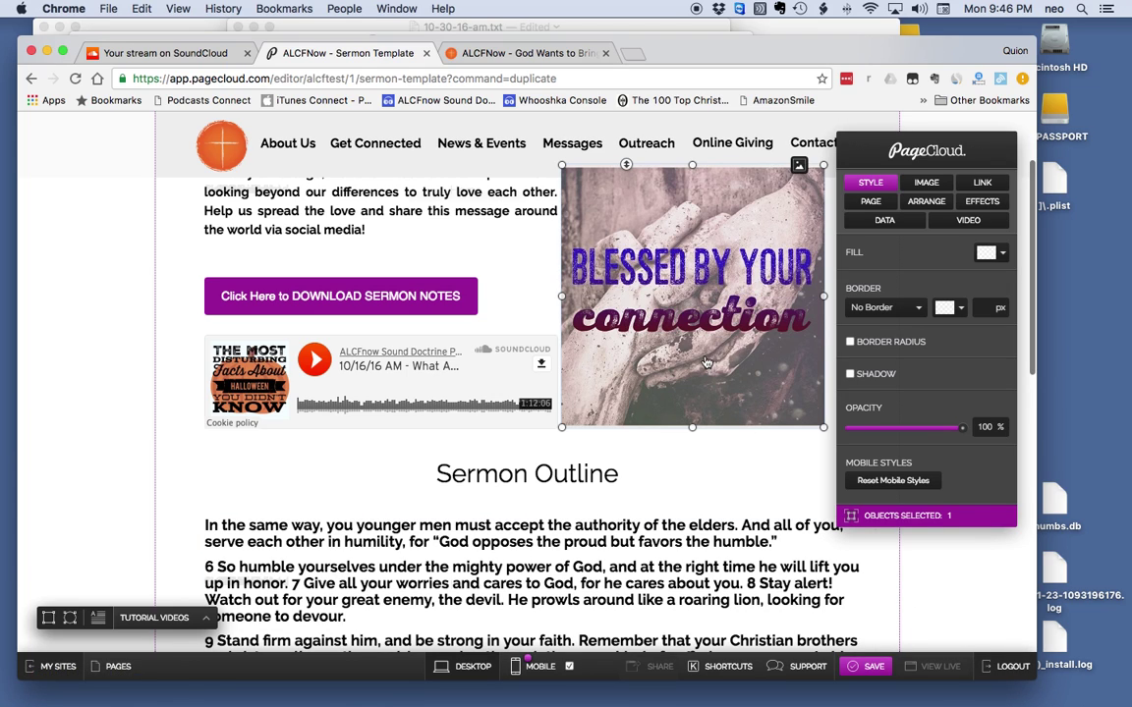
scroll(705, 368, up, 2)
scroll(705, 368, up, 2)
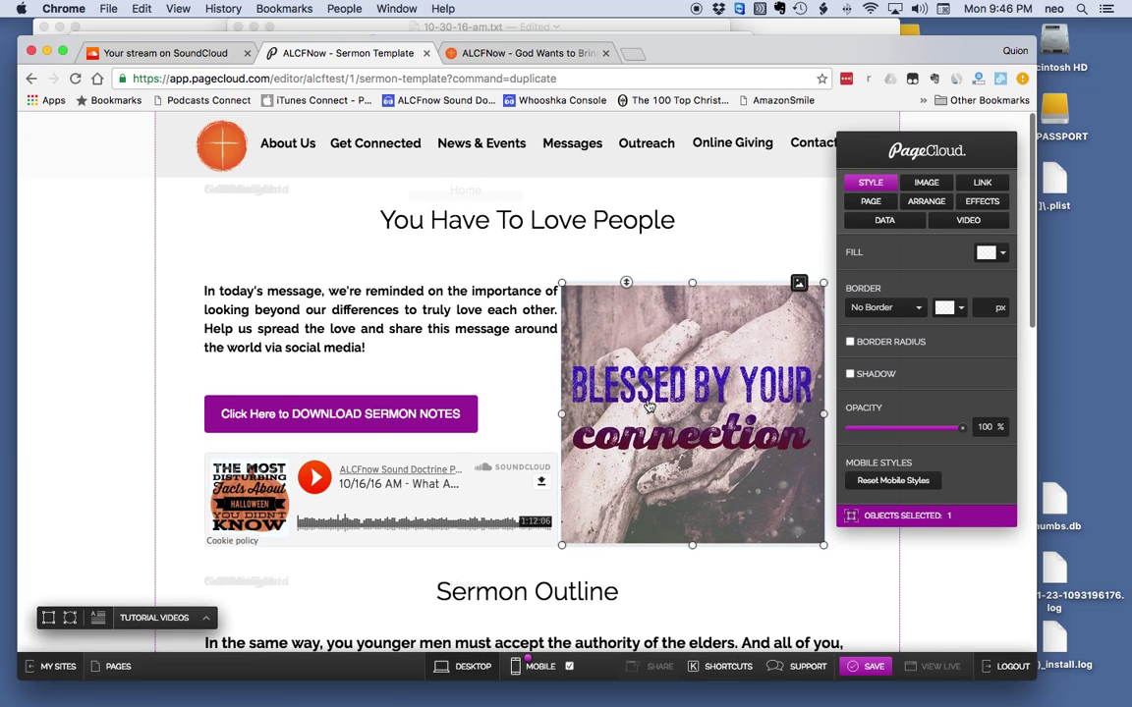
mouse_move(651, 401)
mouse_down()
mouse_move(660, 389)
mouse_move(664, 398)
mouse_up()
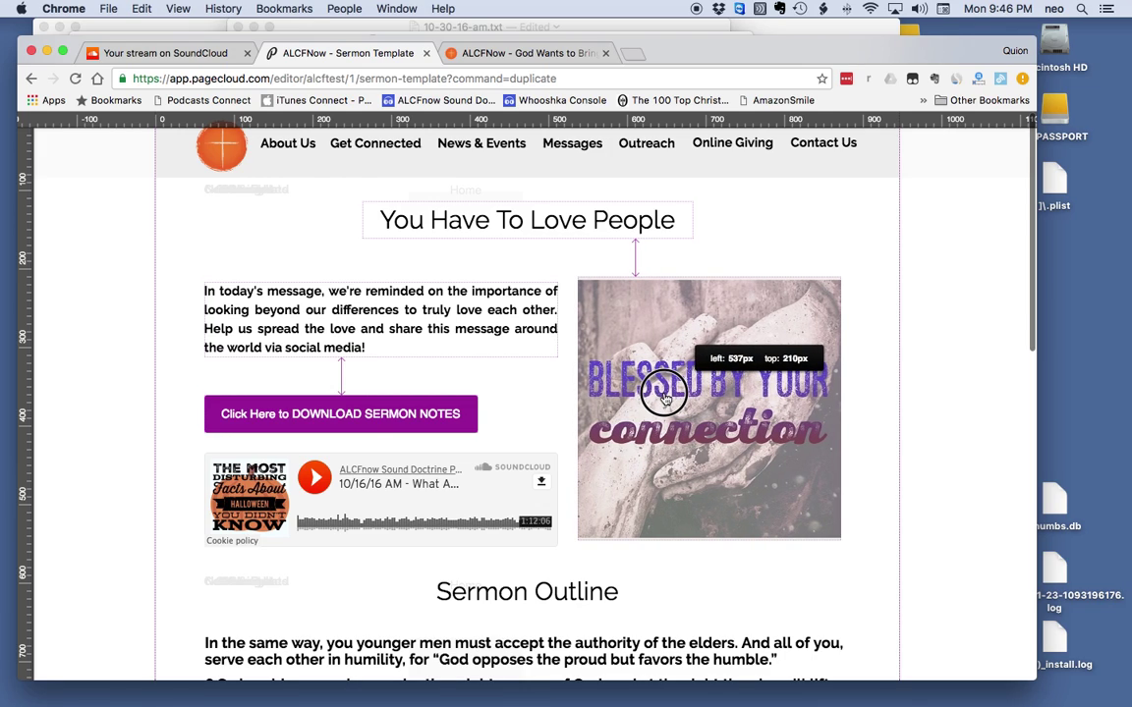
mouse_move(664, 398)
mouse_down()
mouse_move(689, 406)
mouse_move(672, 403)
mouse_up()
- Narrow the Sermon Outline text box from its right side to about the right edge of the new image
scroll(666, 498, down, 5)
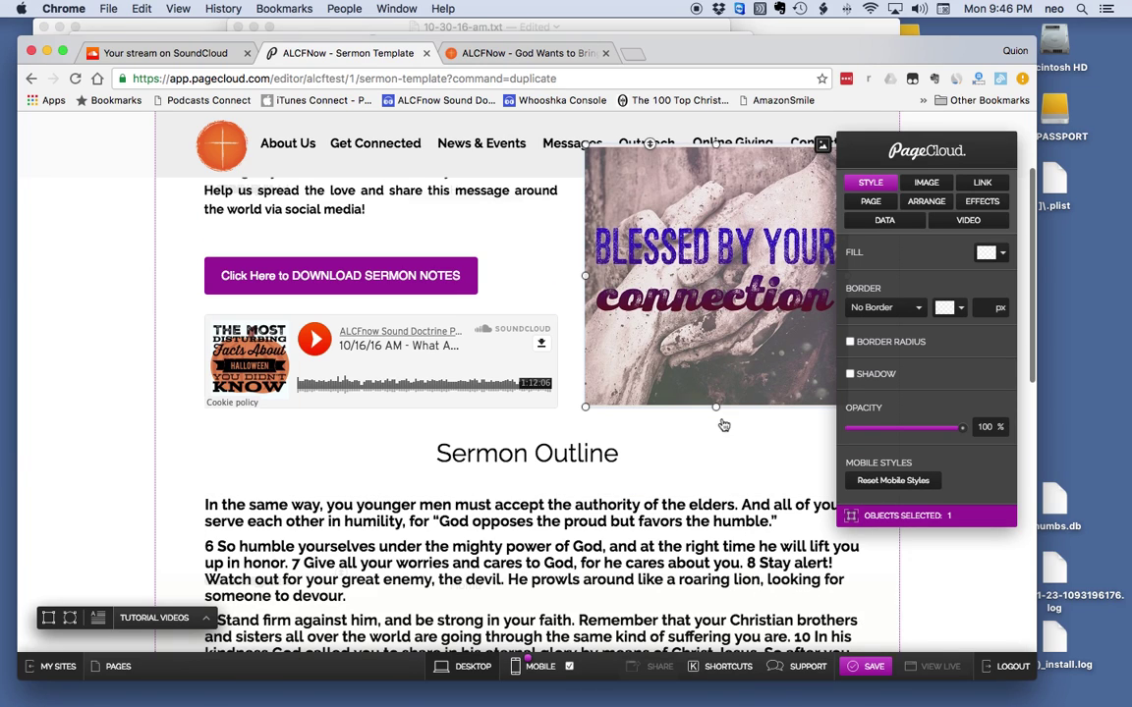
scroll(712, 369, up, 1)
scroll(712, 369, up, 2)
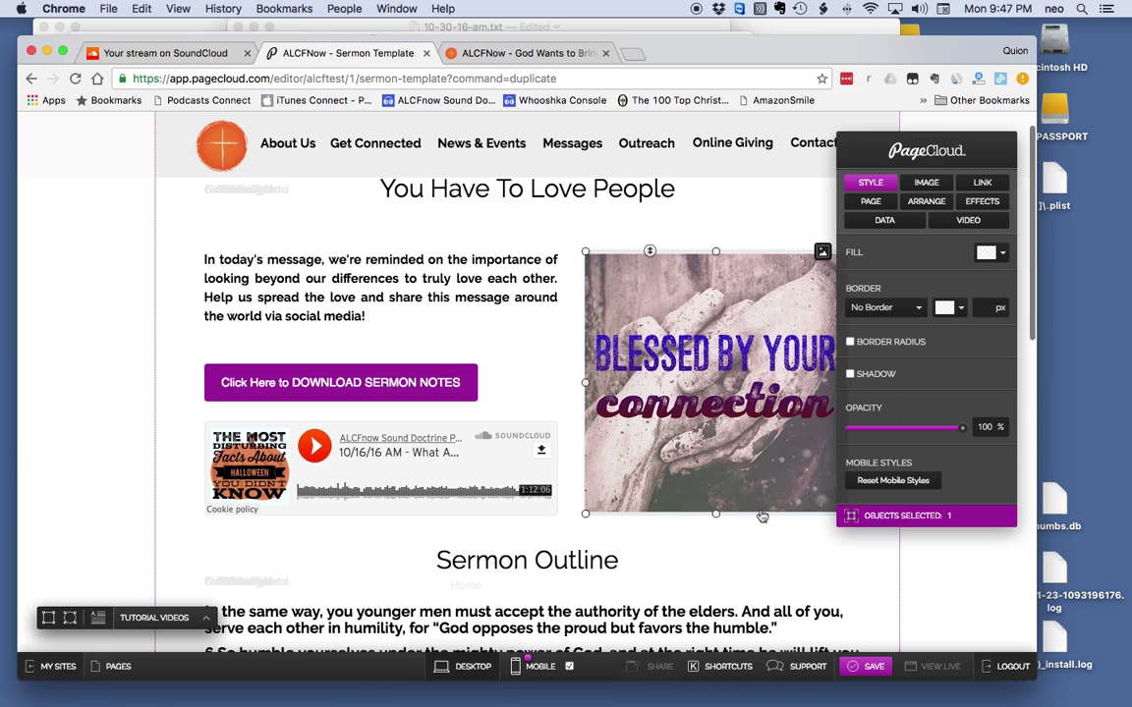
scroll(688, 467, down, 2)
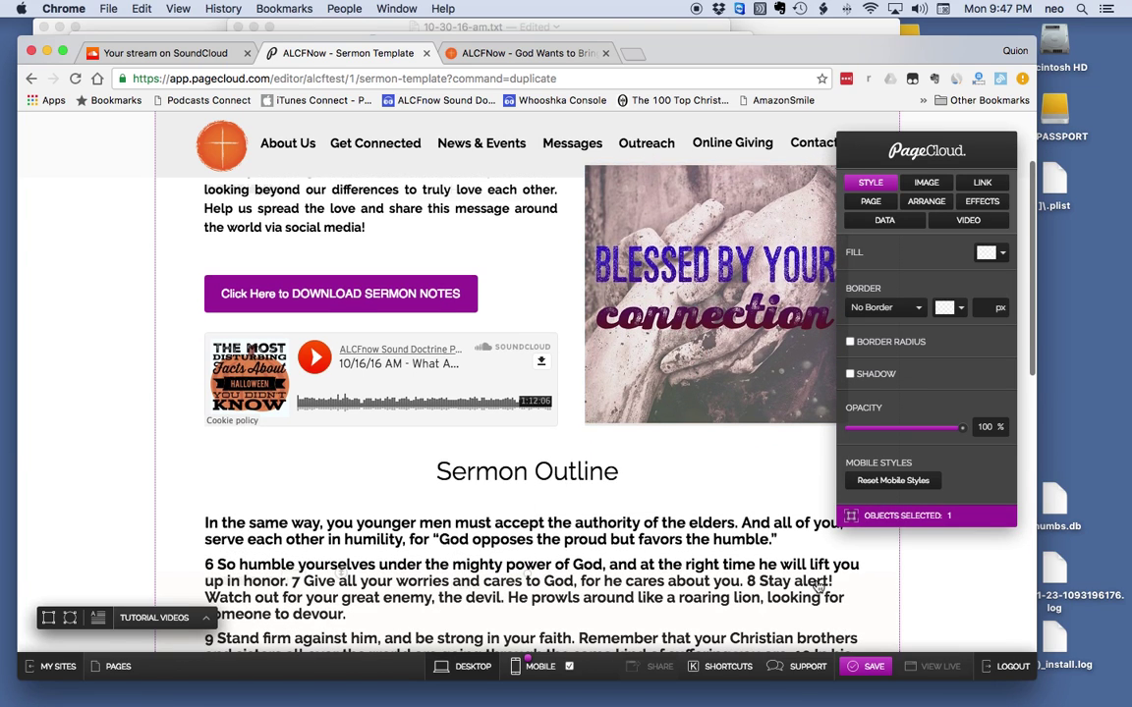
scroll(688, 474, down, 2)
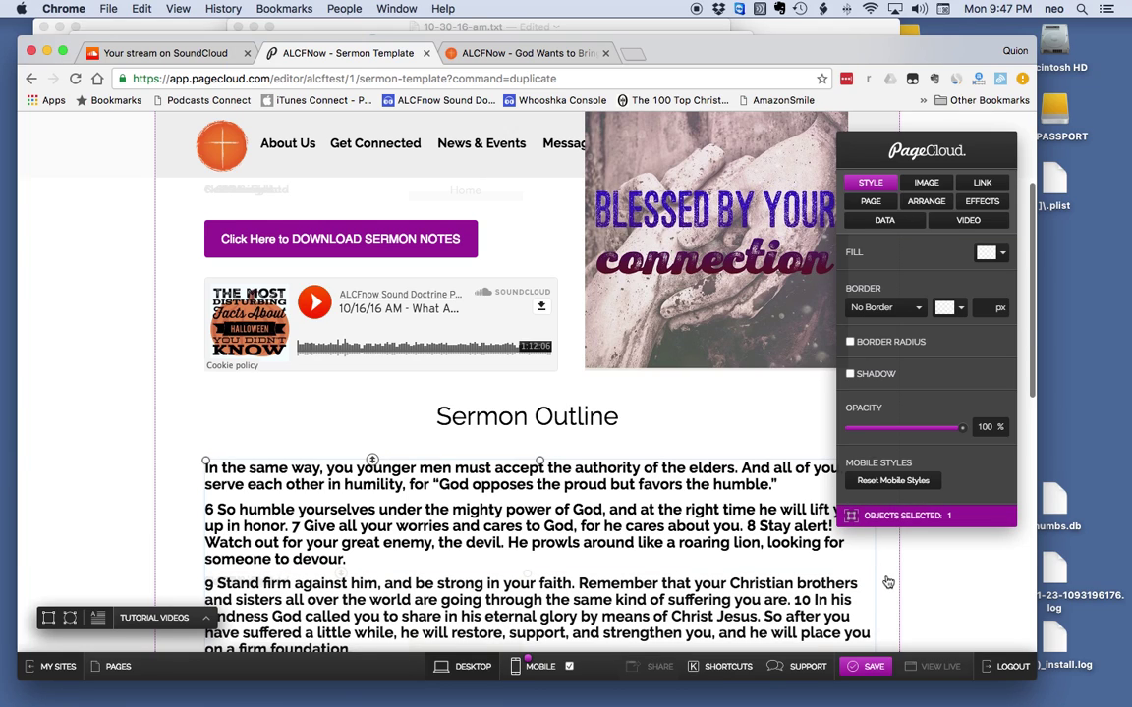
scroll(884, 595, down, 3)
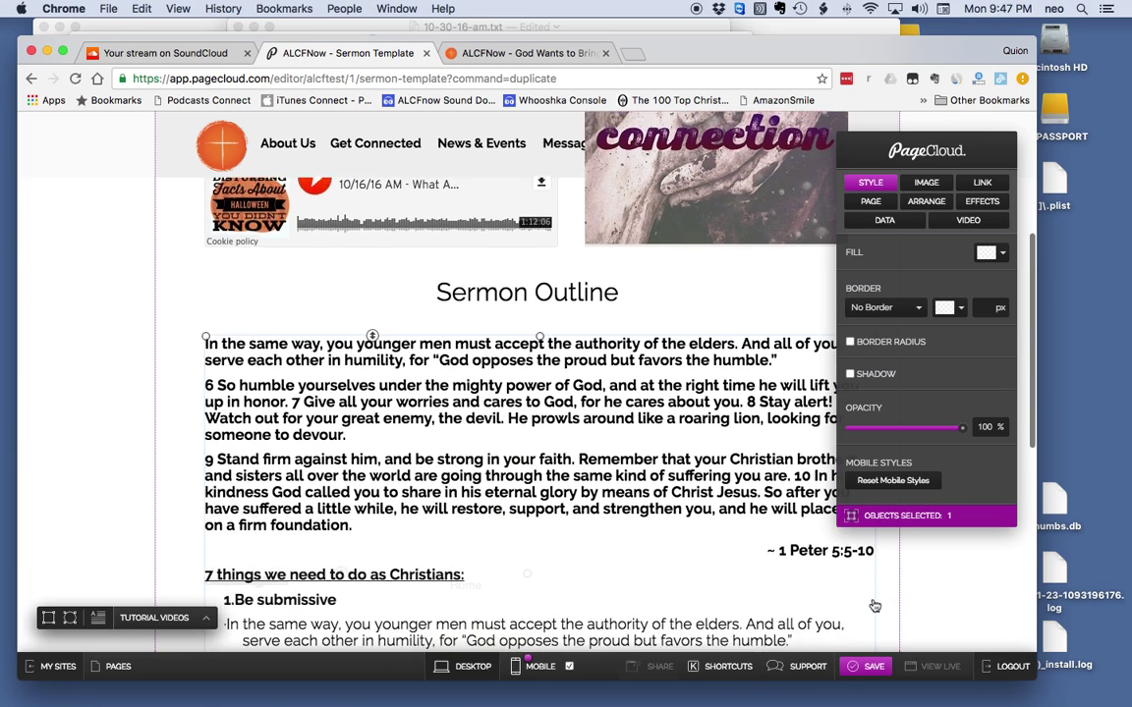
scroll(875, 606, down, 3)
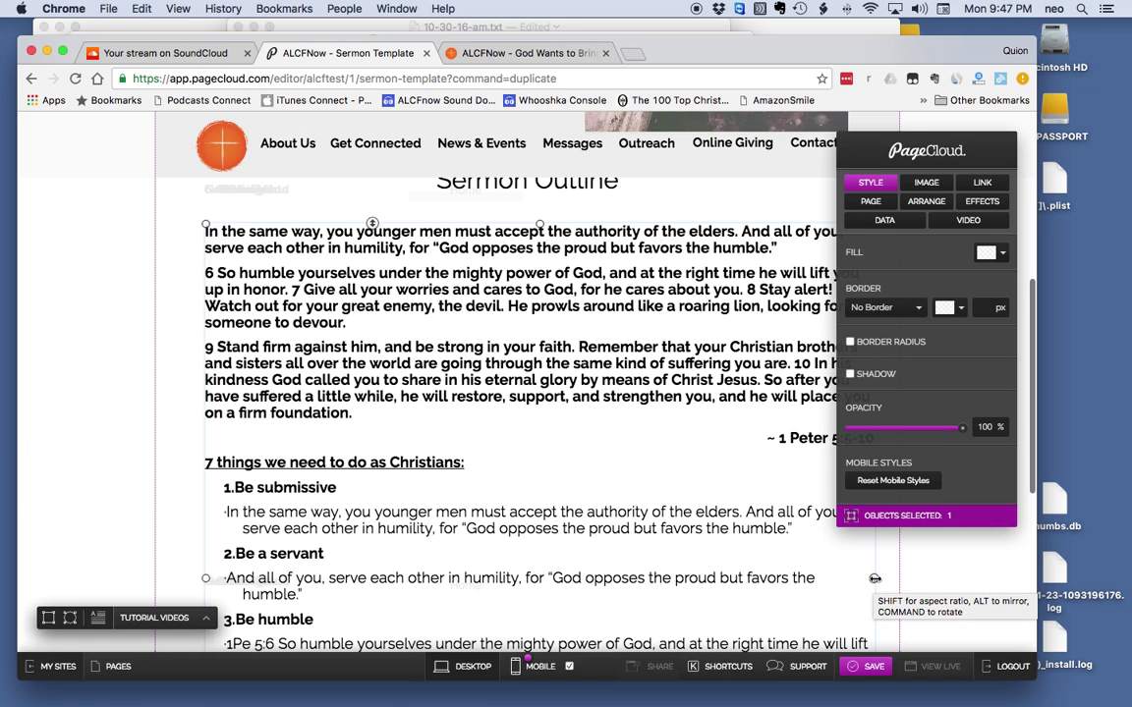
drag(875, 579, 852, 581)
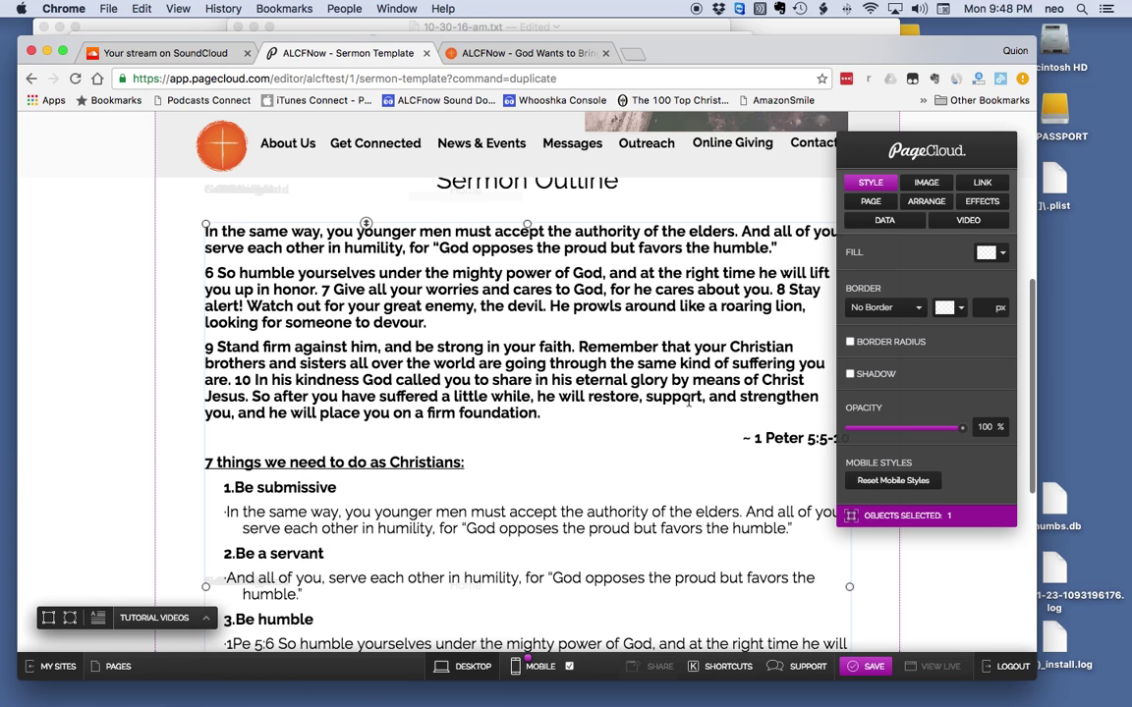
- Align the new image with the description's top and the outline's right edge, at left 549 px and top 217 px
scroll(688, 401, up, 5)
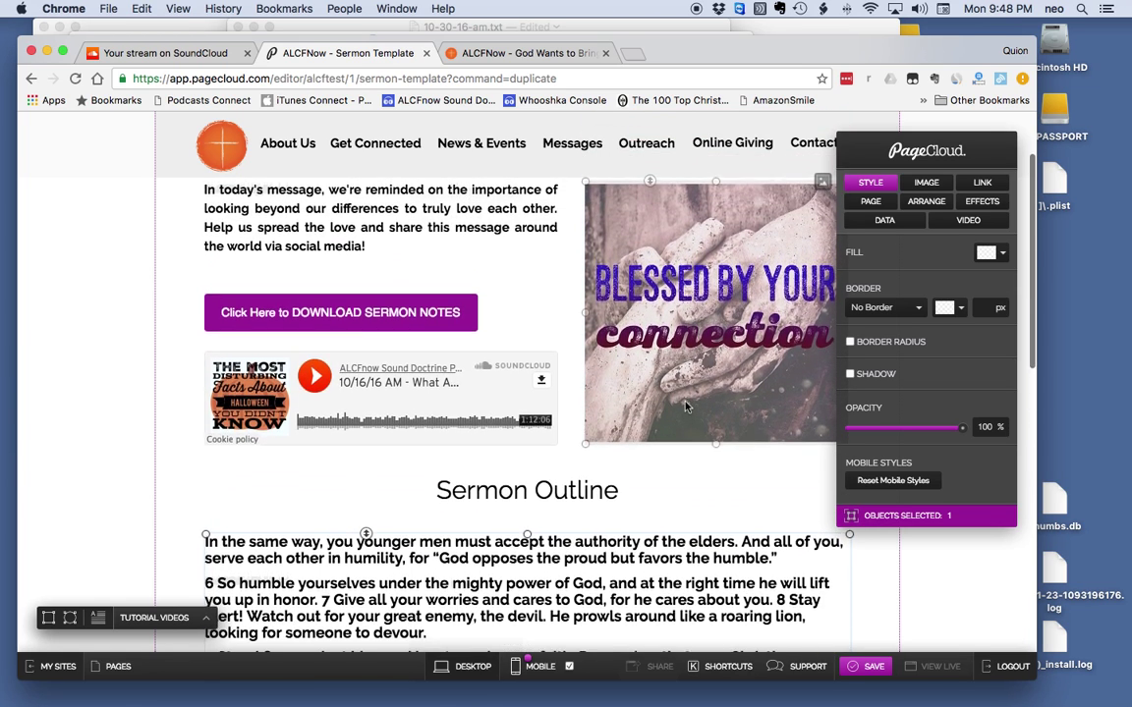
scroll(685, 406, down, 1)
scroll(622, 518, up, 2)
scroll(621, 517, up, 1)
drag(750, 375, 767, 365)
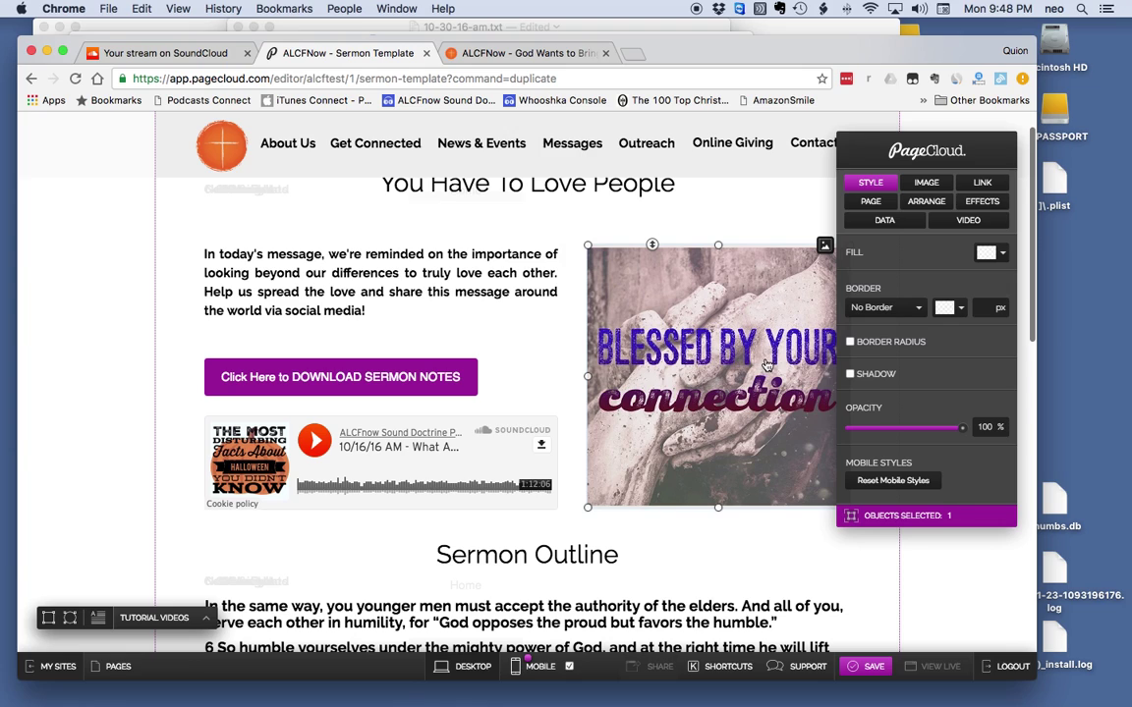
drag(767, 365, 765, 363)
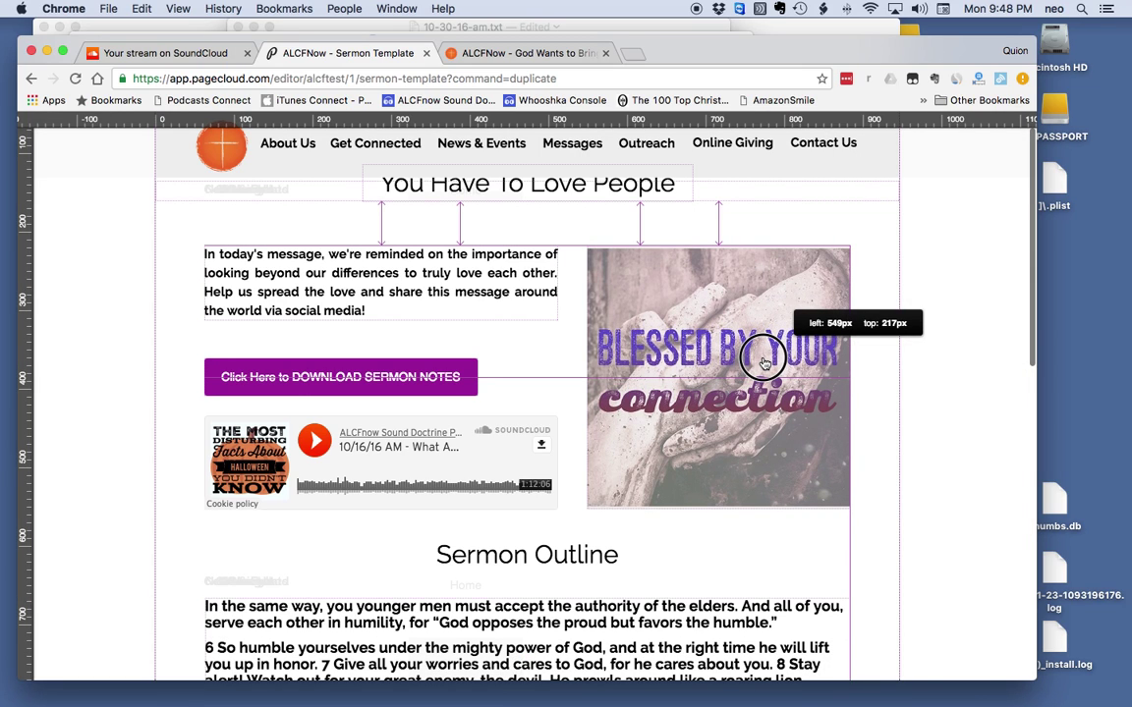
mouse_move(766, 363)
mouse_down()
mouse_move(765, 391)
mouse_move(765, 363)
mouse_up()
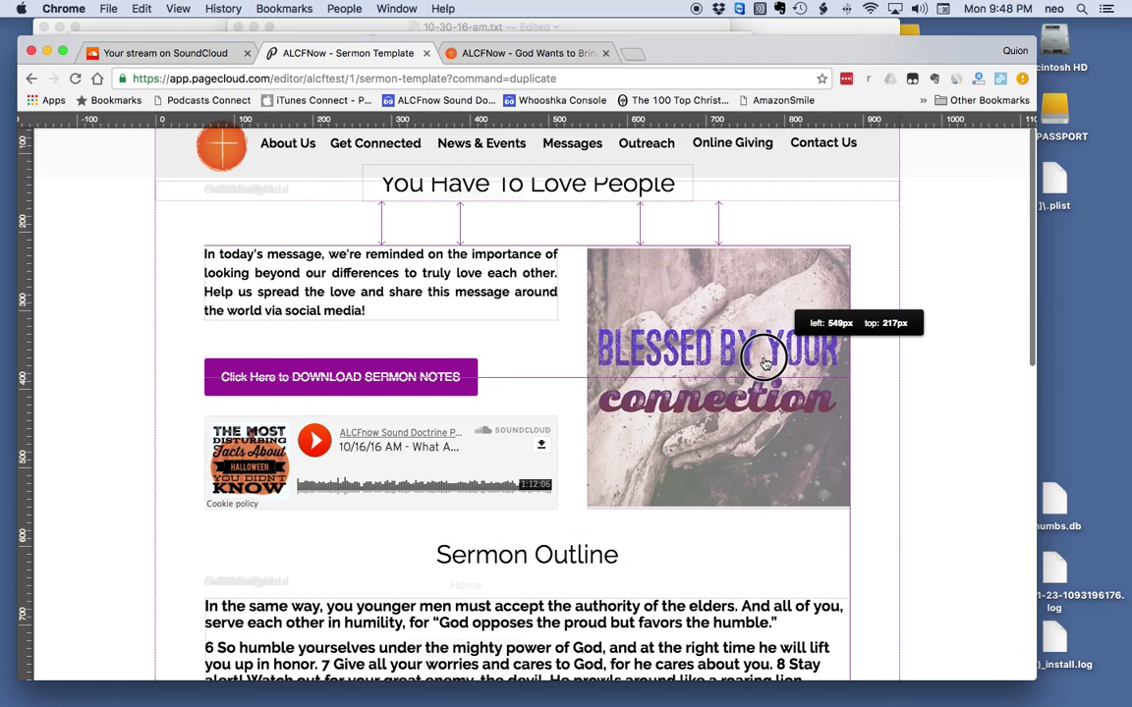
mouse_move(765, 364)
mouse_down()
mouse_move(735, 363)
mouse_move(763, 364)
mouse_up()
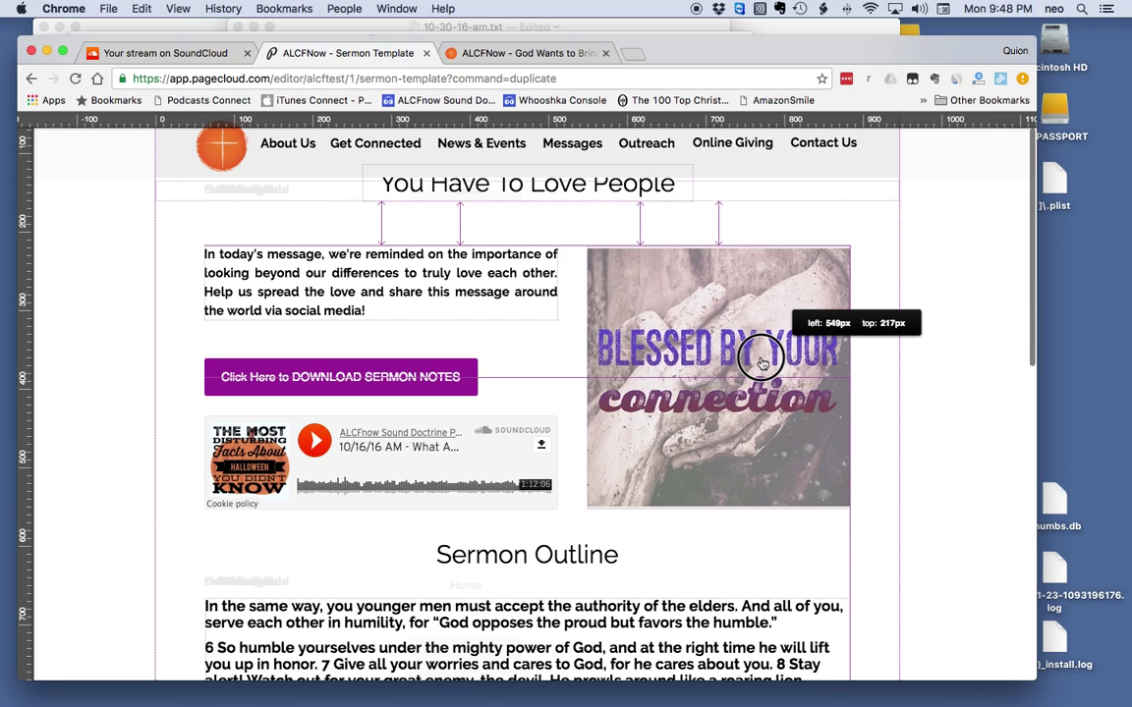
drag(762, 364, 762, 363)
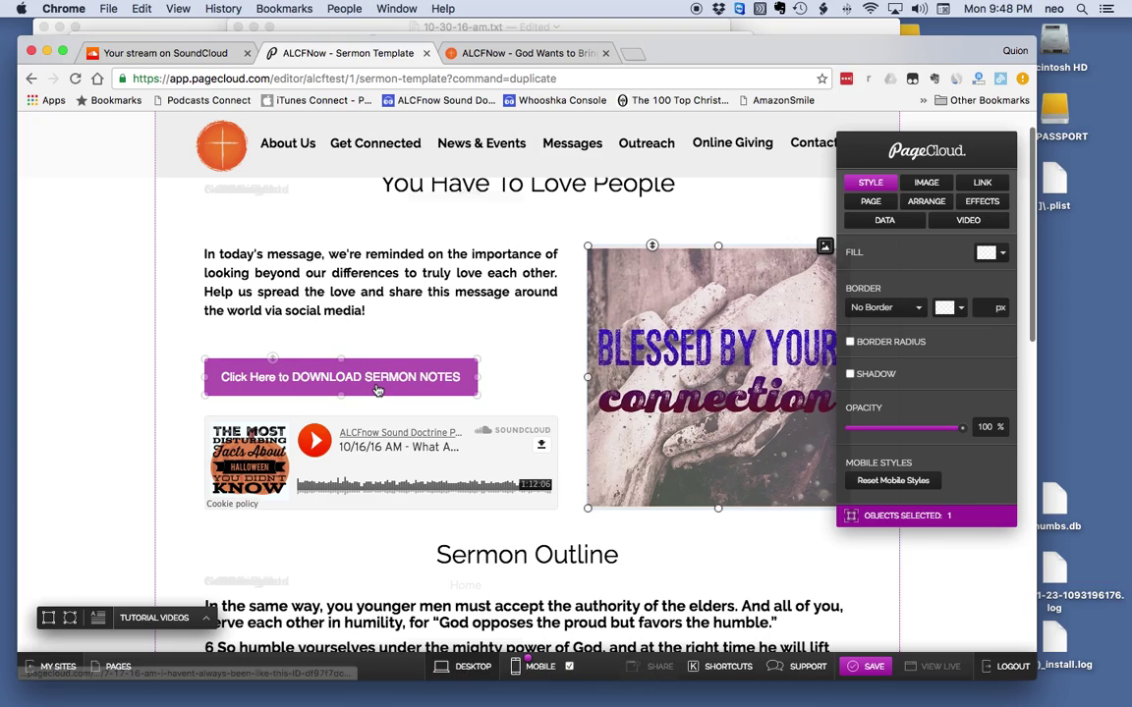
- Select 10-30-16-pm-are-you-ready-to-be-baptized.pdf in Finder's Dropbox folder and move the Finder window so the sermon notes button is exposed
key(ctrl+Up)
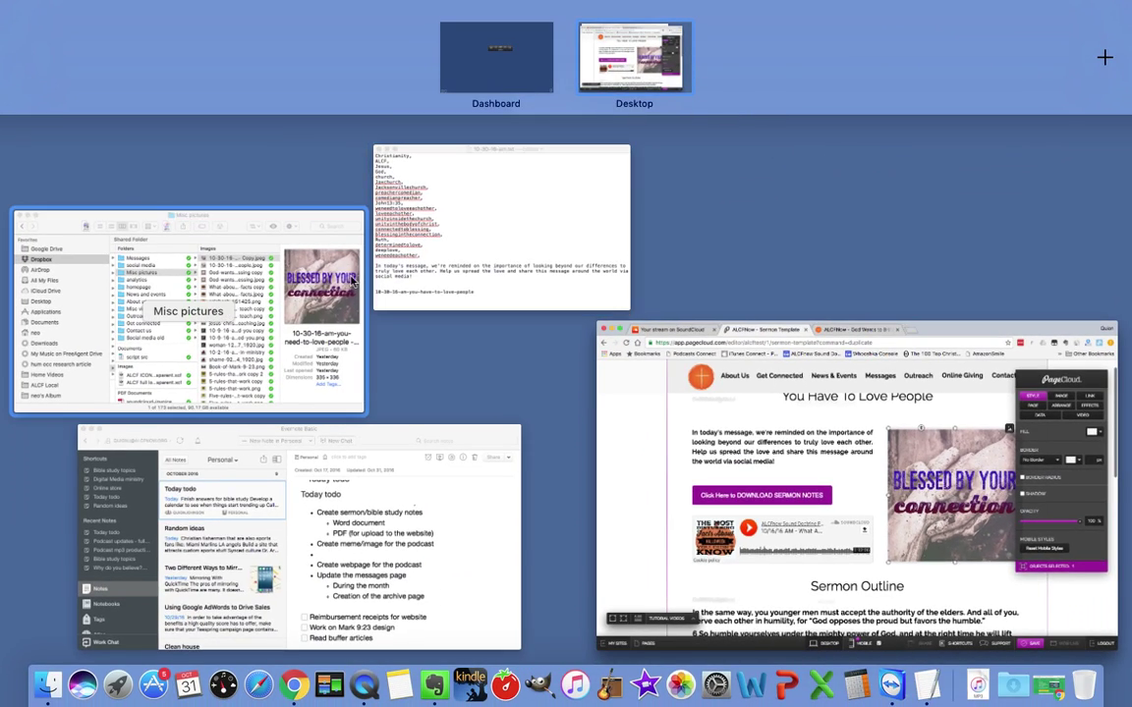
click(273, 262)
scroll(280, 260, left, 3)
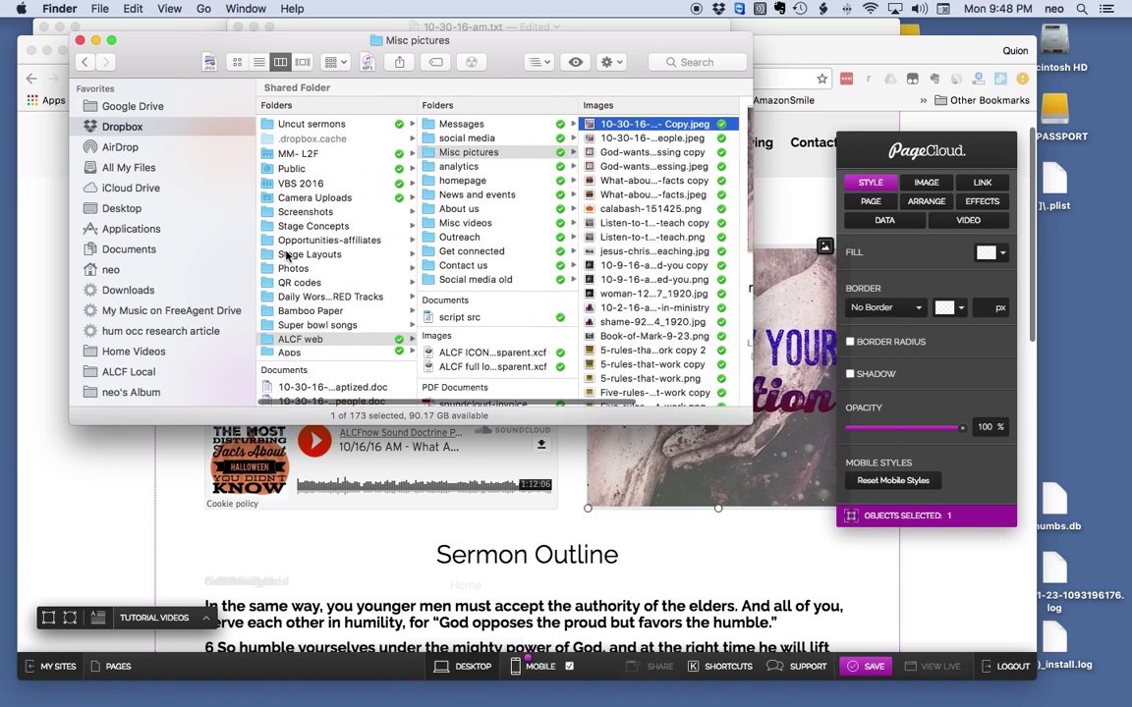
scroll(335, 265, down, 10)
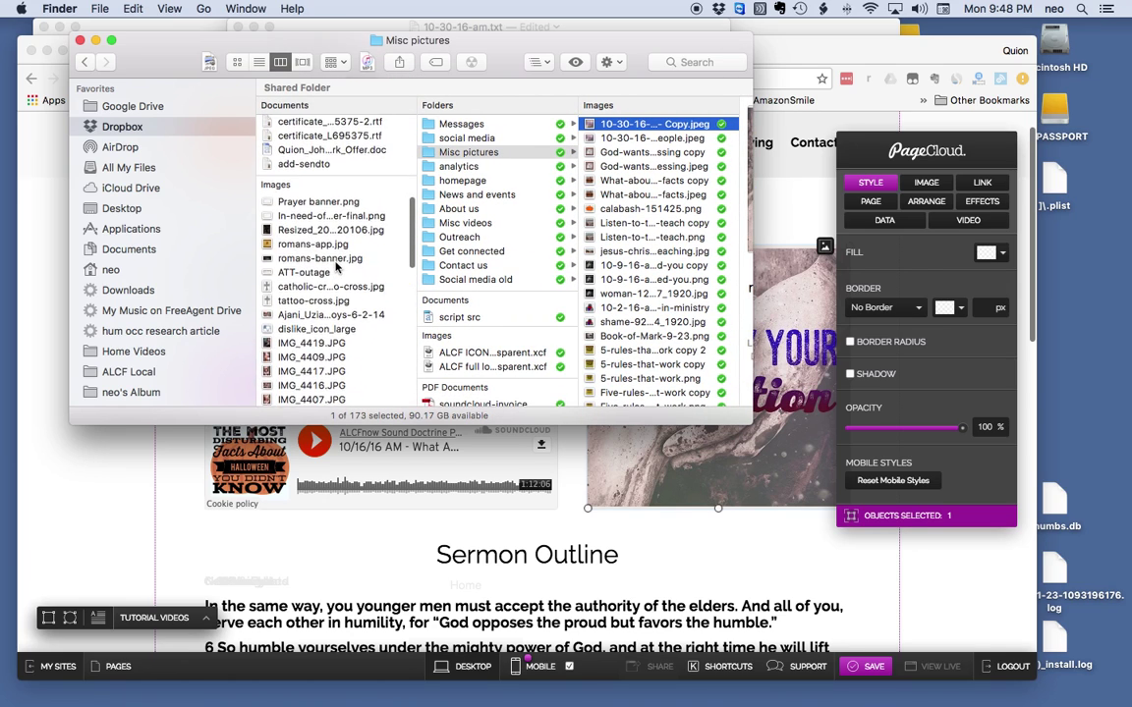
scroll(335, 265, down, 10)
click(280, 245)
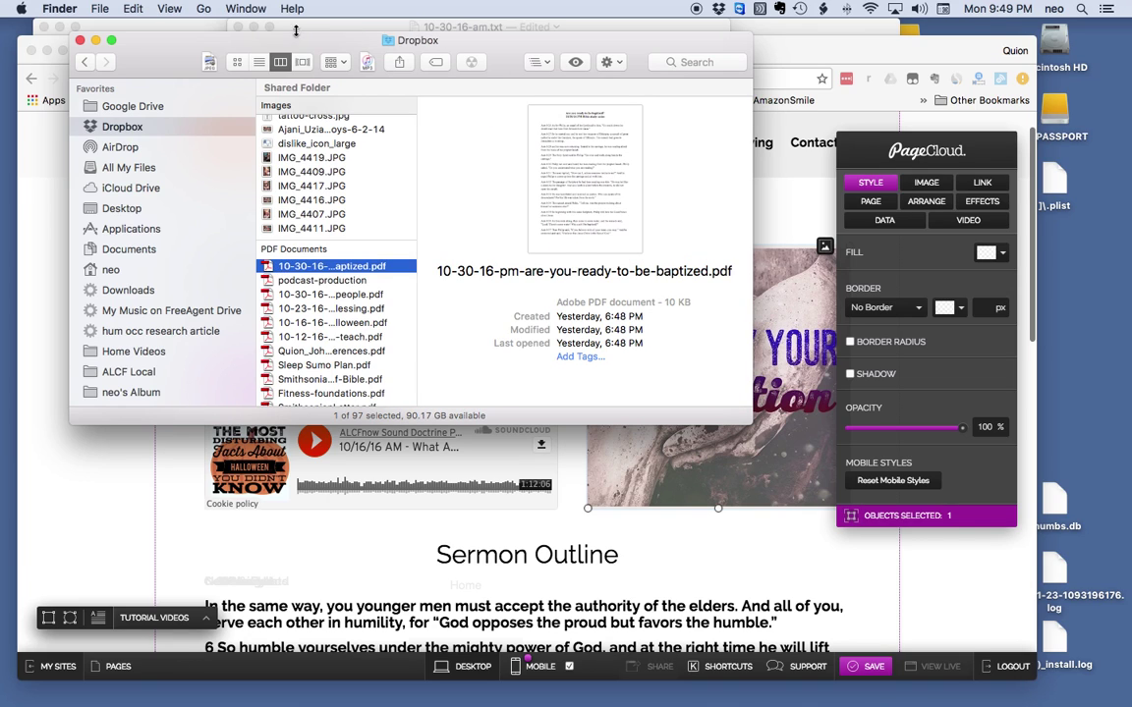
drag(236, 39, 494, 39)
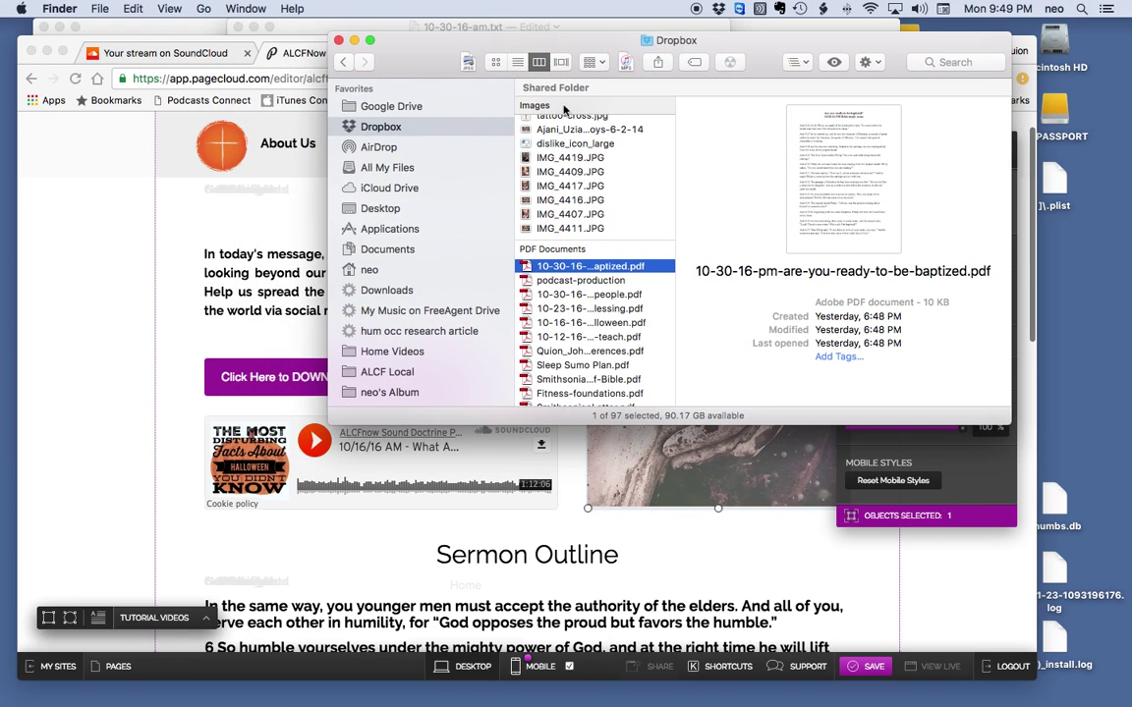
- Replace the attachment of the "Click Here to DOWNLOAD SERMON NOTES" button with 10-30-16-pm-are-you-ready-to-be-baptized.pdf
click(527, 270)
drag(528, 270, 226, 380)
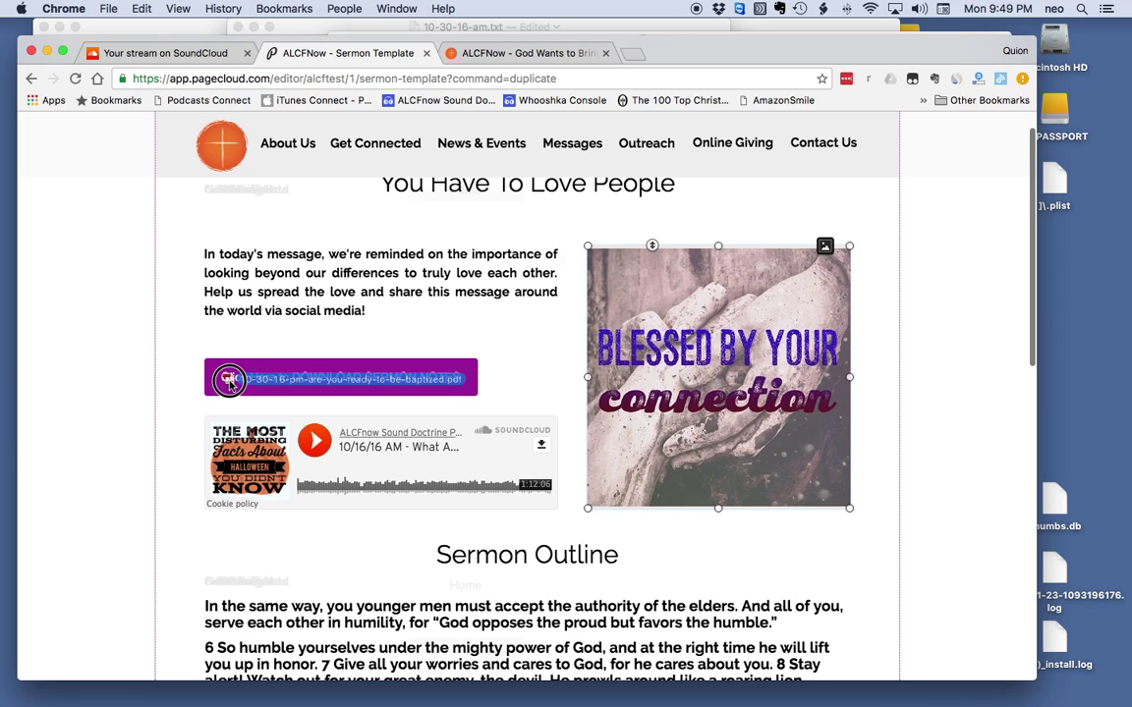
drag(228, 380, 228, 380)
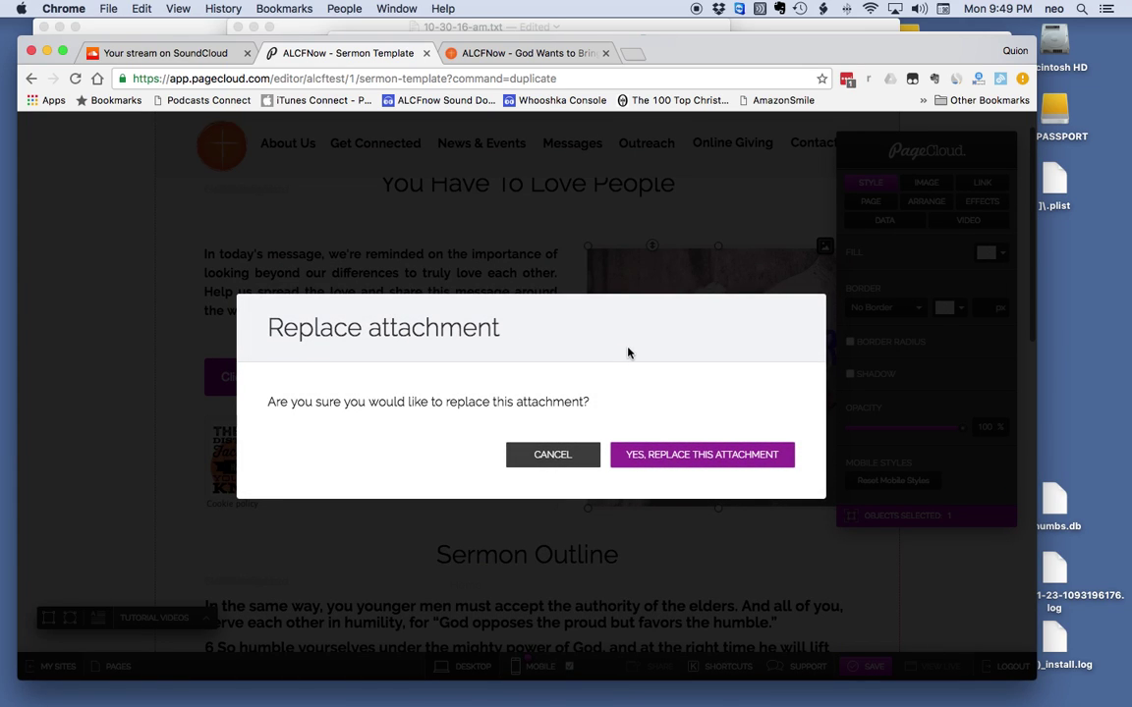
click(680, 460)
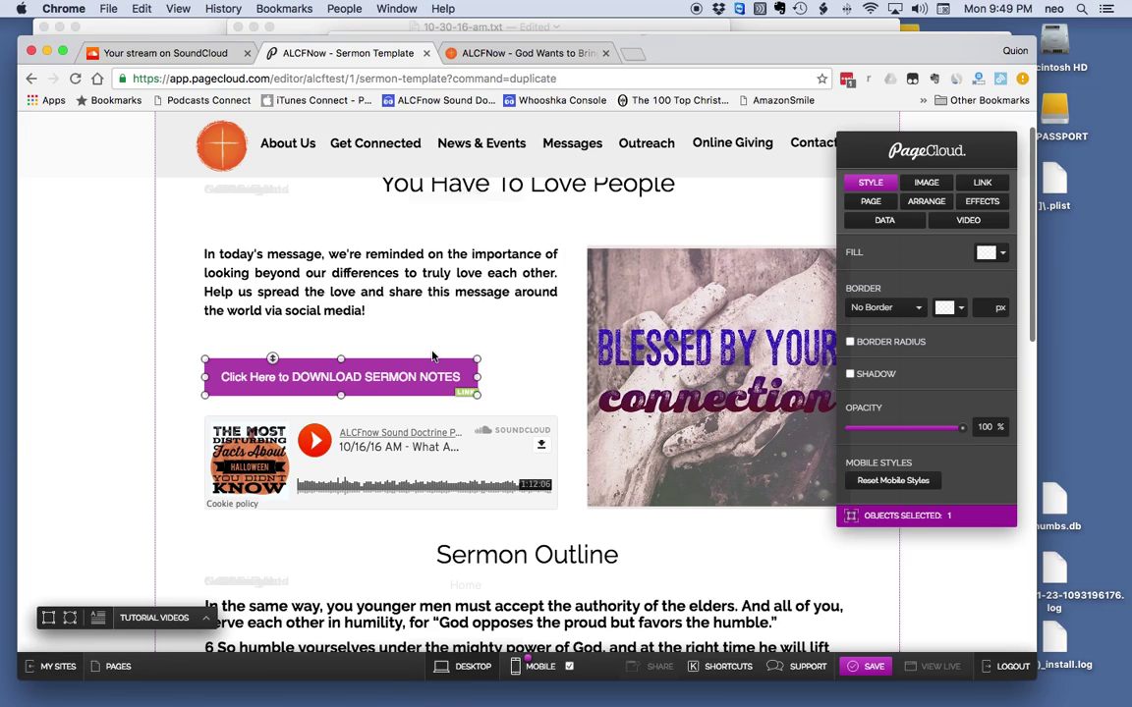
- Delete the old 10/16/16 SoundCloud audio player below the sermon notes button
click(391, 467)
click(391, 466)
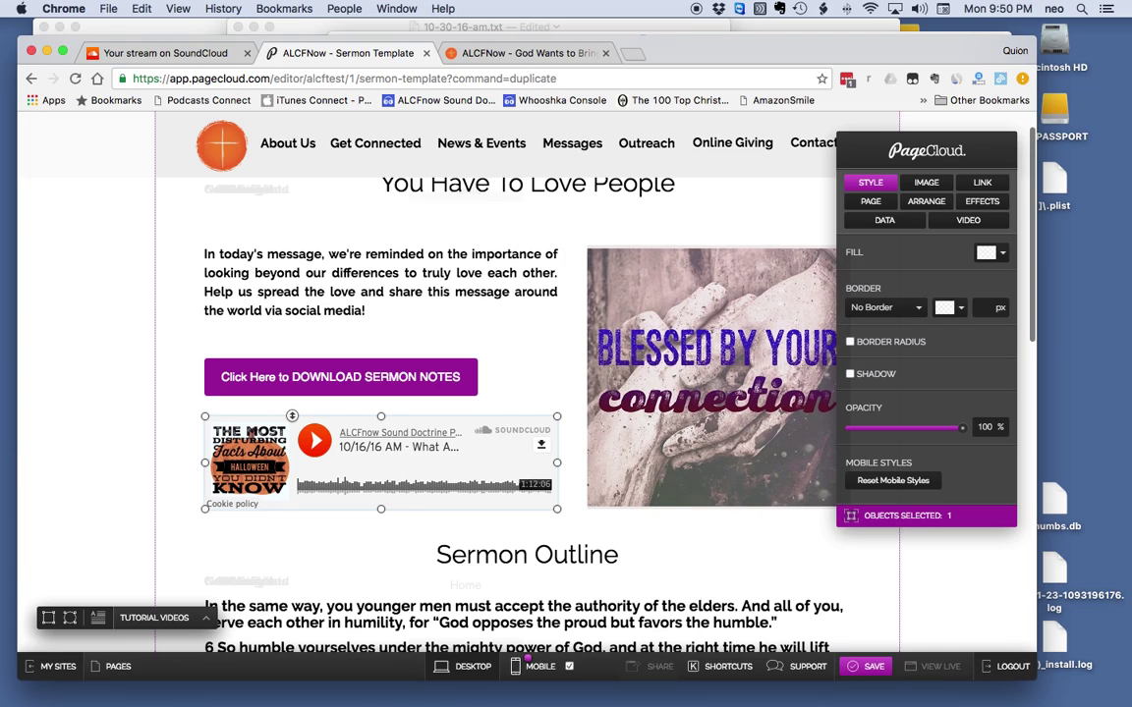
key(Delete)
- Close the track edit form in SoundCloud and copy the compact-player embed code for "10/30/16 AM - You Have To Love People"
click(165, 53)
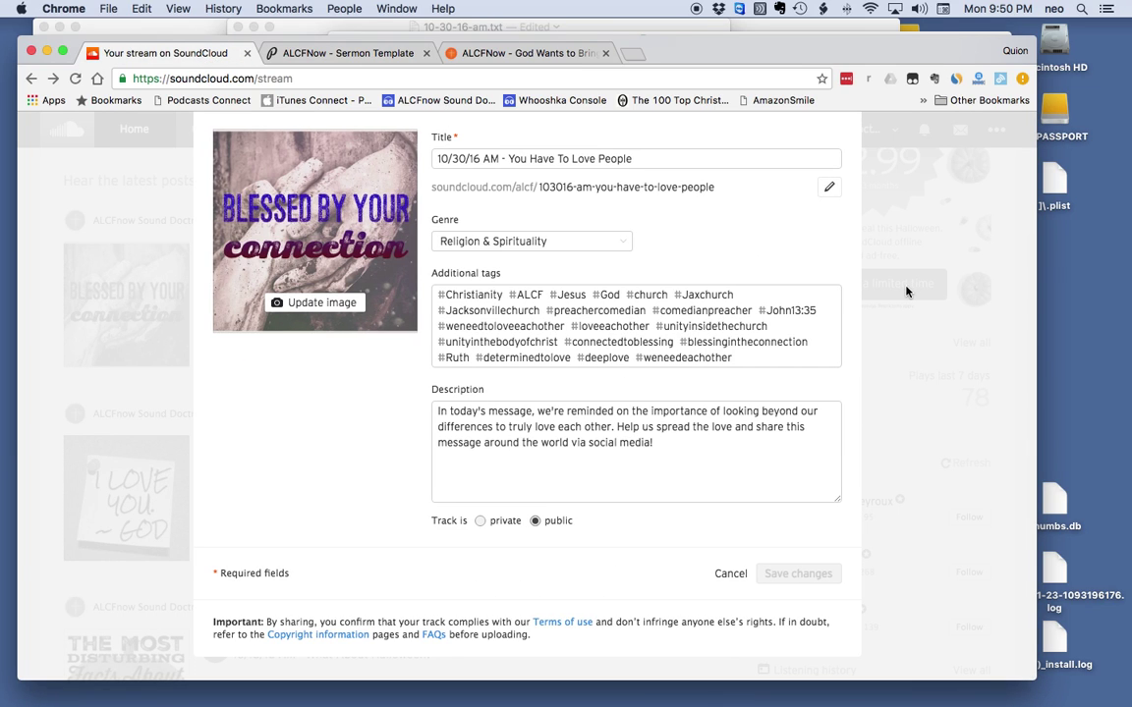
click(911, 220)
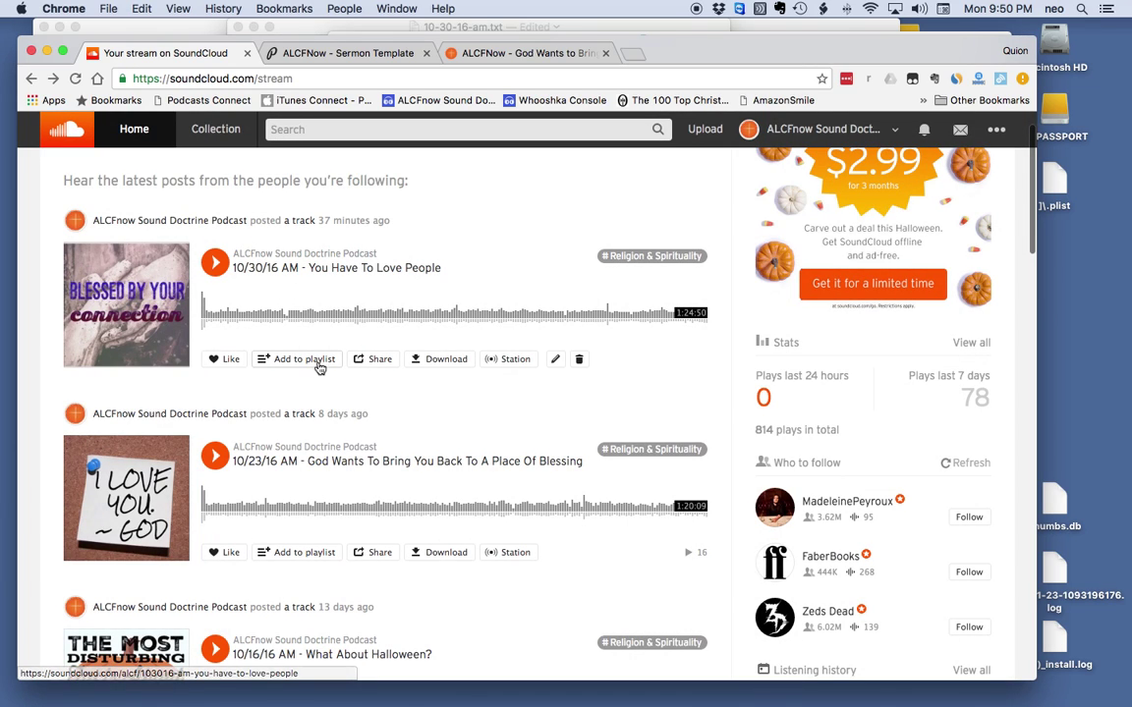
click(372, 360)
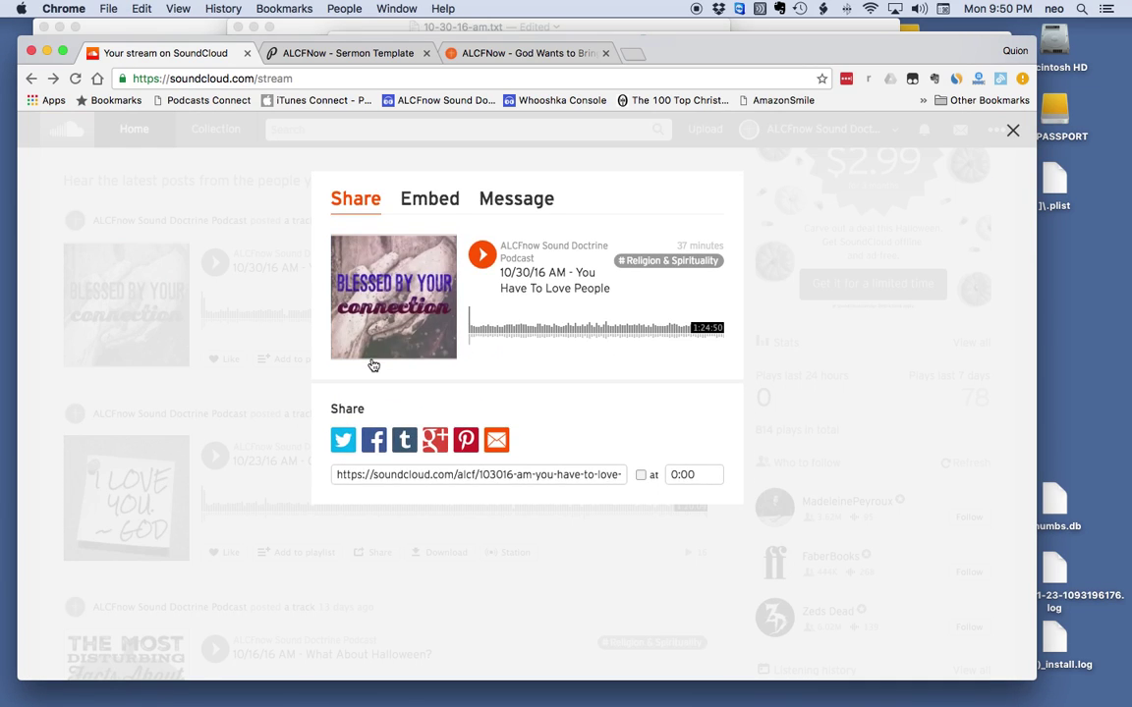
click(429, 202)
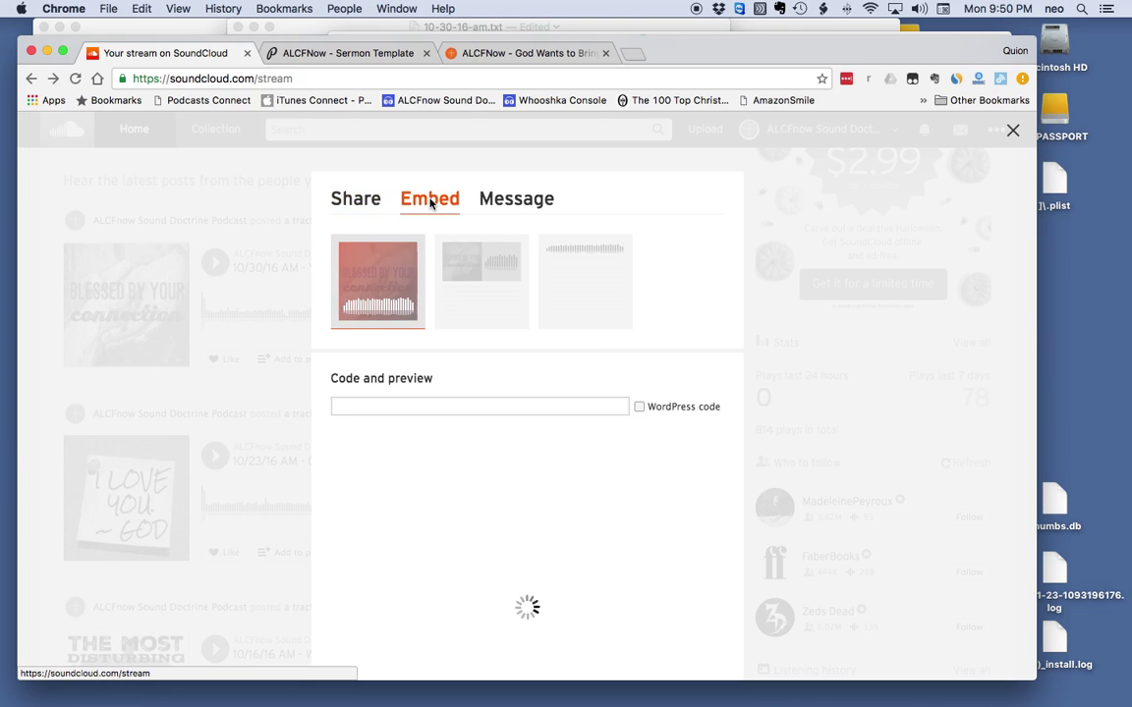
click(472, 273)
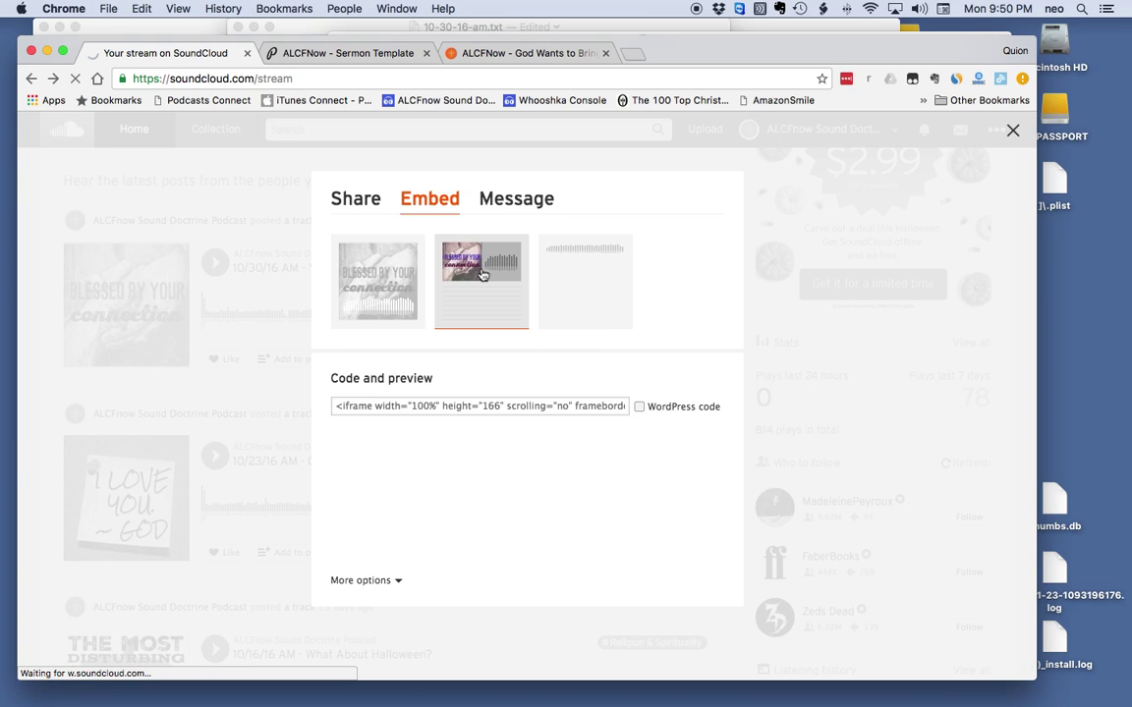
click(415, 408)
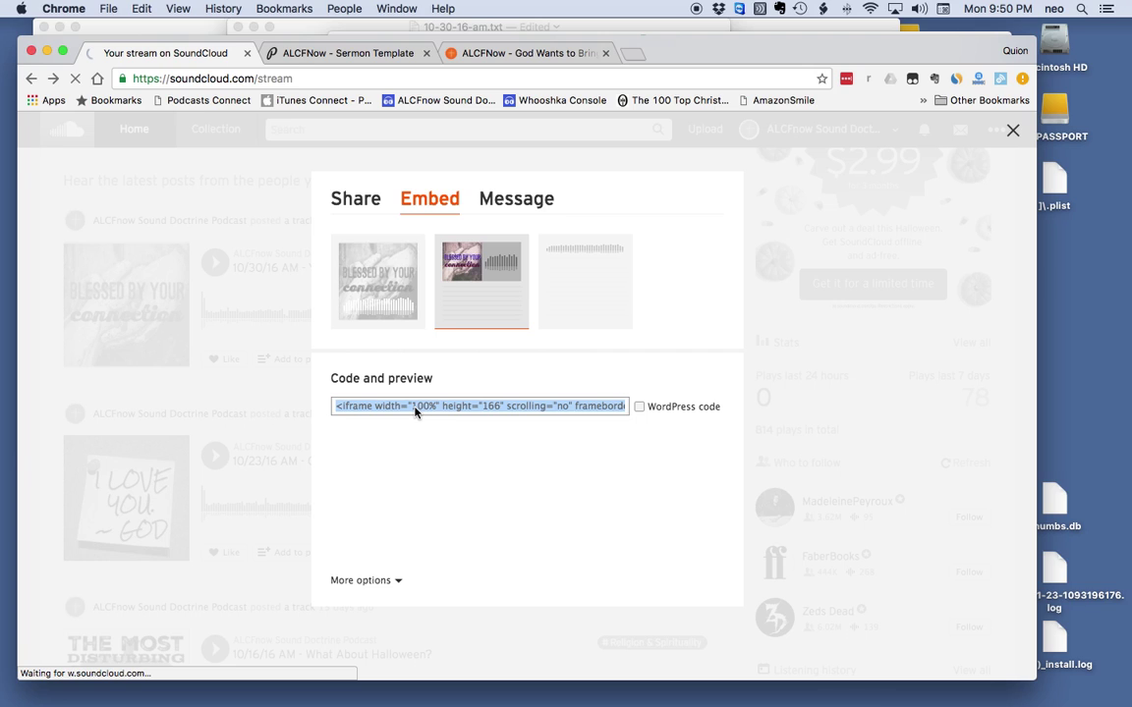
right_click(414, 411)
click(435, 437)
- Try to embed the copied SoundCloud player in the PageCloud page below the sermon notes button, sized 335 by 166 px
click(337, 54)
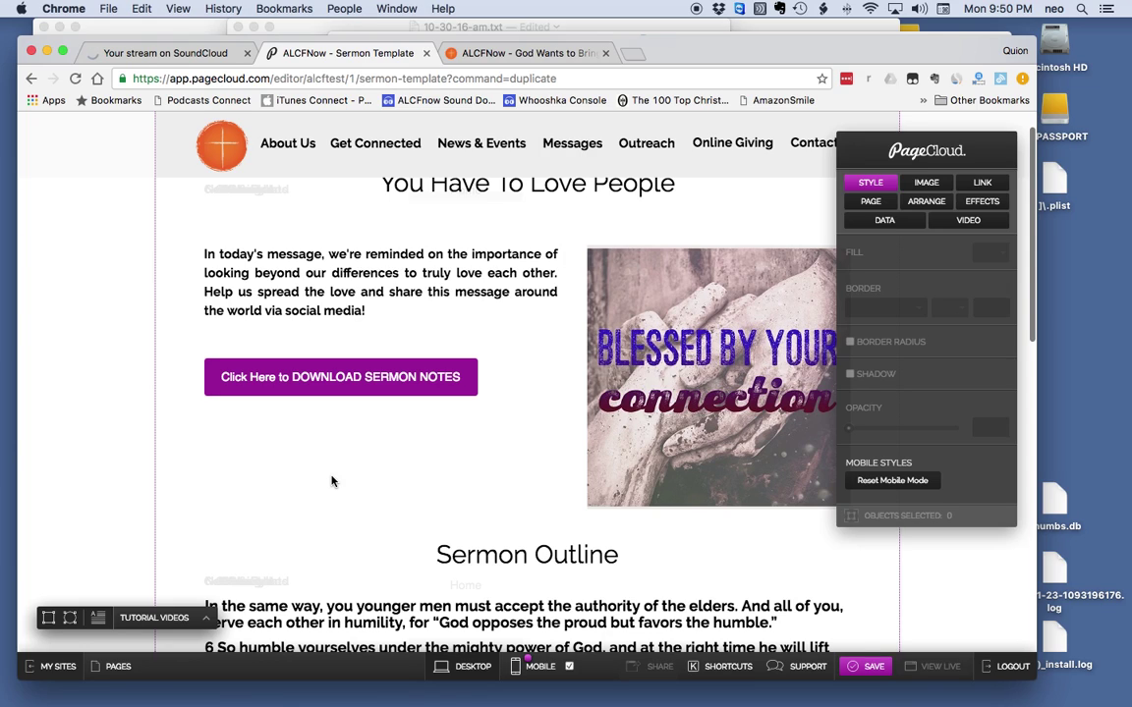
key(Escape)
key(super+v)
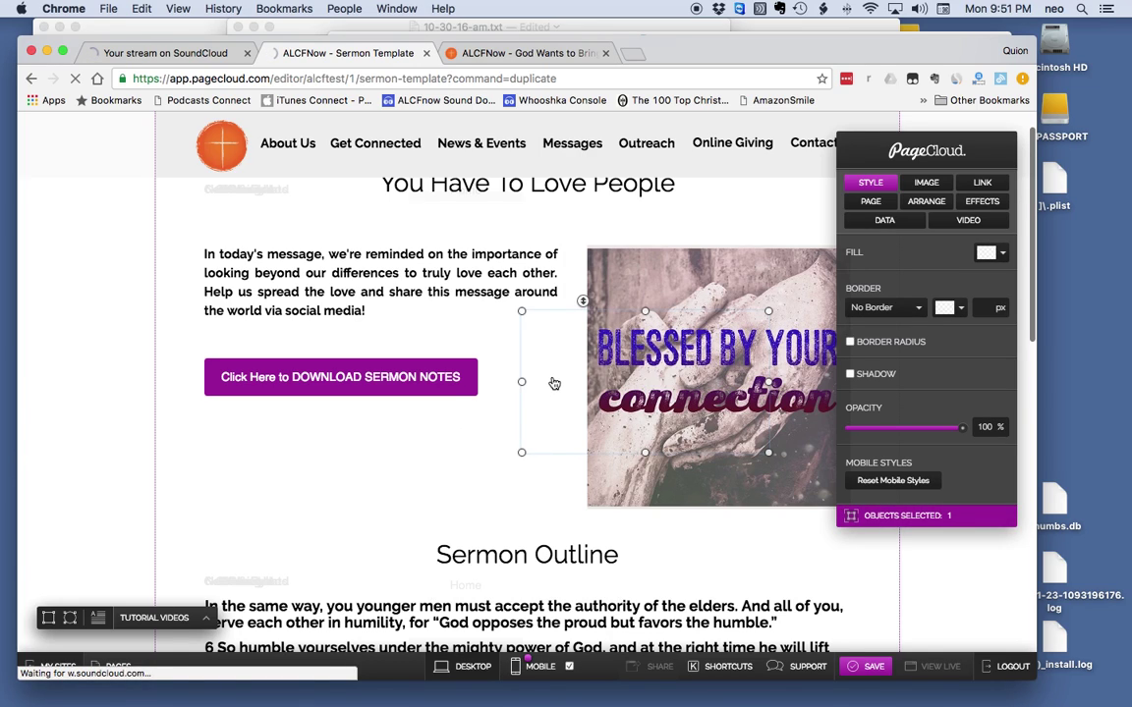
drag(554, 370, 229, 435)
drag(399, 407, 467, 450)
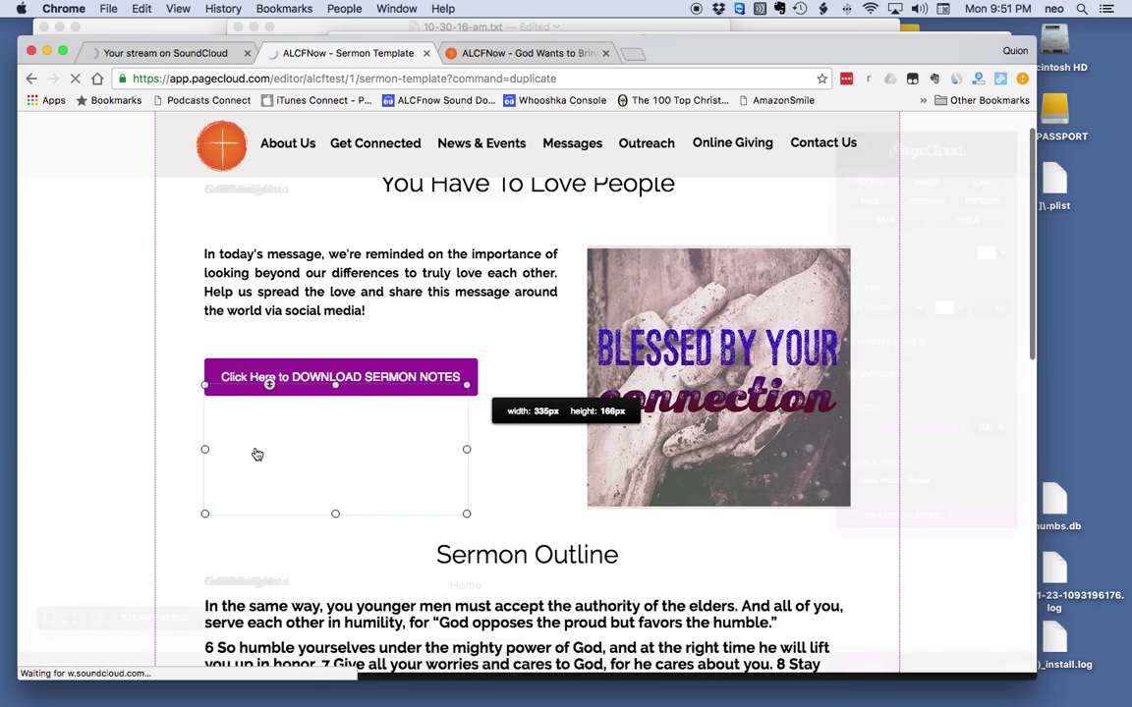
click(299, 456)
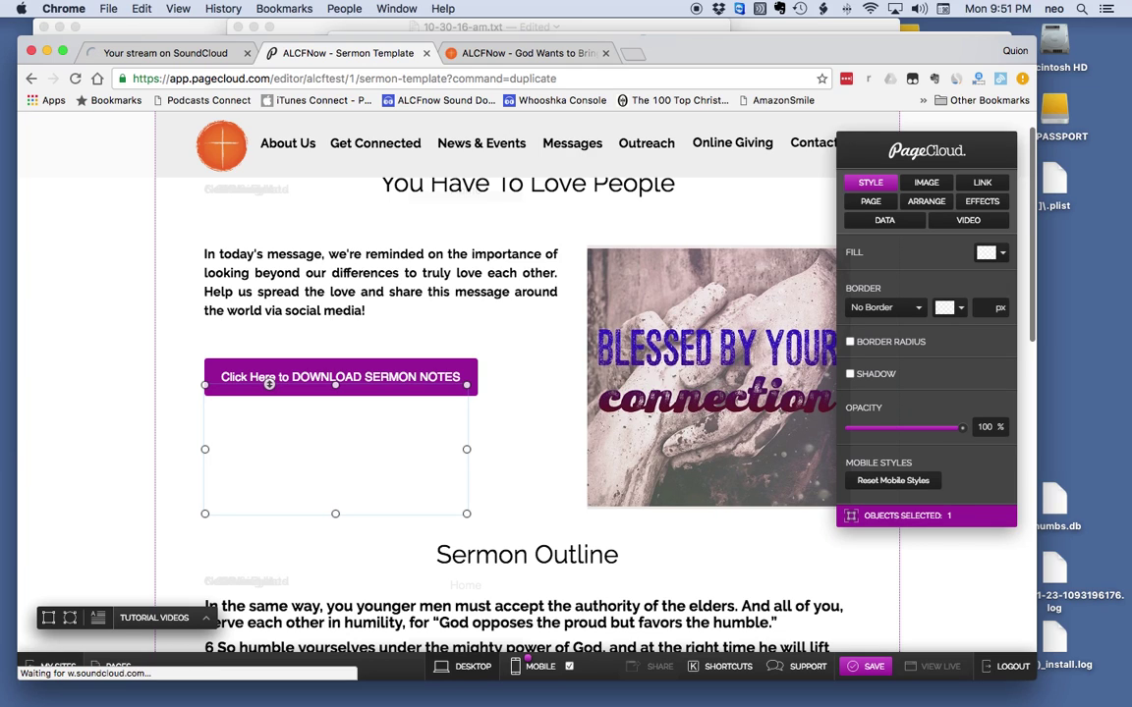
key(Delete)
- Reopen the share options for the 10/30/16 AM track in SoundCloud and copy its compact-player embed code again
click(194, 54)
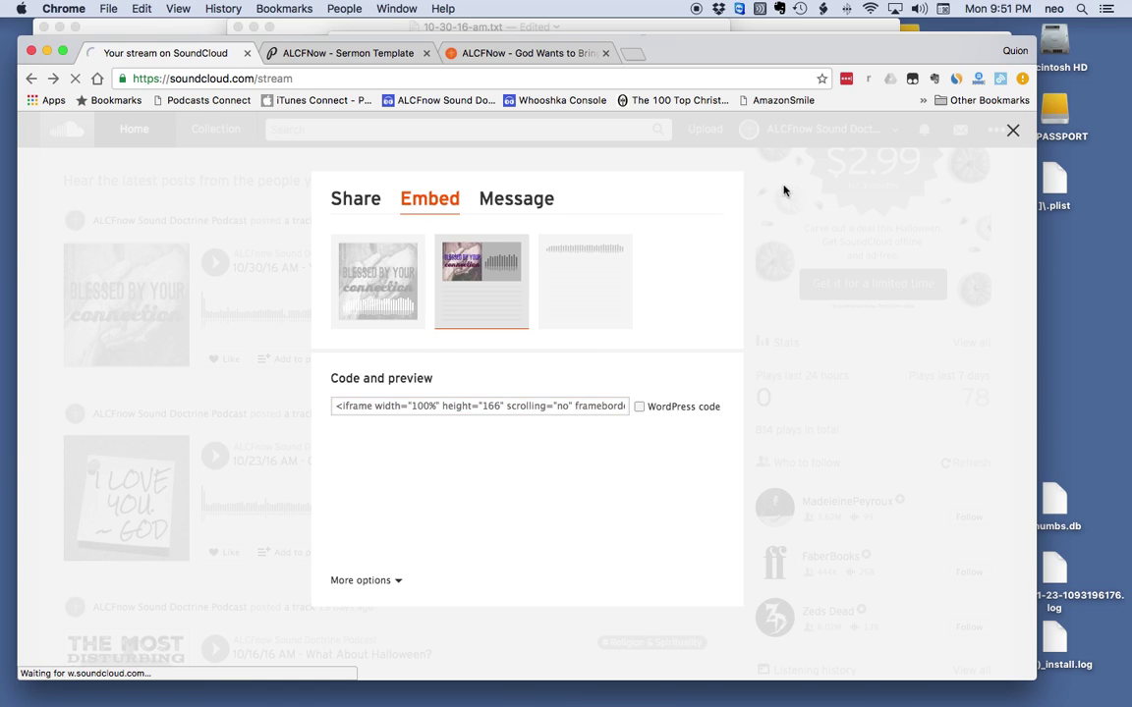
click(1013, 130)
click(375, 360)
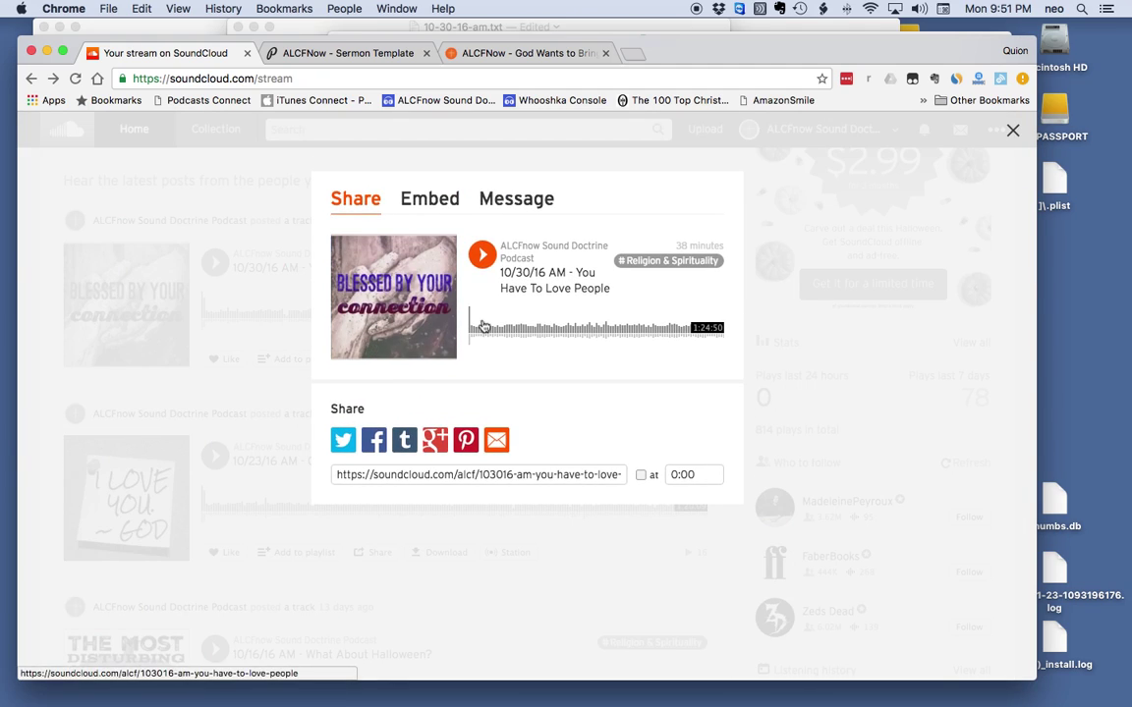
click(433, 206)
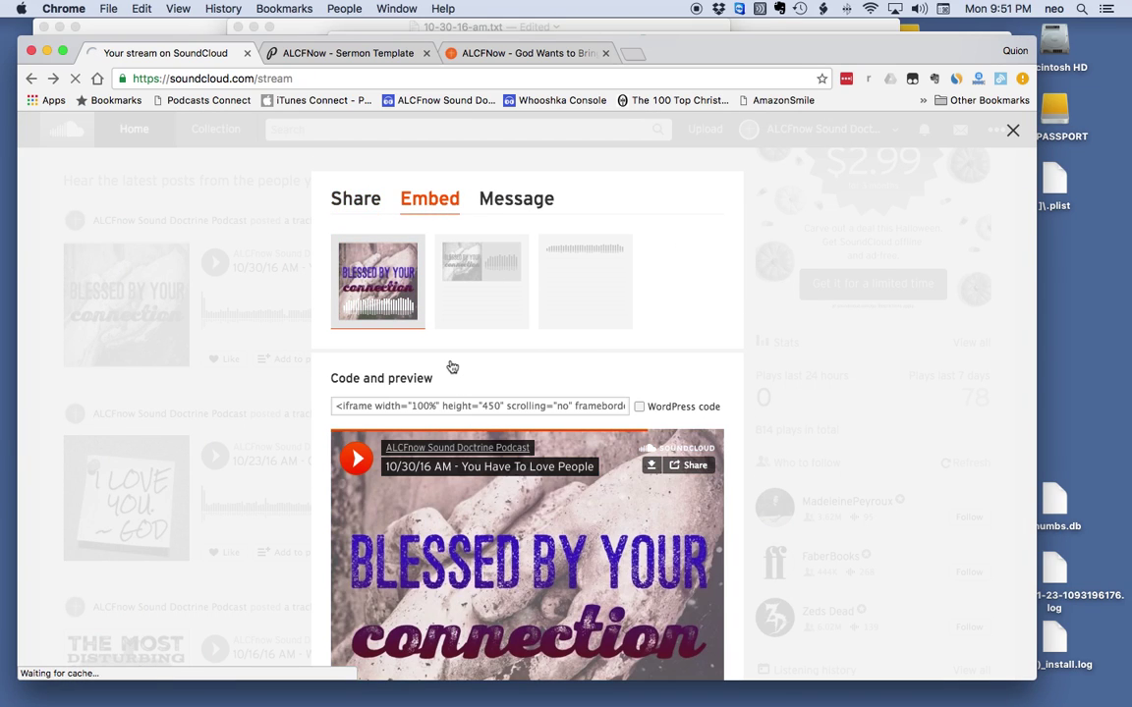
click(475, 282)
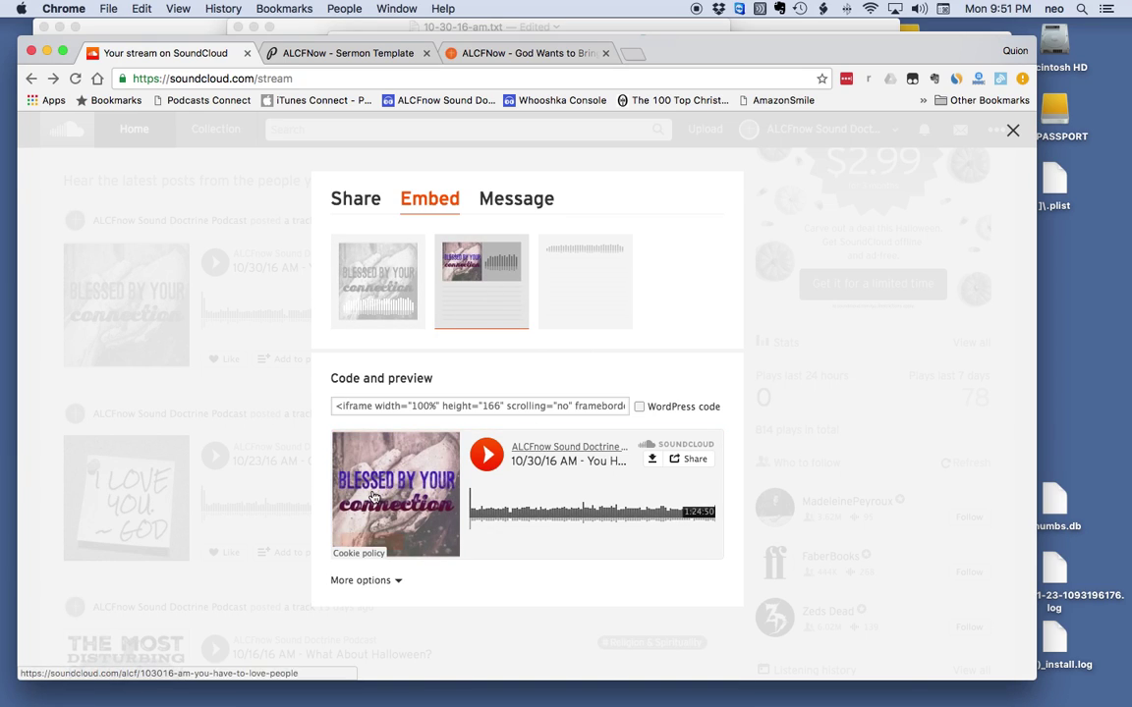
click(485, 407)
right_click(482, 405)
click(511, 438)
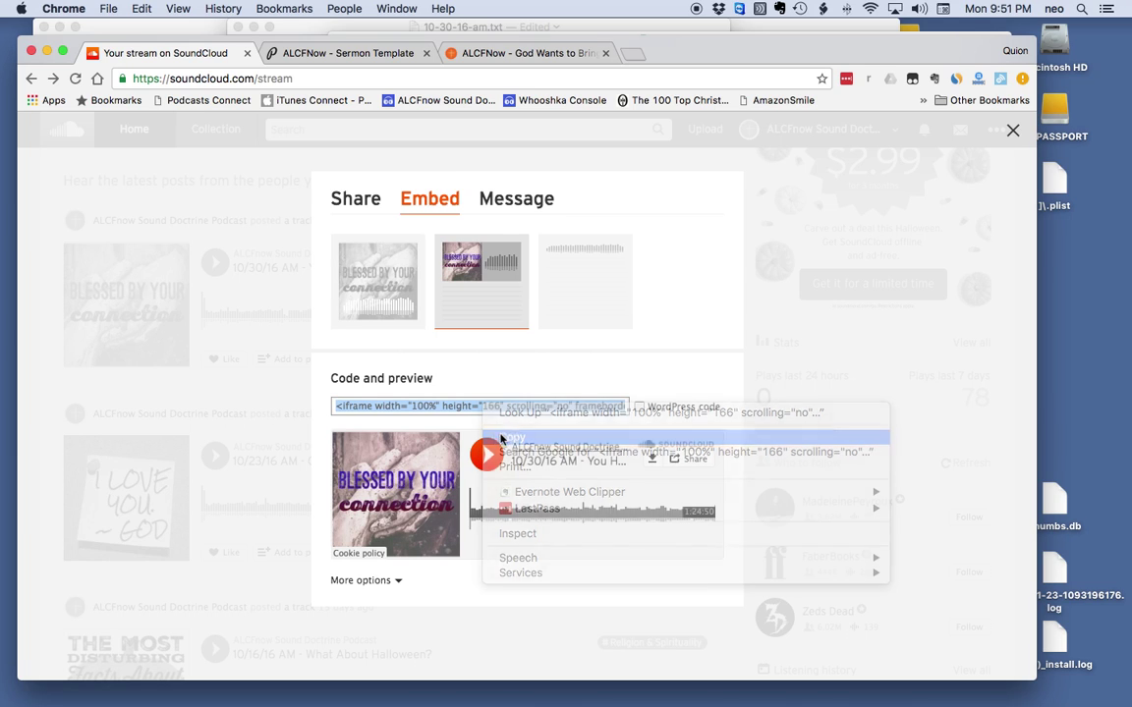
- Paste the SoundCloud player into the PageCloud page and align it with the description's left edge and image's bottom, at left 62 px, top 387 px
click(339, 53)
click(326, 468)
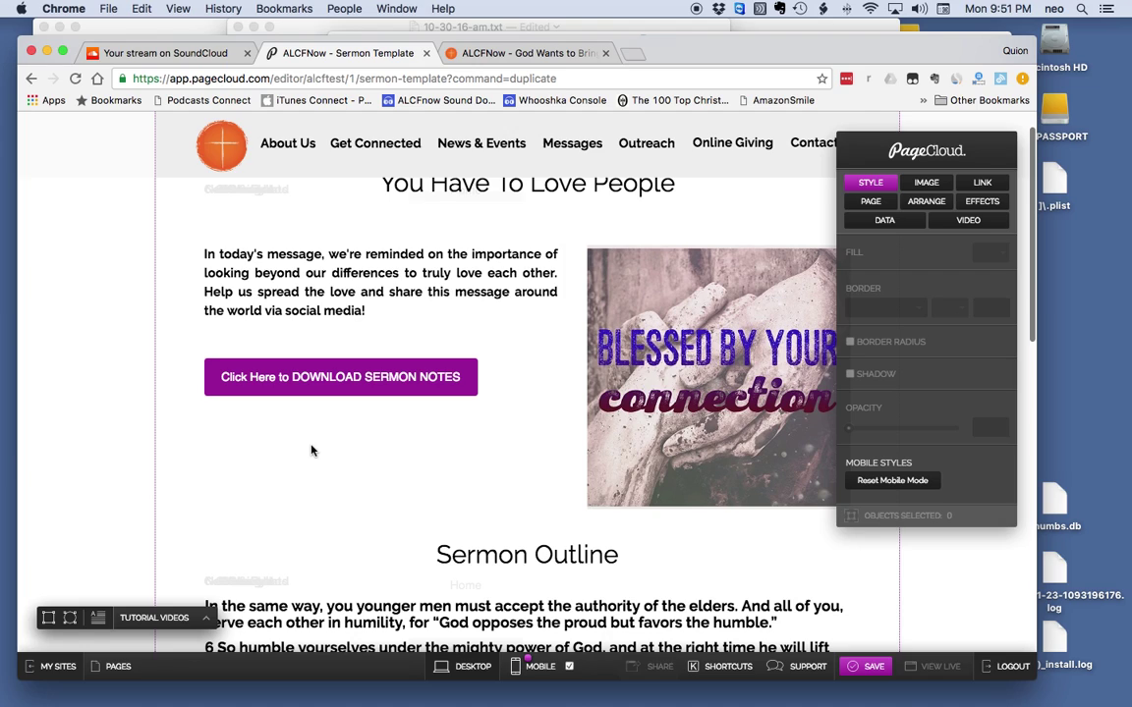
key(super+v)
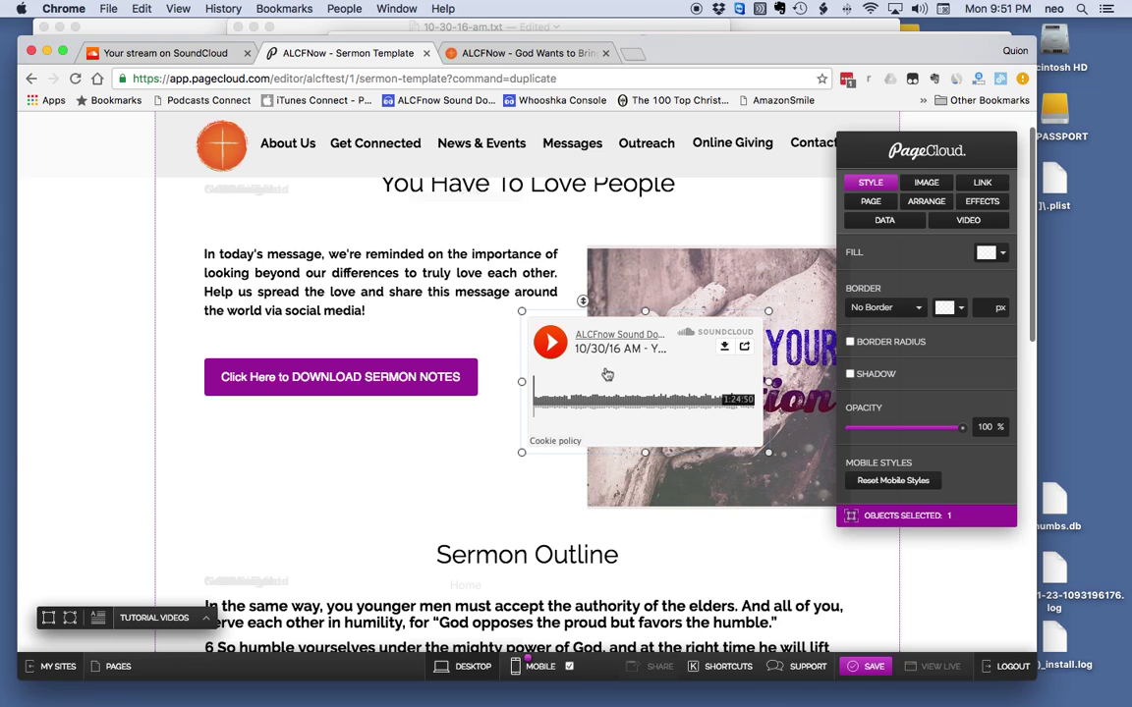
drag(607, 374, 283, 436)
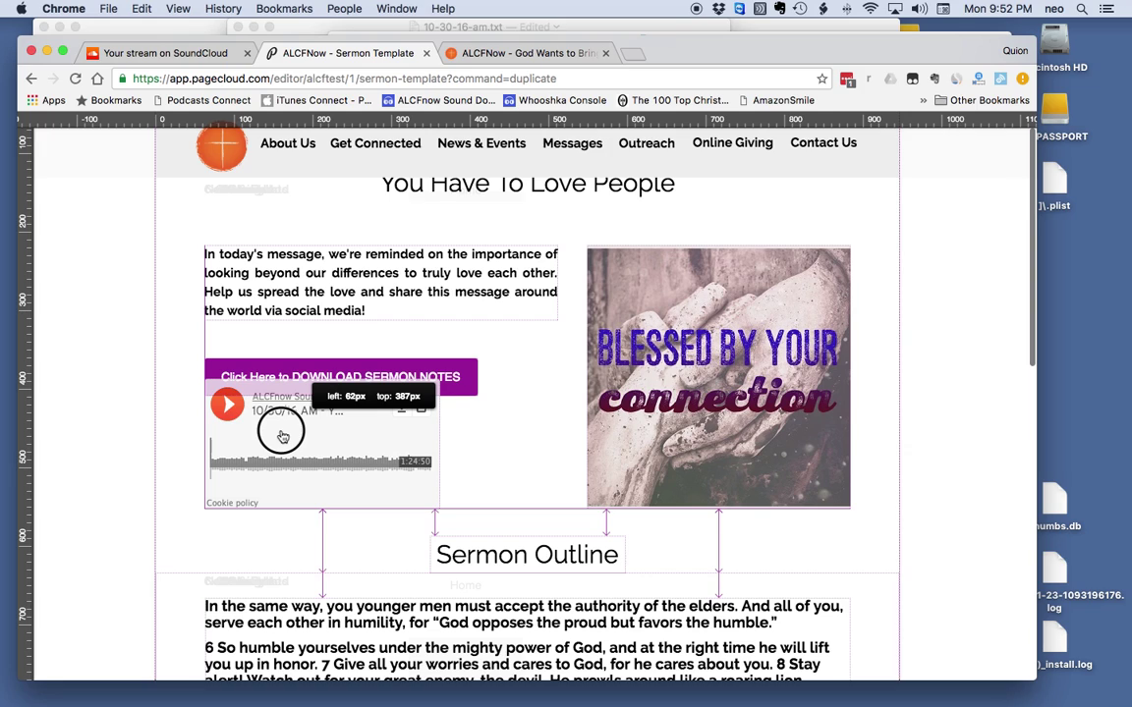
drag(282, 436, 283, 436)
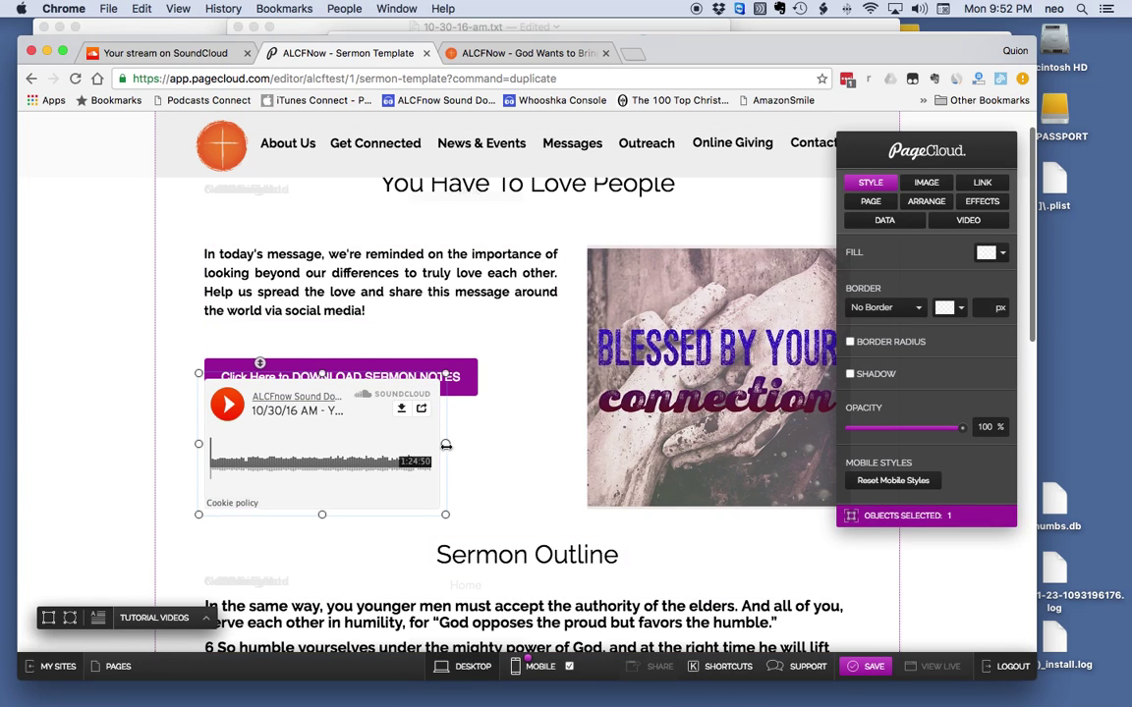
- Widen the audio player to the description's right edge and lower its top edge to just below the sermon notes button
drag(446, 444, 790, 440)
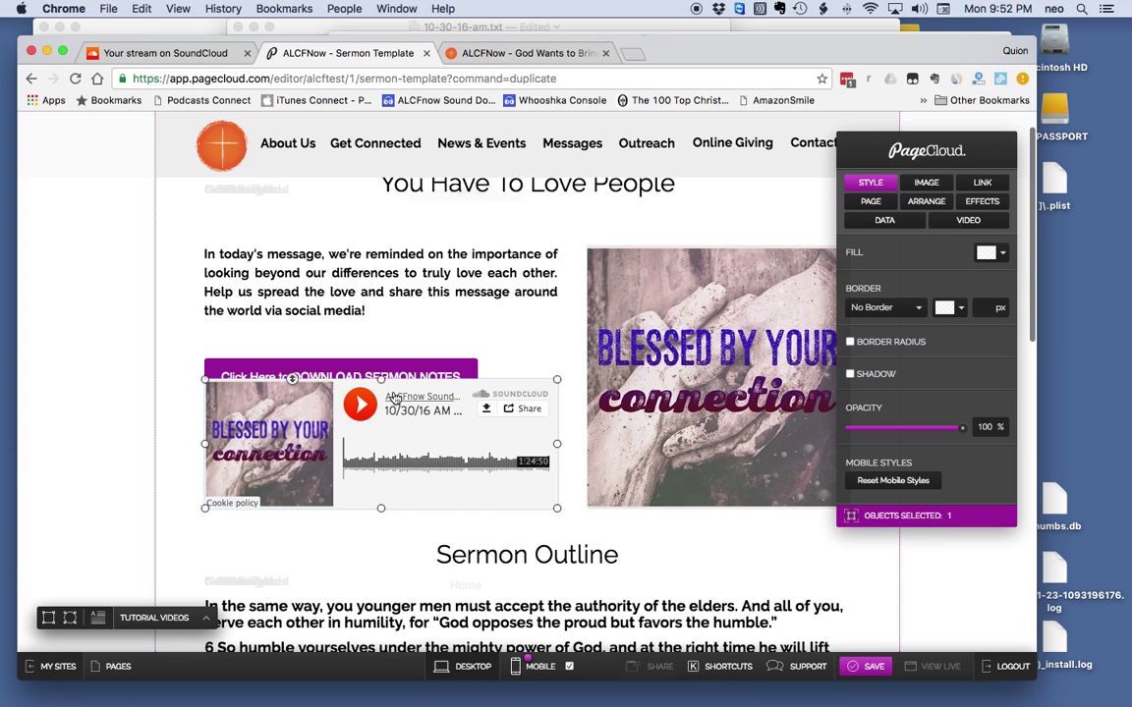
drag(380, 380, 382, 412)
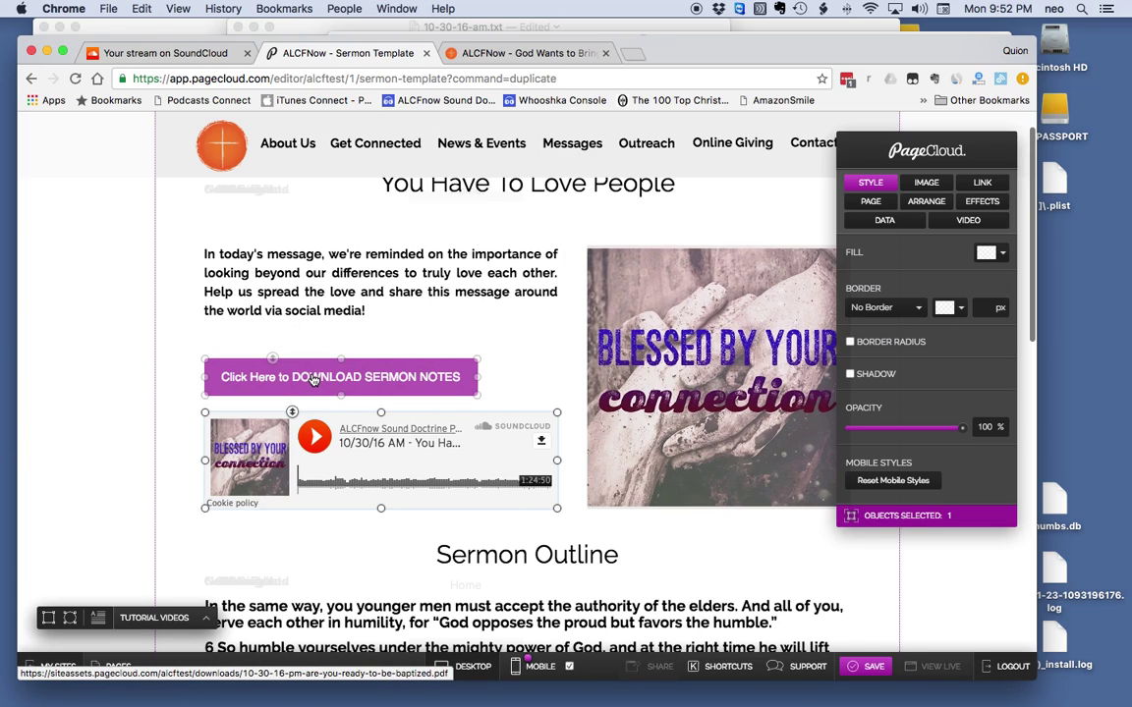
key(Escape)
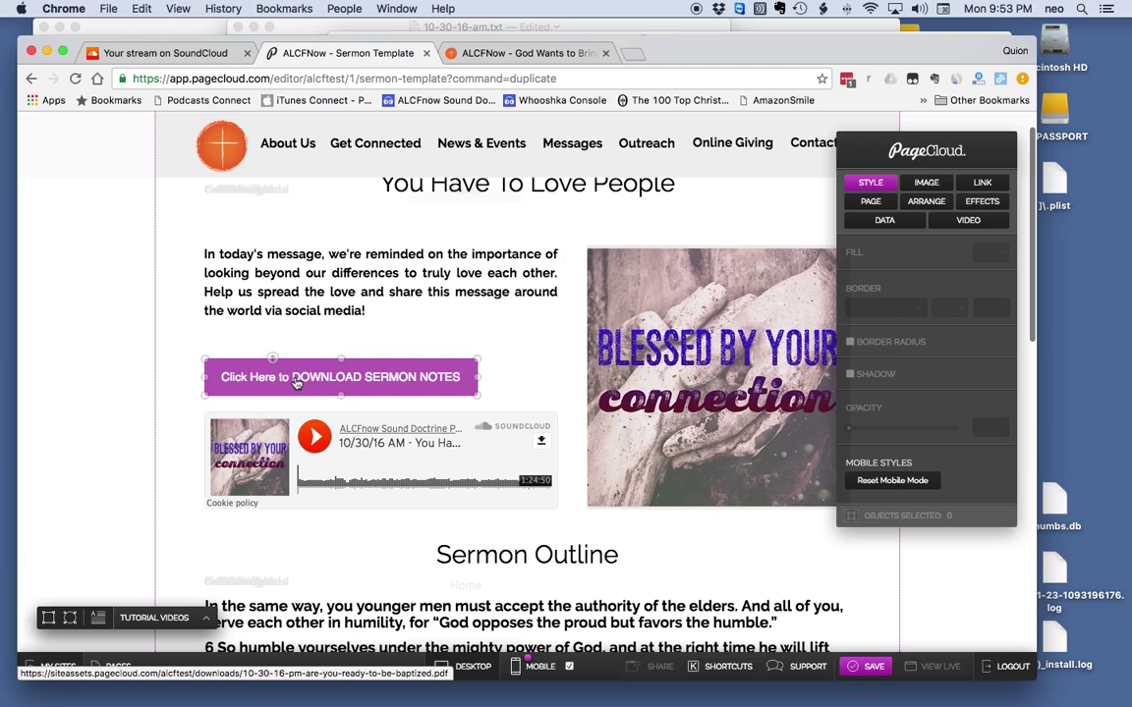
- Move the sermon notes button slightly up, keeping its left alignment, to about midway between the description and the audio player
click(295, 382)
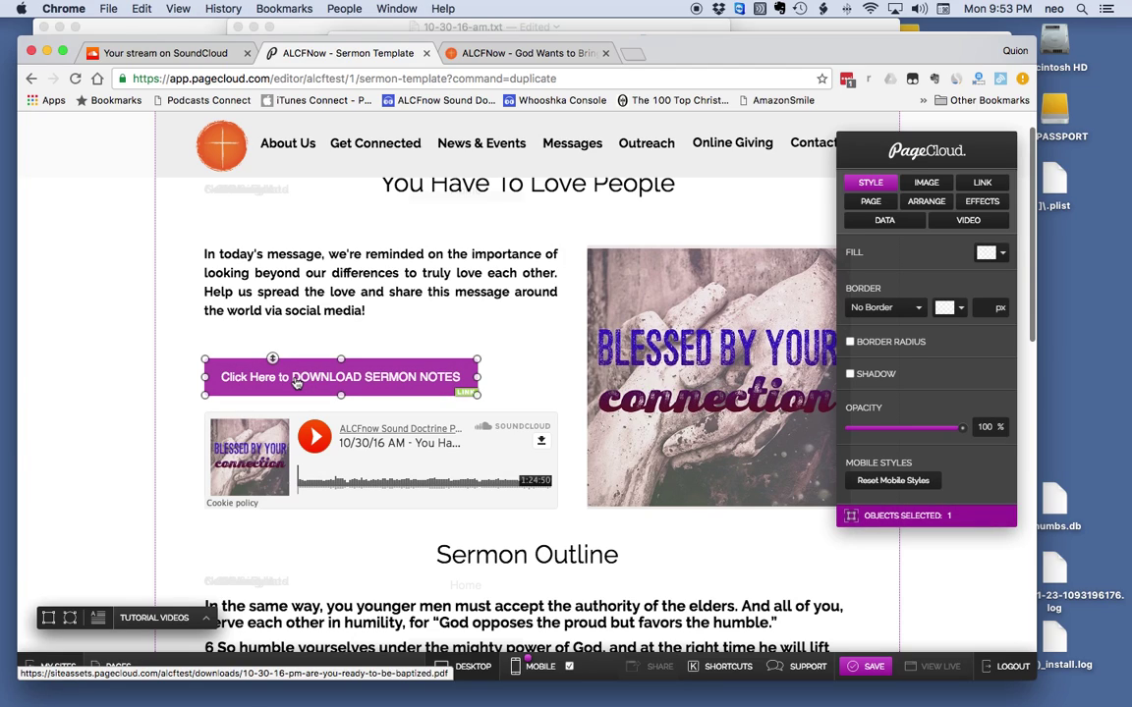
drag(296, 382, 297, 379)
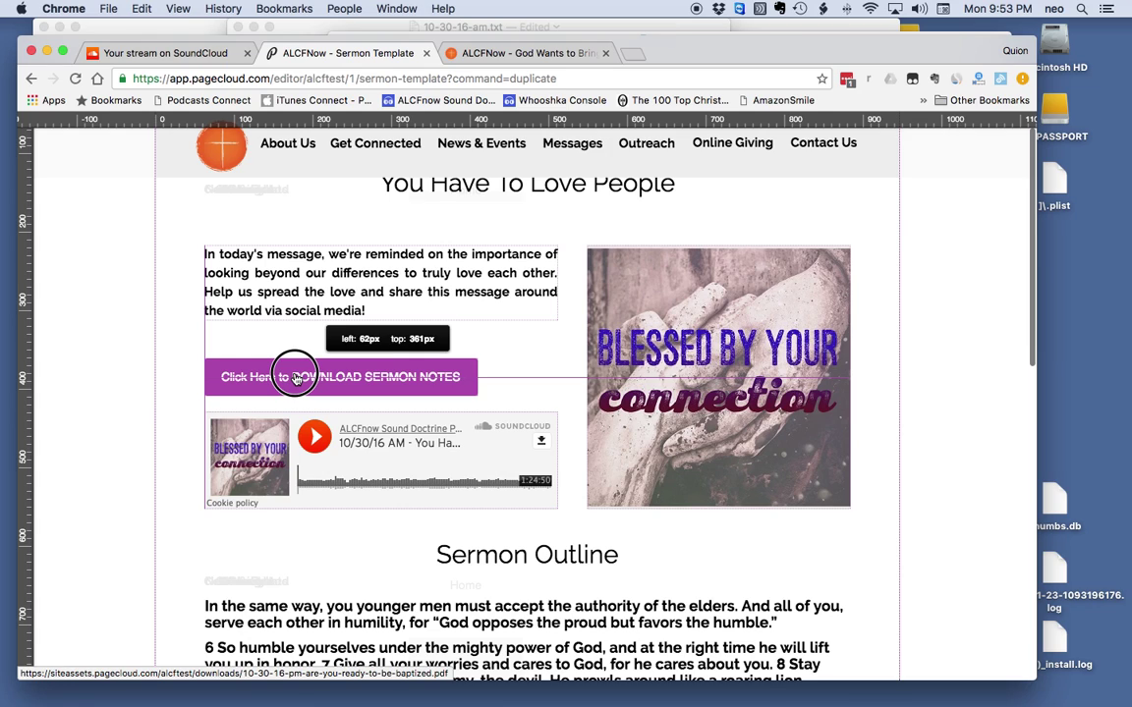
drag(296, 378, 297, 363)
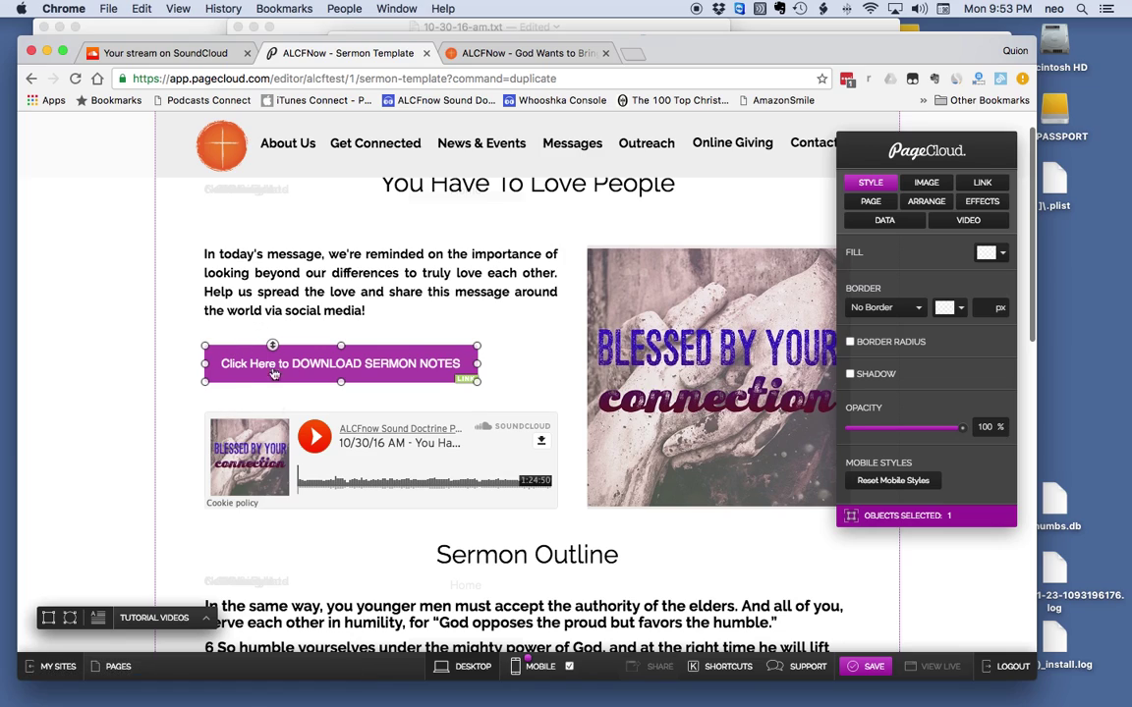
click(348, 403)
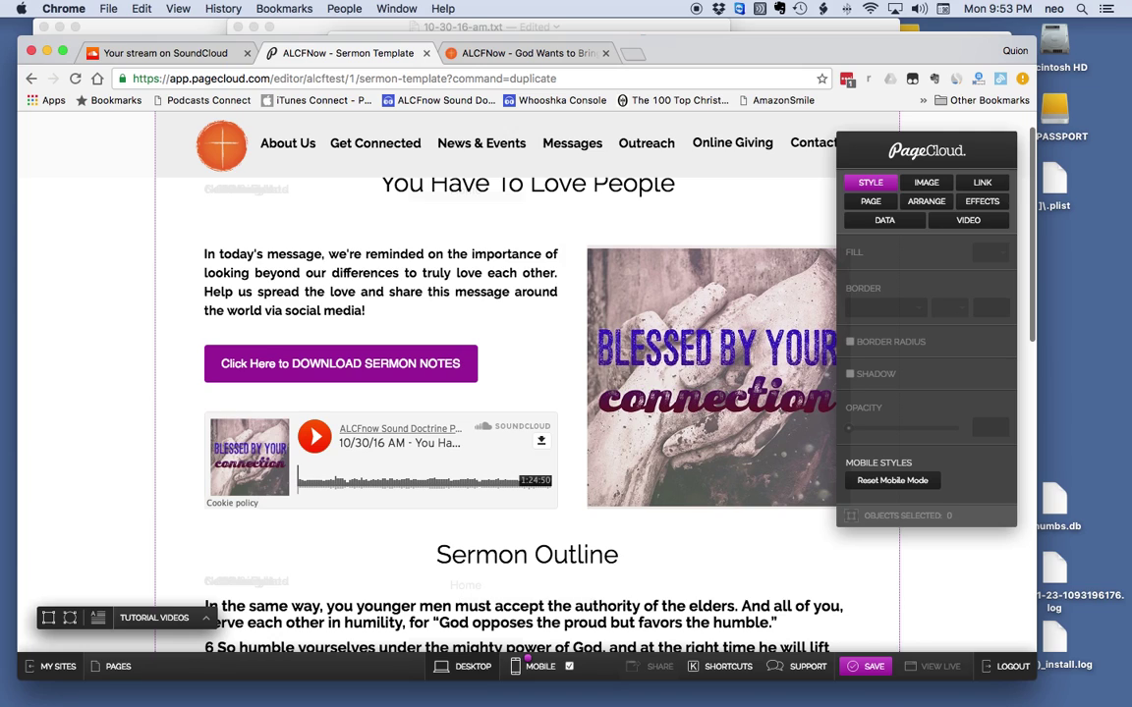
- Review the page layout from the description and audio player down through the Sermon Outline text
scroll(430, 384, down, 3)
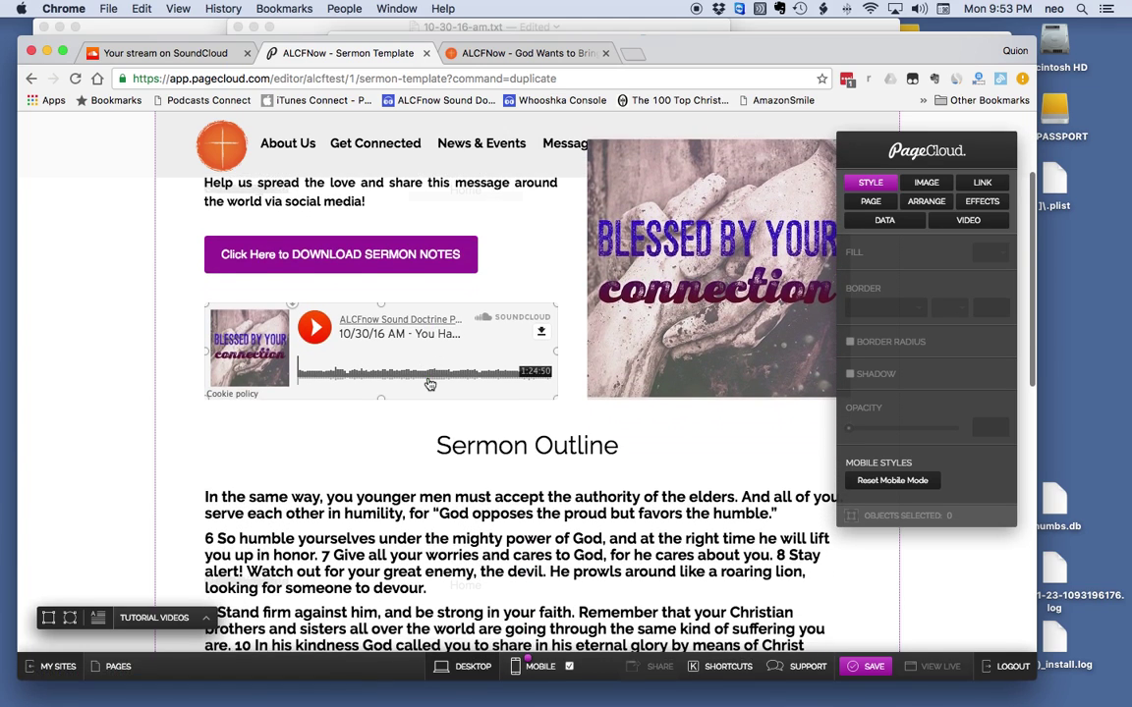
scroll(429, 384, down, 3)
scroll(429, 384, up, 2)
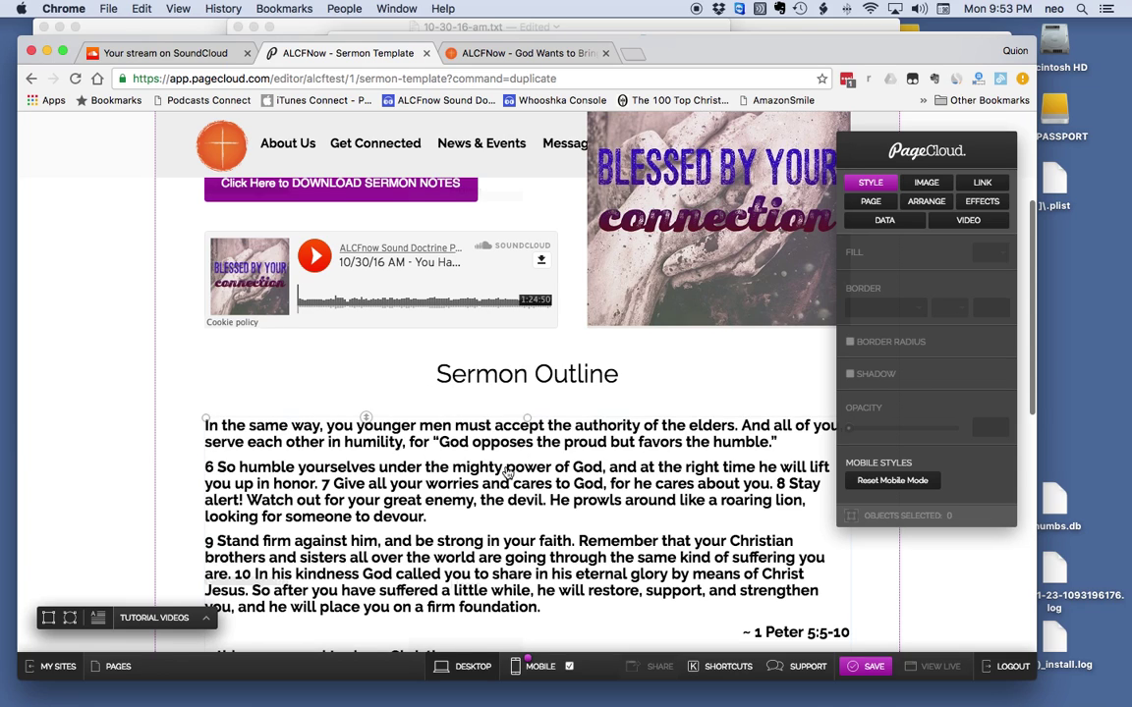
scroll(509, 472, up, 1)
scroll(510, 472, down, 2)
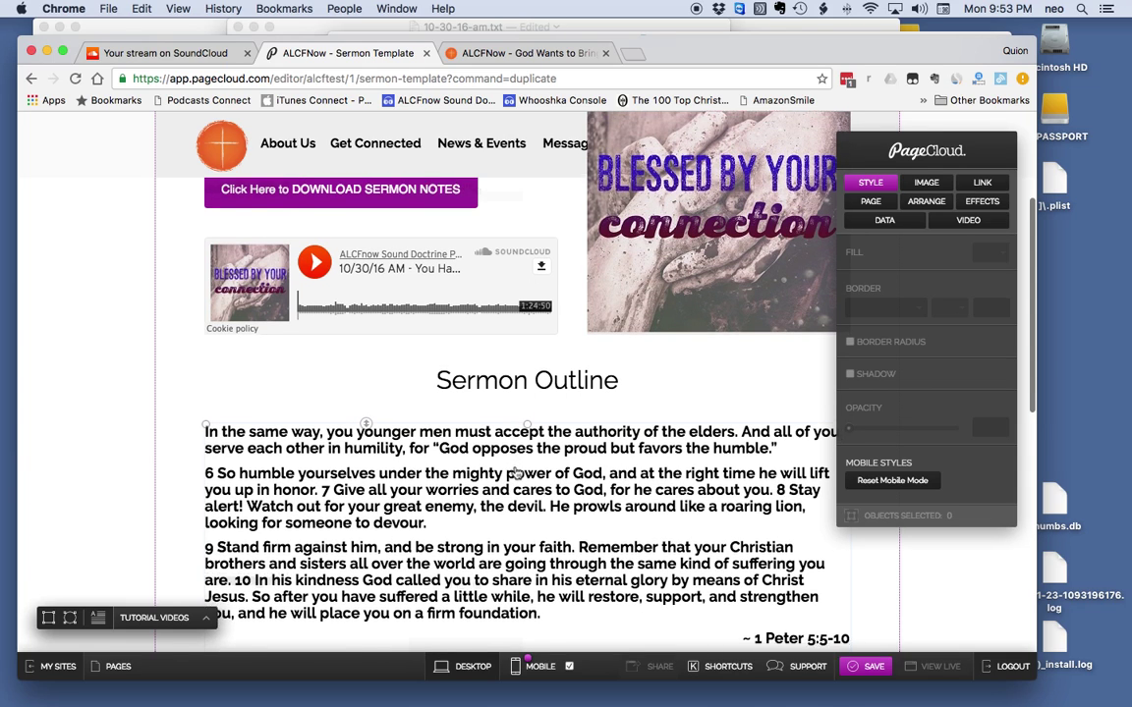
scroll(453, 468, down, 2)
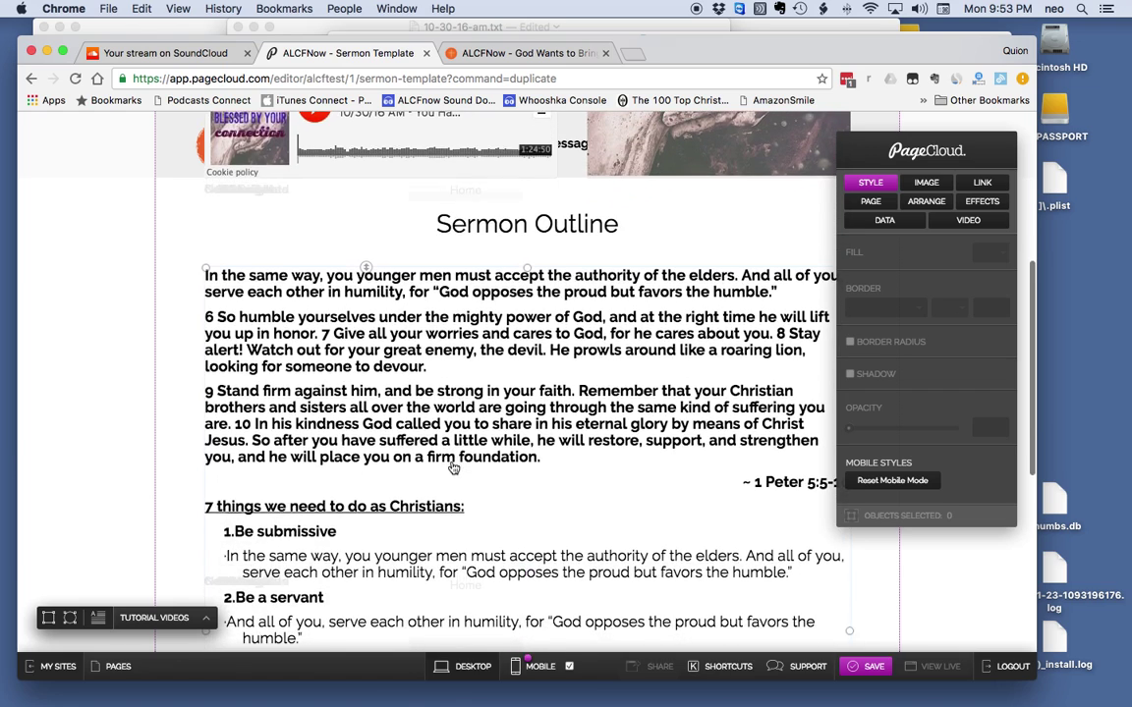
scroll(442, 477, up, 3)
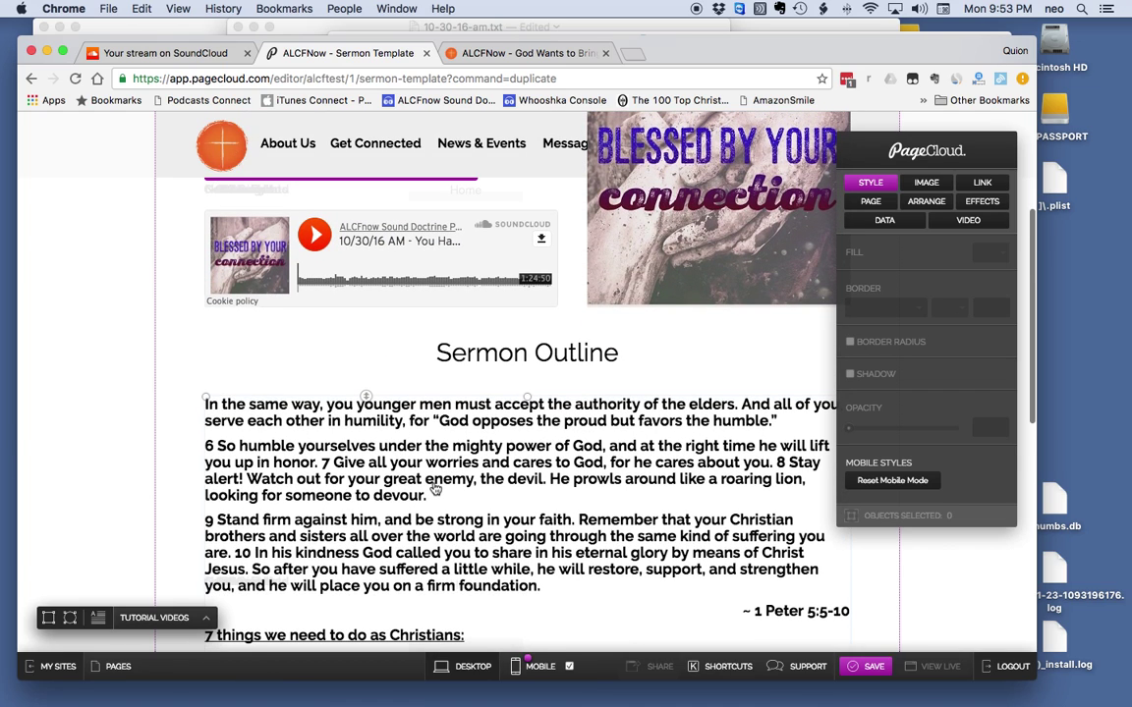
scroll(435, 488, up, 5)
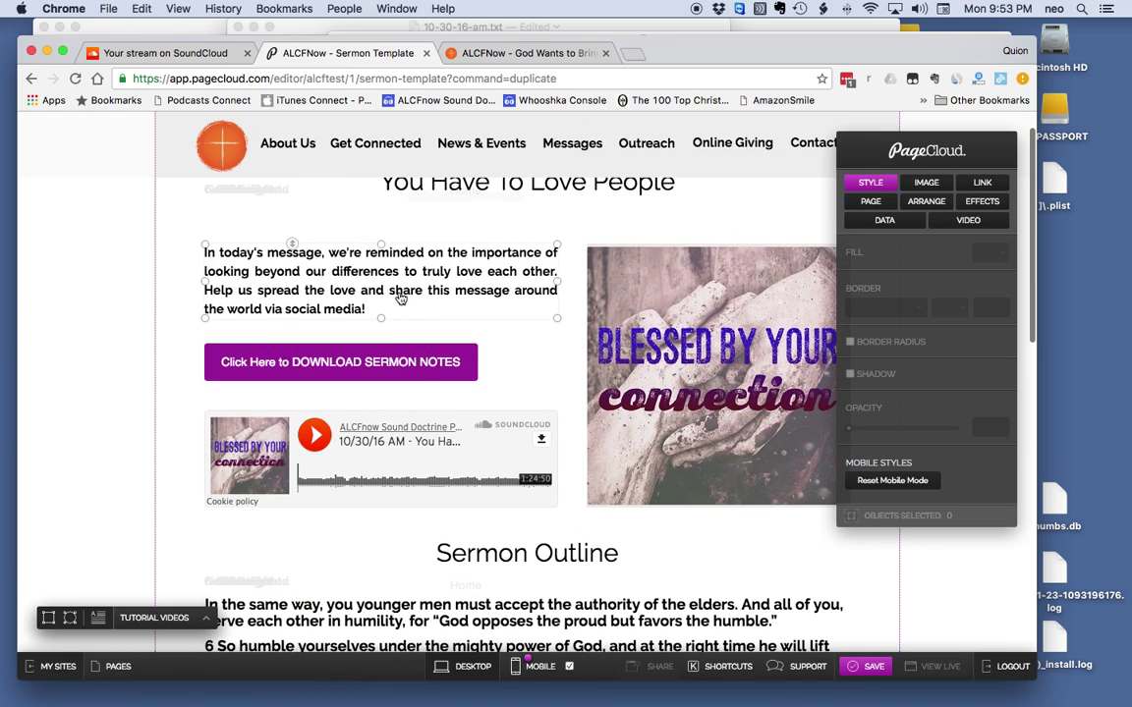
scroll(414, 491, down, 4)
click(501, 518)
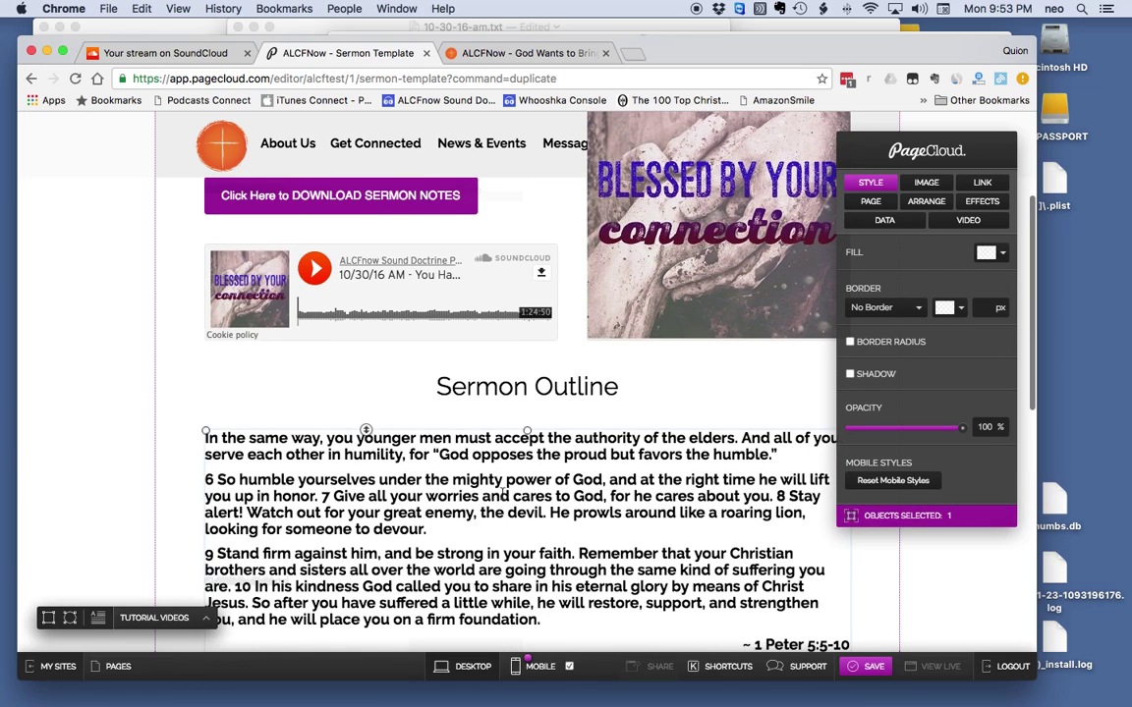
- Switch to the Dropbox folder in Finder and open 10-30-16-pm-are-you-ready-to-be-baptized.pdf in Acrobat
key(ctrl+Up)
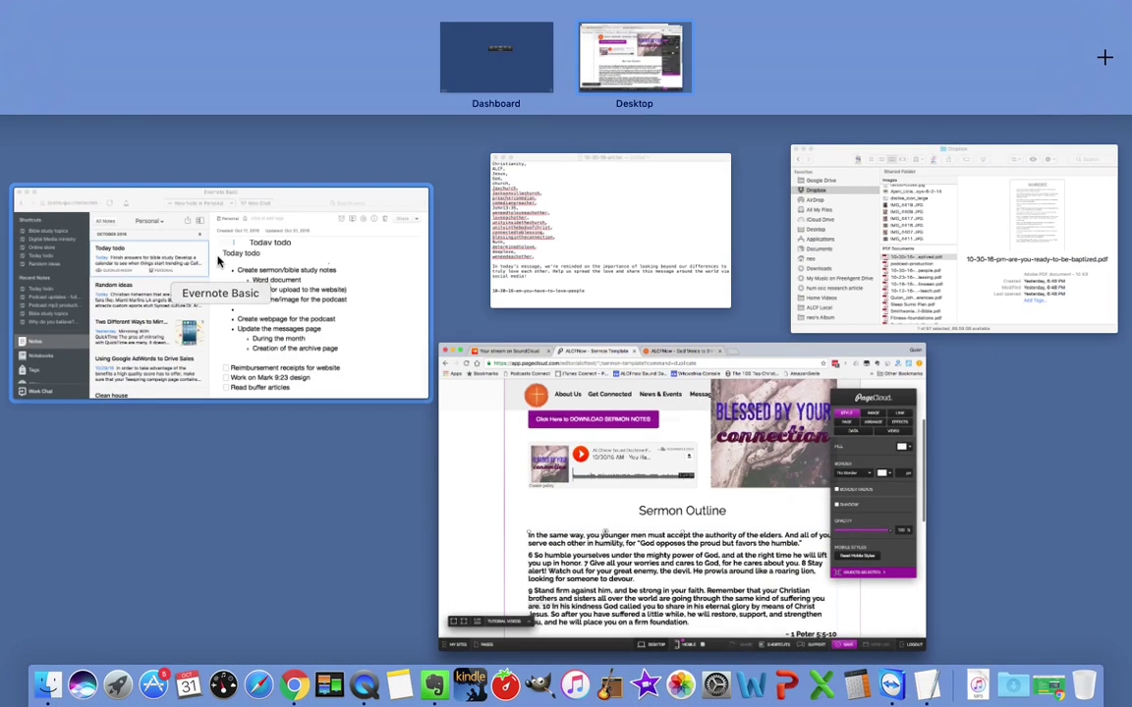
click(837, 206)
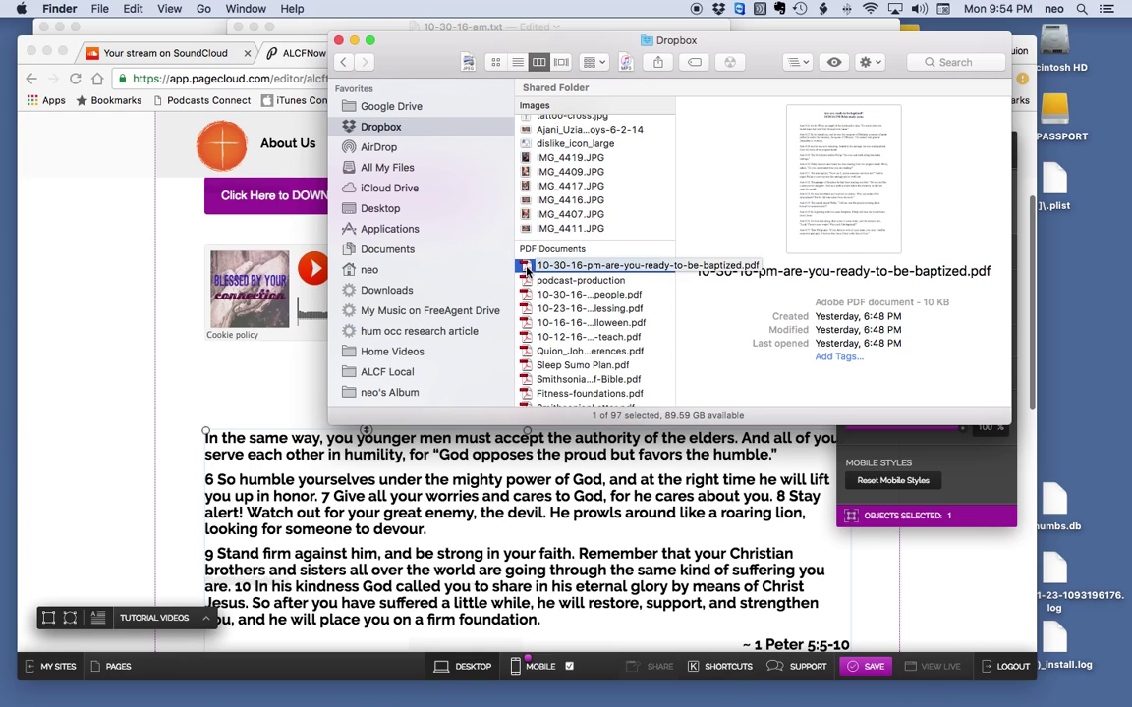
double_click(527, 271)
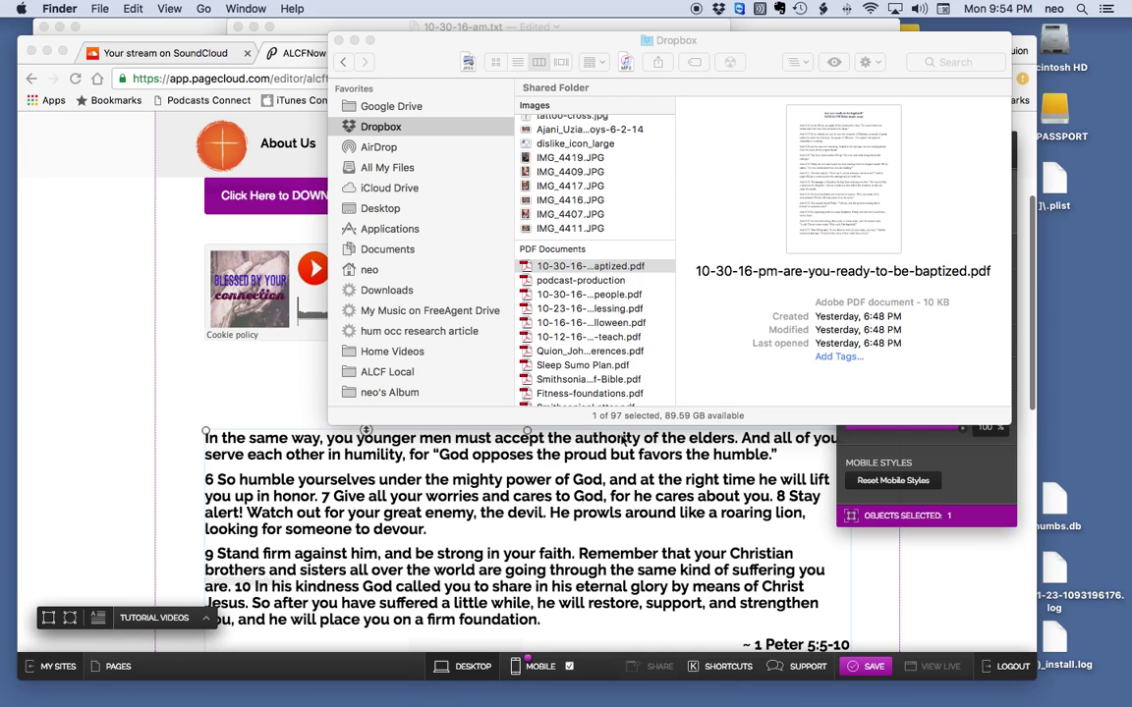
key(super+o)
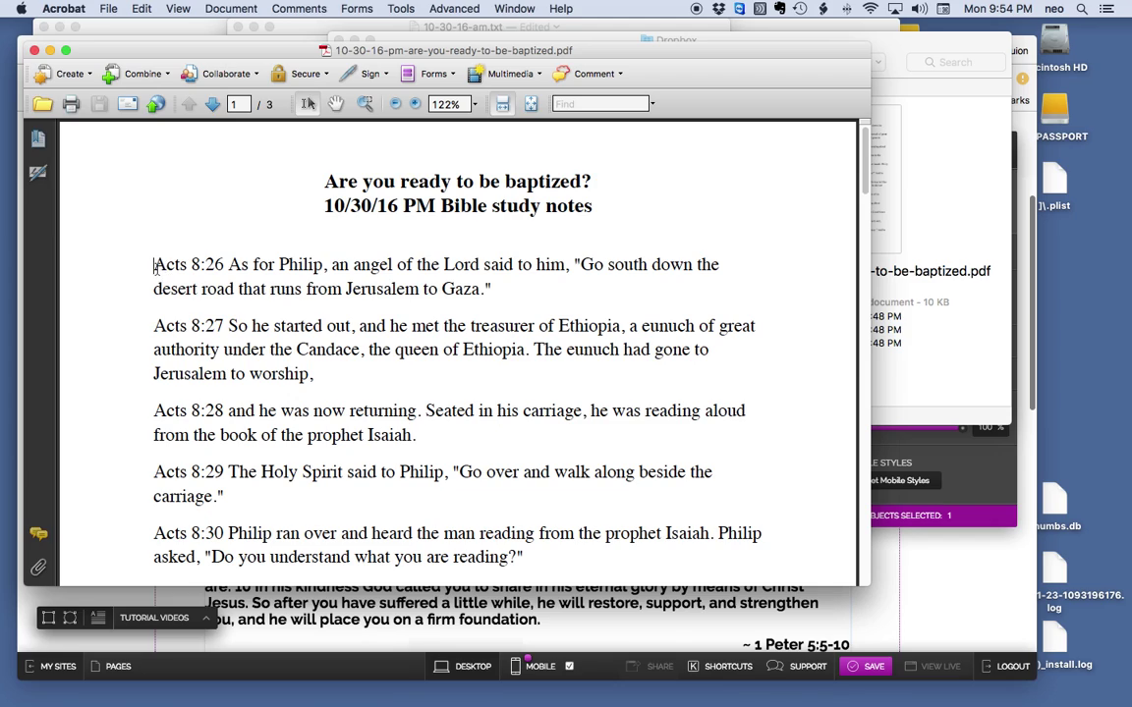
- Select the entire text of the Bible study notes PDF, including its heading, and copy it
drag(154, 264, 352, 271)
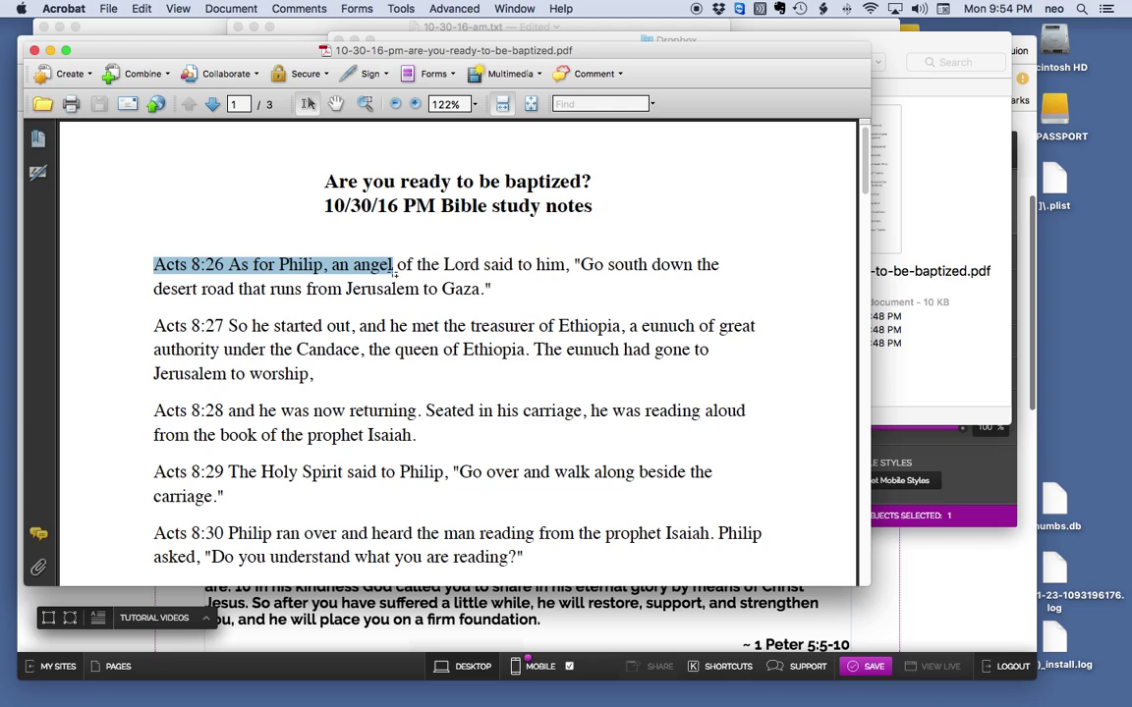
click(155, 266)
drag(155, 265, 550, 493)
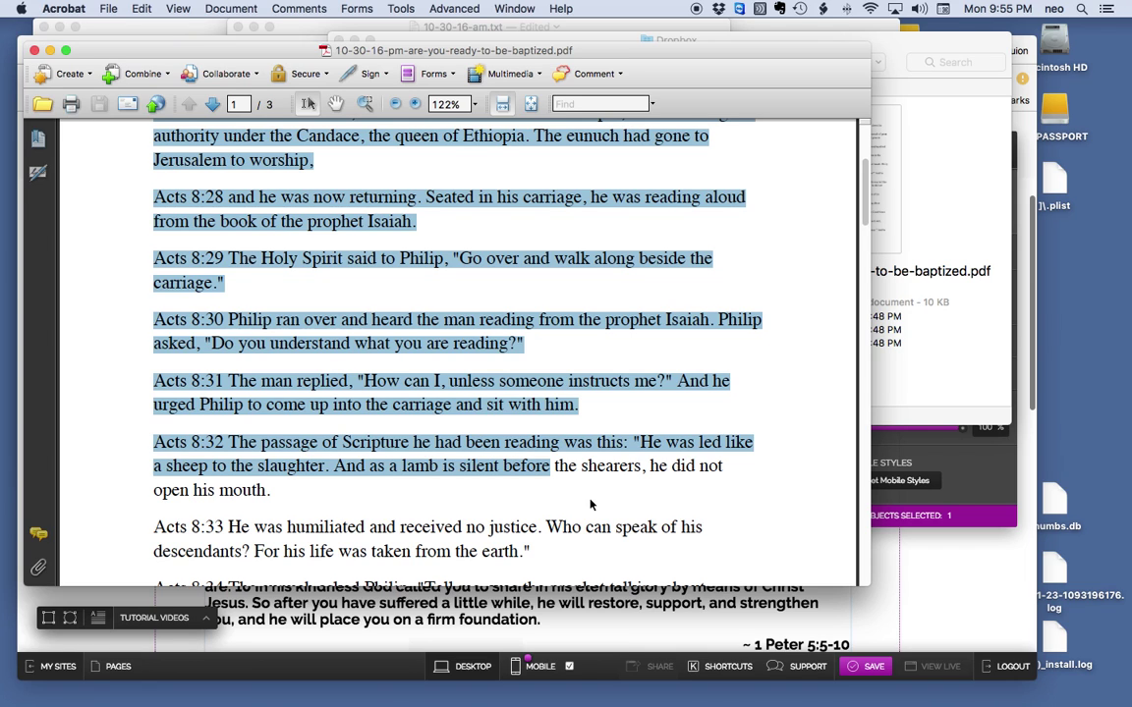
shift+click(589, 504)
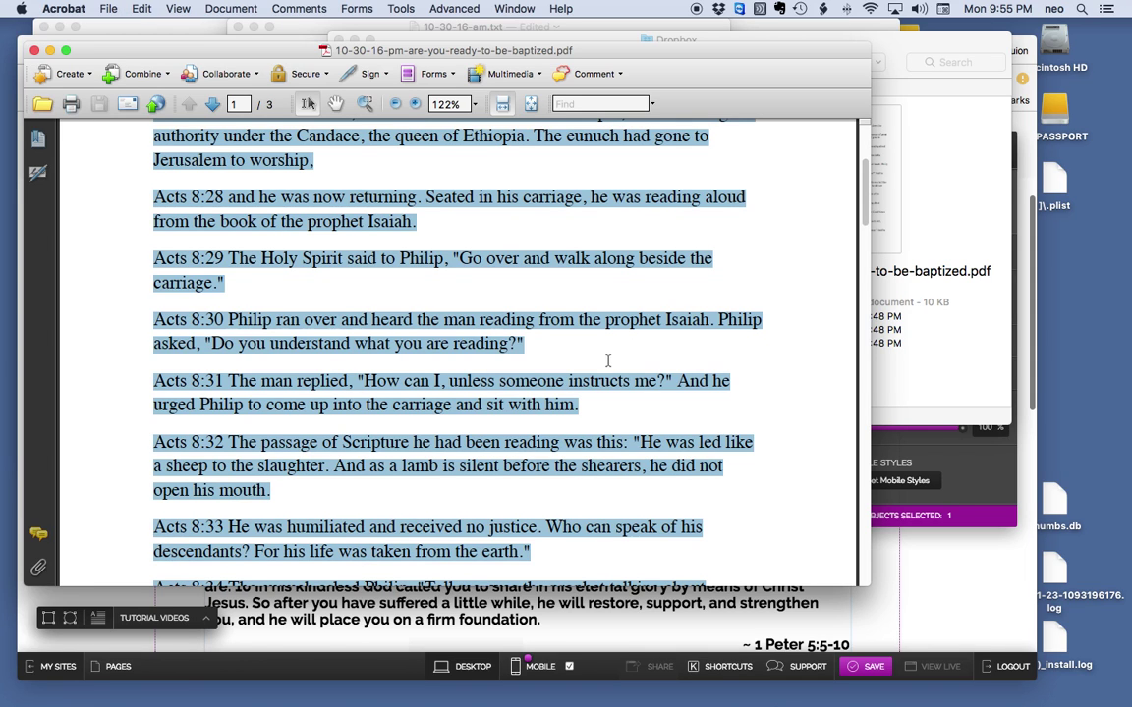
scroll(593, 366, down, 10)
scroll(593, 366, up, 20)
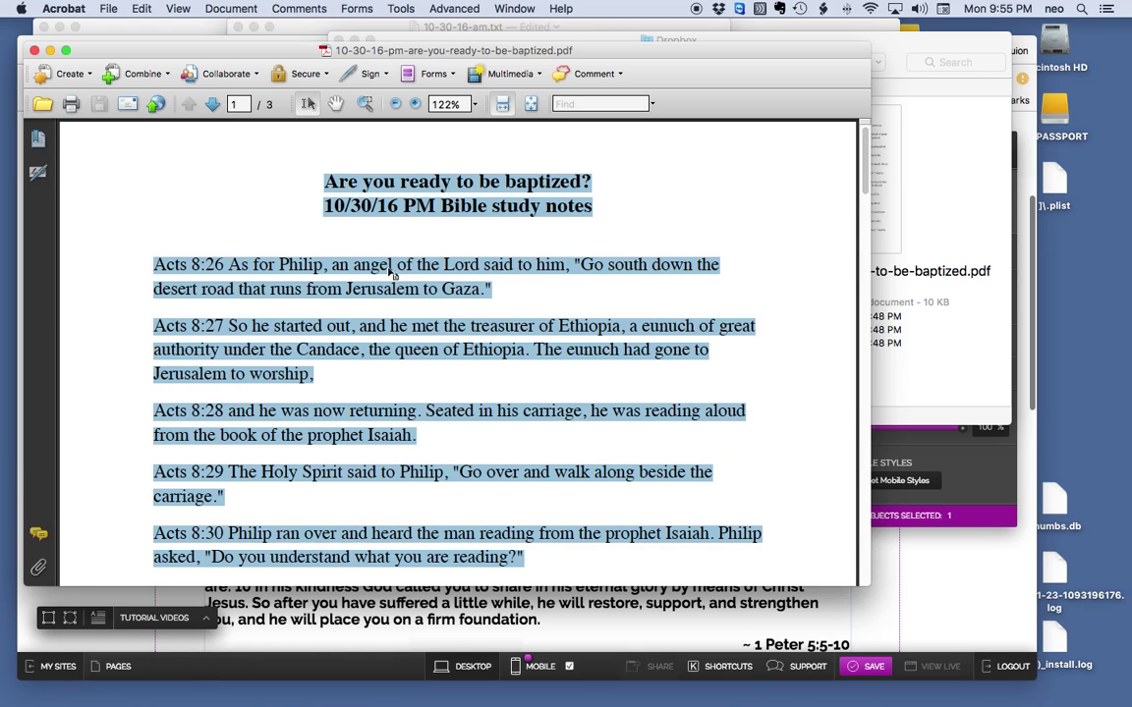
key(super+c)
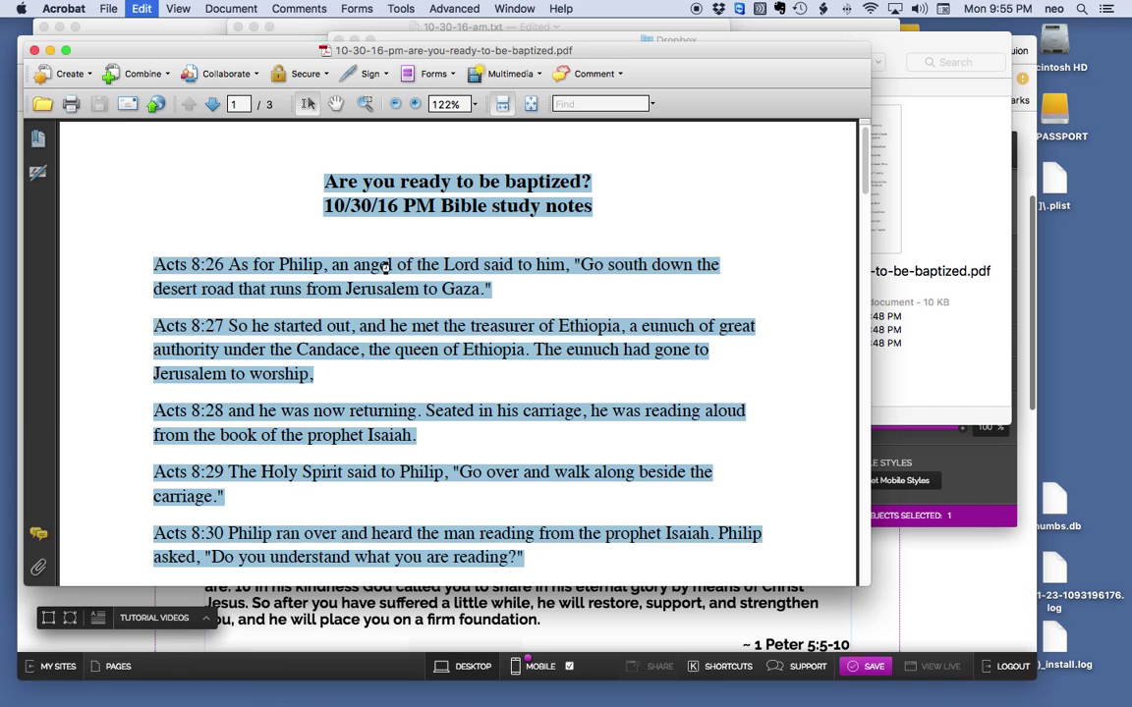
- Return to the PageCloud page in Chrome and replace all text under Sermon Outline with the copied Bible study notes
click(796, 620)
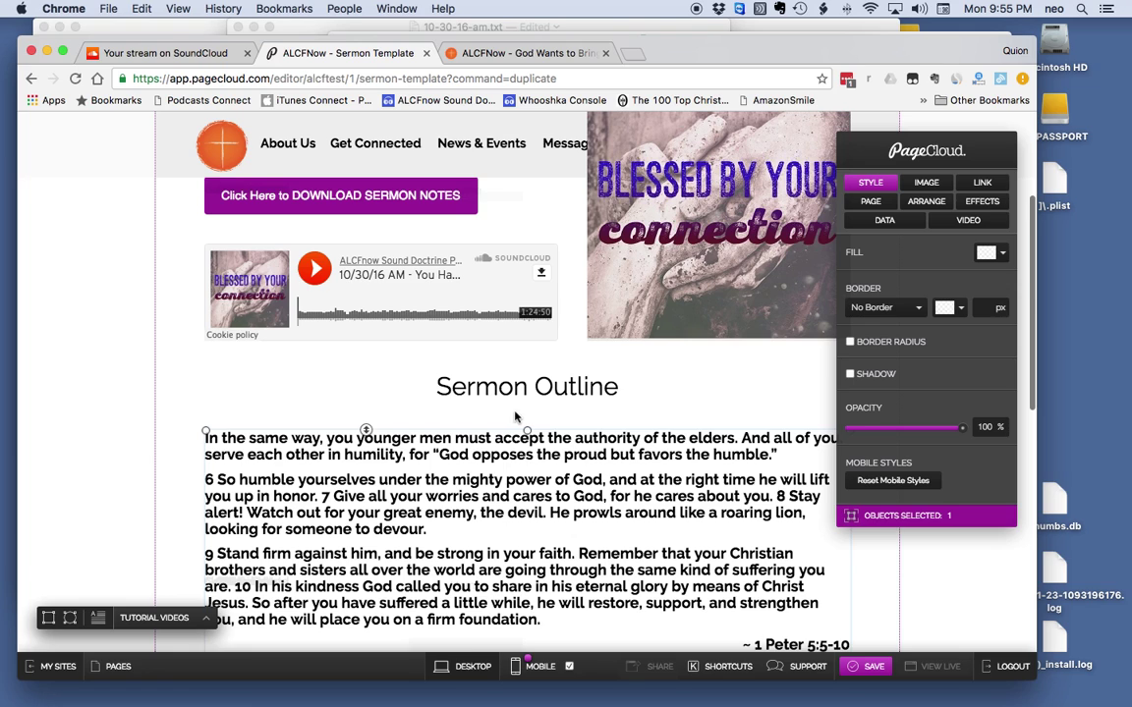
scroll(512, 411, up, 3)
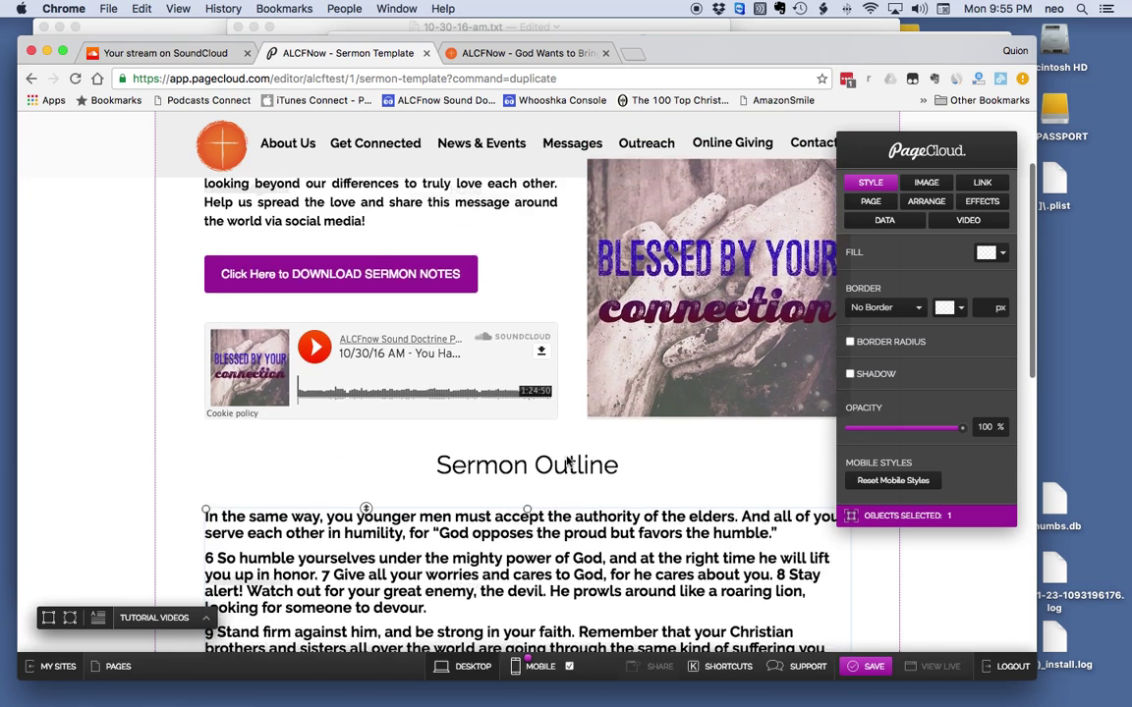
scroll(566, 460, up, 1)
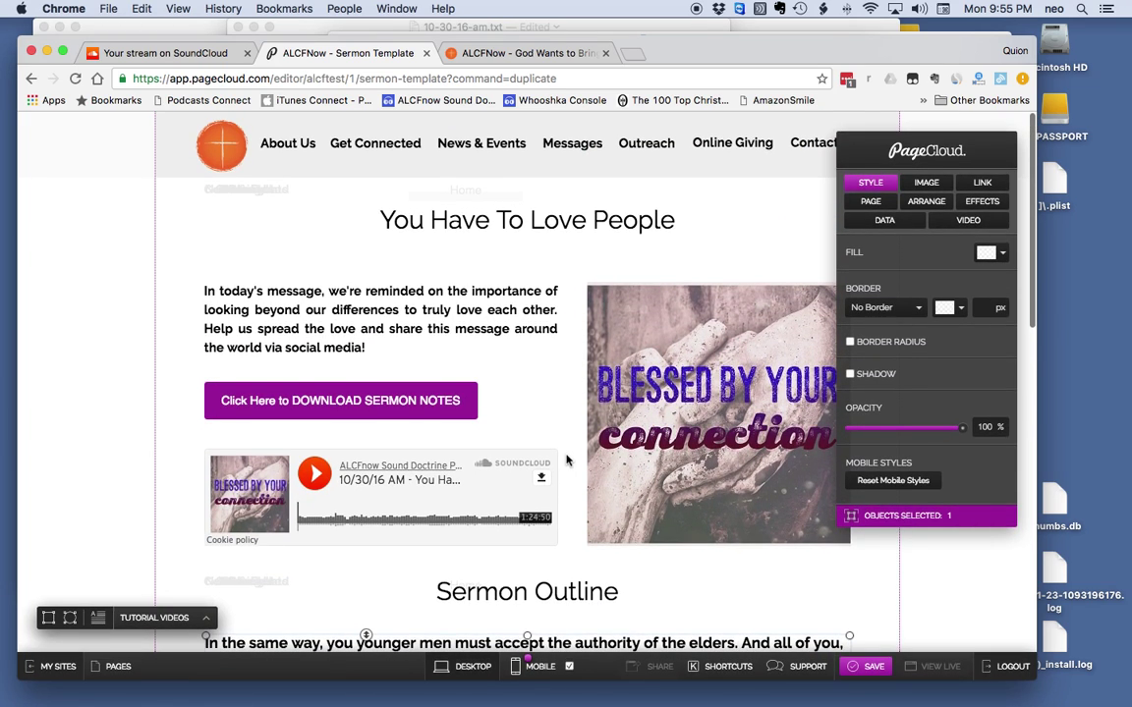
click(512, 323)
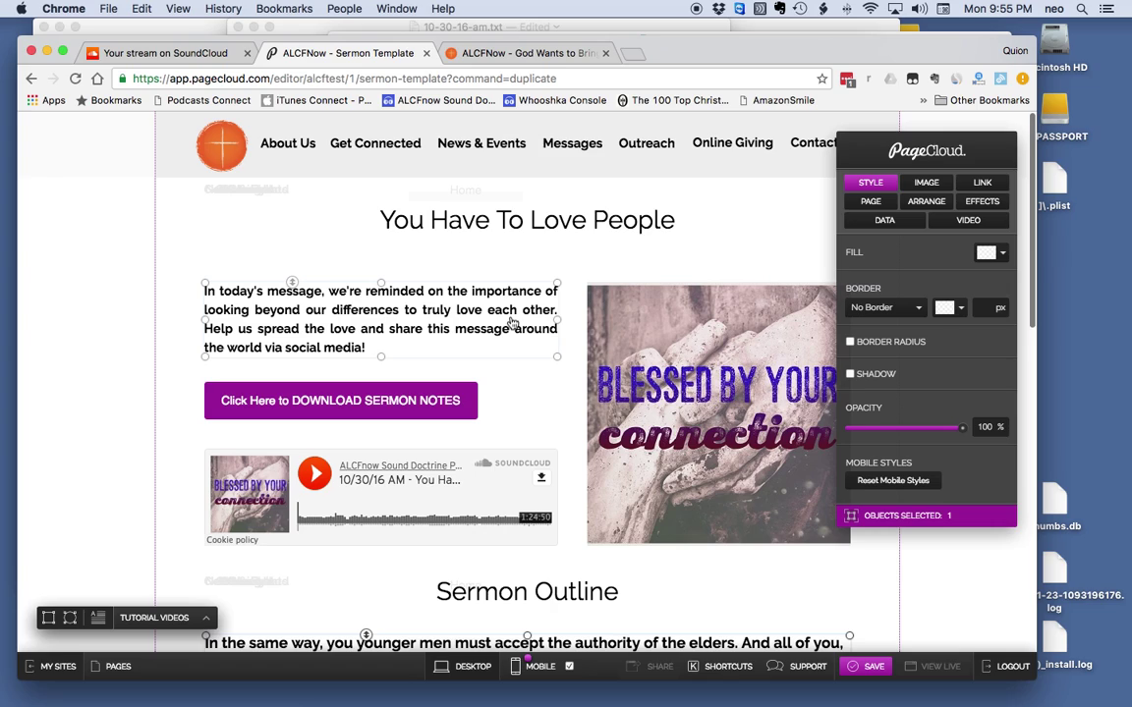
click(726, 423)
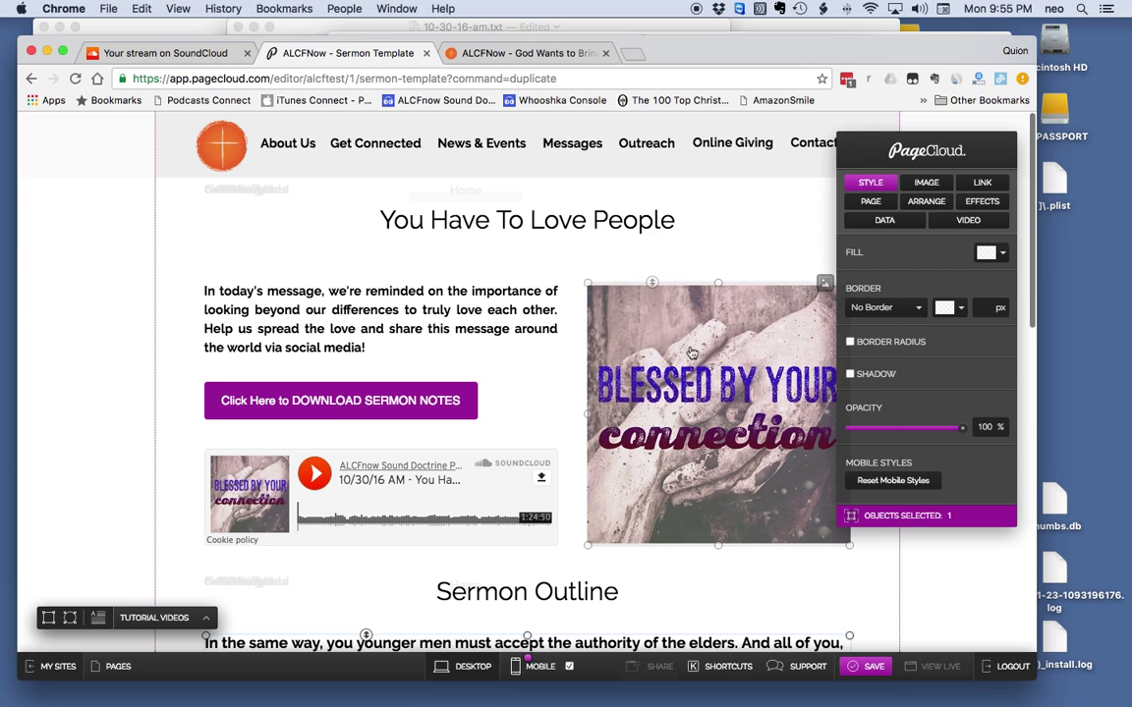
scroll(532, 475, down, 2)
scroll(532, 475, down, 5)
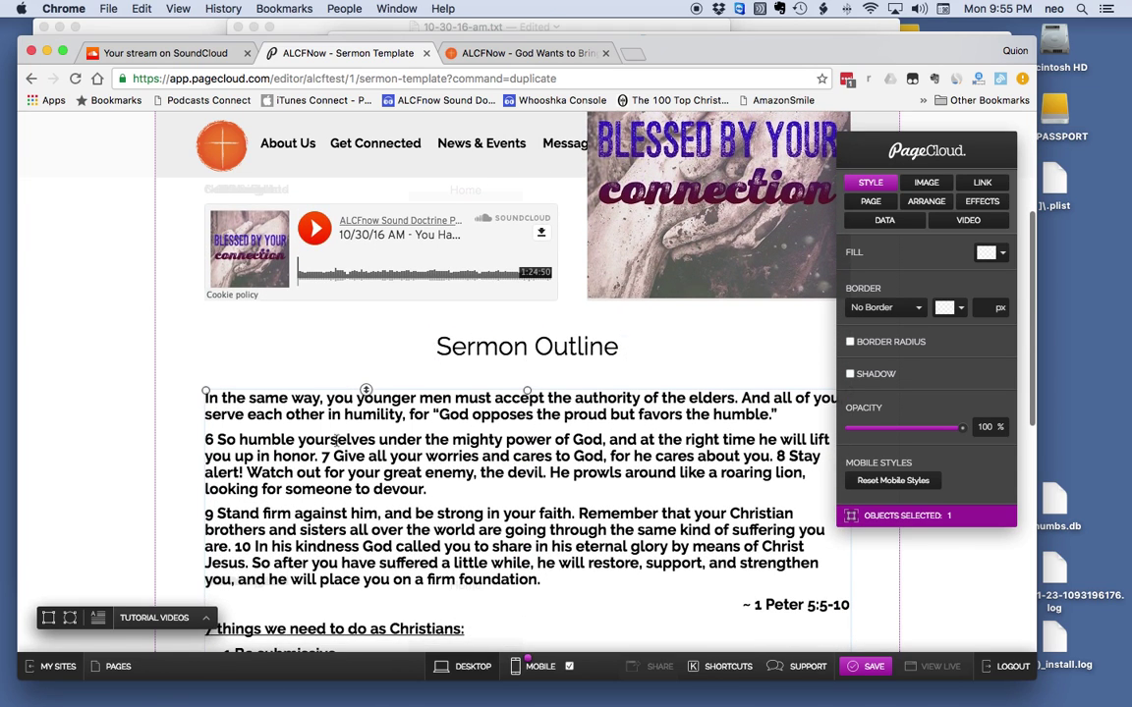
double_click(322, 413)
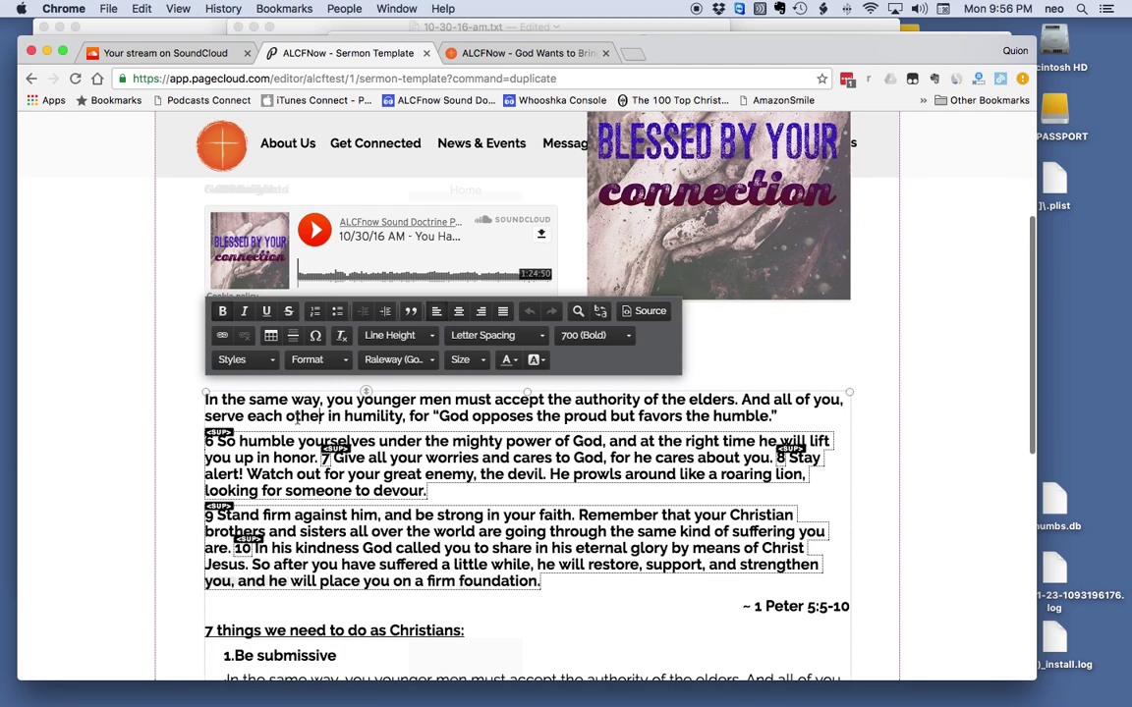
key(super+a)
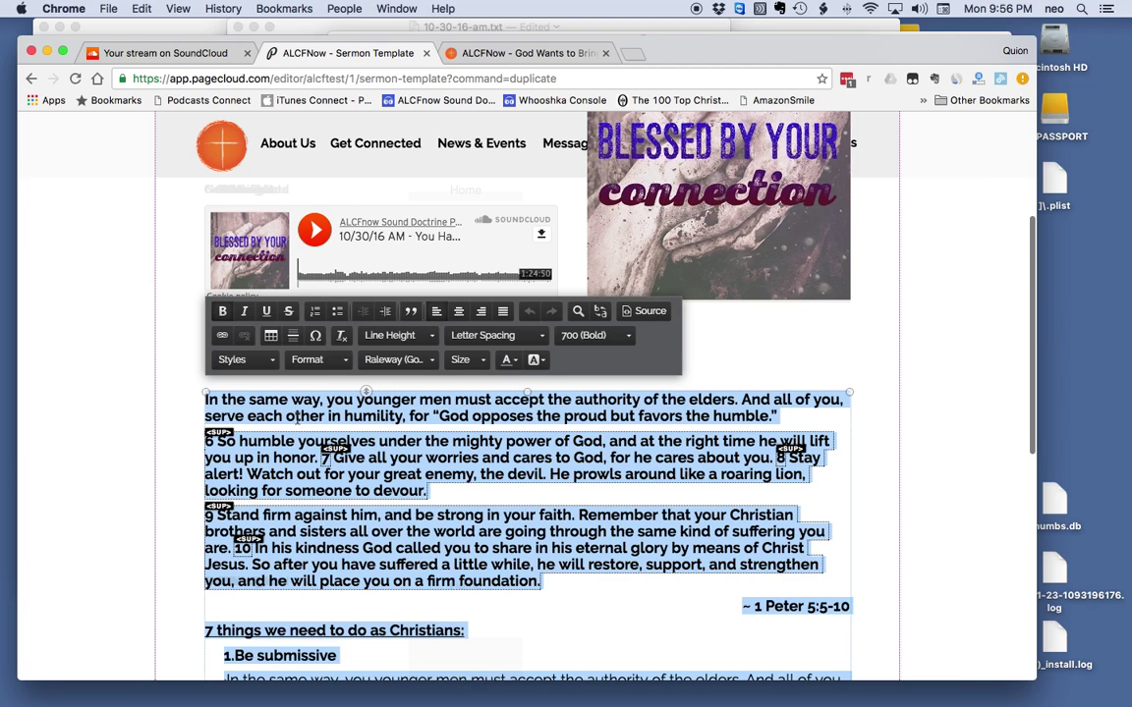
key(super+v)
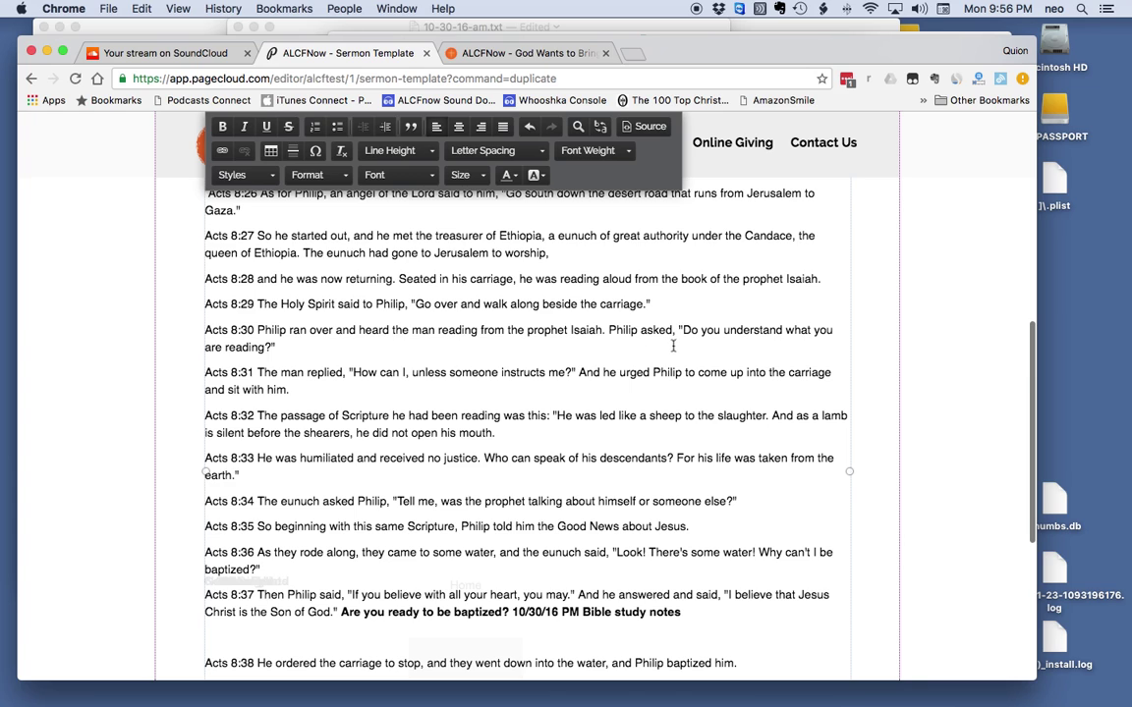
- Delete the heading "Are you ready to be baptized? 10/30/16 PM Bible study notes" and the blank lines above Acts 8:26
scroll(536, 405, up, 5)
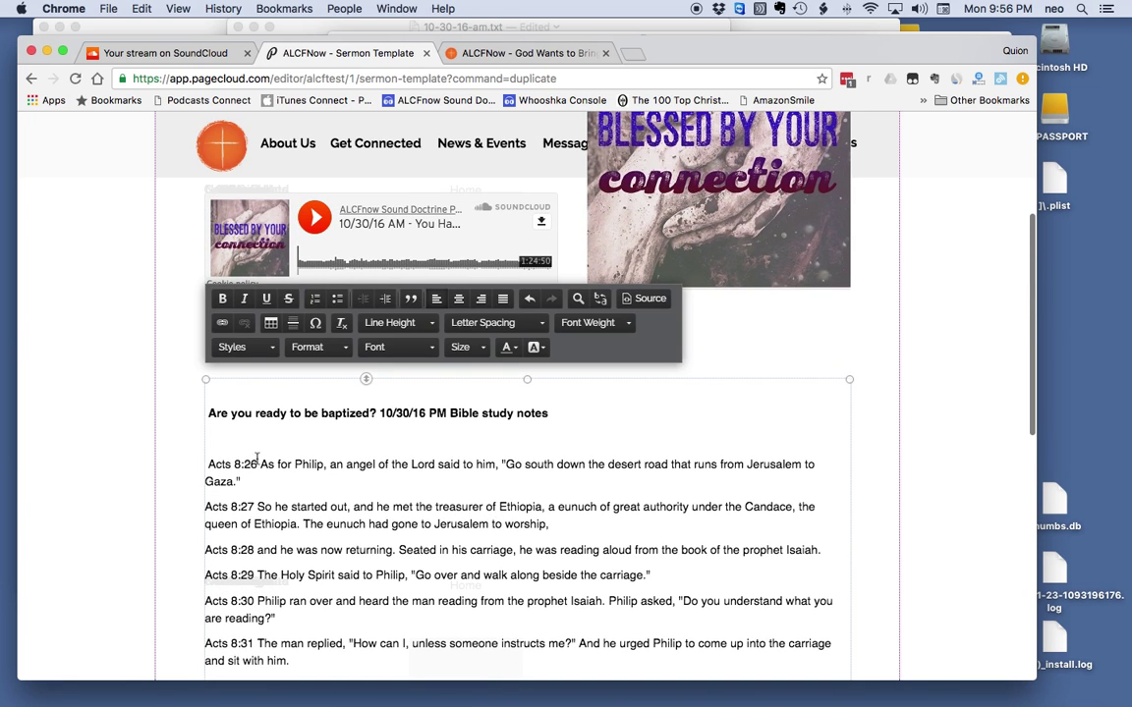
click(212, 462)
drag(212, 460, 207, 400)
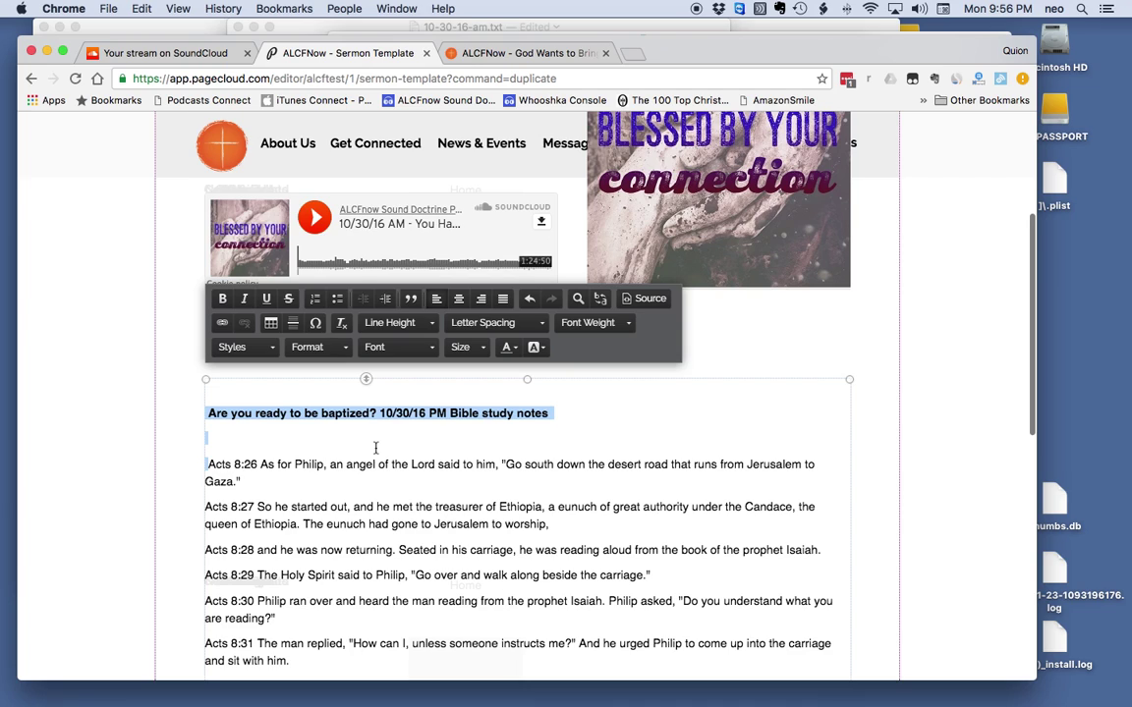
key(BackSpace)
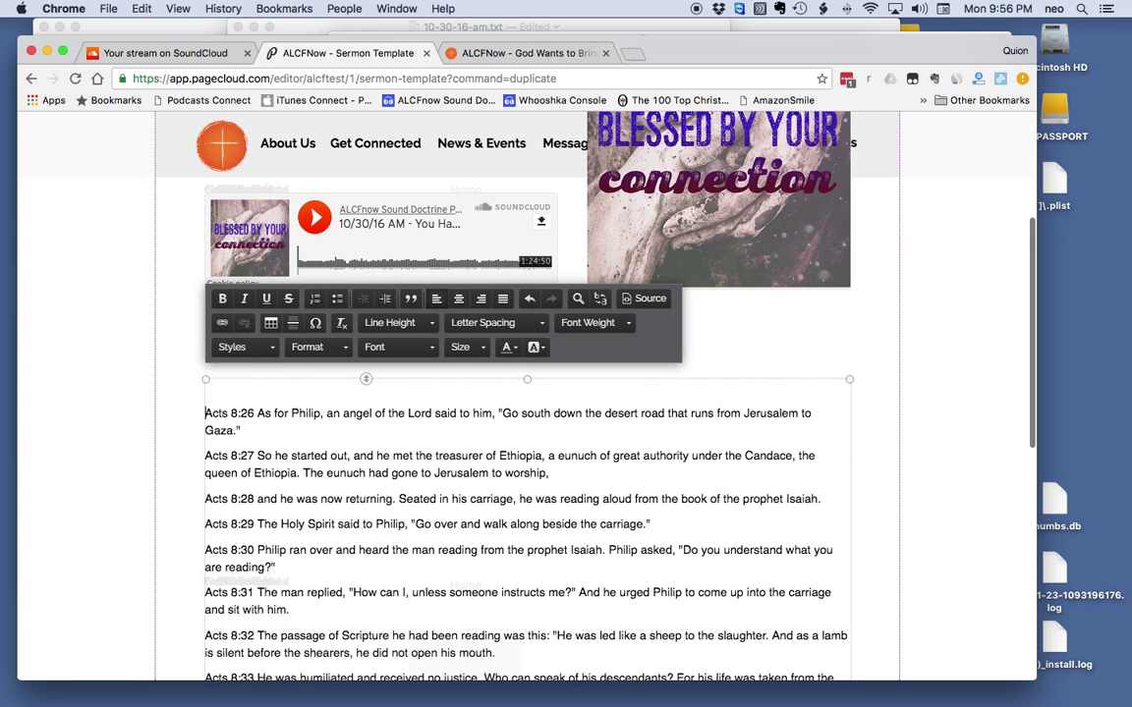
key(BackSpace)
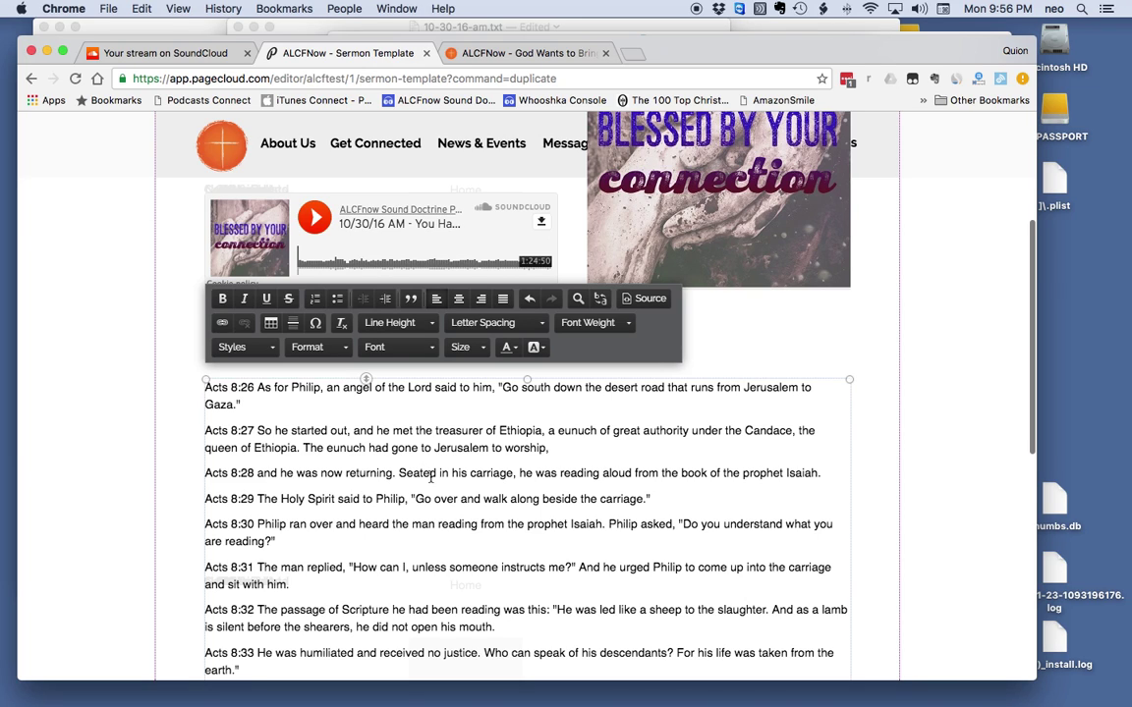
- Format the whole sermon outline text in Raleway (Google) at 18px and check the formatted verses
key(super+a)
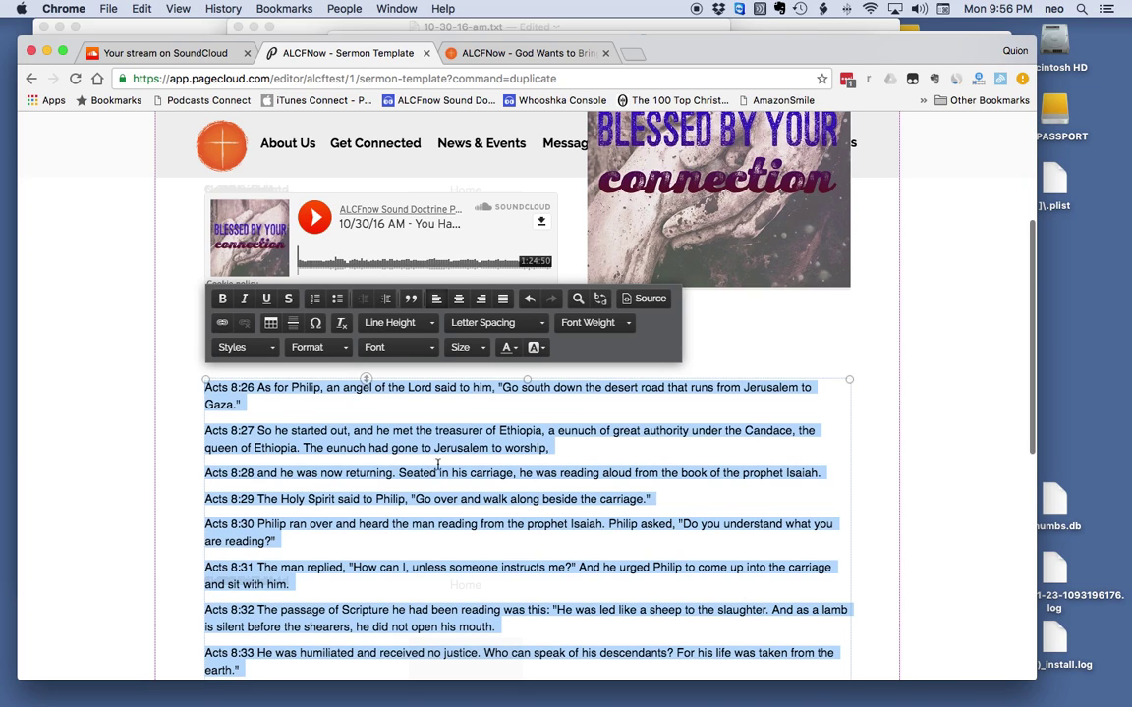
click(403, 349)
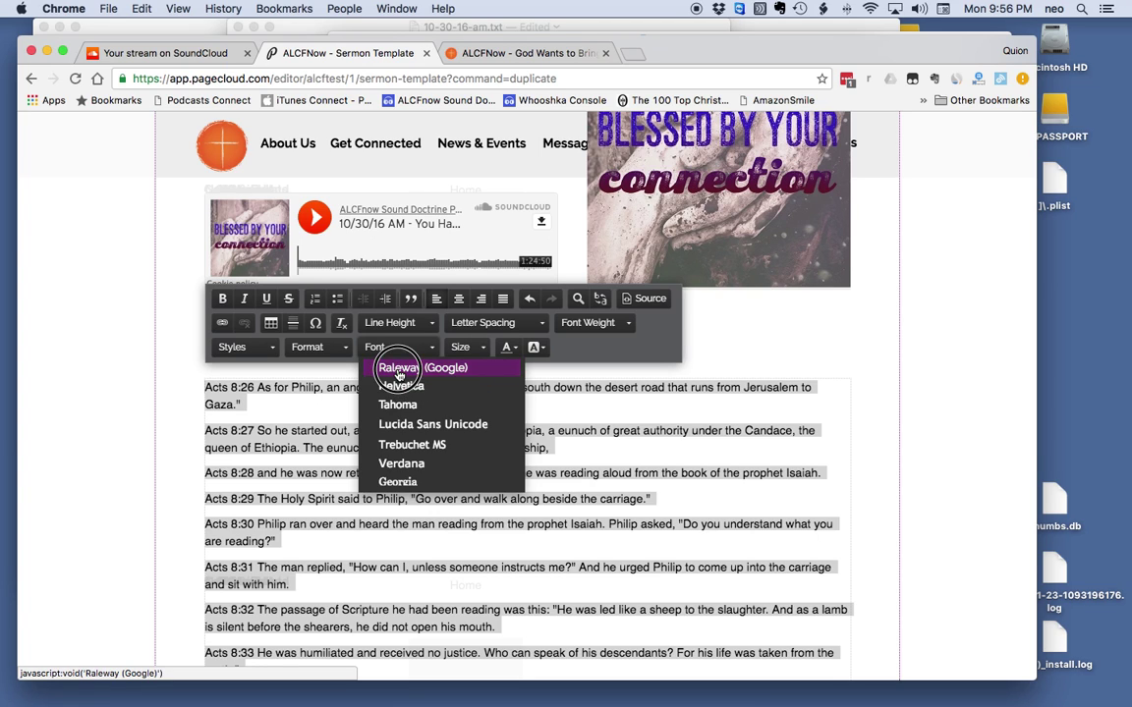
click(398, 370)
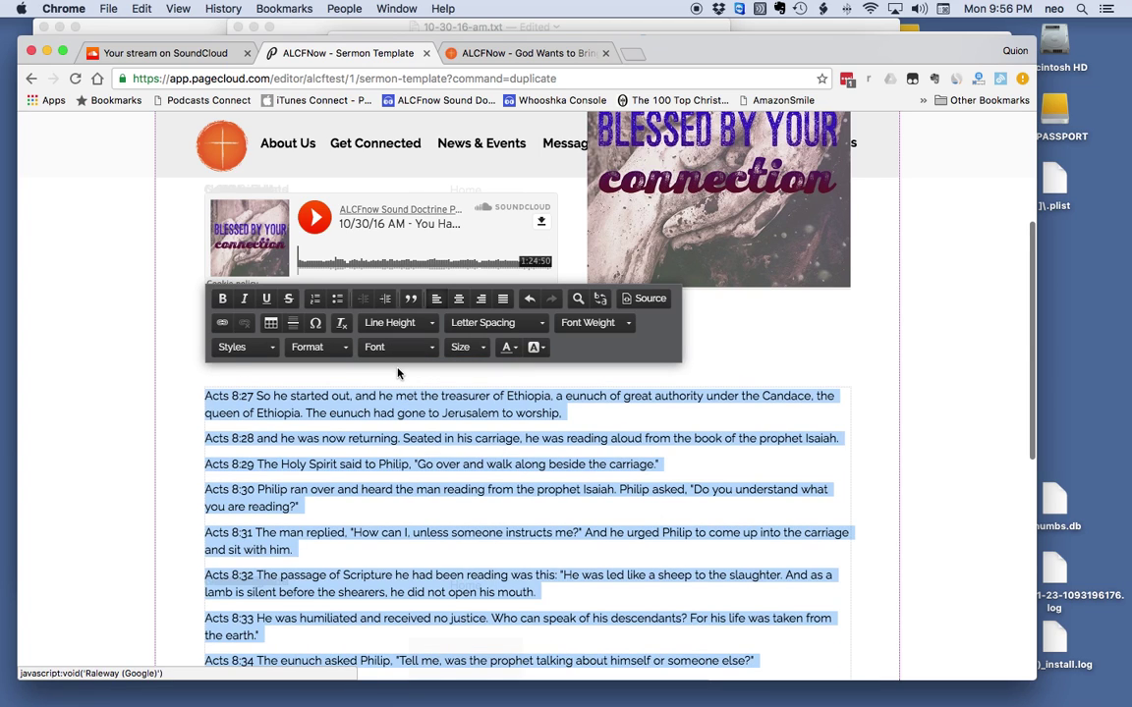
click(457, 349)
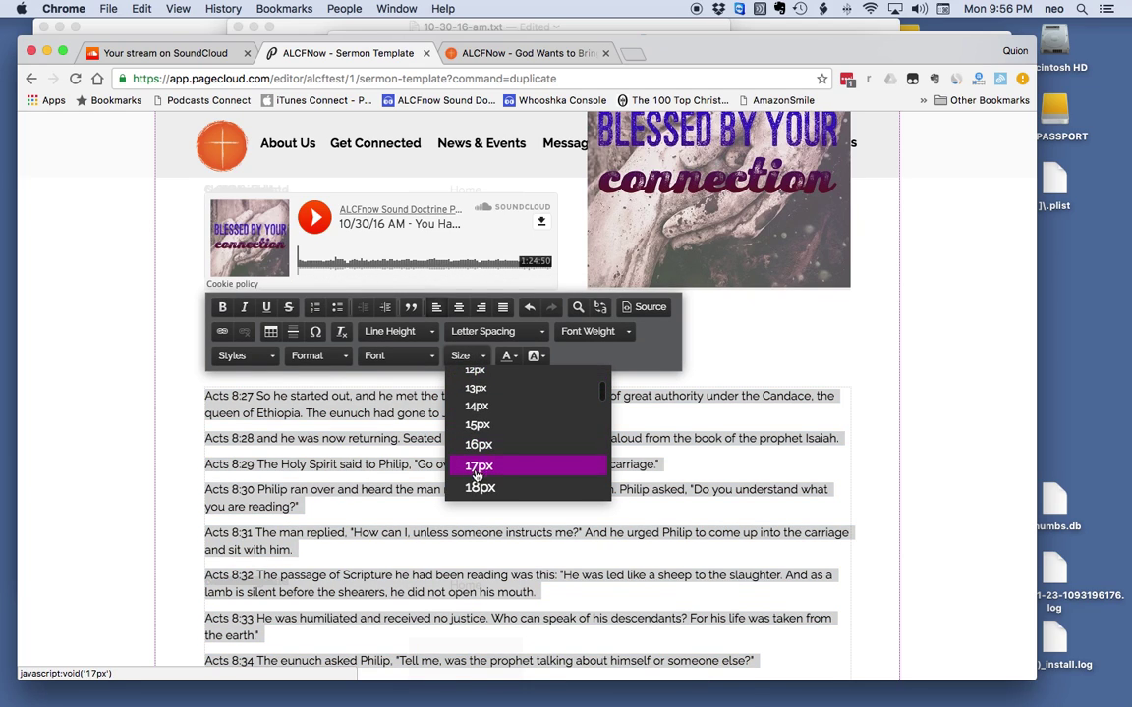
click(478, 487)
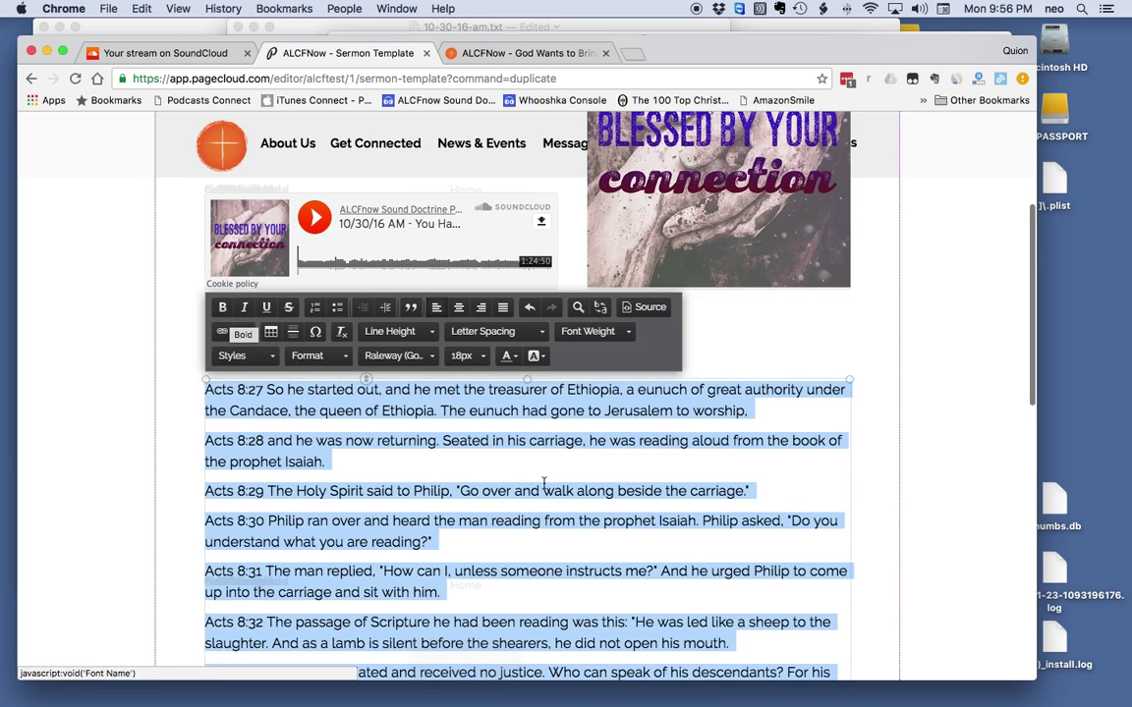
scroll(371, 336, down, 3)
scroll(557, 485, down, 3)
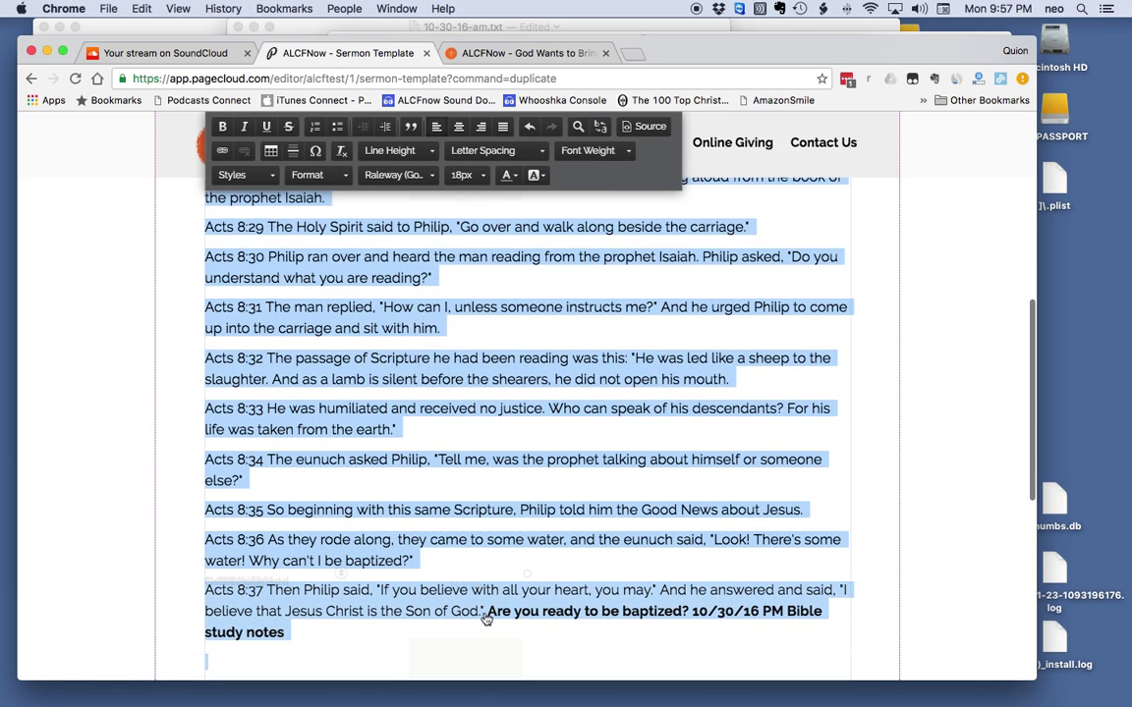
- Make the outline verses from Acts 8:27 through Acts 8:39 bold
click(492, 620)
click(492, 621)
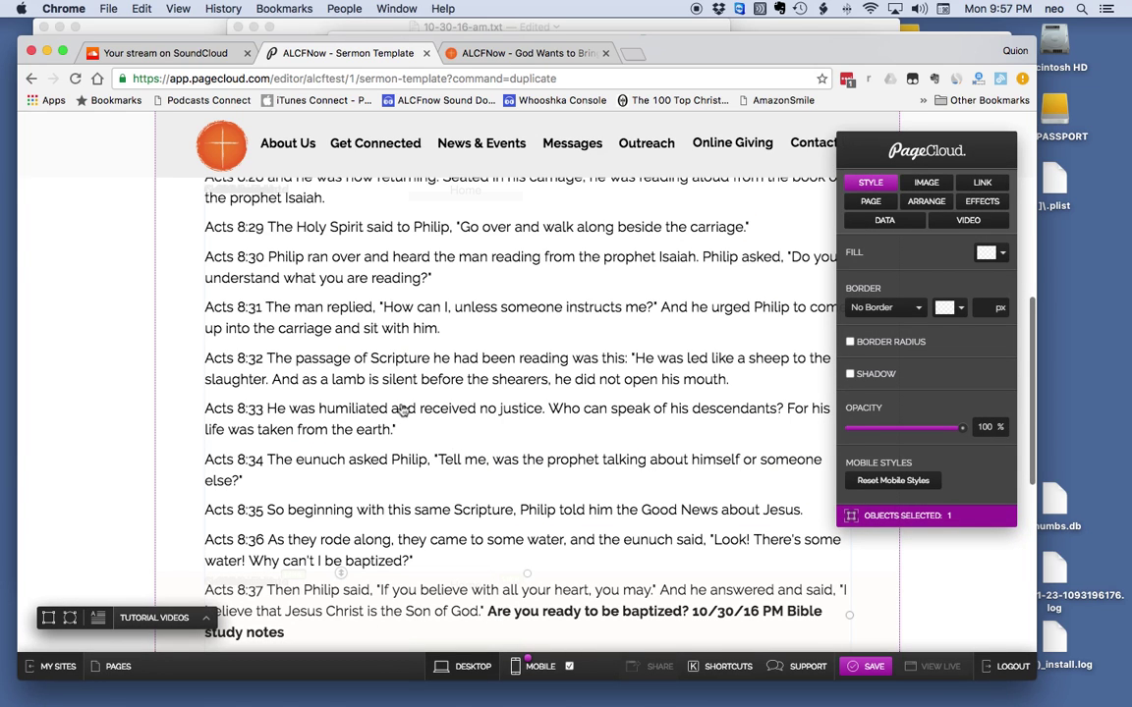
scroll(400, 405, up, 6)
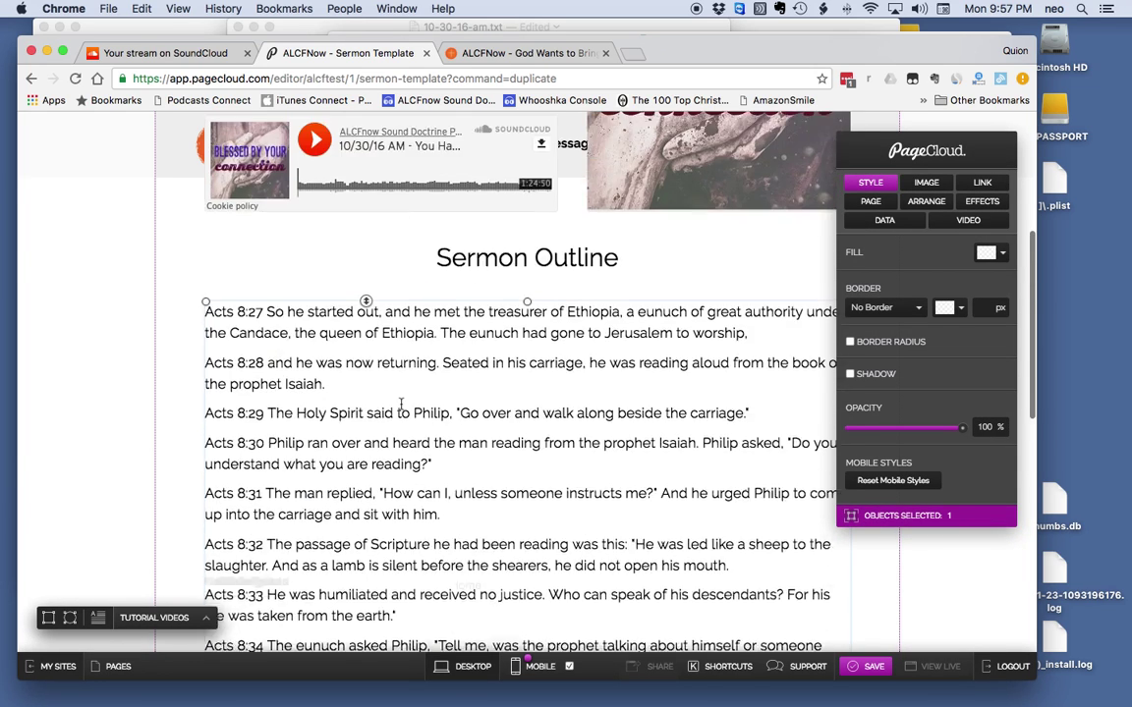
click(345, 413)
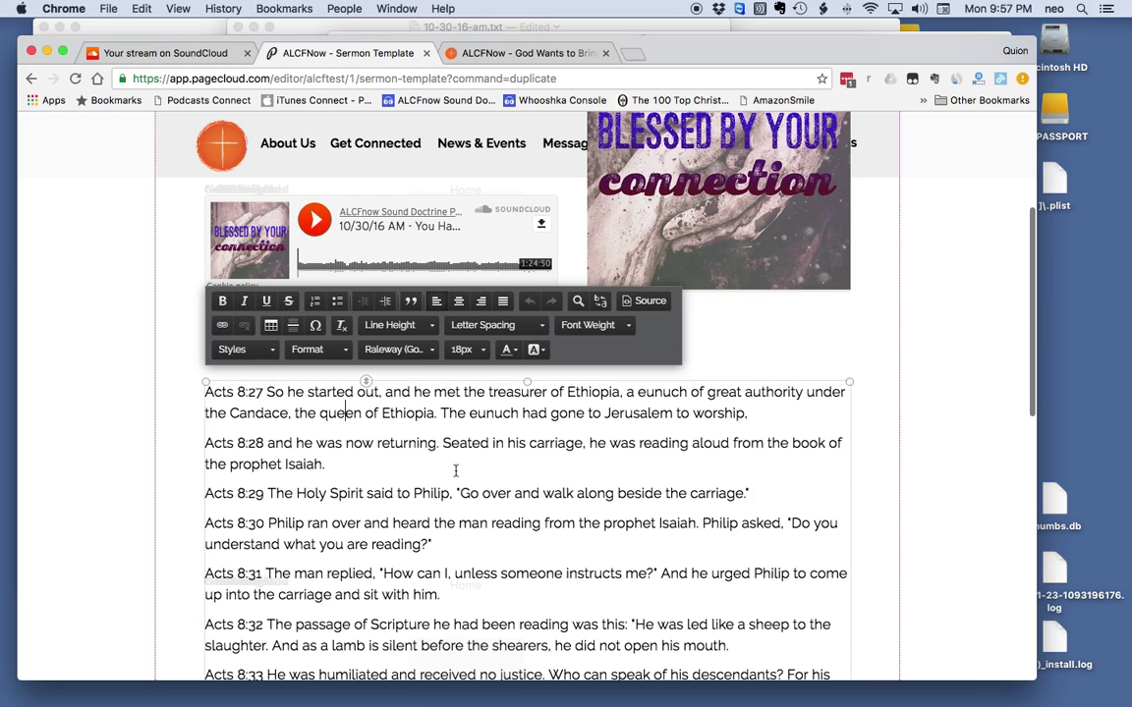
double_click(212, 393)
drag(267, 415, 442, 692)
drag(441, 680, 587, 607)
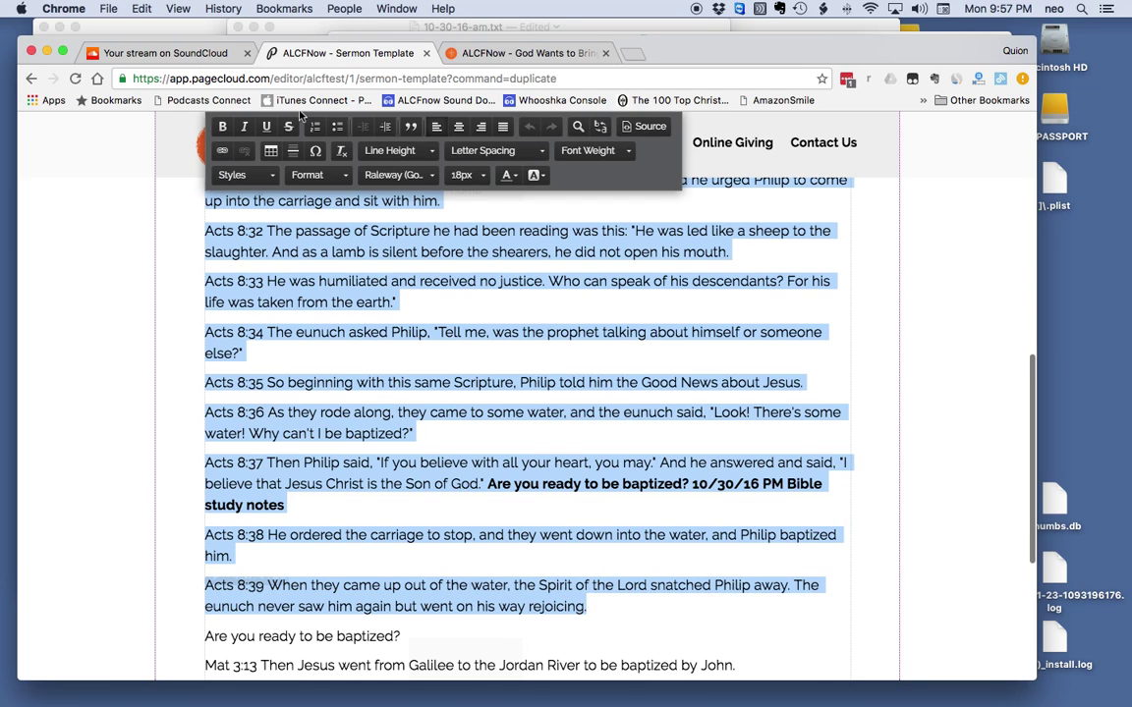
click(222, 128)
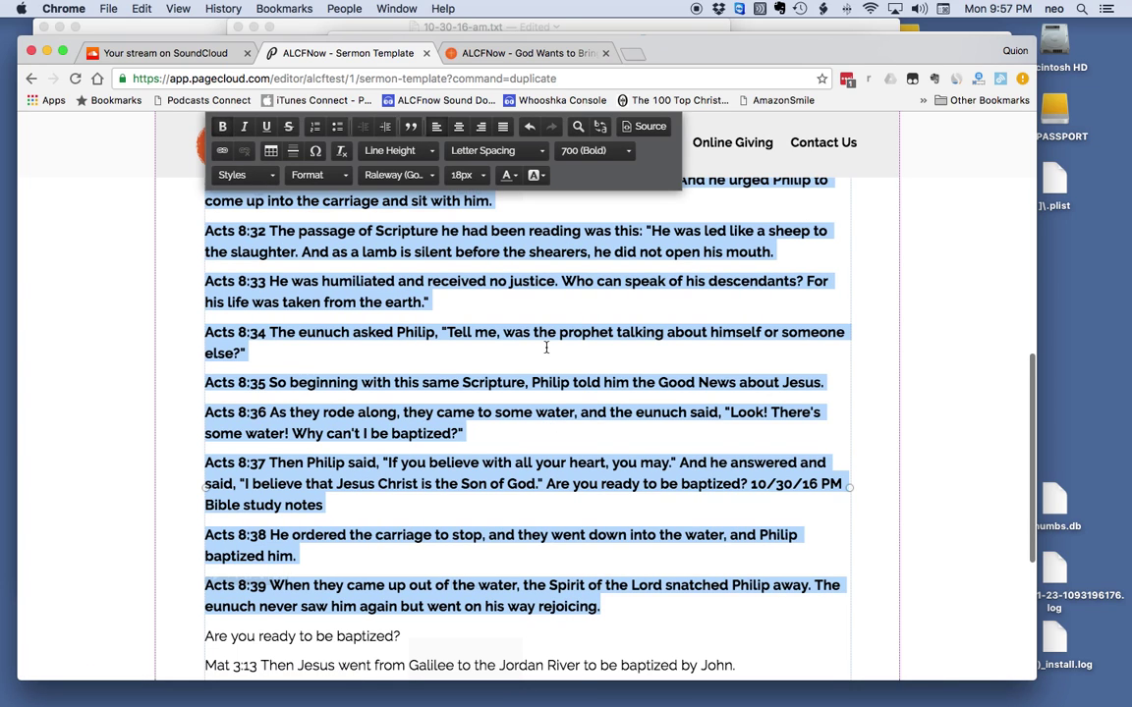
click(581, 437)
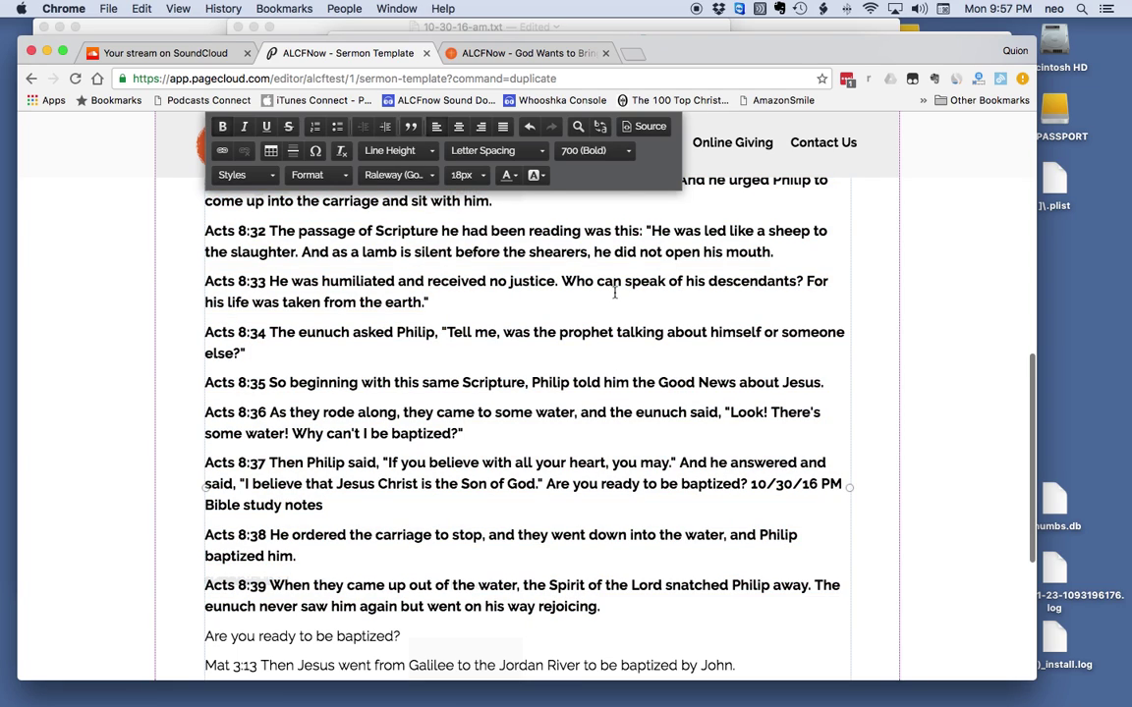
- Justify the entire sermon outline text
scroll(614, 359, down, 2)
scroll(614, 359, up, 8)
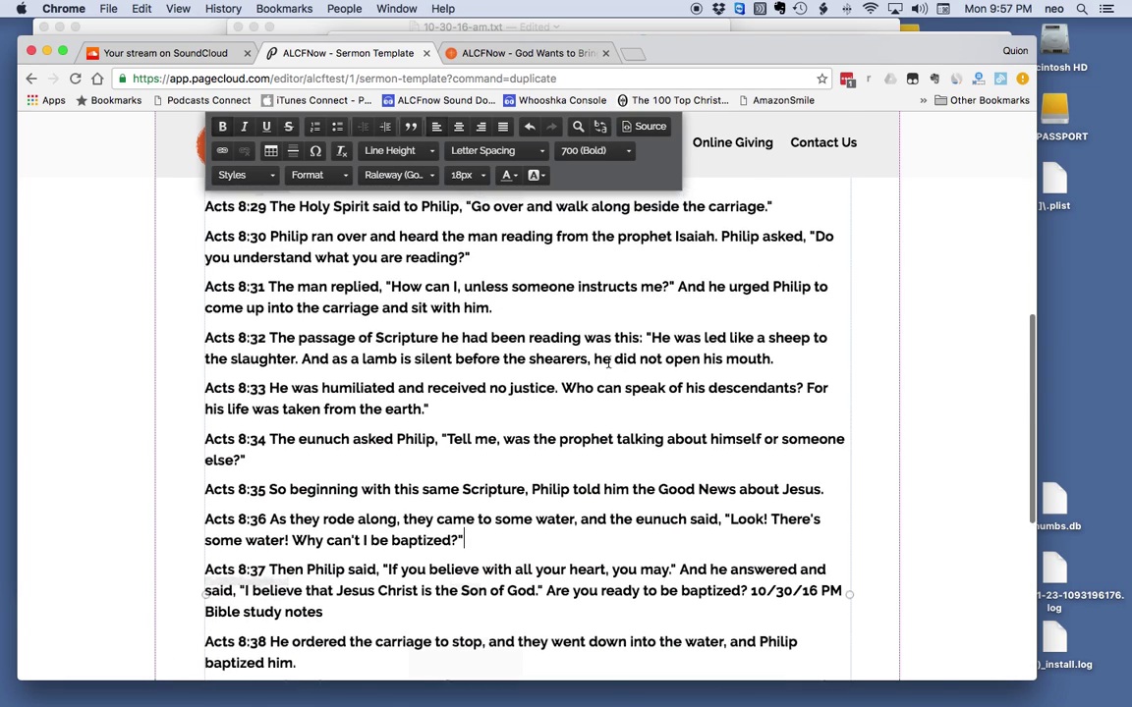
scroll(608, 360, up, 1)
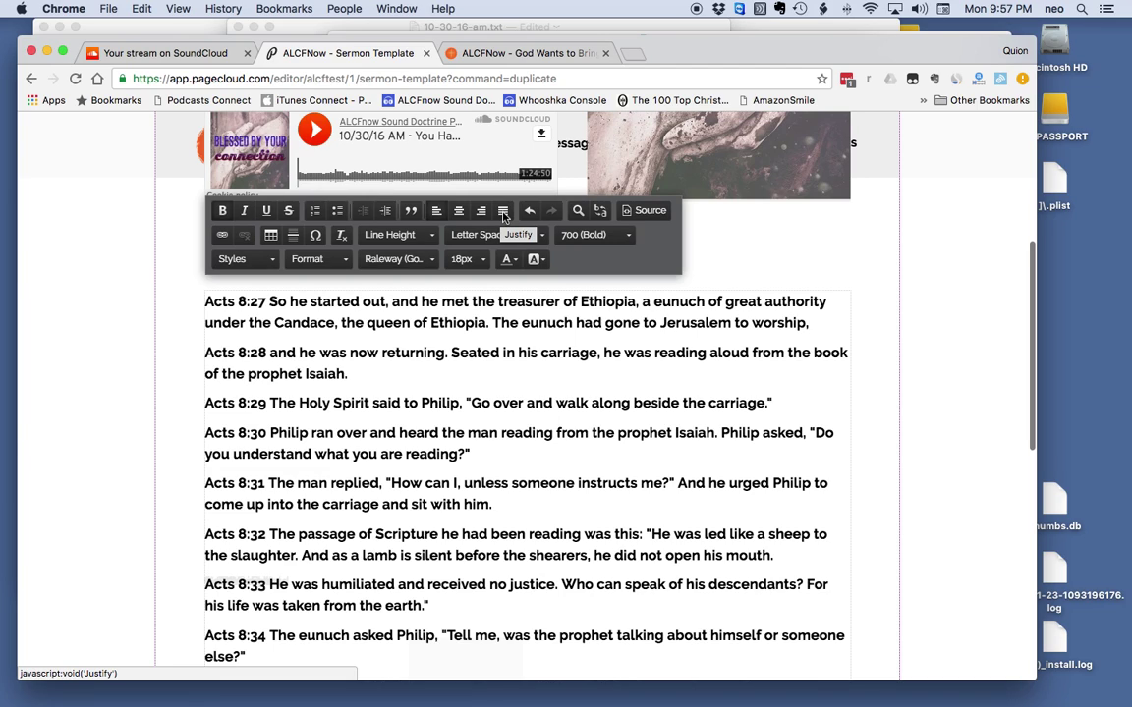
click(359, 374)
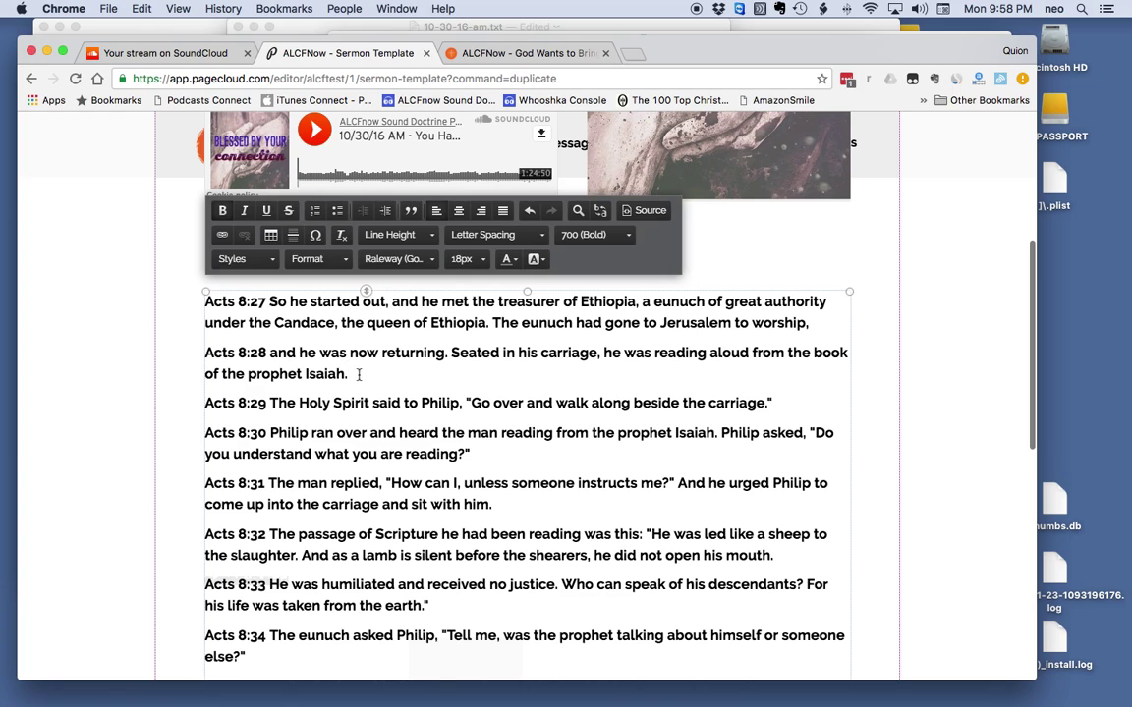
key(super+a)
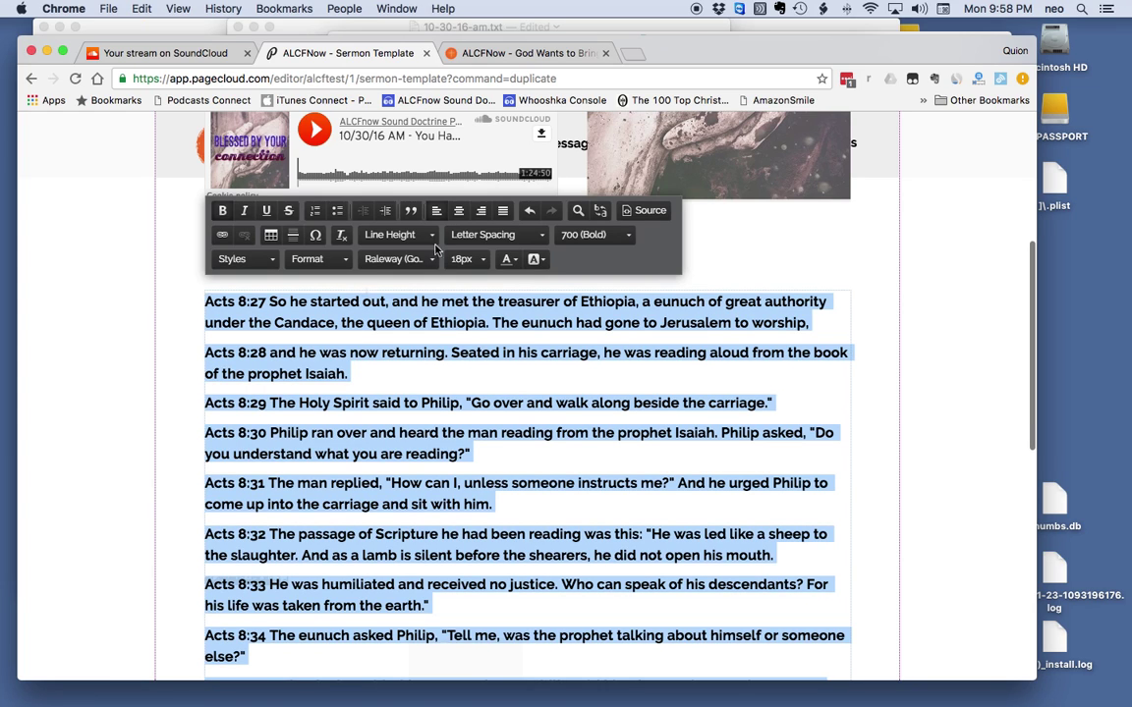
click(504, 213)
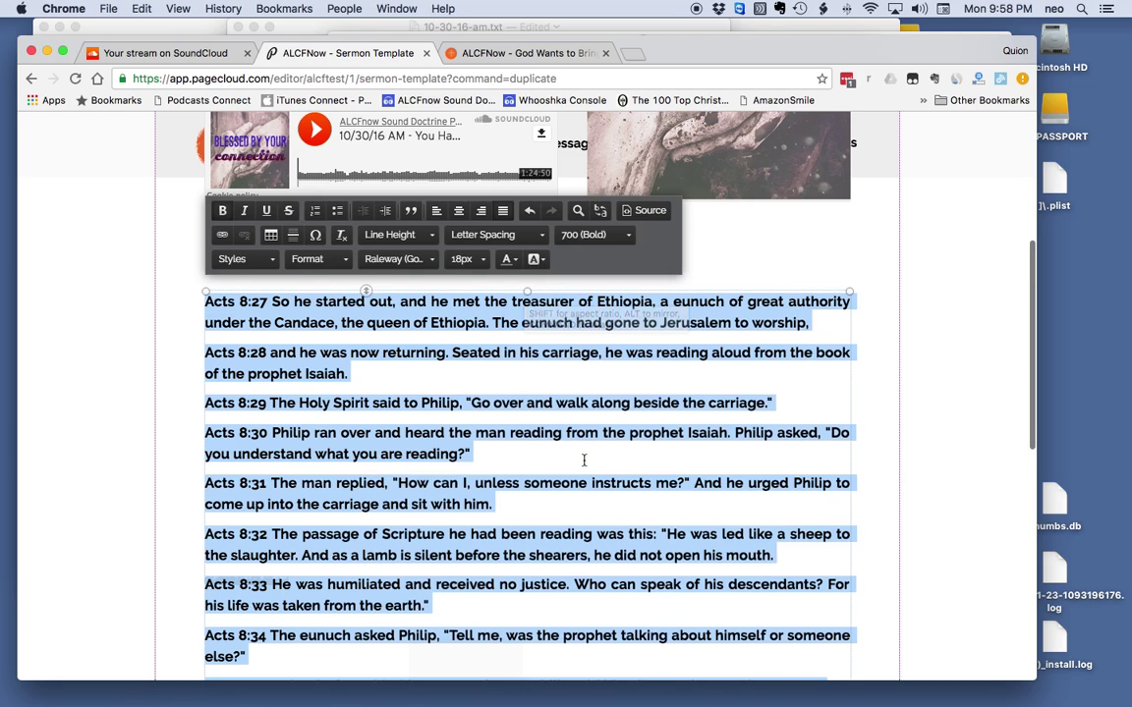
- Check the layout of the whole sermon outline down to the page footer and leave text editing
scroll(583, 460, down, 3)
scroll(584, 459, down, 7)
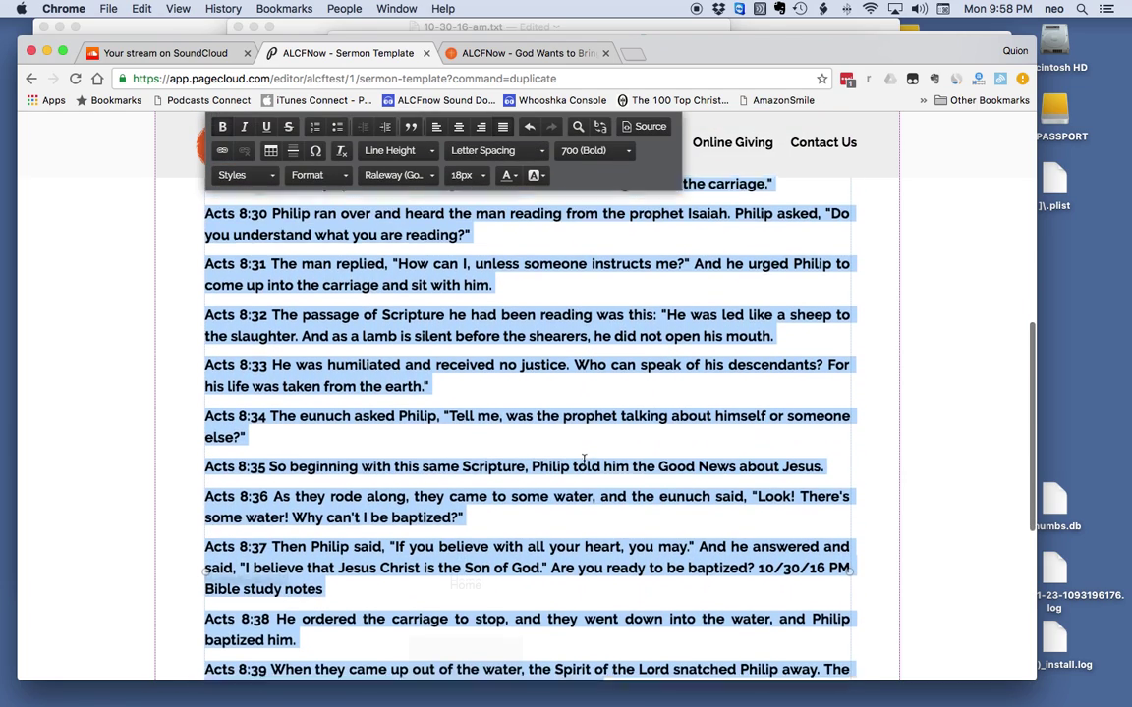
scroll(584, 459, down, 1)
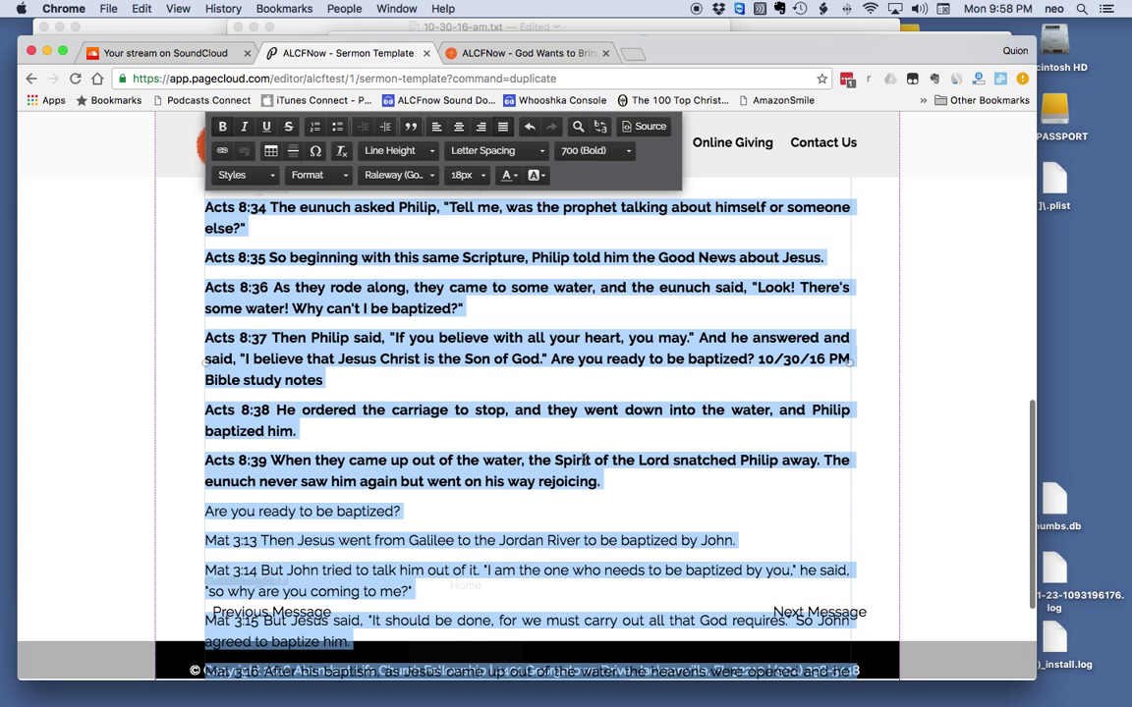
scroll(583, 460, up, 10)
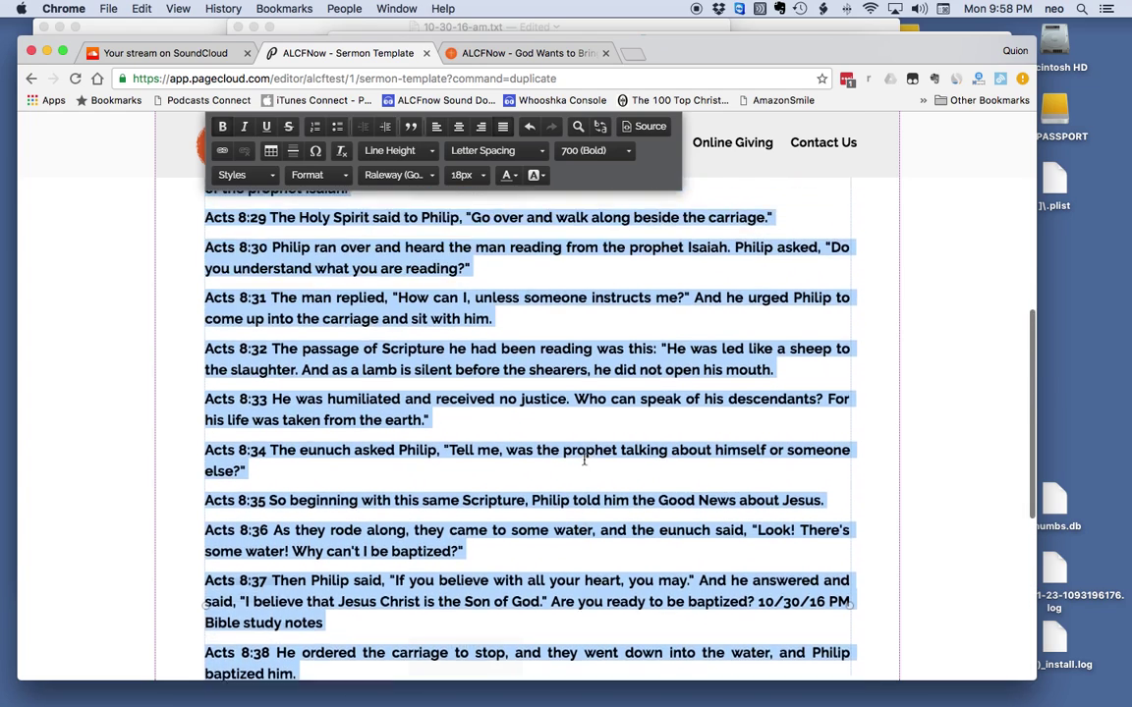
scroll(584, 460, up, 6)
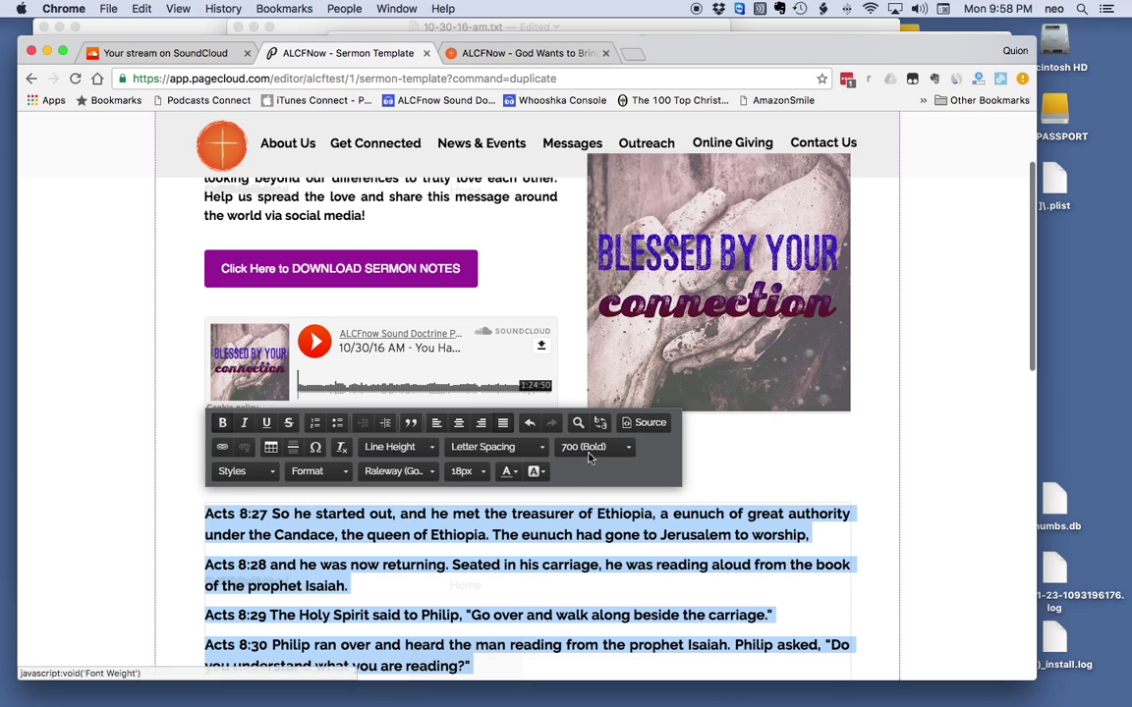
scroll(585, 481, down, 2)
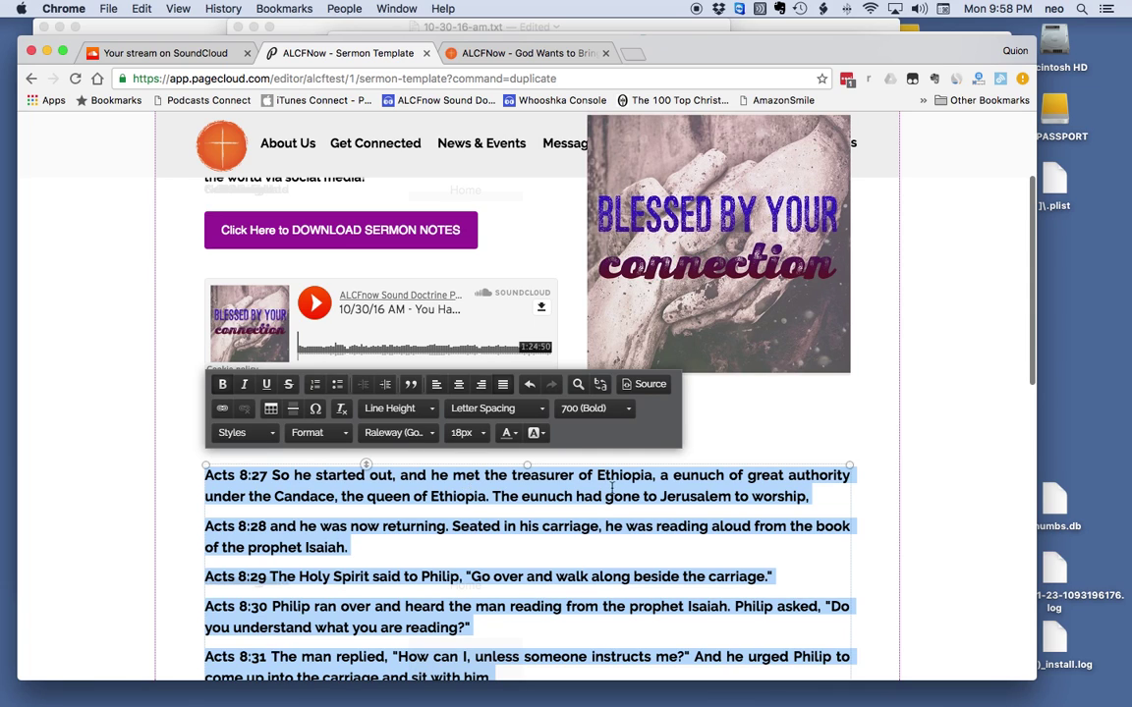
scroll(611, 486, down, 6)
scroll(577, 479, down, 5)
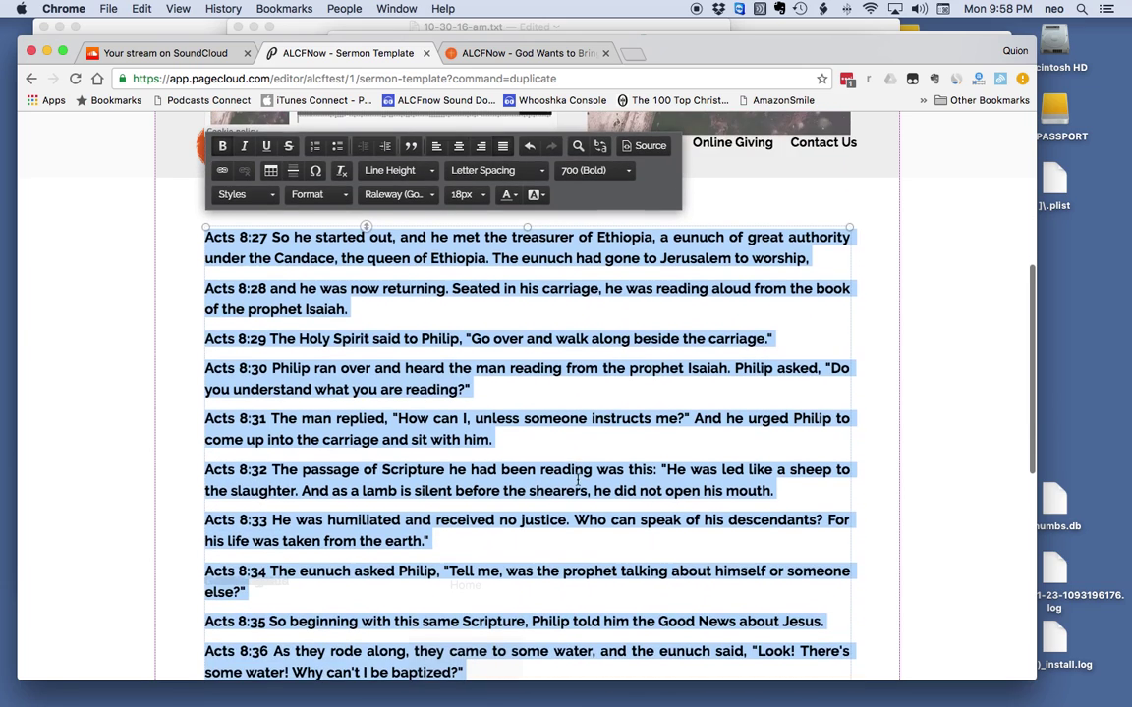
scroll(561, 481, down, 10)
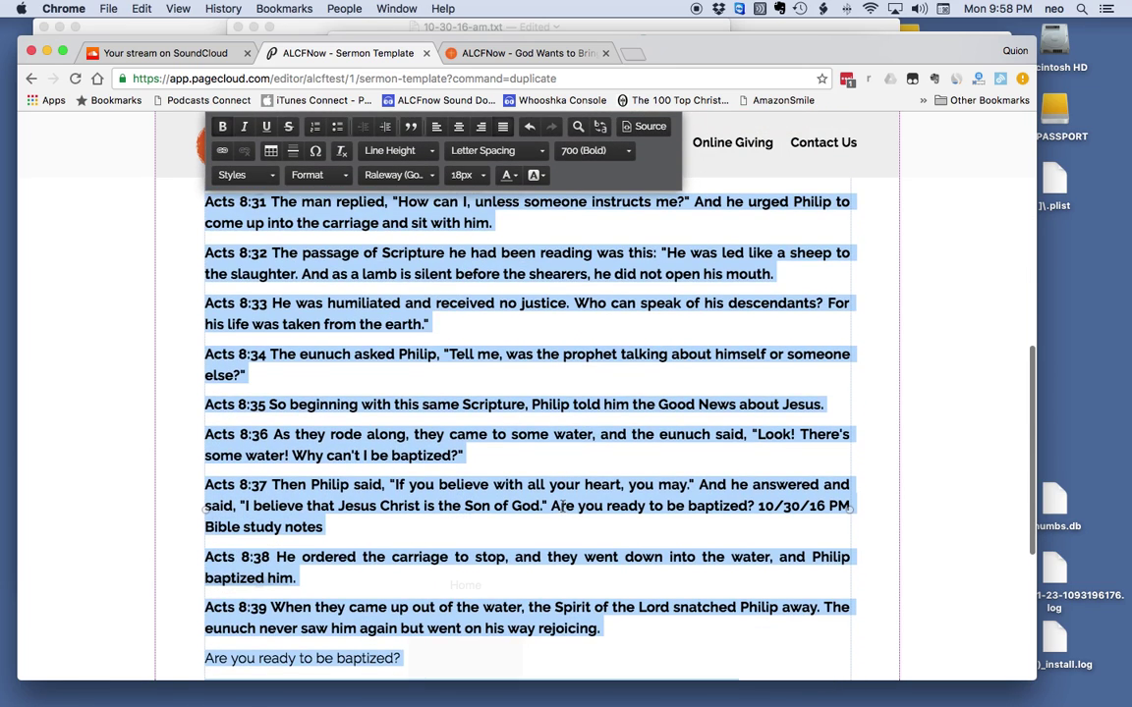
key(Escape)
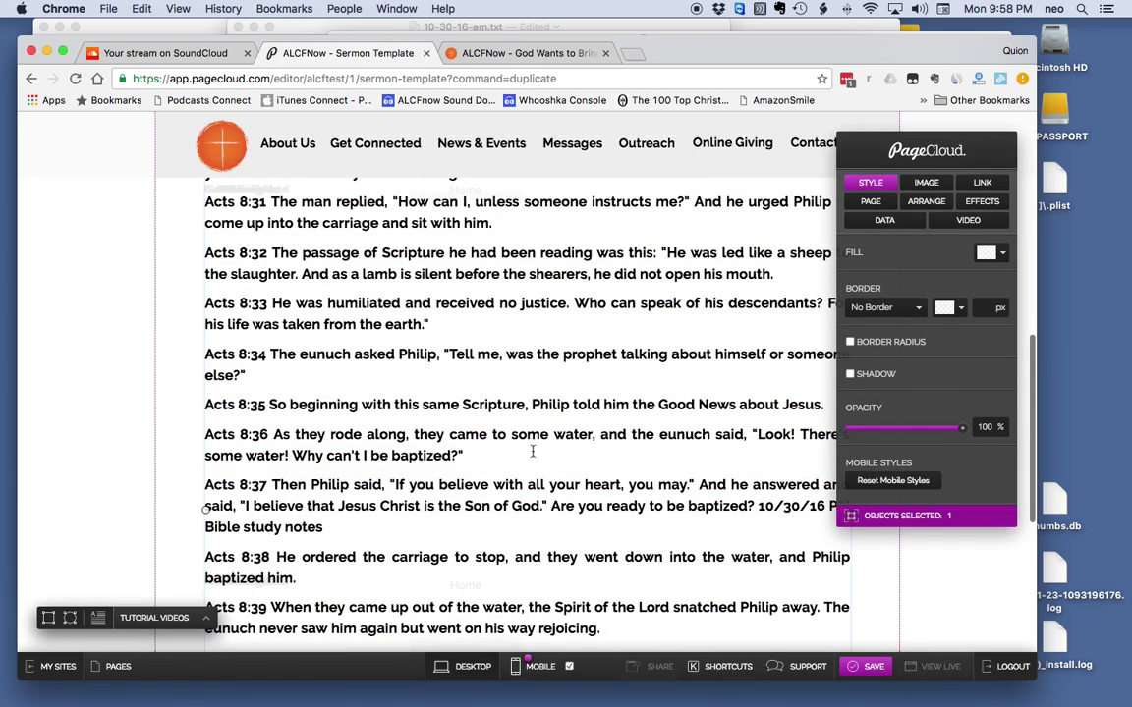
scroll(532, 451, down, 15)
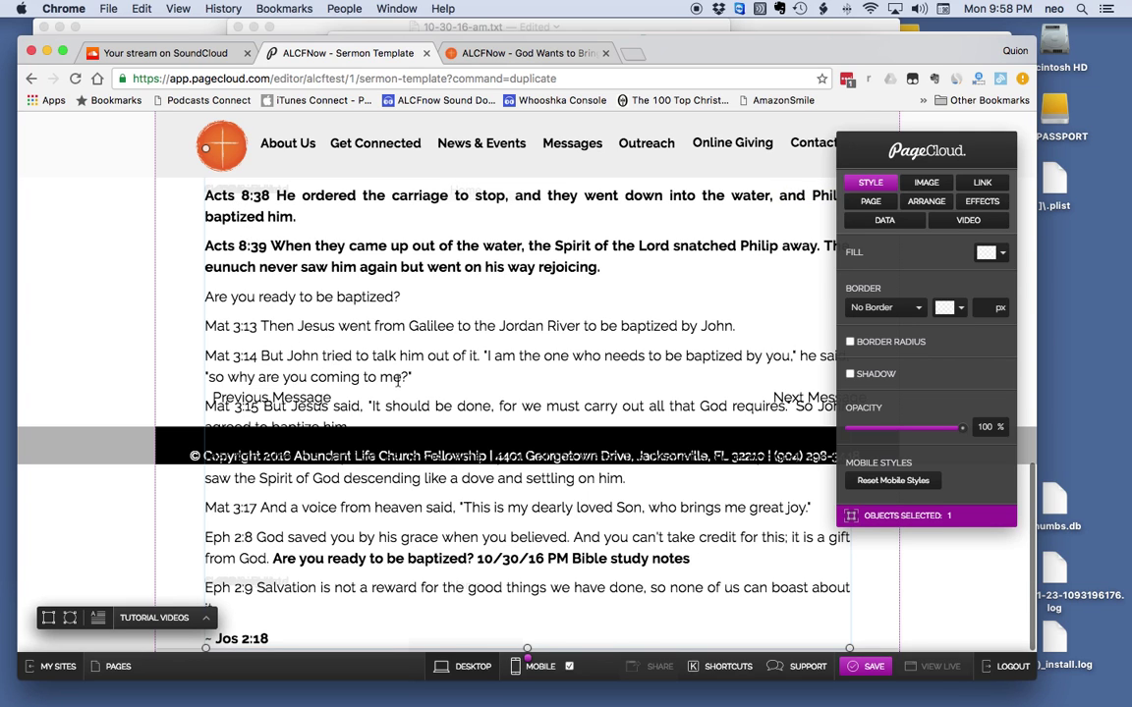
scroll(335, 328, up, 4)
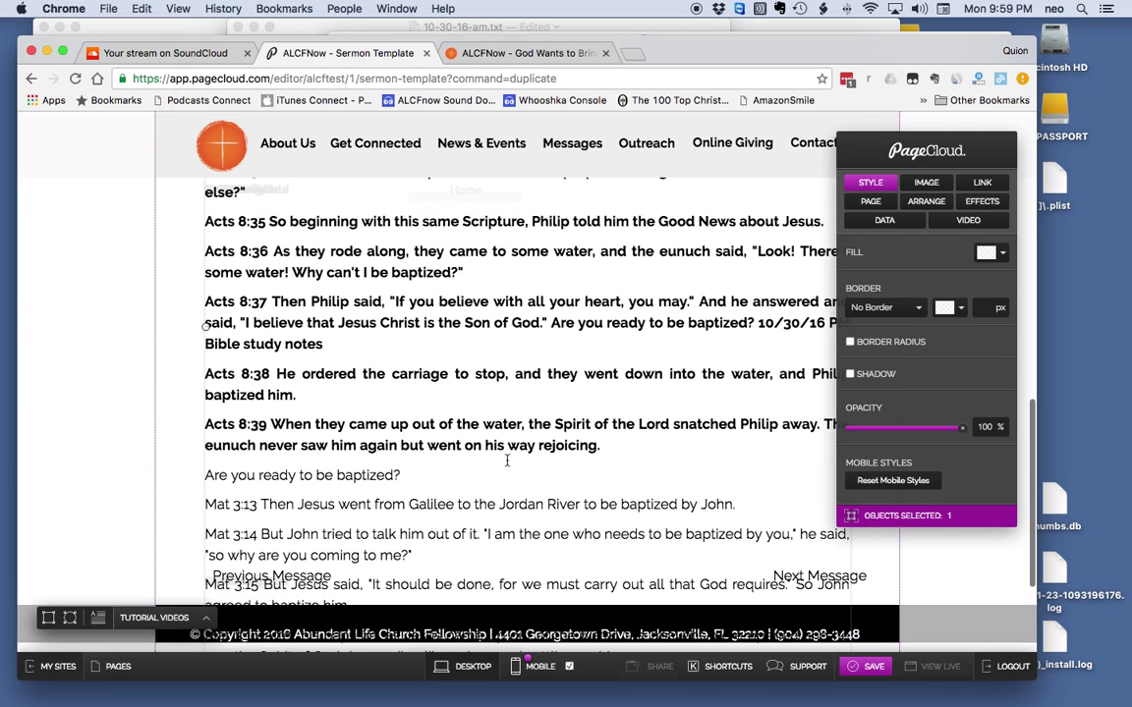
scroll(507, 449, down, 2)
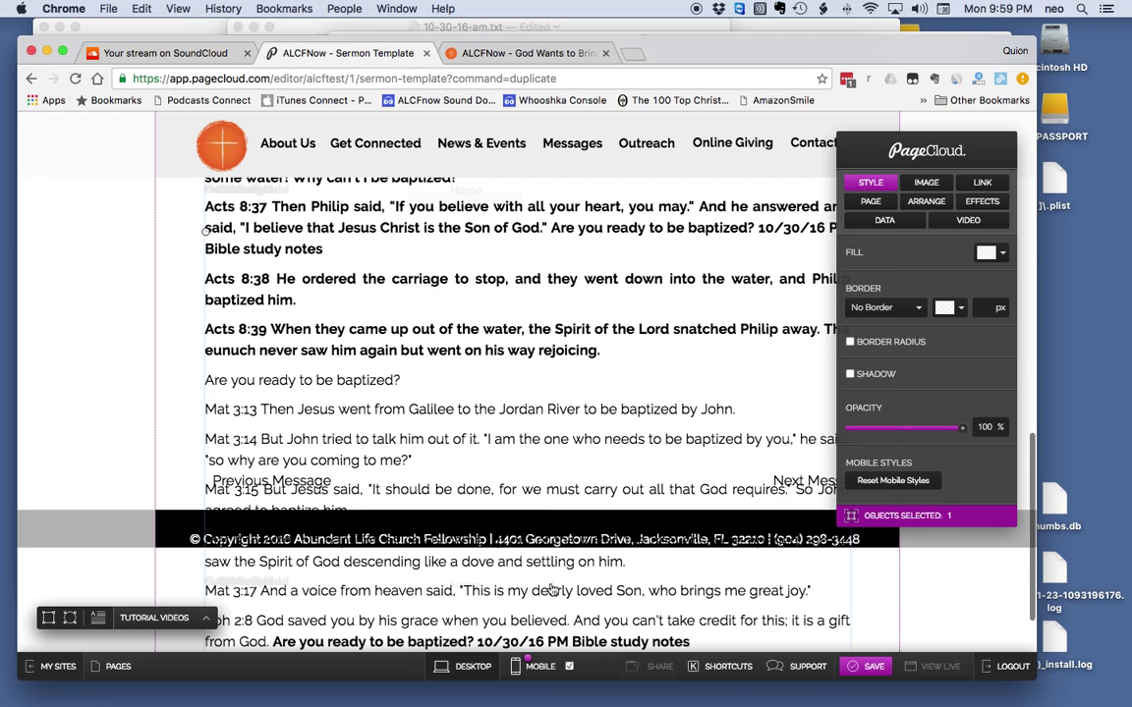
- Switch the page to the mobile layout and bring up the start of its sermon outline
click(543, 668)
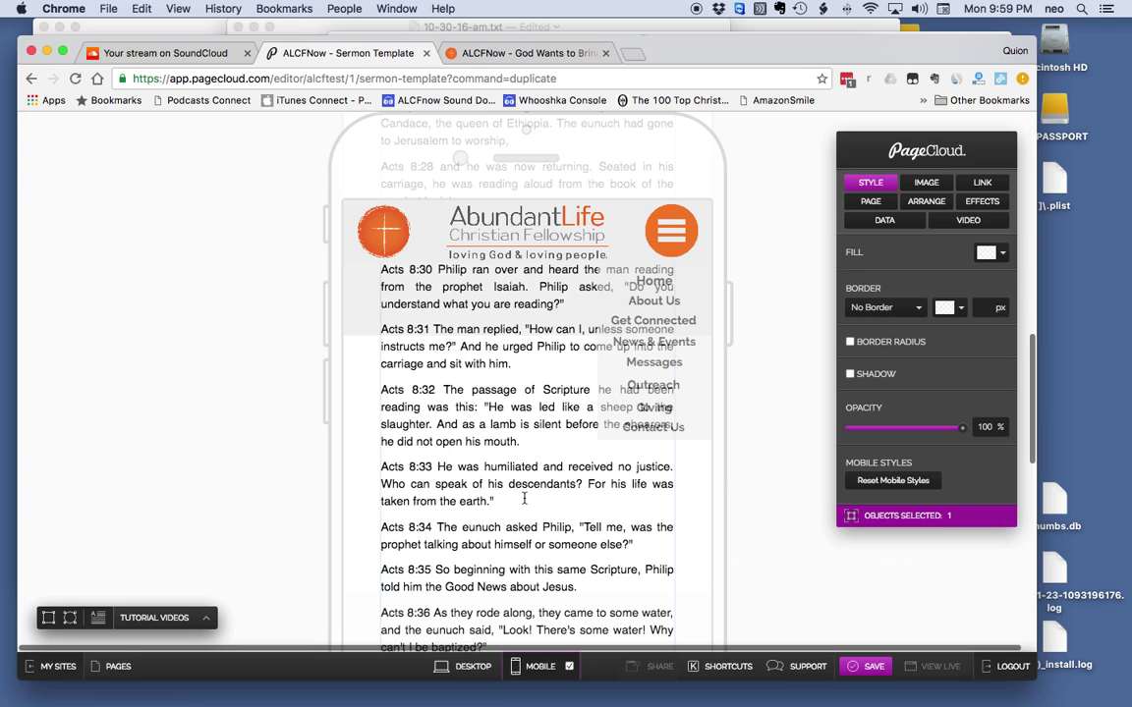
scroll(524, 498, up, 8)
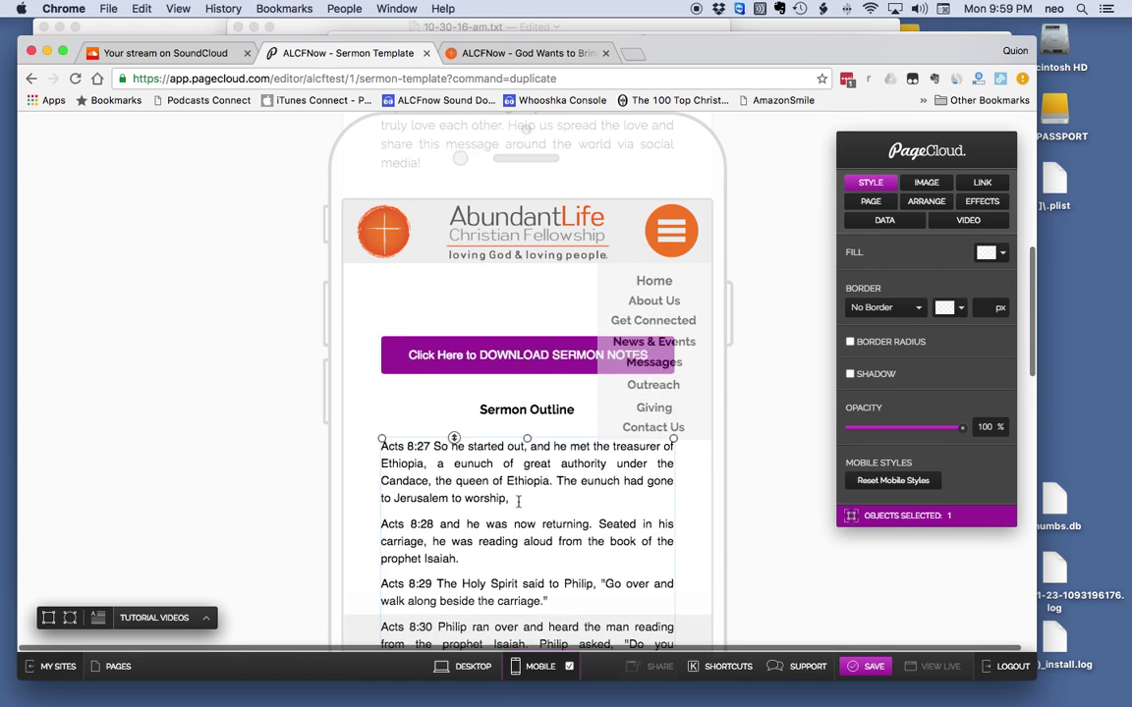
scroll(519, 502, down, 2)
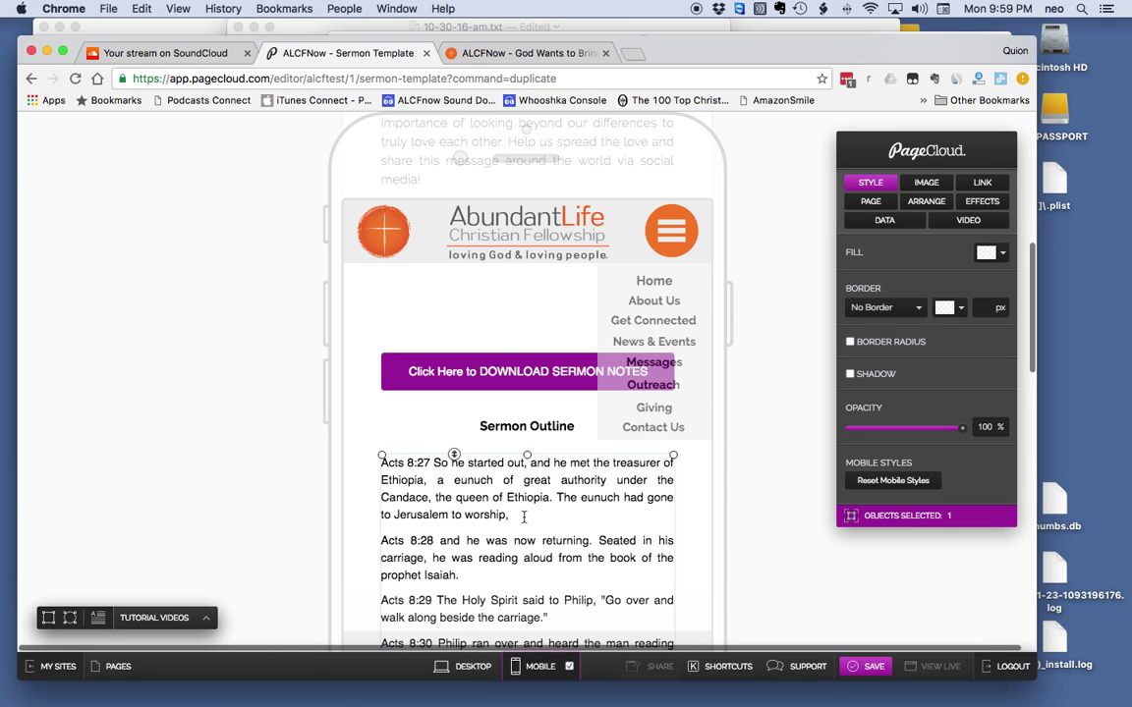
scroll(535, 517, down, 2)
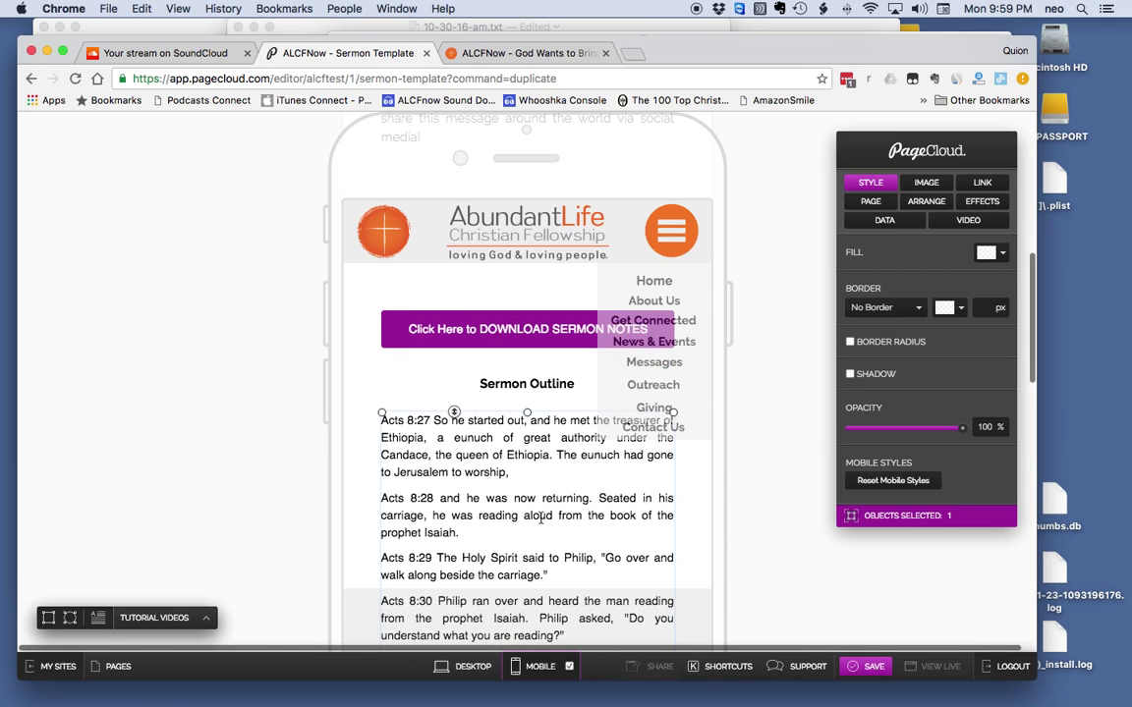
- Format the Acts 8:27 verse in the mobile outline as Raleway (Google), 18px and bold
double_click(518, 475)
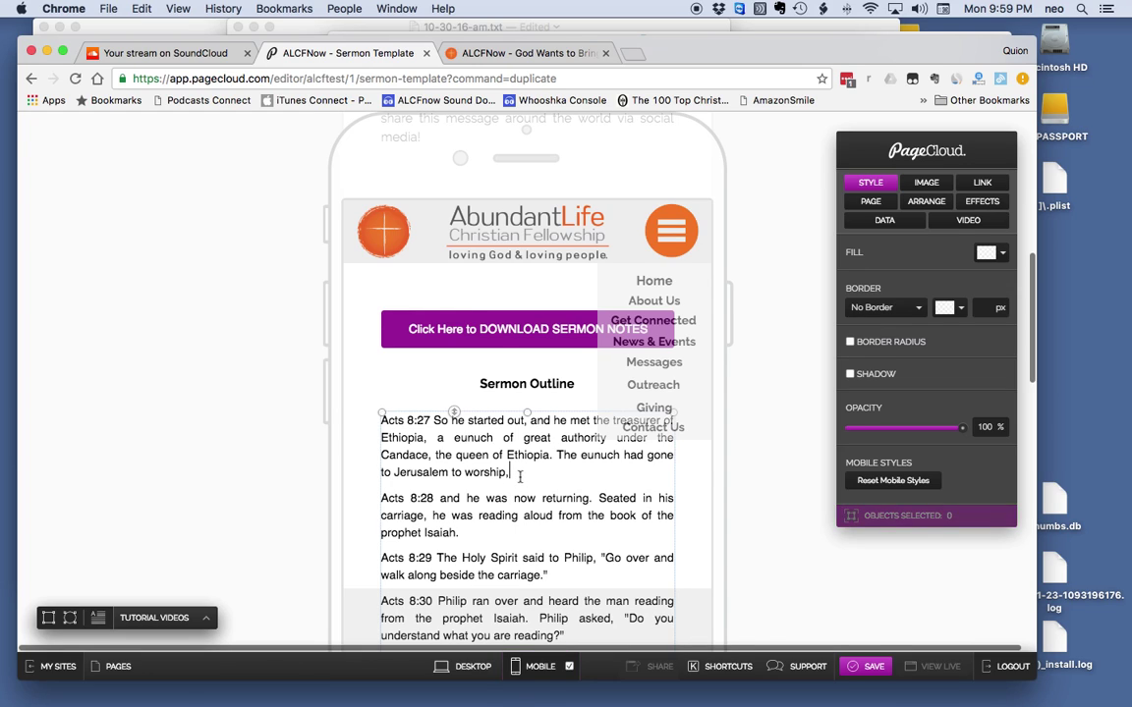
click(516, 473)
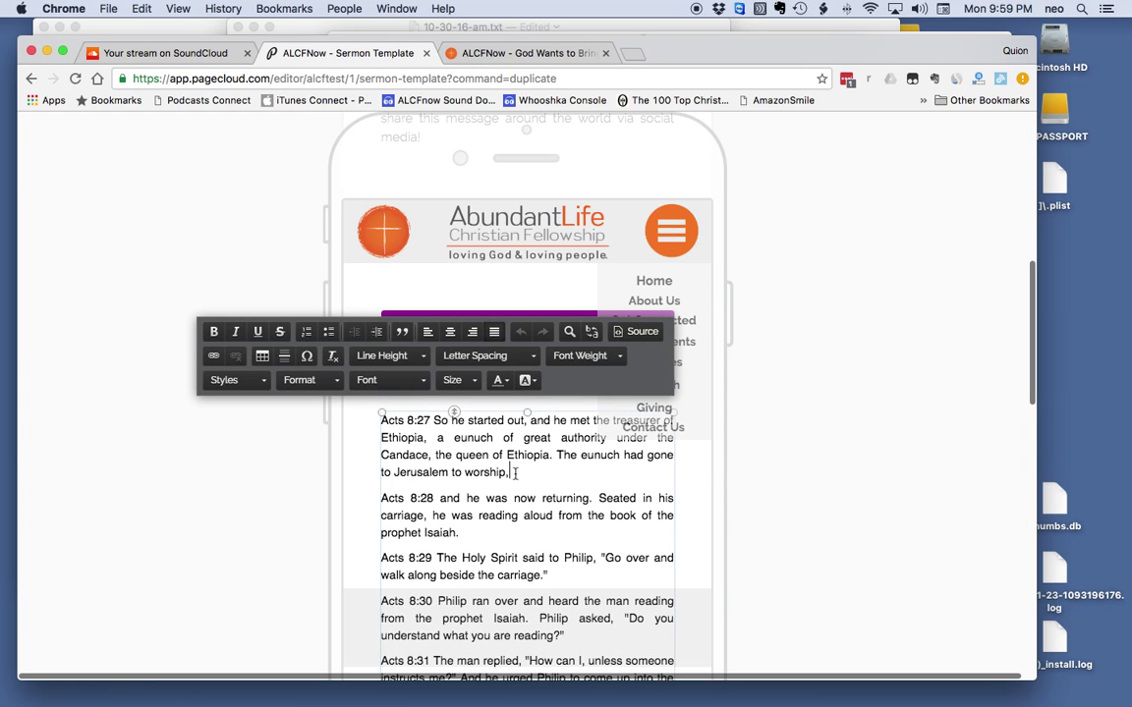
drag(515, 473, 383, 420)
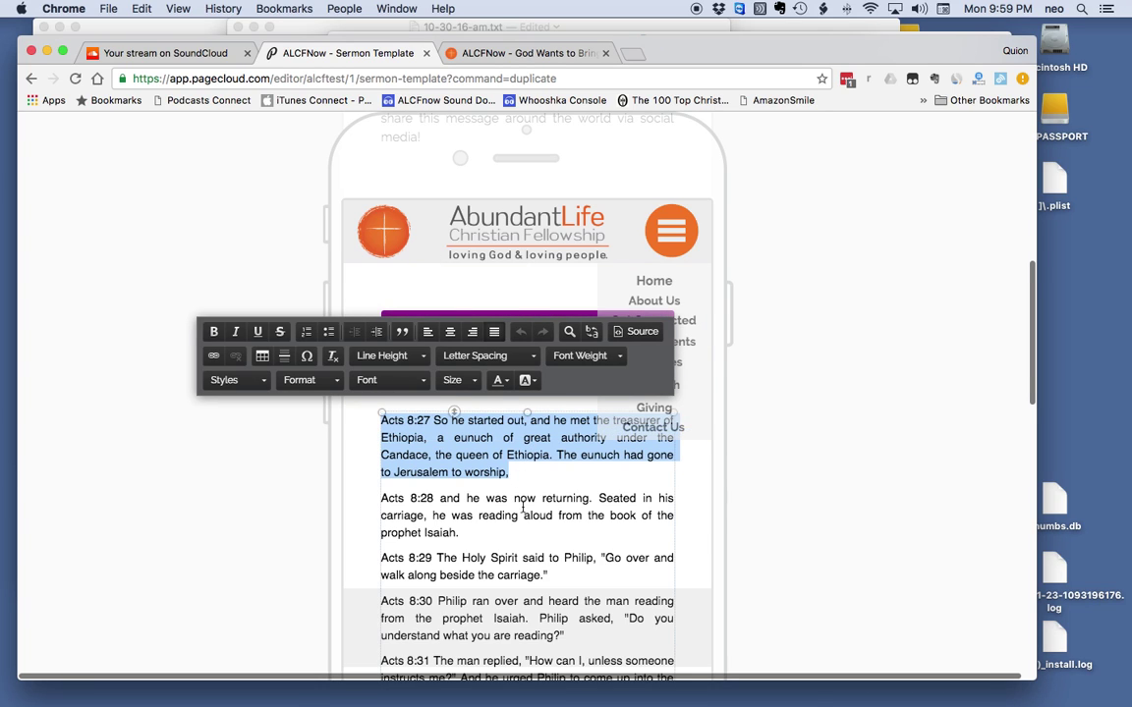
scroll(524, 506, up, 2)
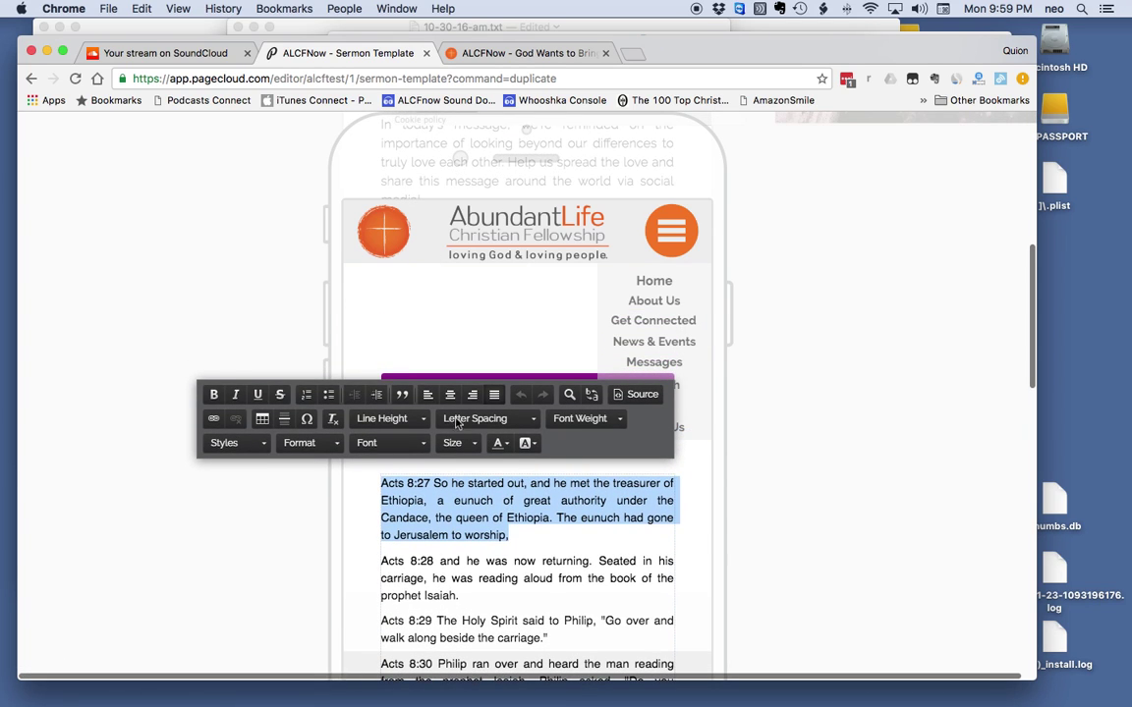
click(398, 443)
click(414, 462)
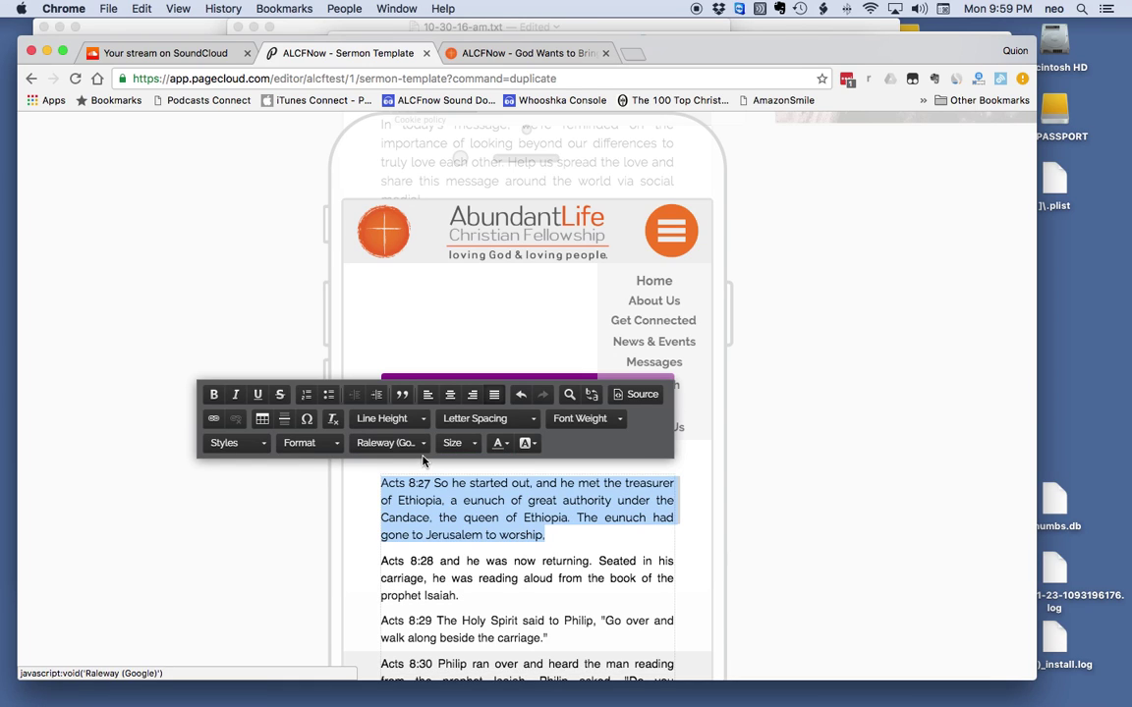
click(454, 443)
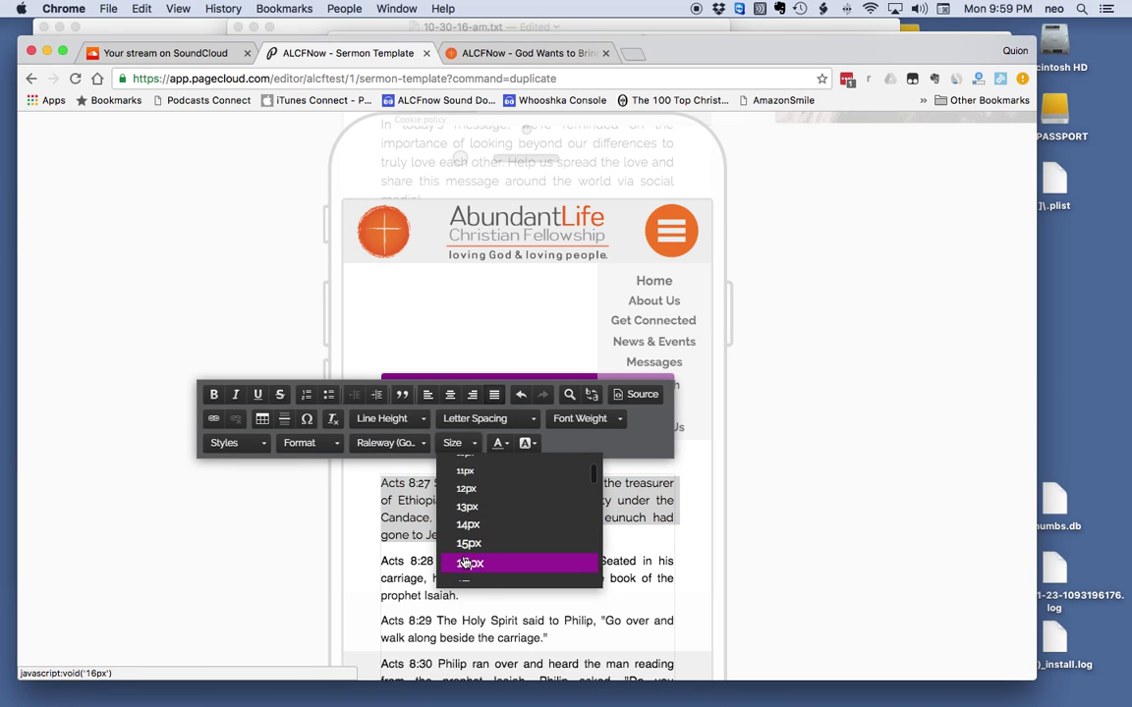
scroll(470, 562, down, 3)
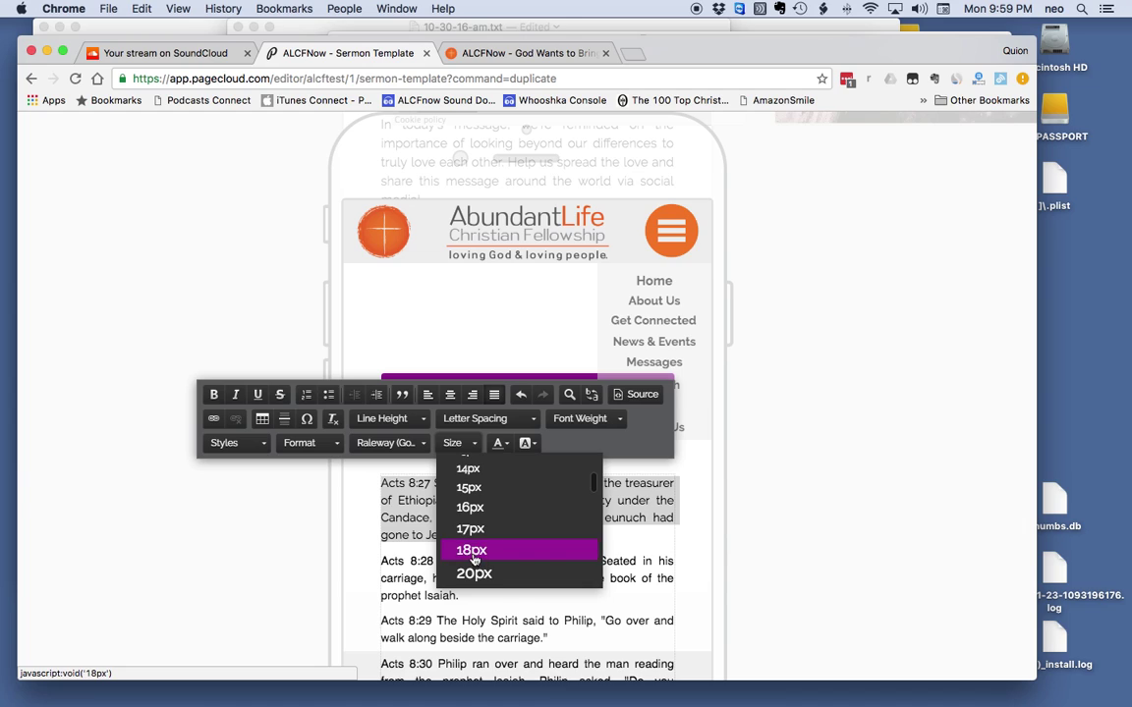
click(472, 554)
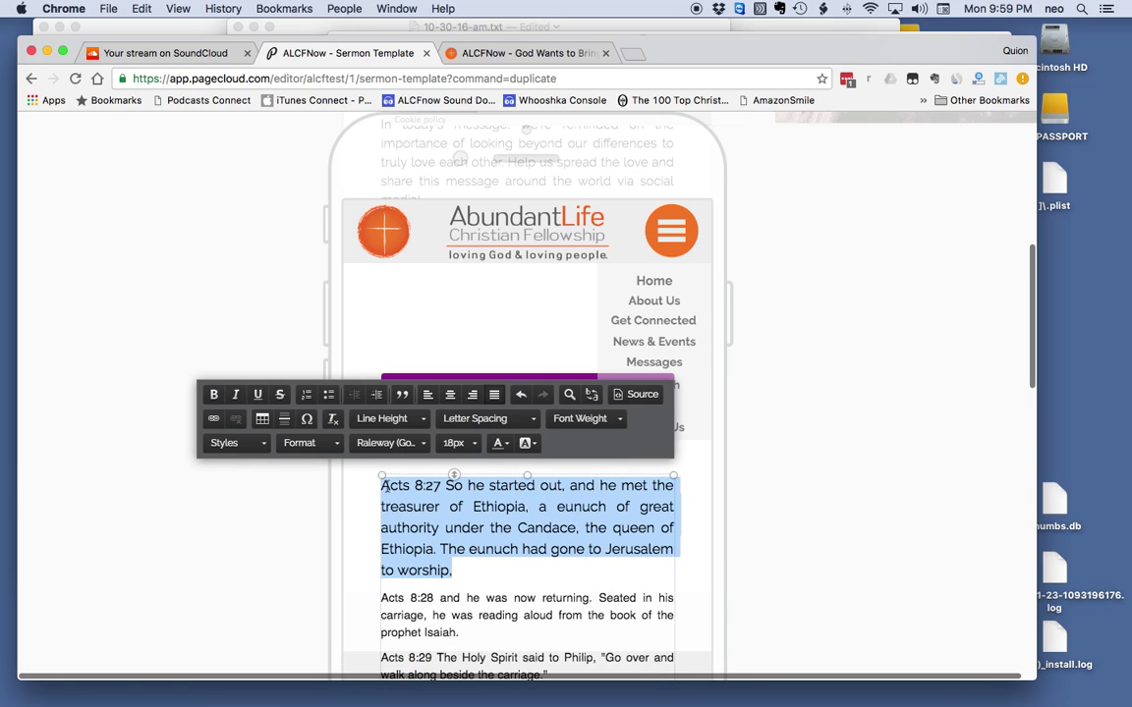
click(213, 395)
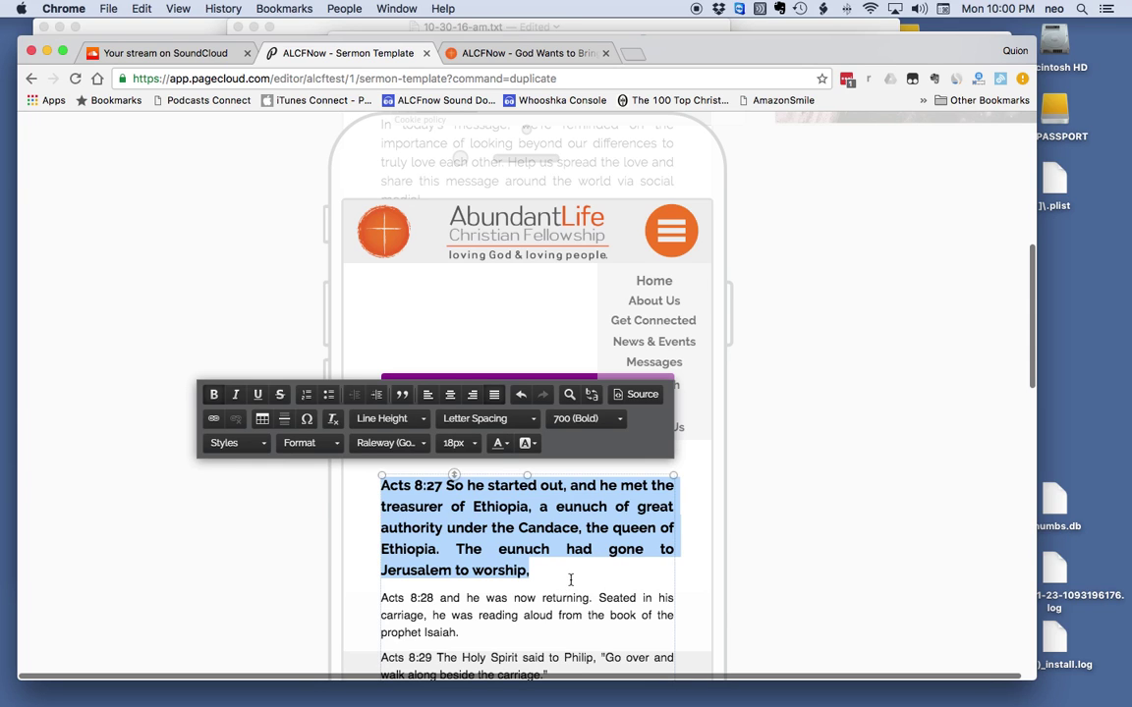
- Leave text editing at the end of the mobile outline and compare its message links with the desktop layout's footer area
scroll(568, 575, down, 1)
scroll(570, 580, down, 5)
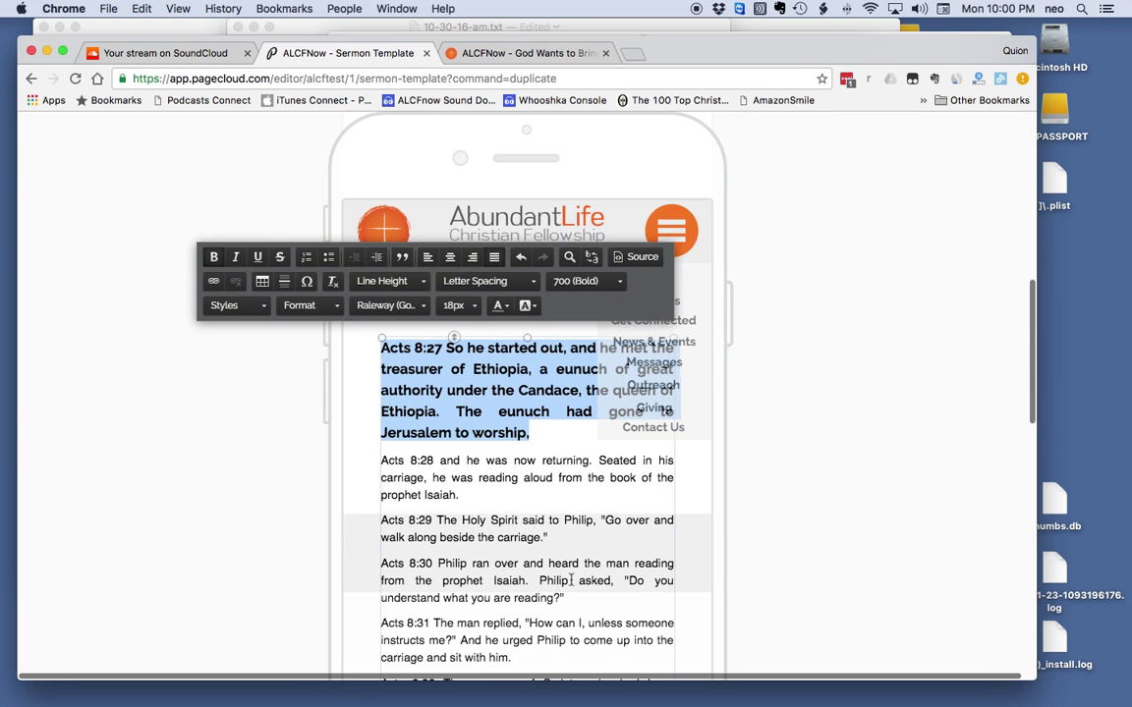
scroll(571, 581, down, 20)
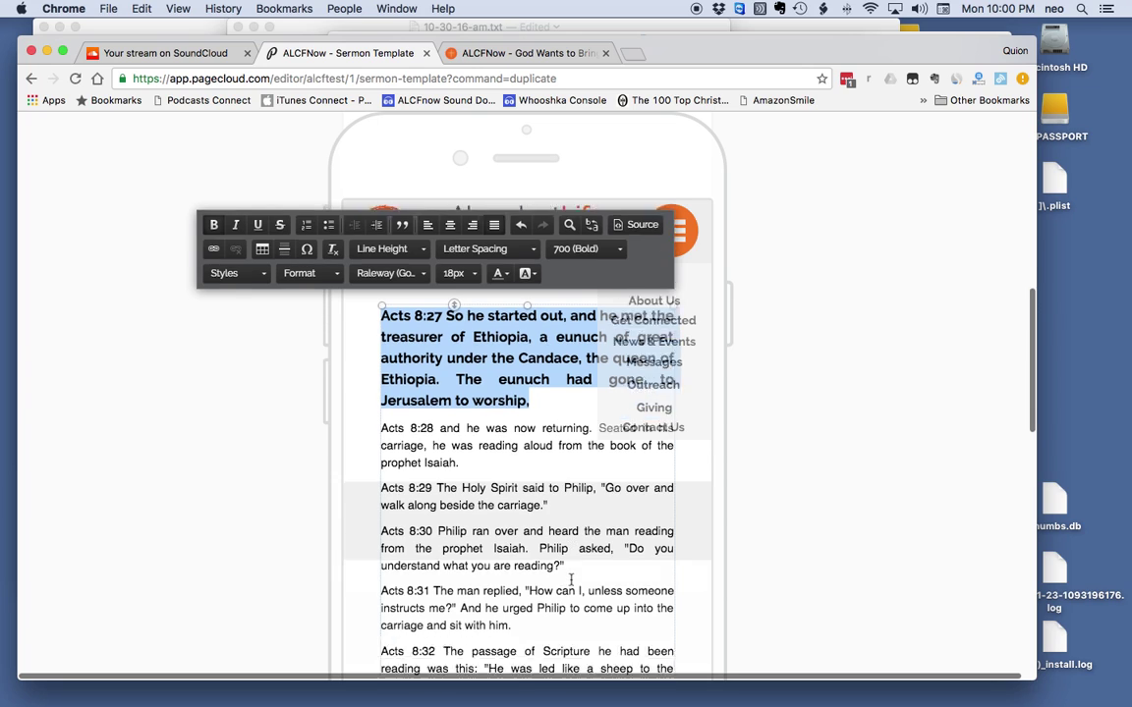
scroll(571, 579, down, 15)
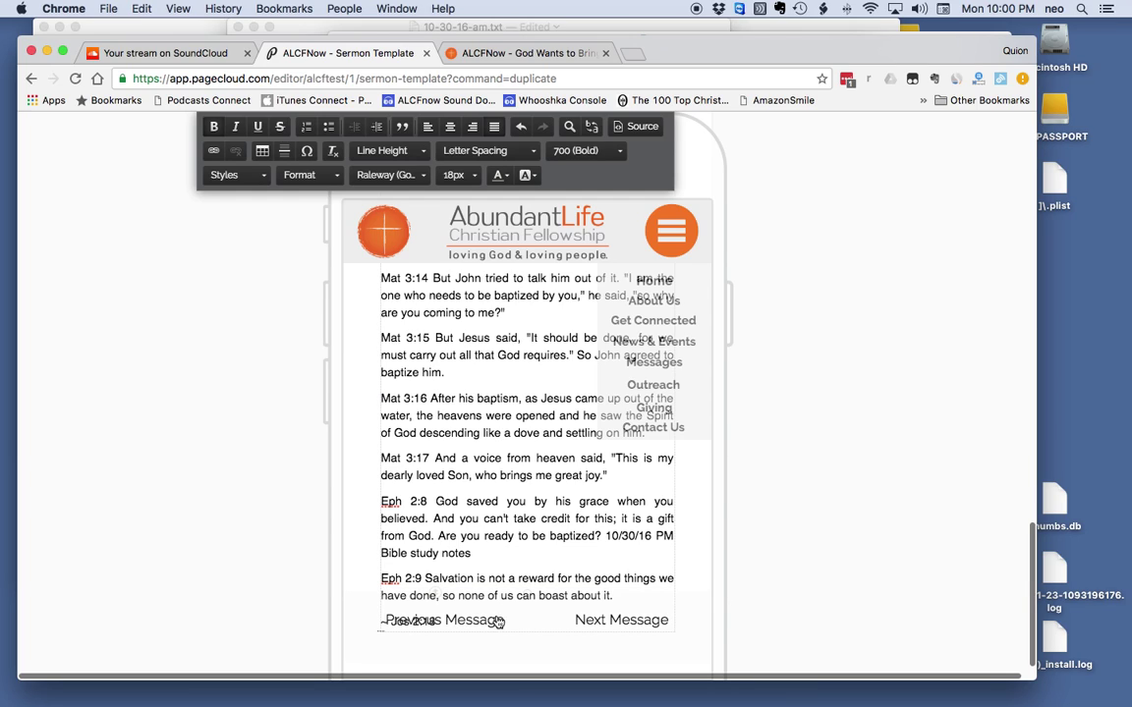
click(764, 627)
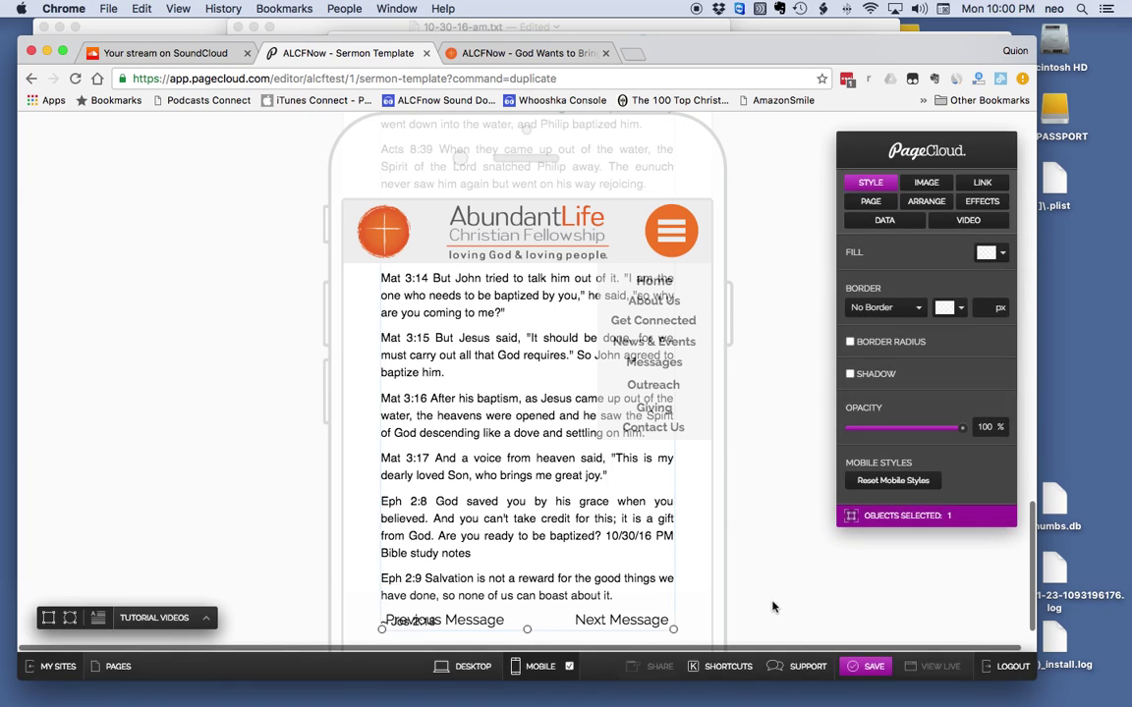
scroll(752, 582, down, 1)
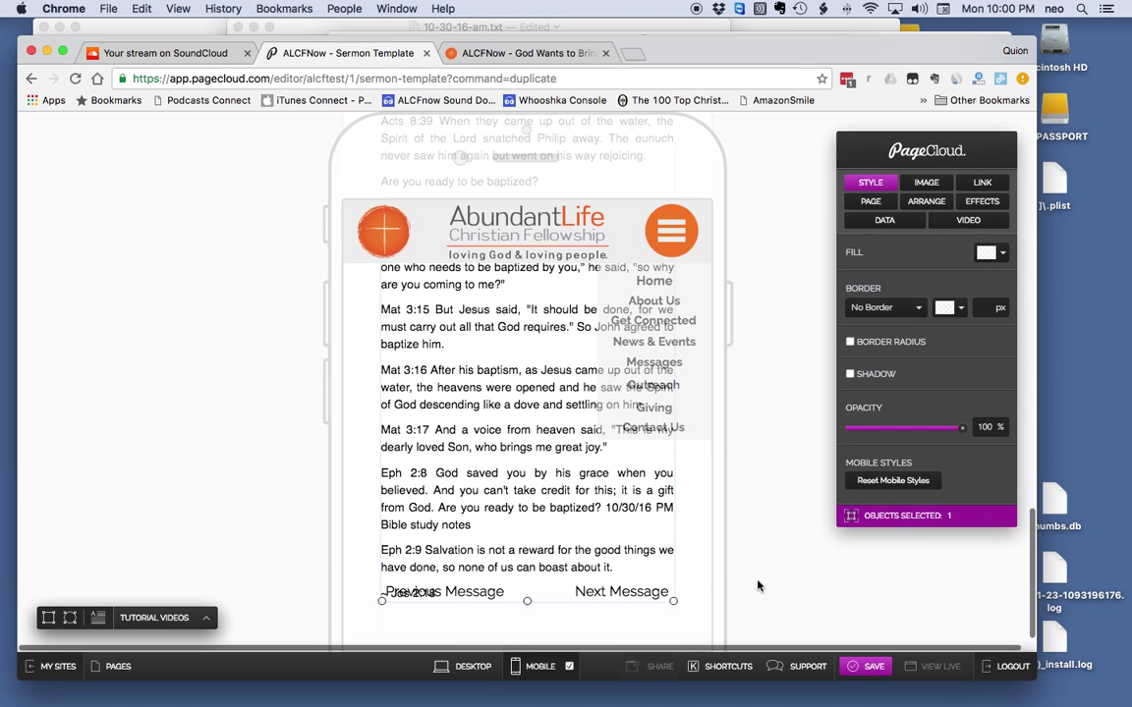
click(469, 668)
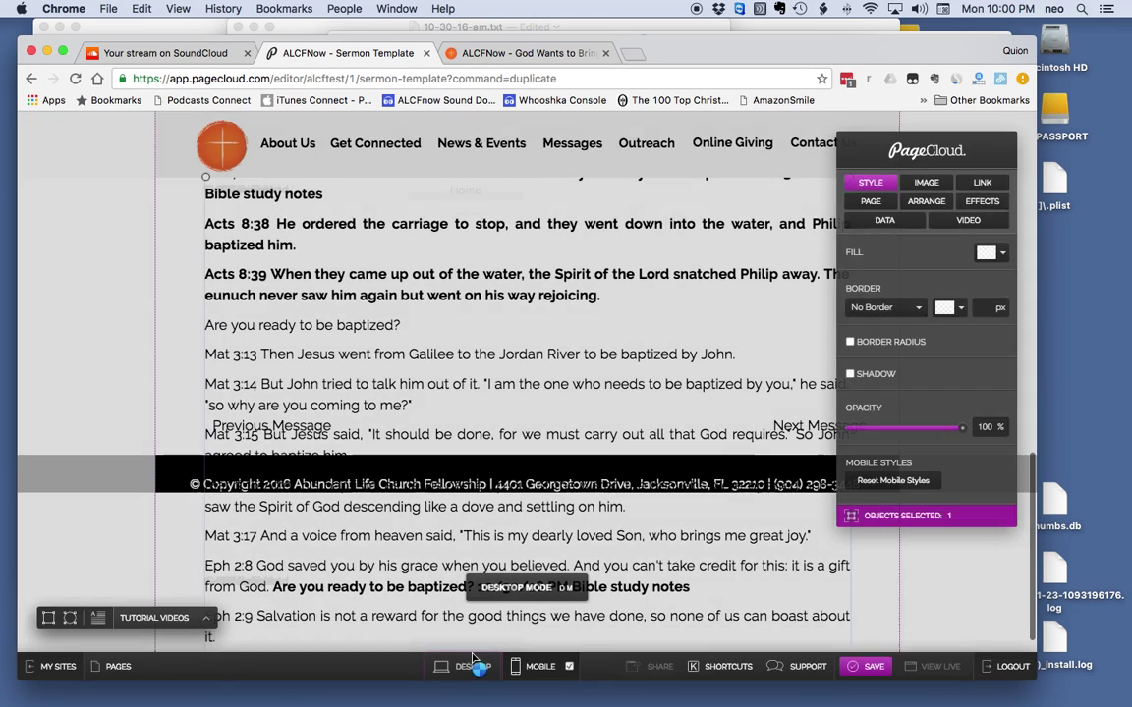
scroll(498, 572, down, 1)
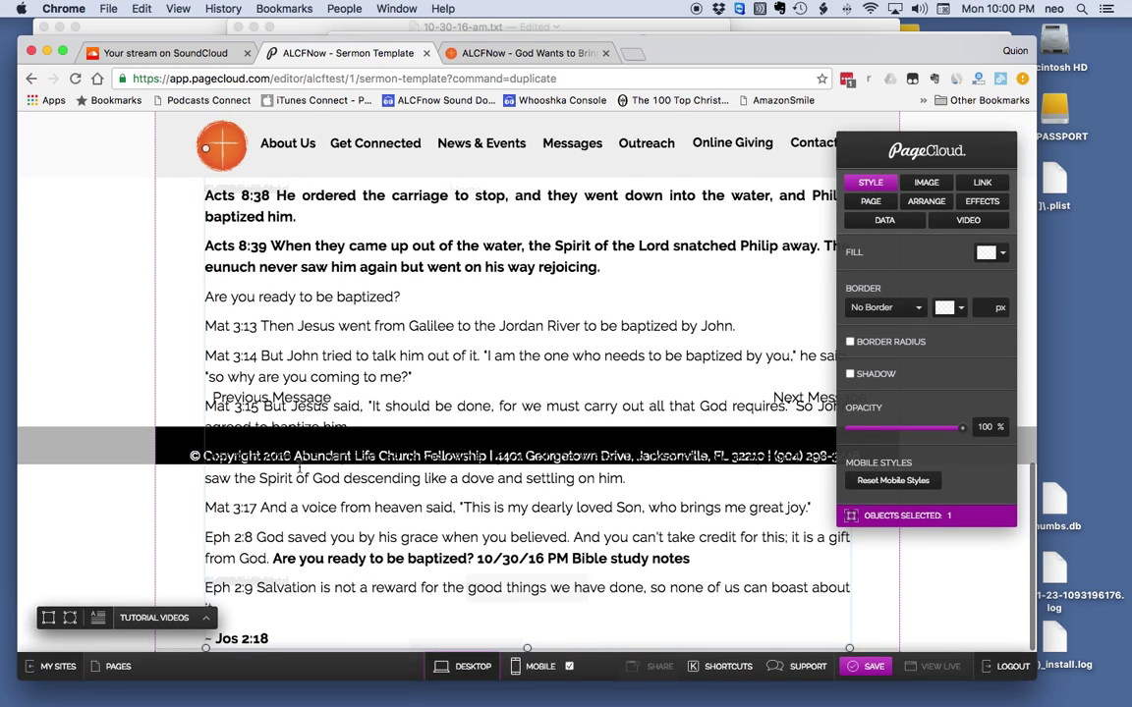
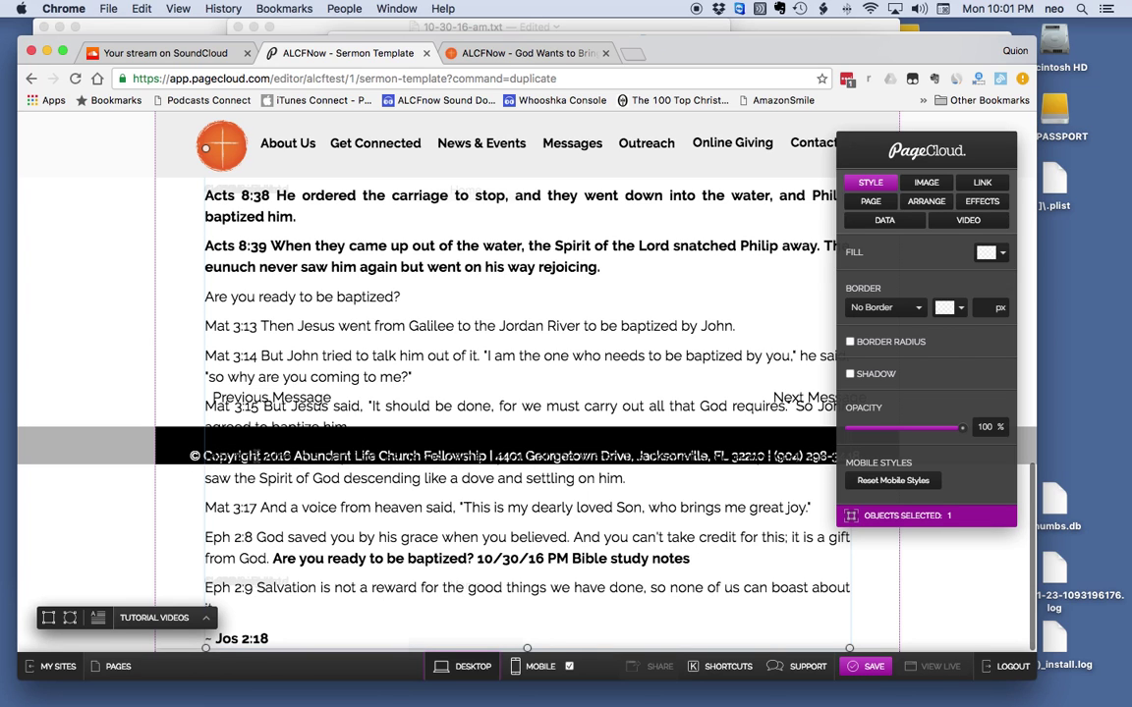
- Return to the mobile layout and slide the Previous Message and Next Message links down, well below the outline's last line
click(522, 668)
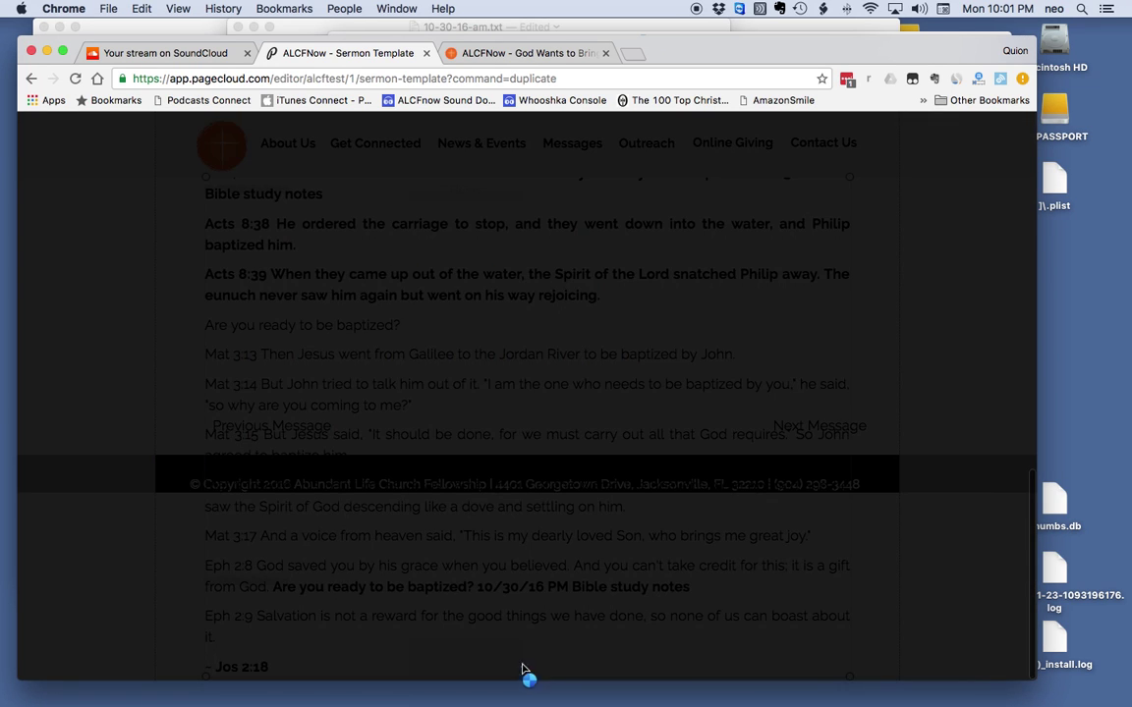
scroll(432, 545, down, 15)
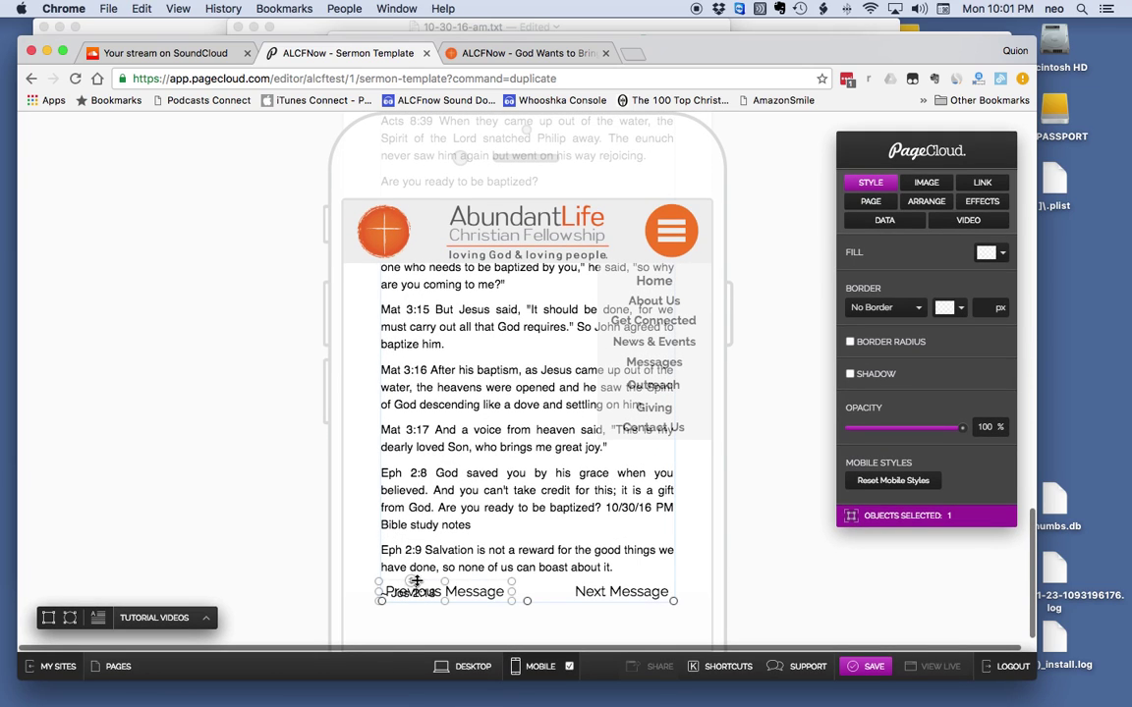
click(605, 596)
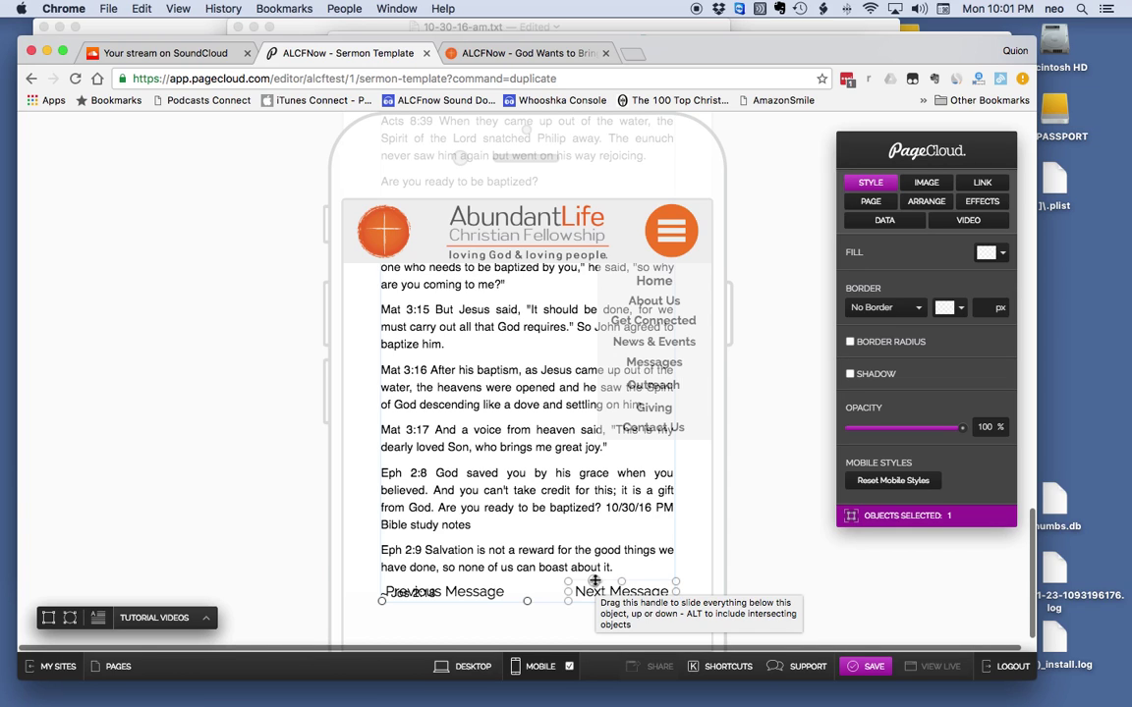
click(594, 580)
drag(595, 581, 600, 641)
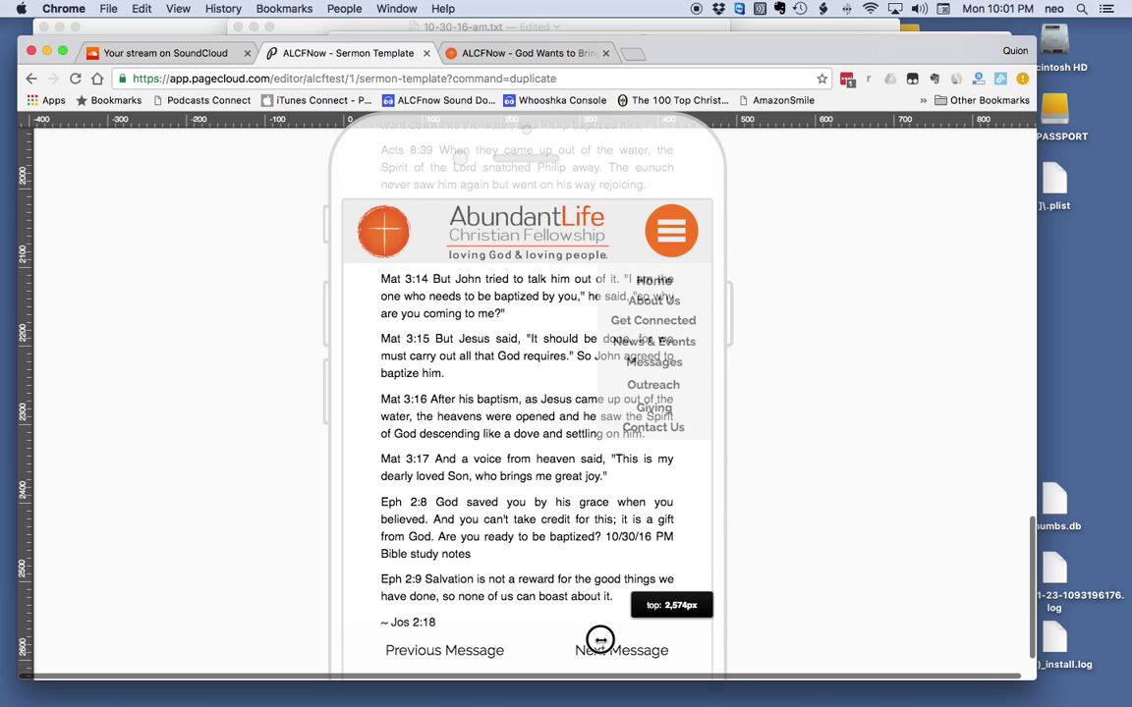
mouse_move(600, 642)
mouse_down()
mouse_move(600, 661)
mouse_move(594, 626)
mouse_move(595, 644)
mouse_up()
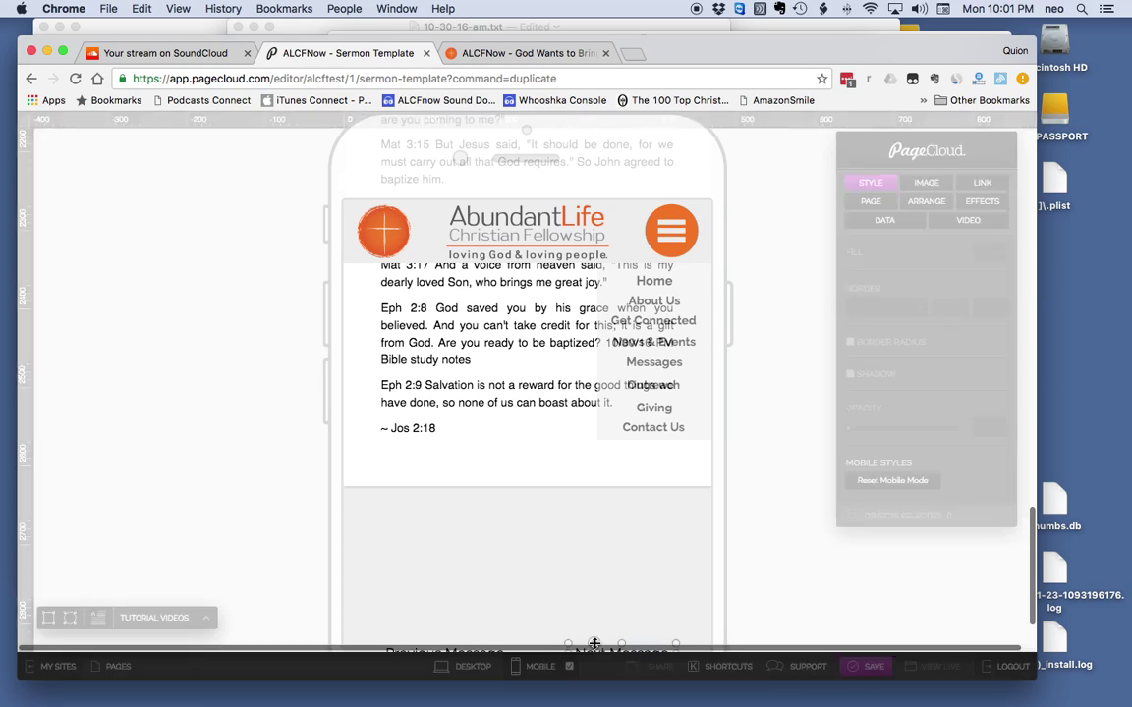
- Examine the mobile sermon outline from its first verse down to the message links for font consistency and spacing
scroll(500, 473, down, 2)
scroll(568, 479, up, 10)
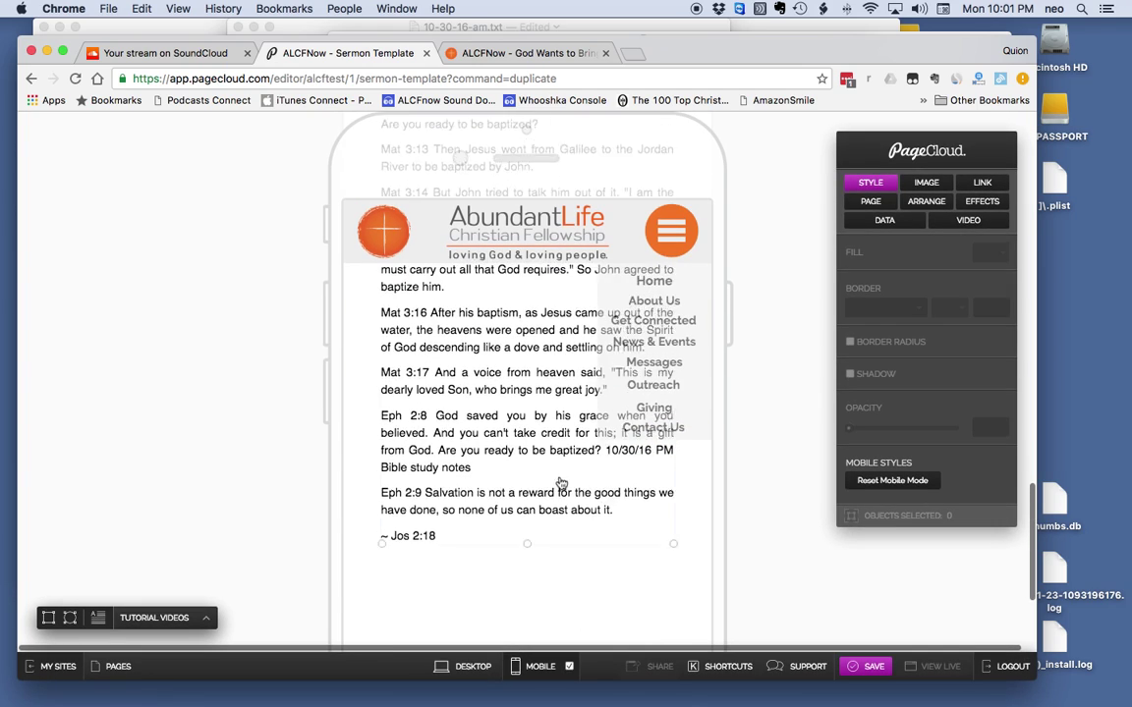
scroll(455, 467, up, 10)
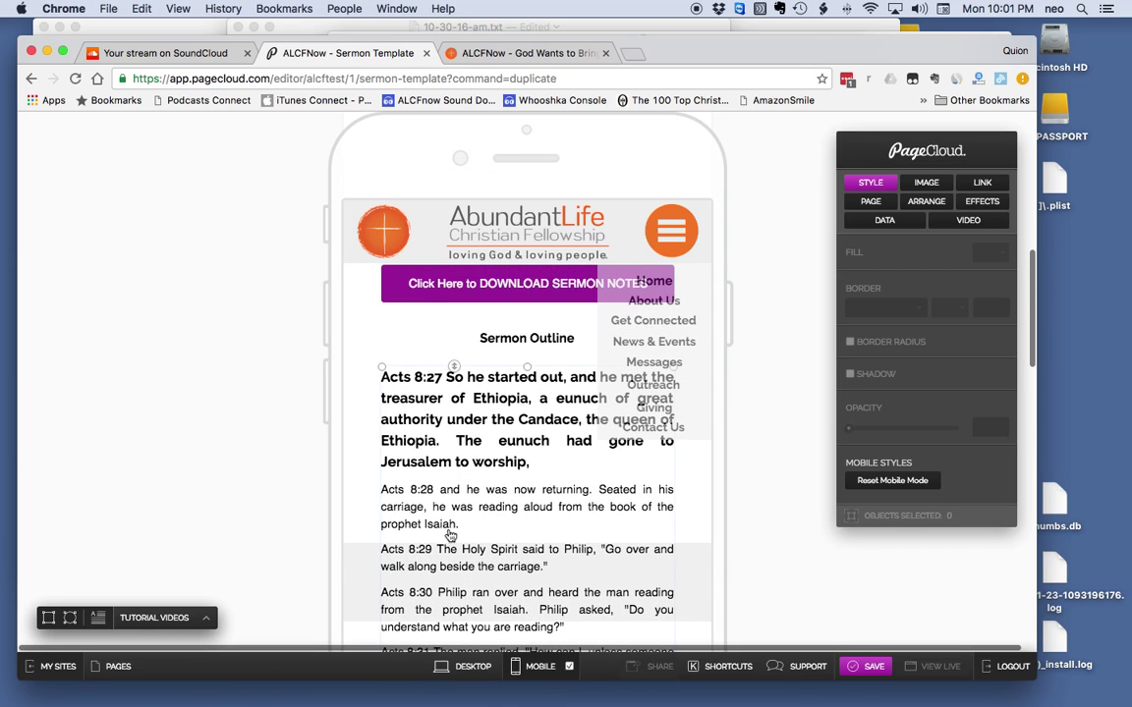
scroll(465, 525, down, 10)
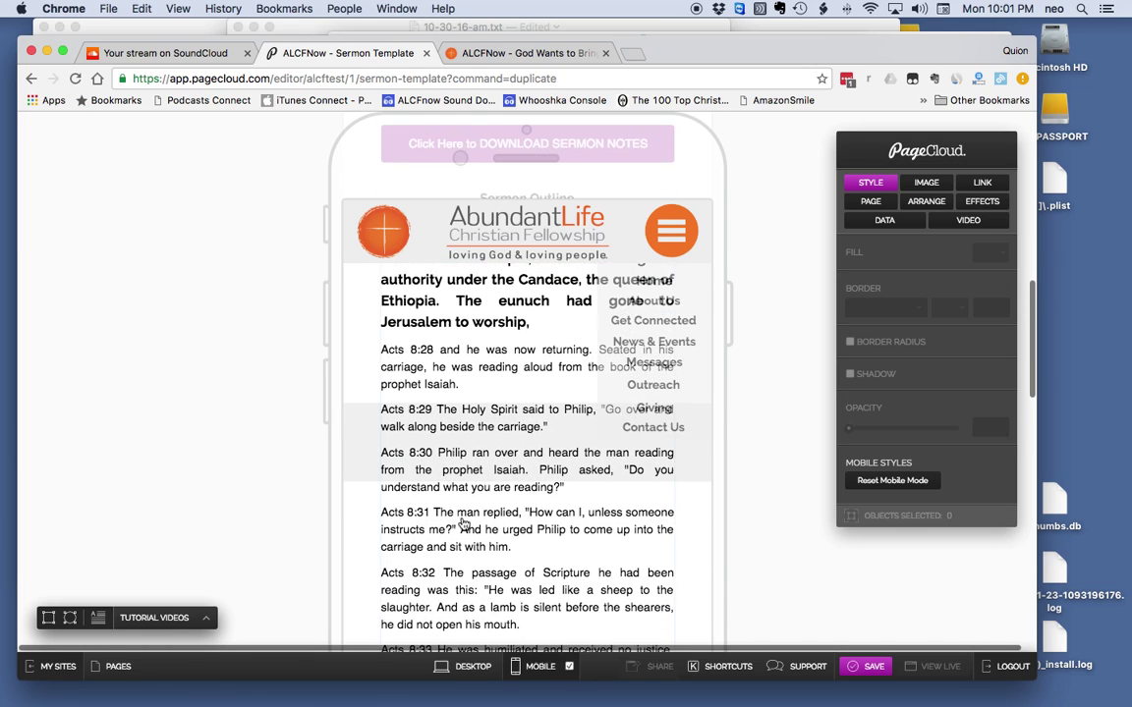
scroll(465, 525, down, 2)
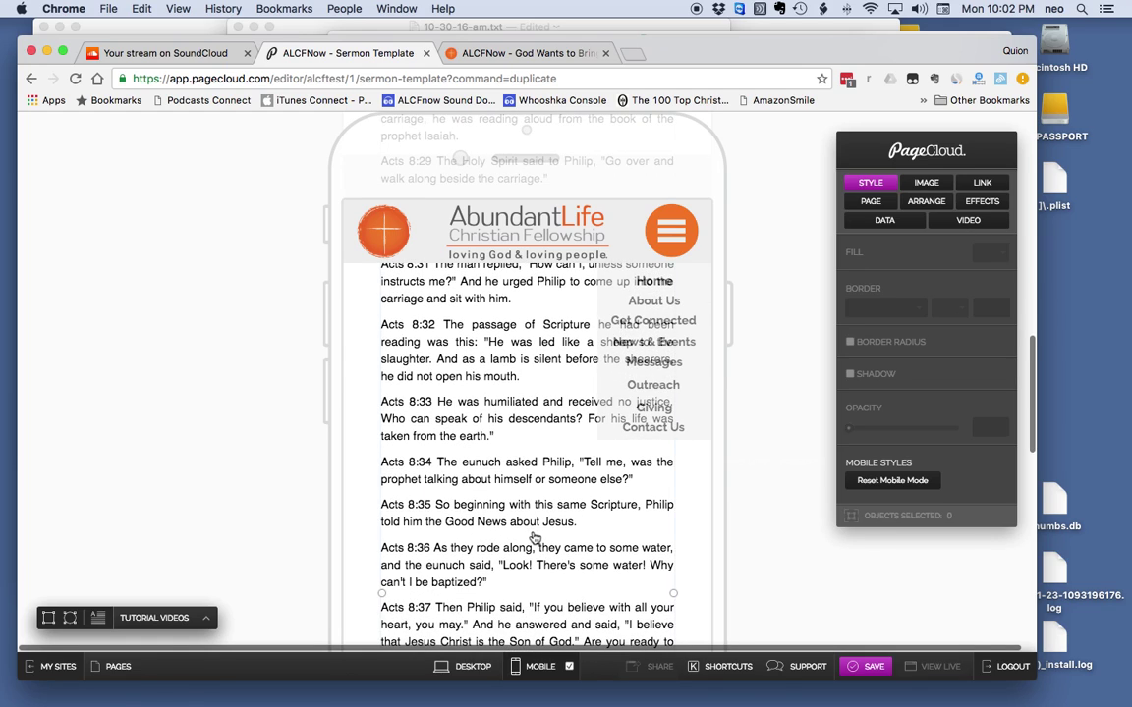
scroll(463, 525, down, 20)
scroll(533, 538, down, 8)
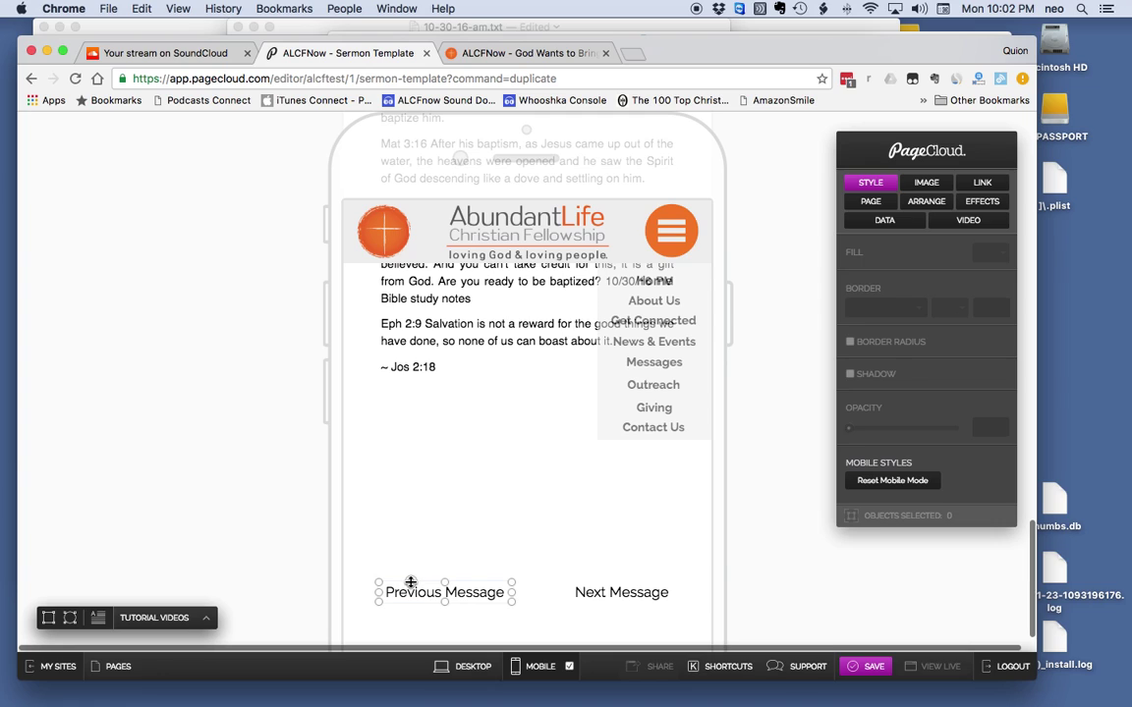
scroll(432, 536, up, 10)
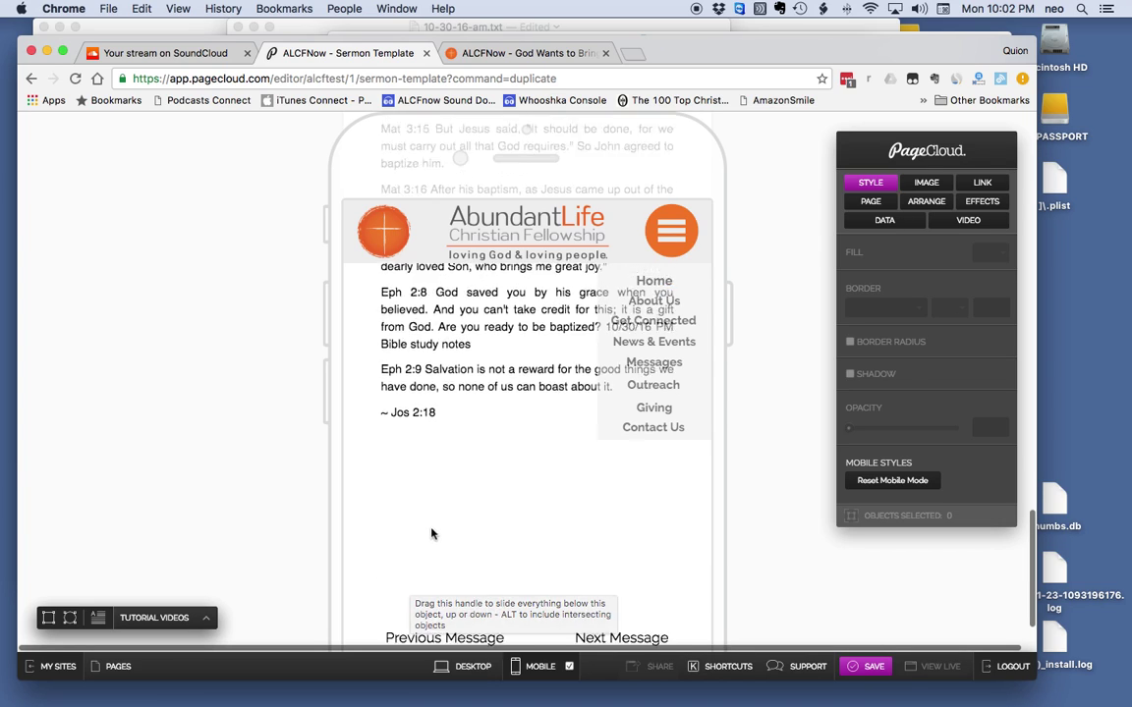
scroll(435, 540, up, 10)
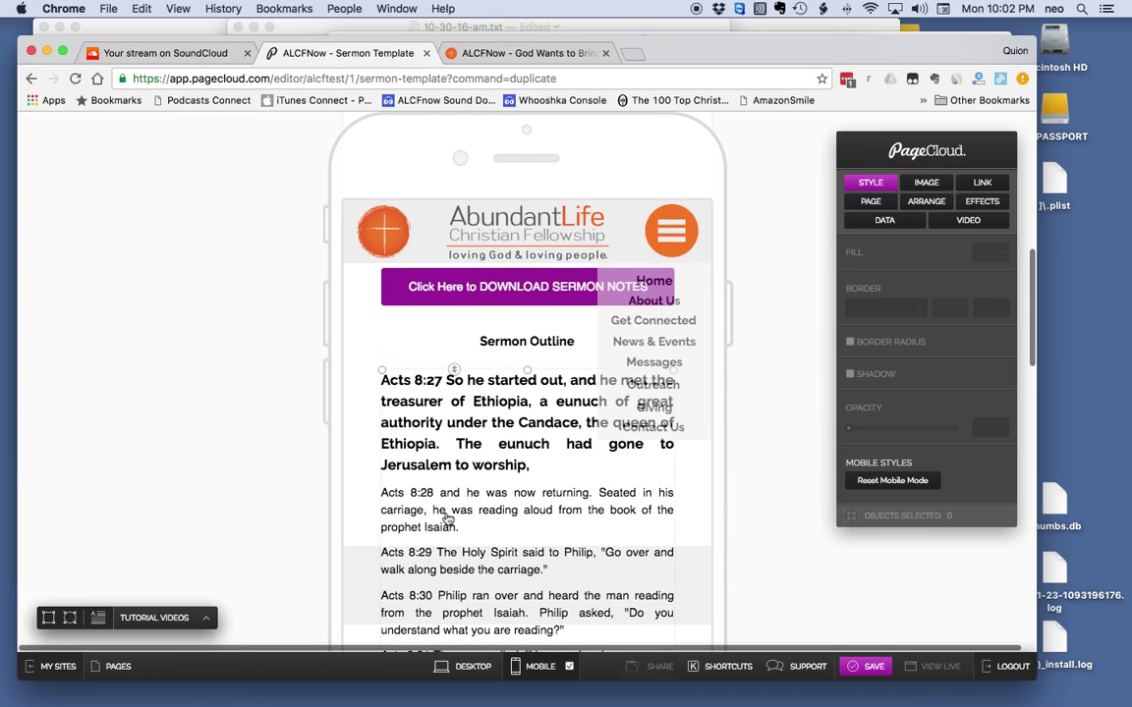
- Set the font of the entire mobile sermon outline to Raleway (Google)
click(447, 513)
click(425, 508)
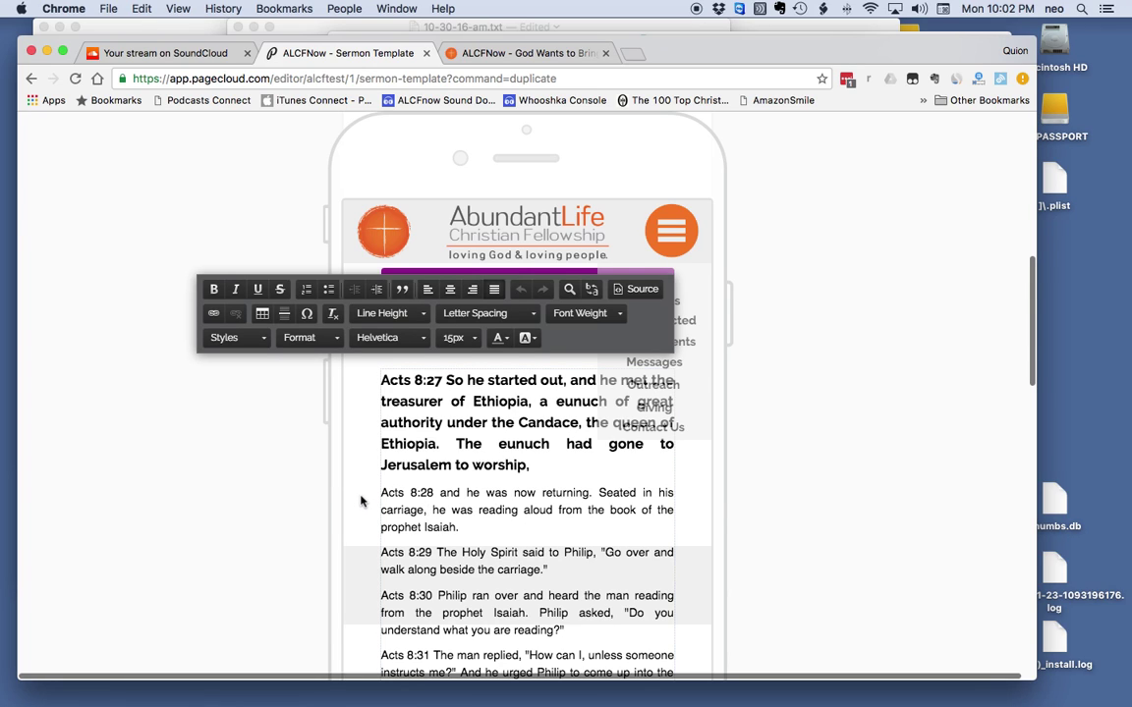
key(super+a)
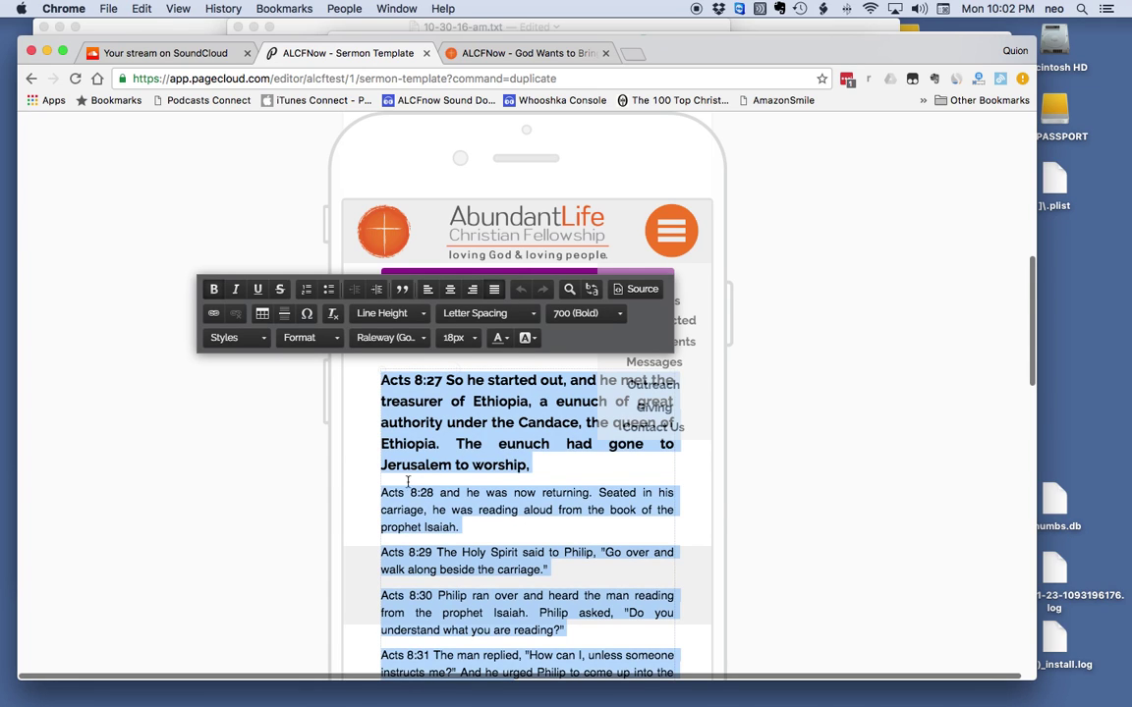
click(388, 338)
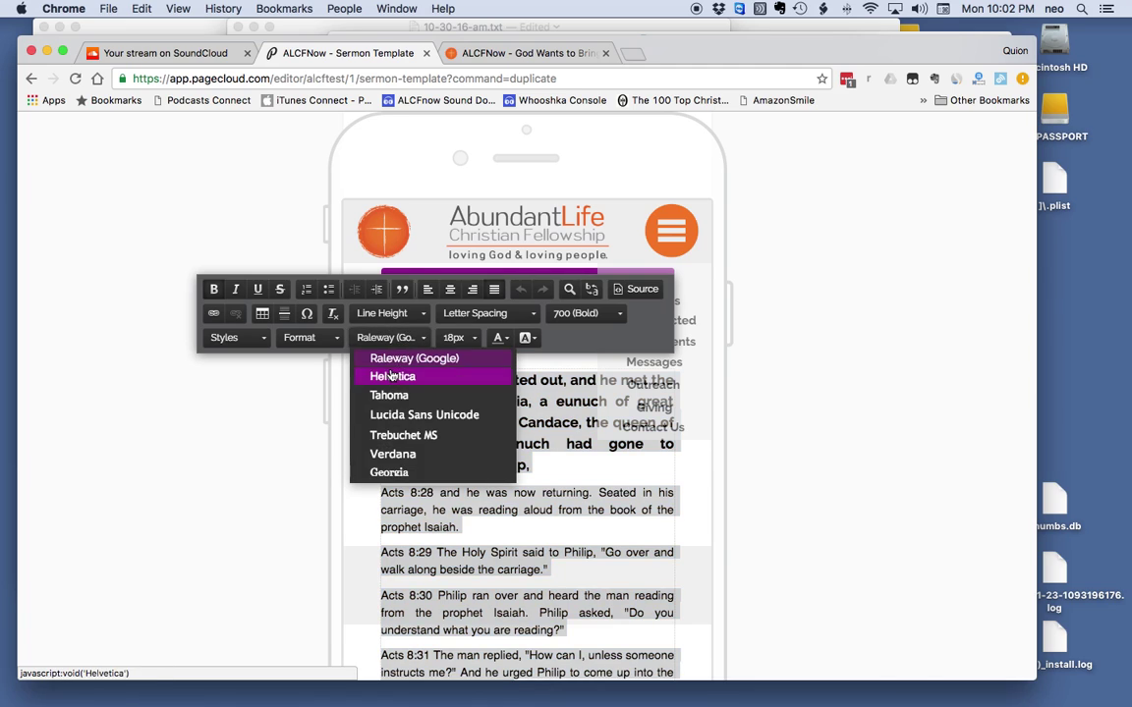
click(389, 364)
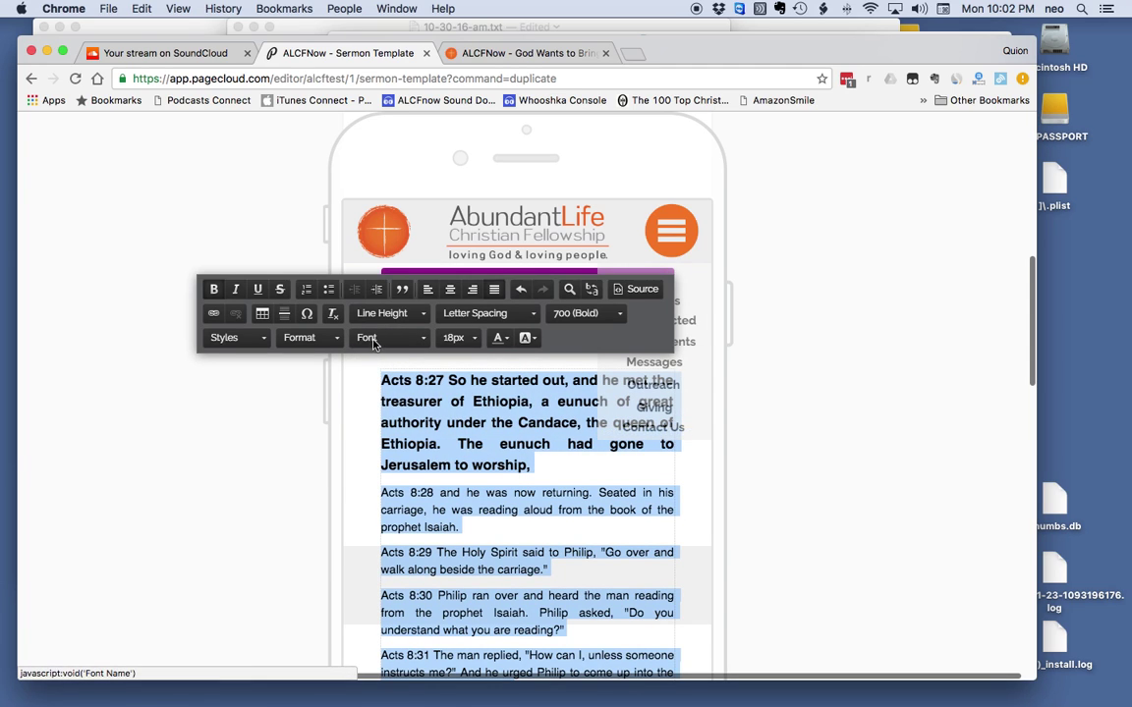
click(373, 339)
click(398, 360)
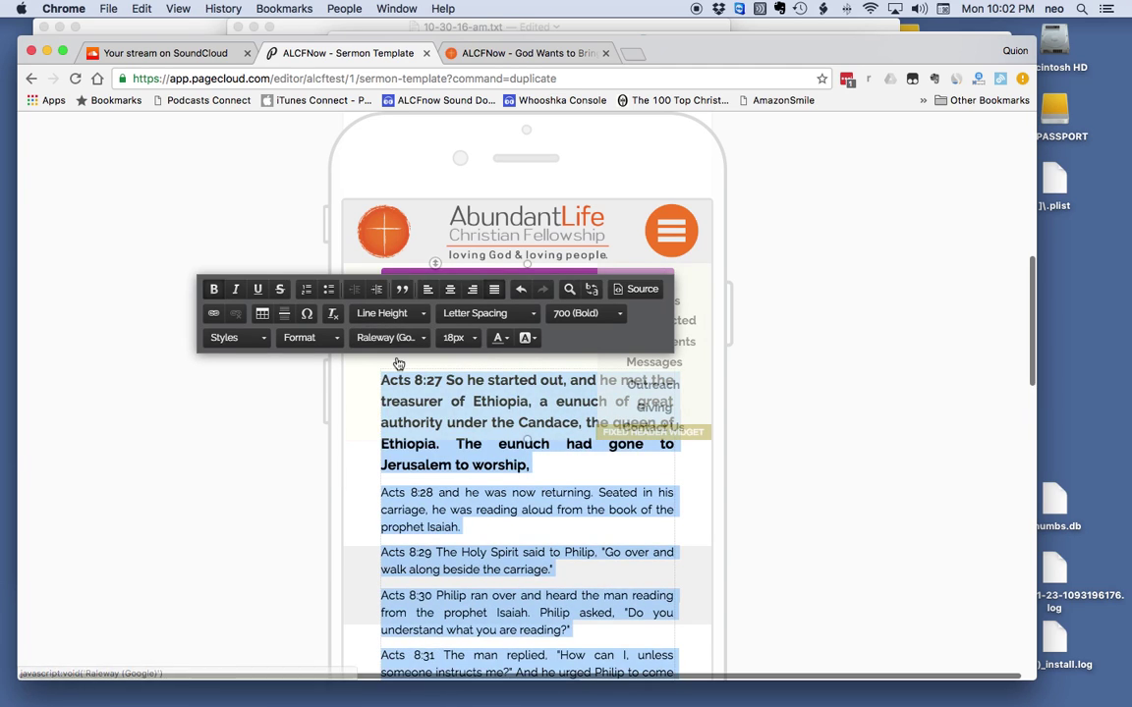
- Set the text size of the entire mobile sermon outline to 18px
click(458, 339)
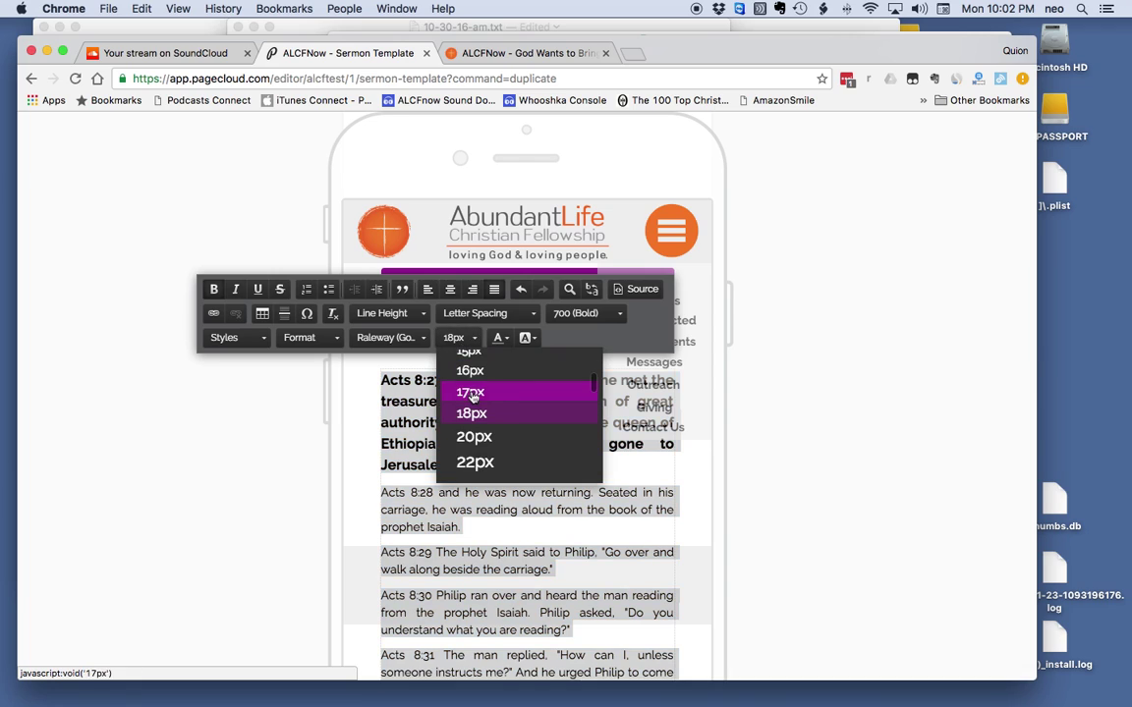
click(473, 414)
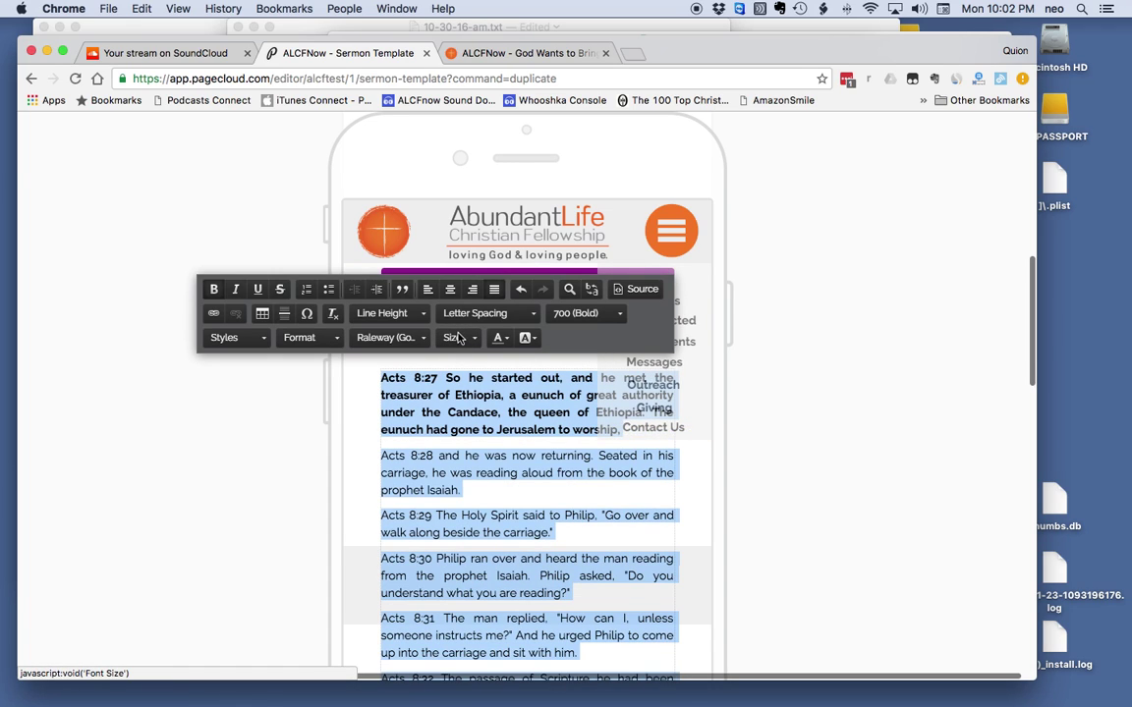
click(453, 339)
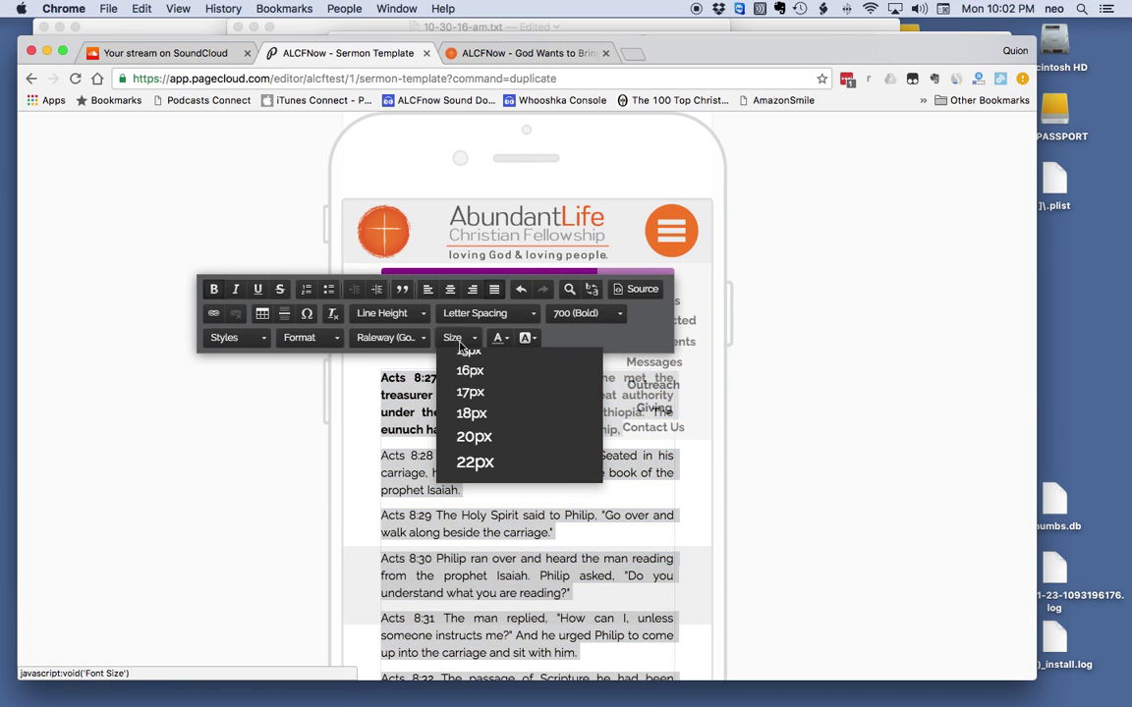
click(473, 414)
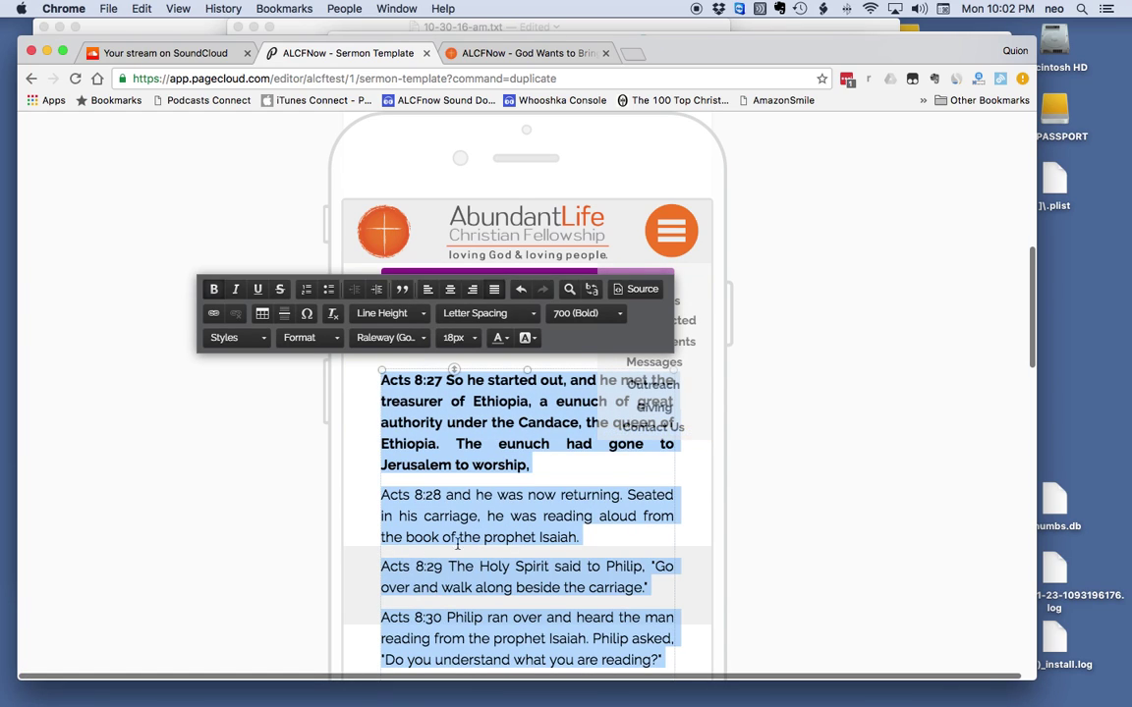
- Slide the Previous Message and Next Message links down below the outline's last line, Jos 2:18, and return to the outline's start
scroll(494, 537, down, 15)
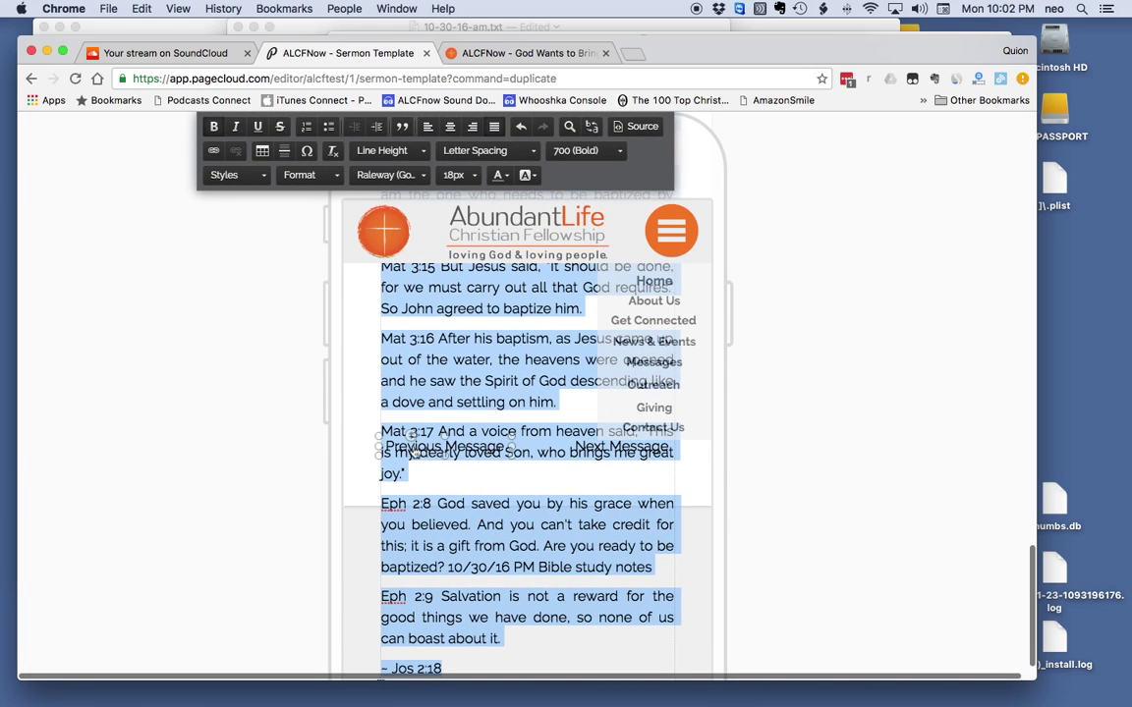
scroll(413, 453, up, 2)
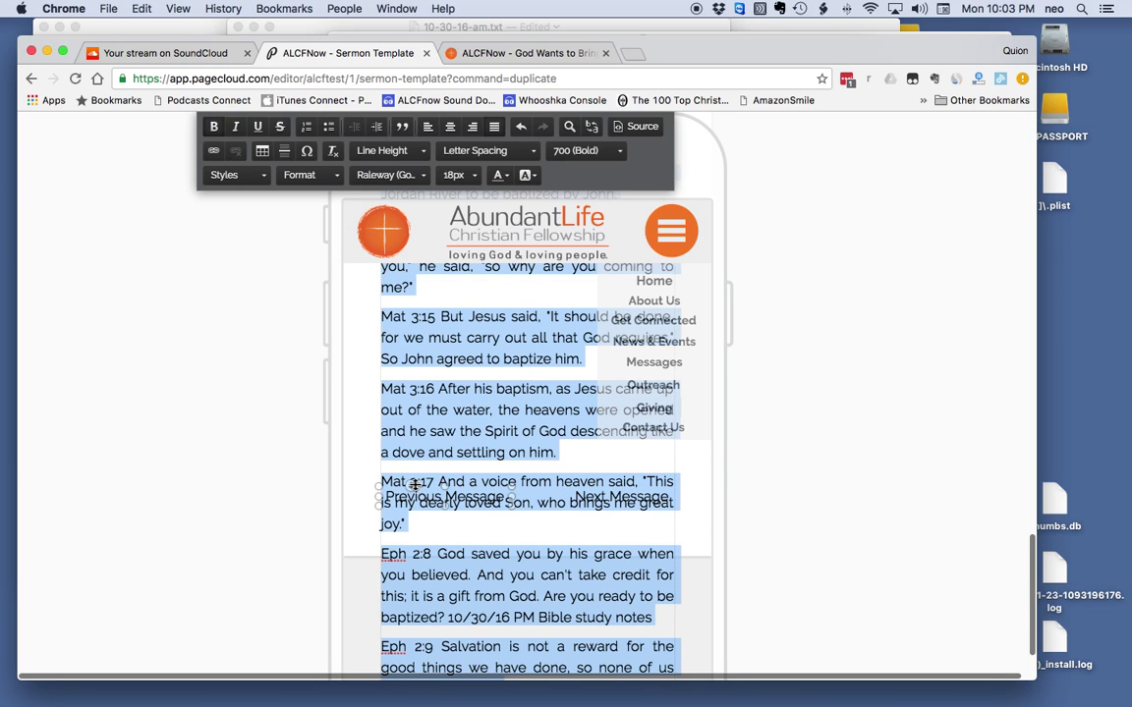
drag(411, 486, 407, 629)
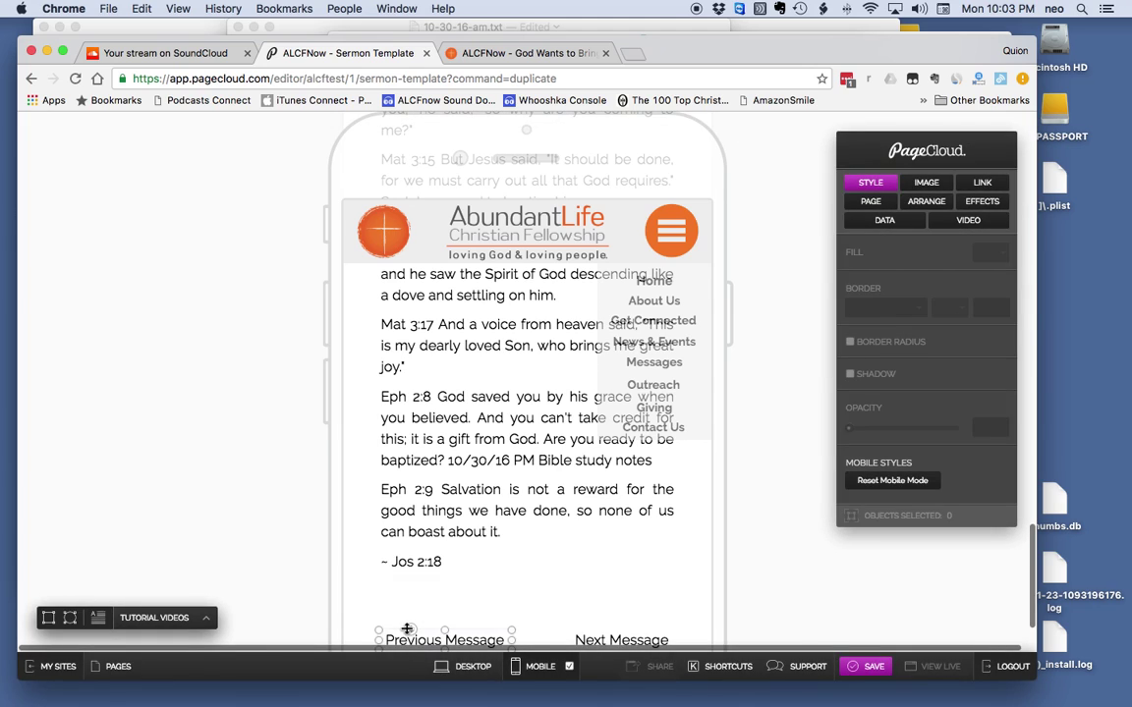
scroll(430, 535, down, 2)
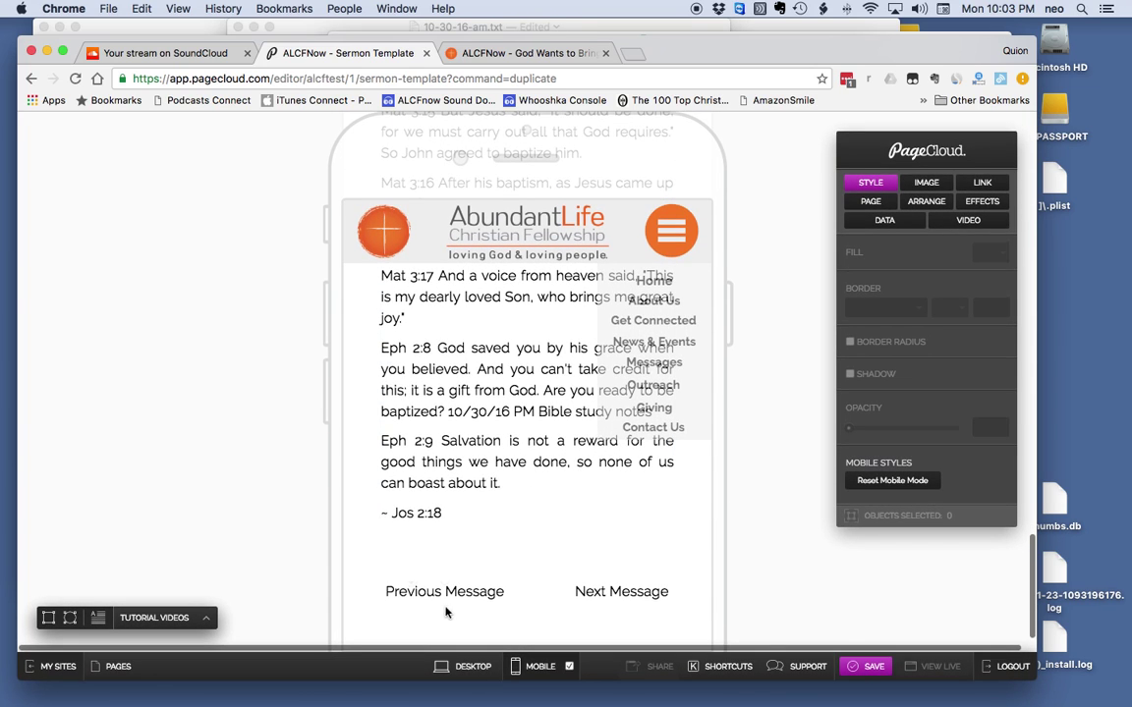
click(443, 603)
scroll(442, 550, up, 10)
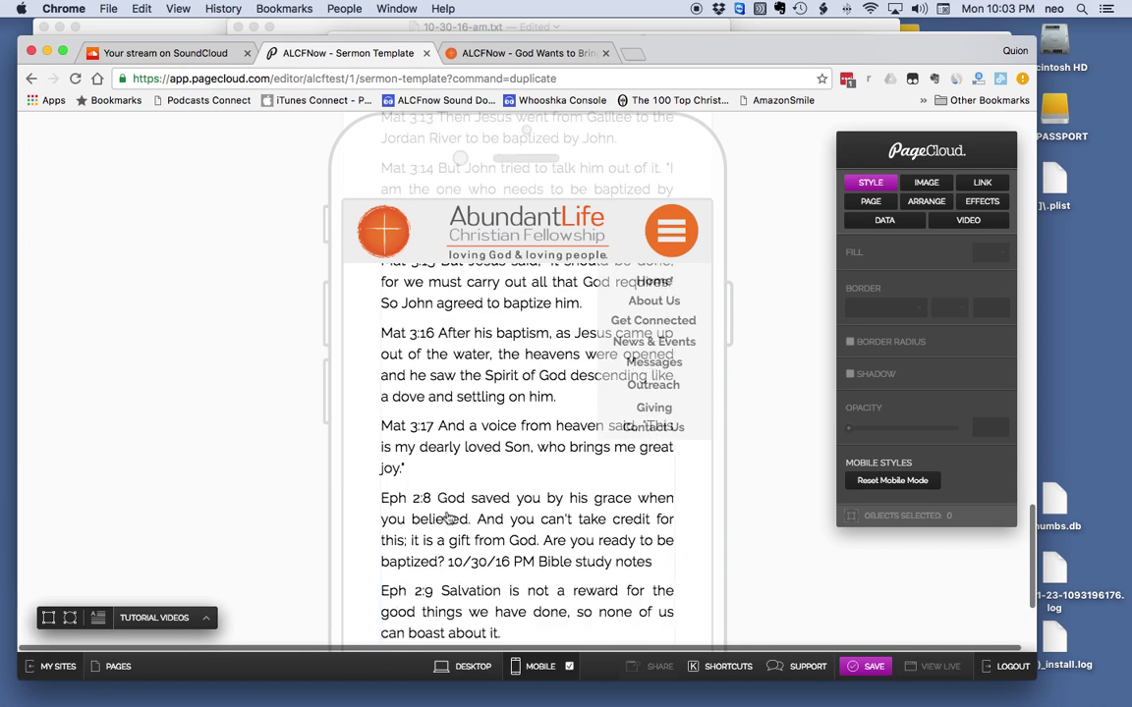
scroll(447, 517, up, 10)
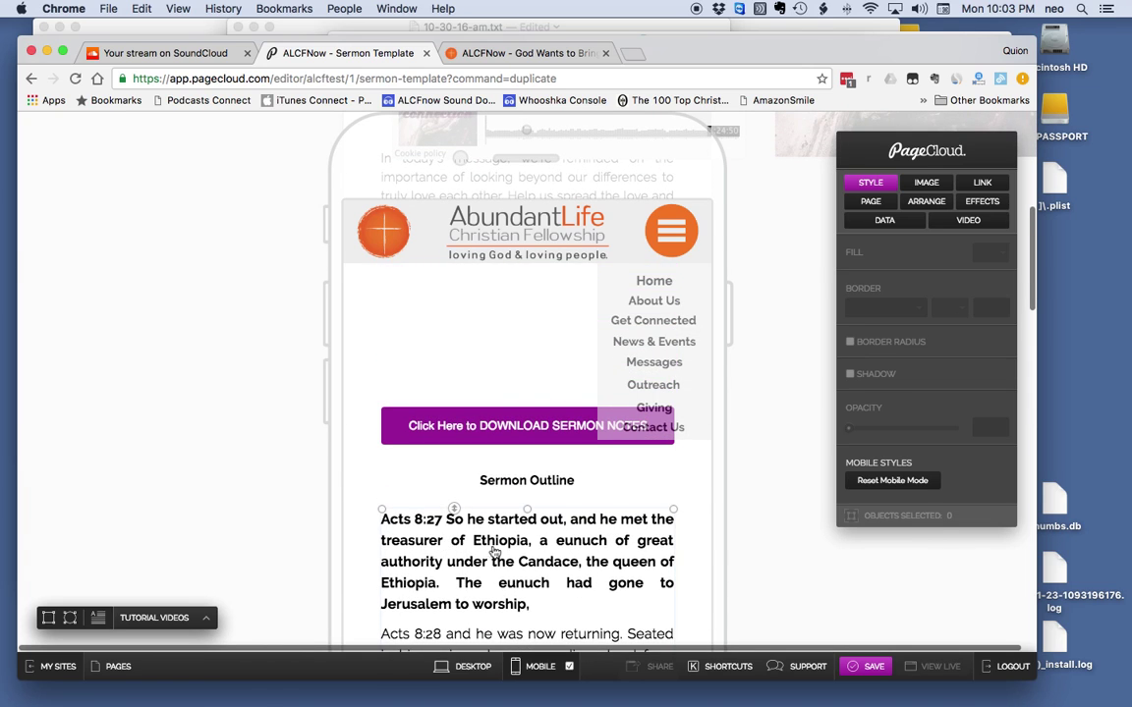
- Switch to the desktop layout and slide the Previous Message and Next Message links down below the outline's last line, Jos 2:18
scroll(450, 498, up, 5)
scroll(500, 551, up, 10)
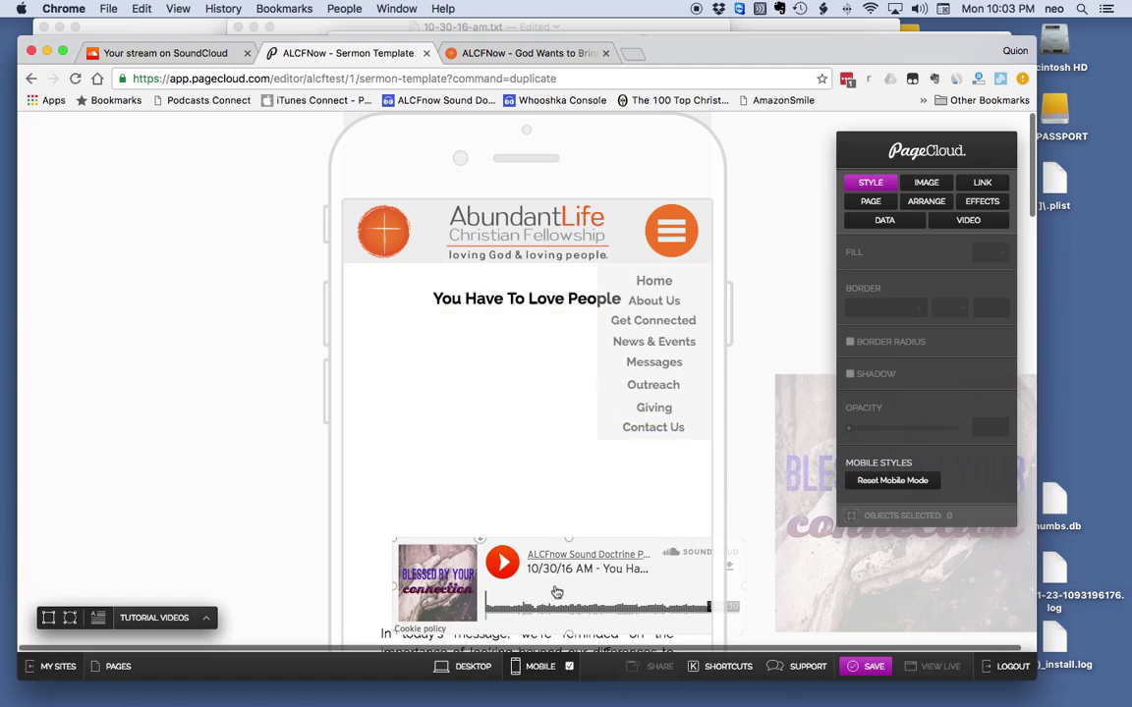
click(474, 667)
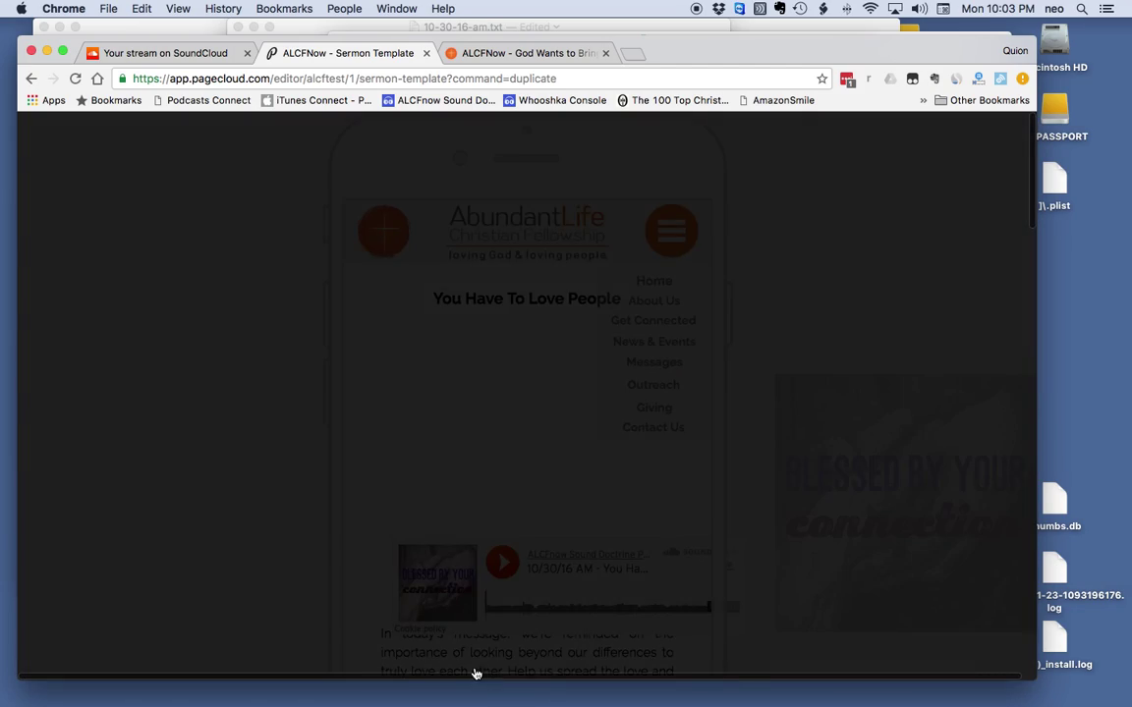
scroll(589, 557, down, 10)
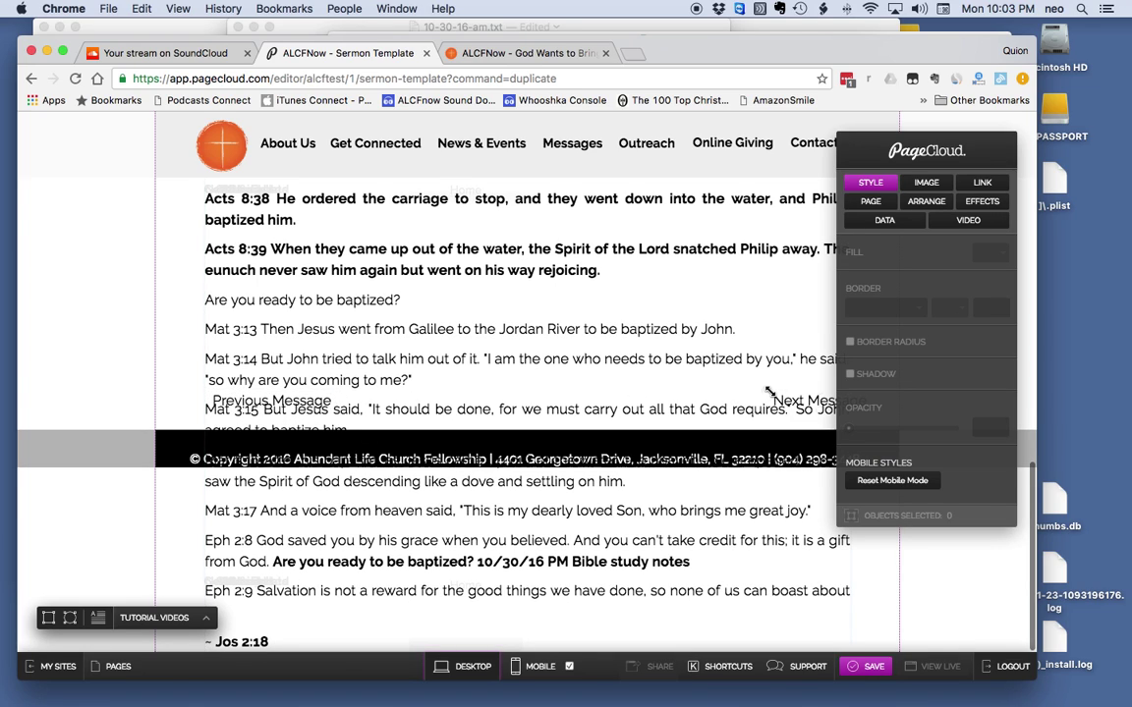
click(238, 389)
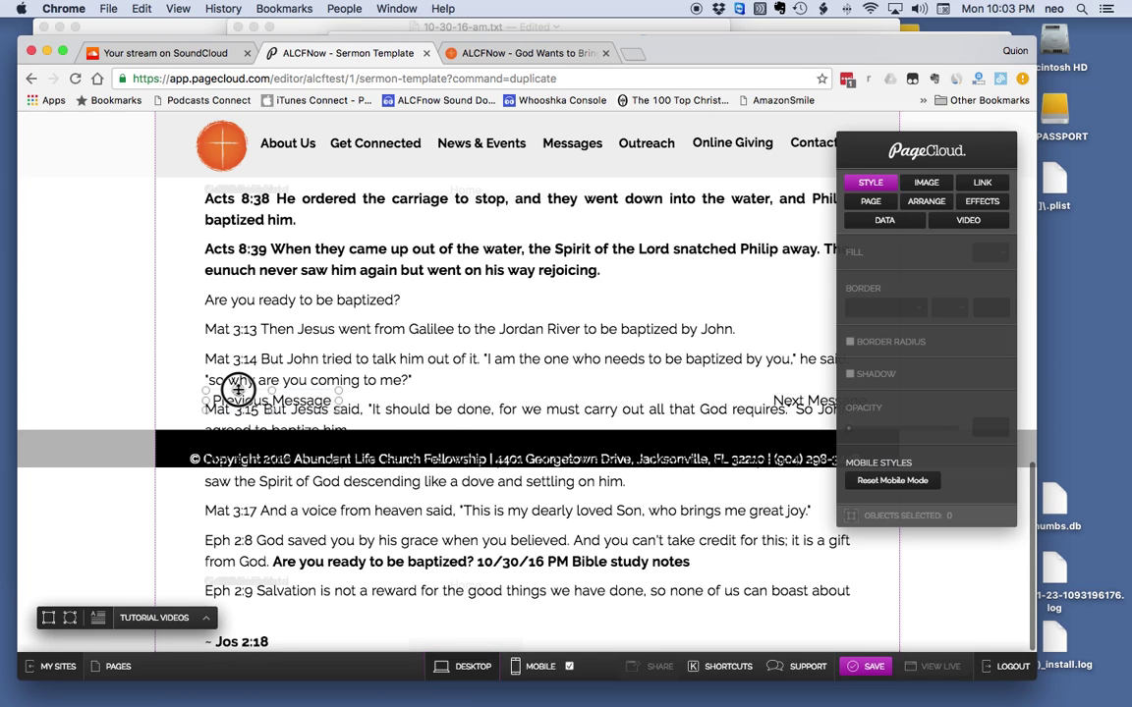
drag(237, 389, 241, 639)
mouse_move(239, 656)
mouse_down()
mouse_move(239, 681)
mouse_move(227, 619)
mouse_move(231, 650)
mouse_up()
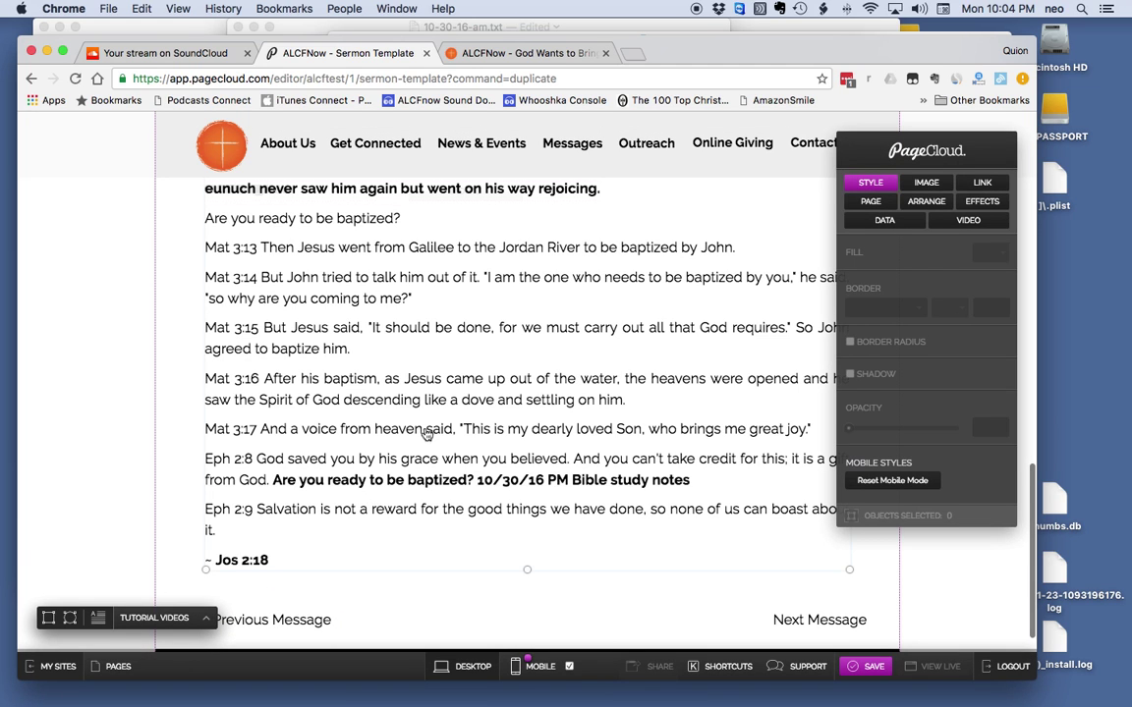
scroll(388, 436, up, 1)
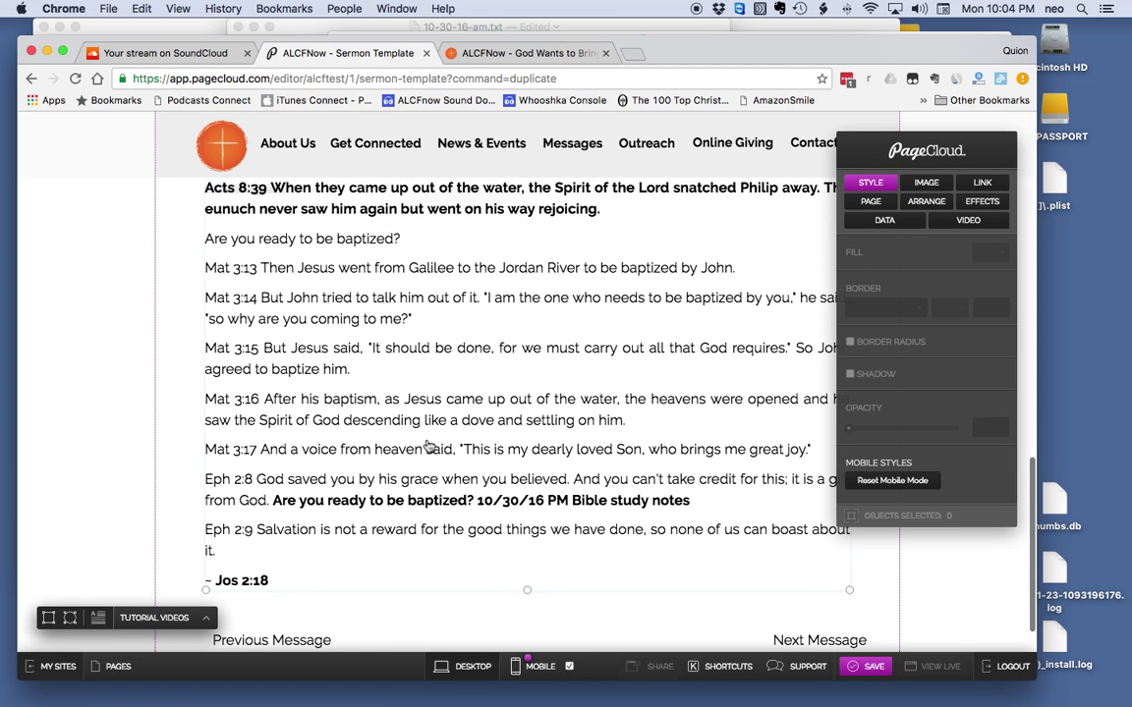
scroll(391, 407, down, 1)
scroll(412, 432, up, 10)
scroll(421, 446, up, 15)
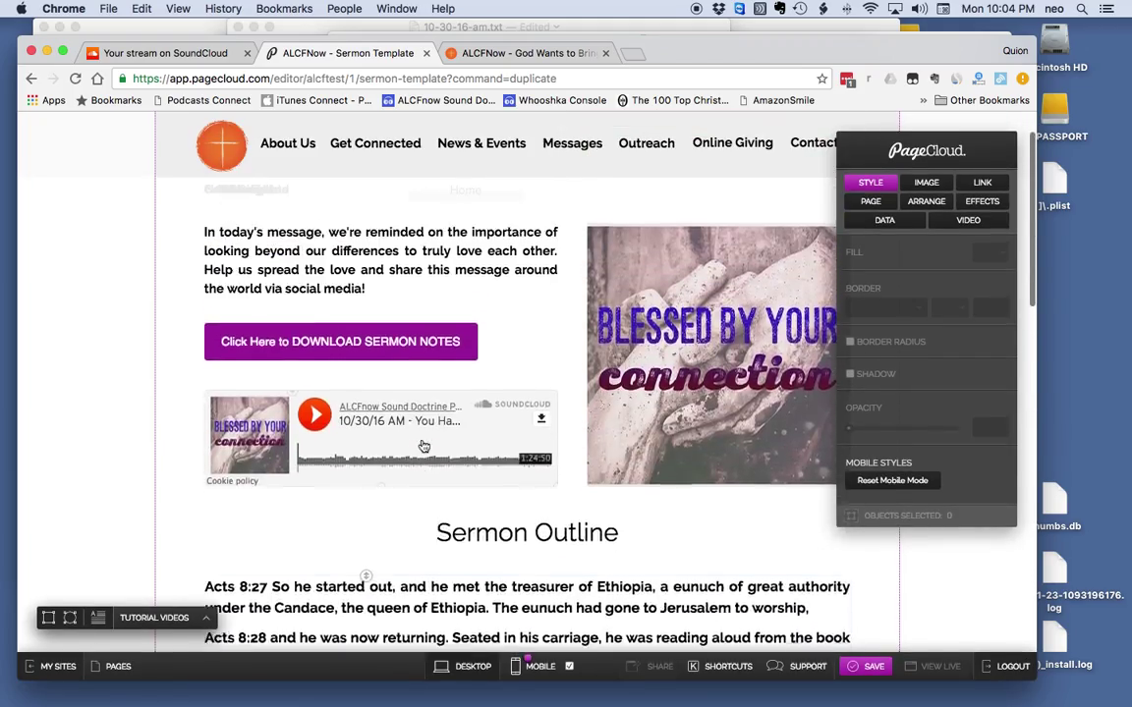
- Link the desktop Previous Message text to the page msg-10-23-16-am-god-wants-to-bring-you-back-to-a-place-of-blessing
scroll(421, 447, down, 12)
scroll(424, 445, down, 15)
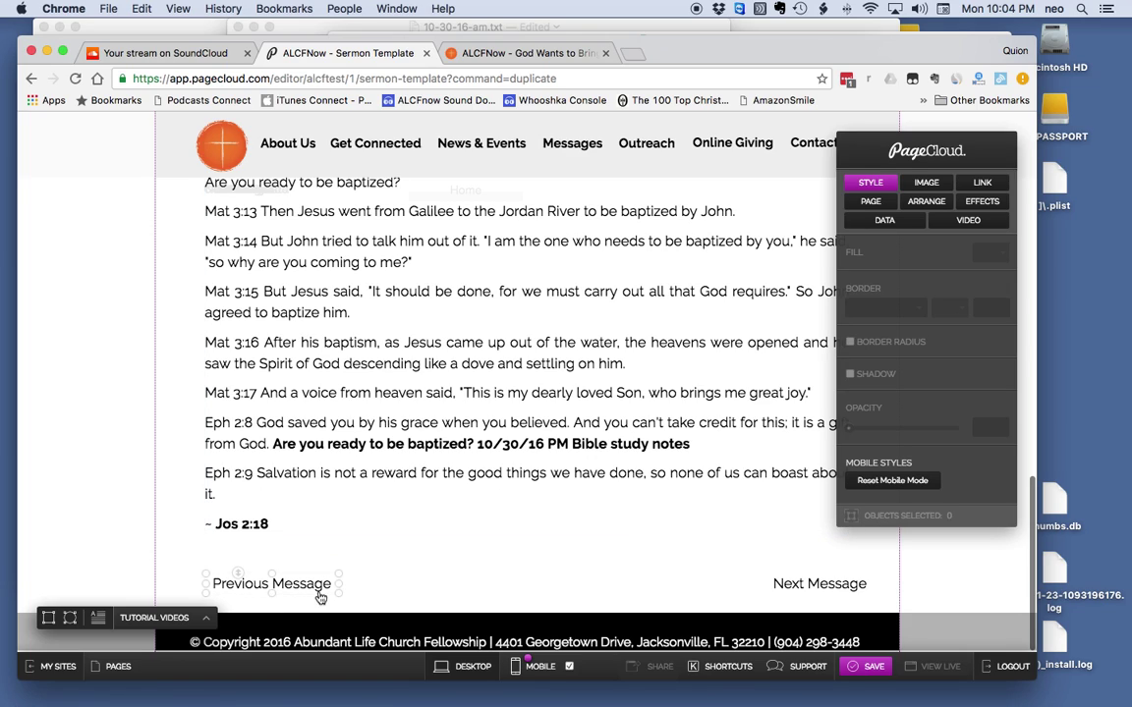
click(274, 590)
click(273, 589)
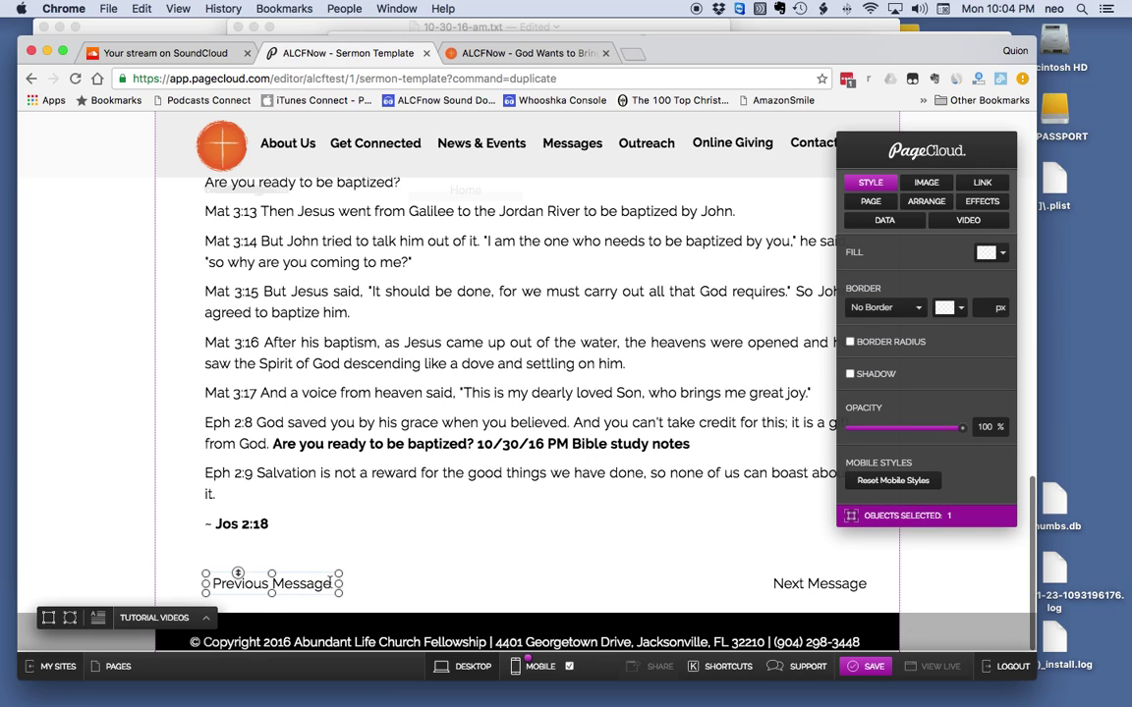
double_click(307, 584)
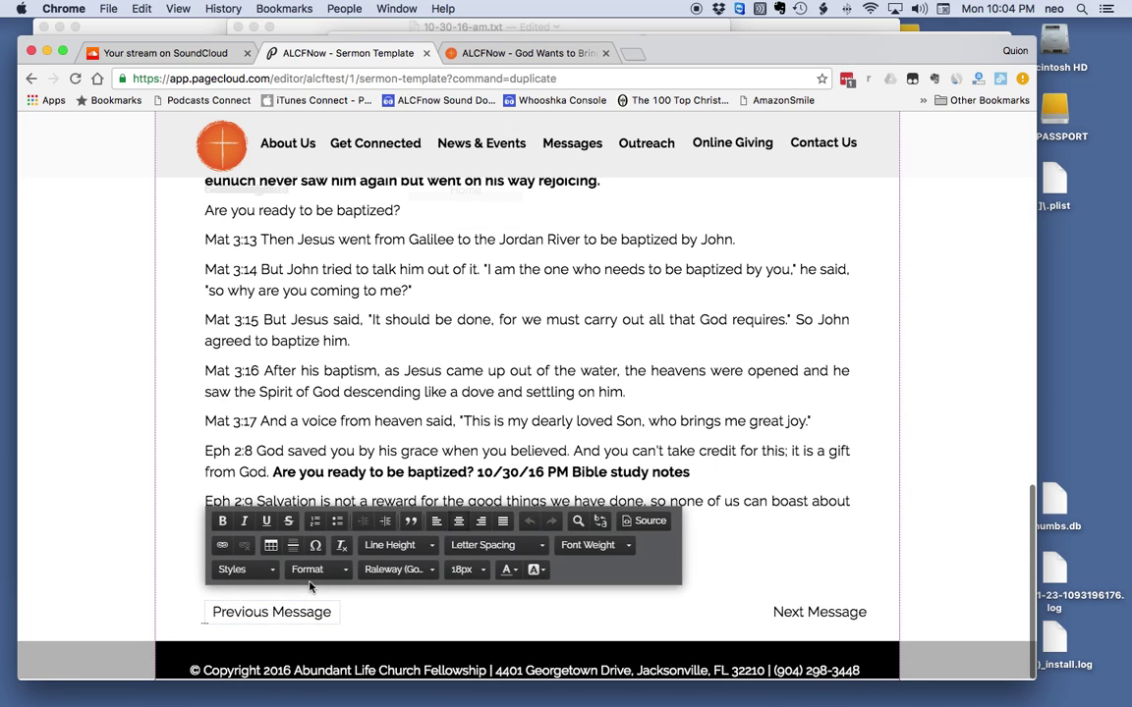
triple_click(307, 614)
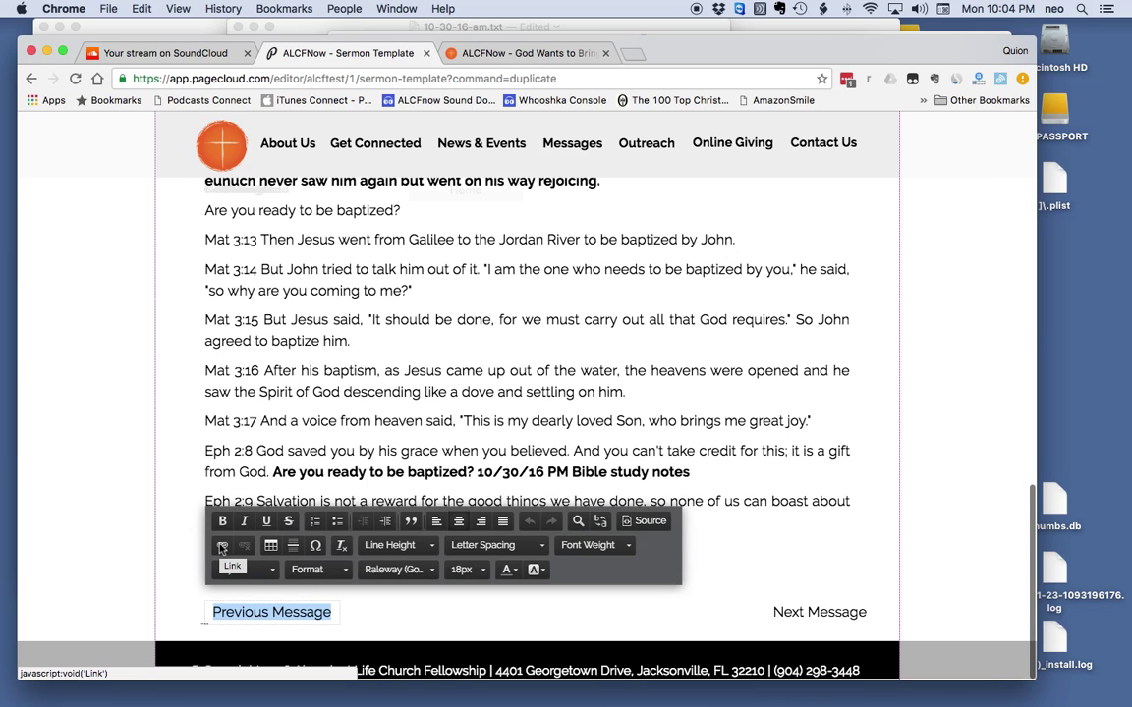
click(334, 612)
drag(334, 612, 206, 613)
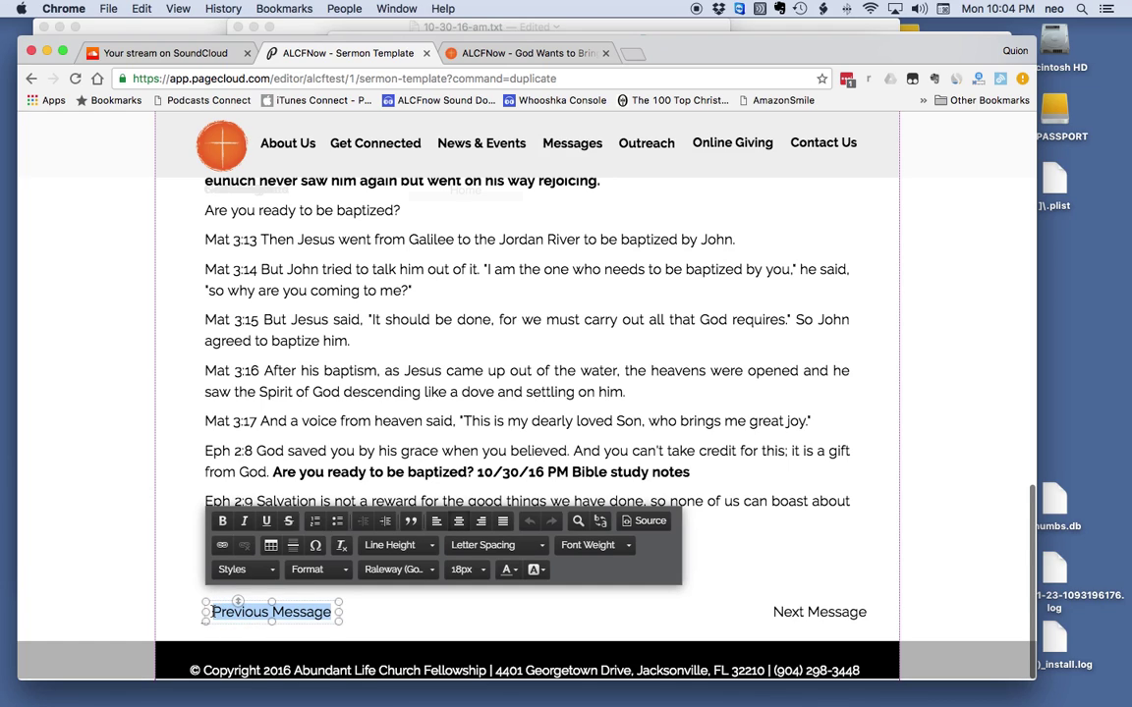
click(222, 549)
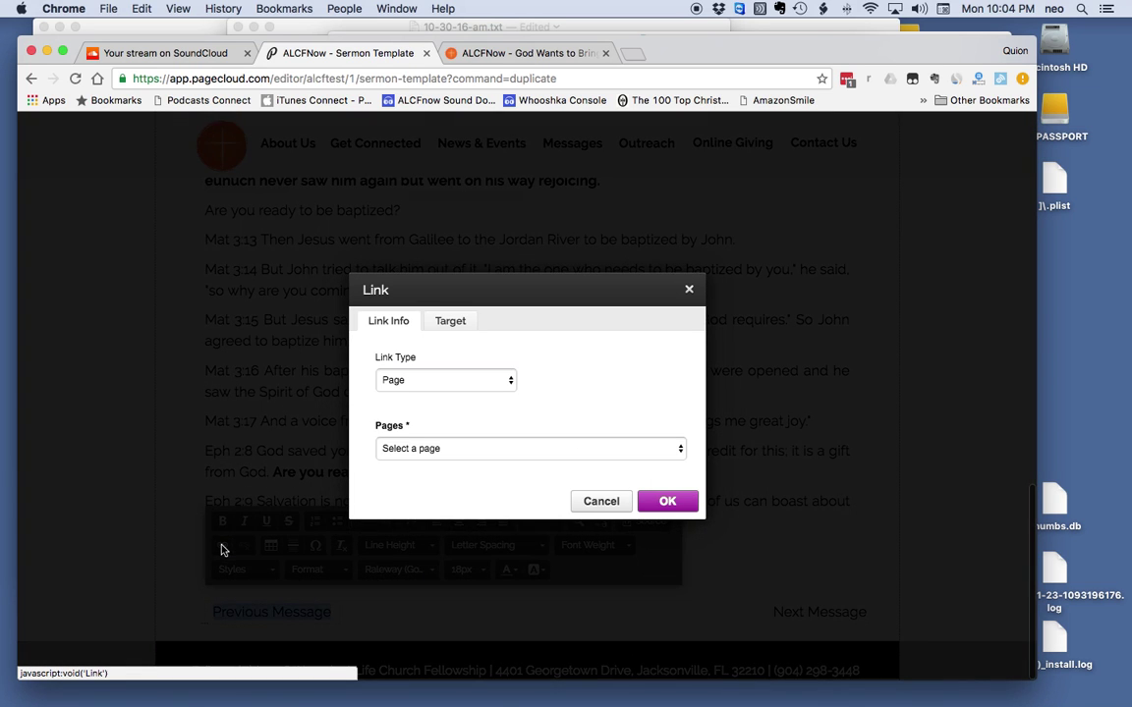
click(467, 454)
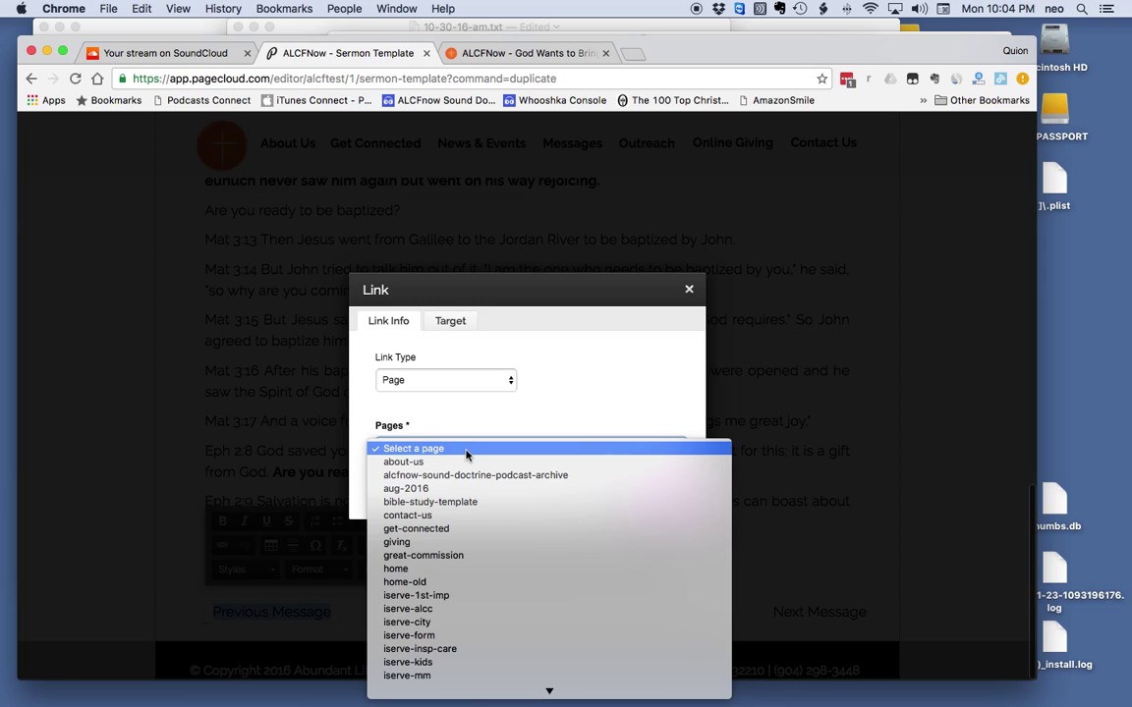
scroll(518, 538, down, 15)
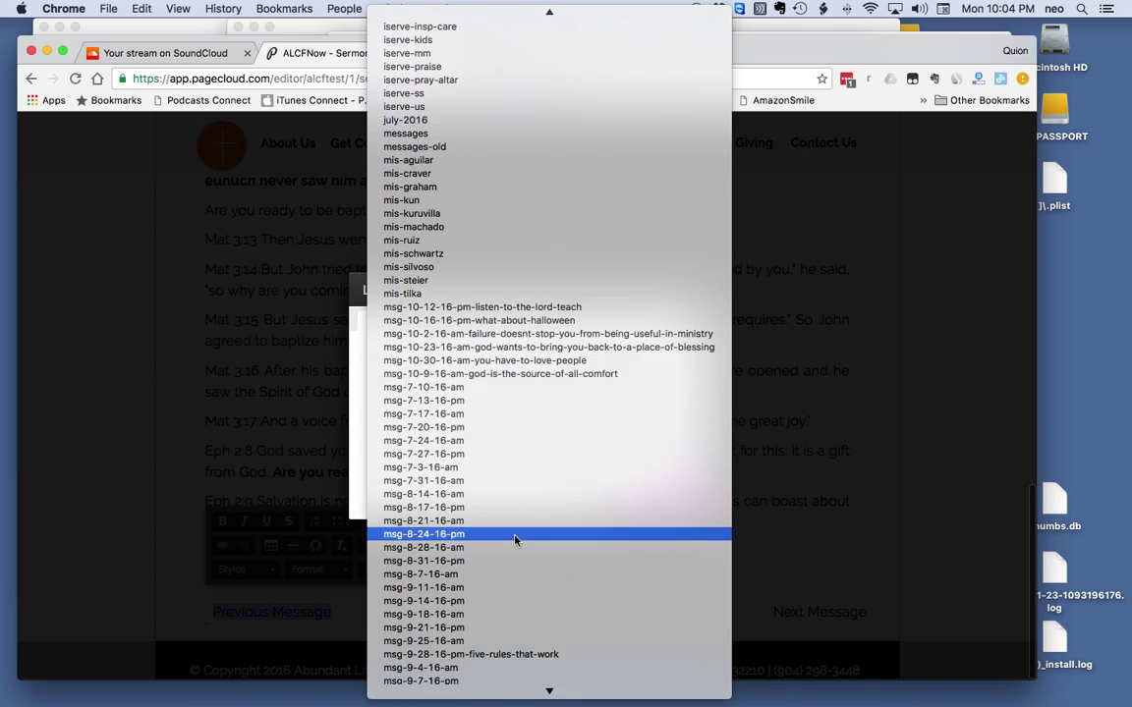
scroll(515, 539, up, 4)
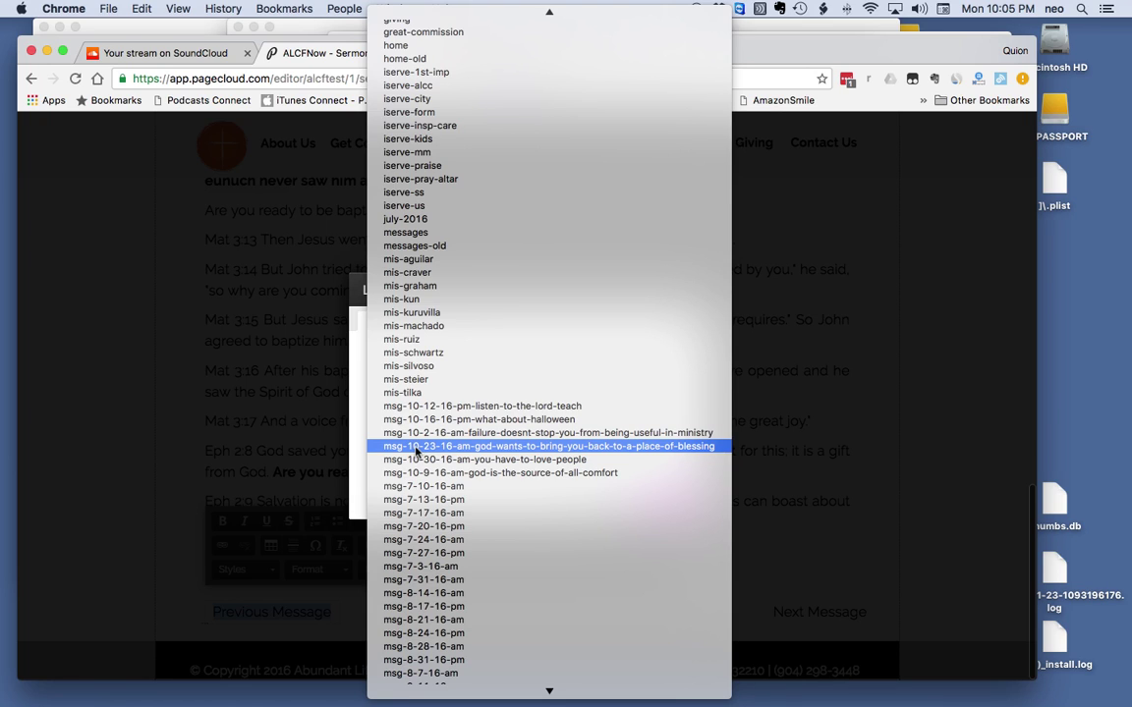
click(417, 447)
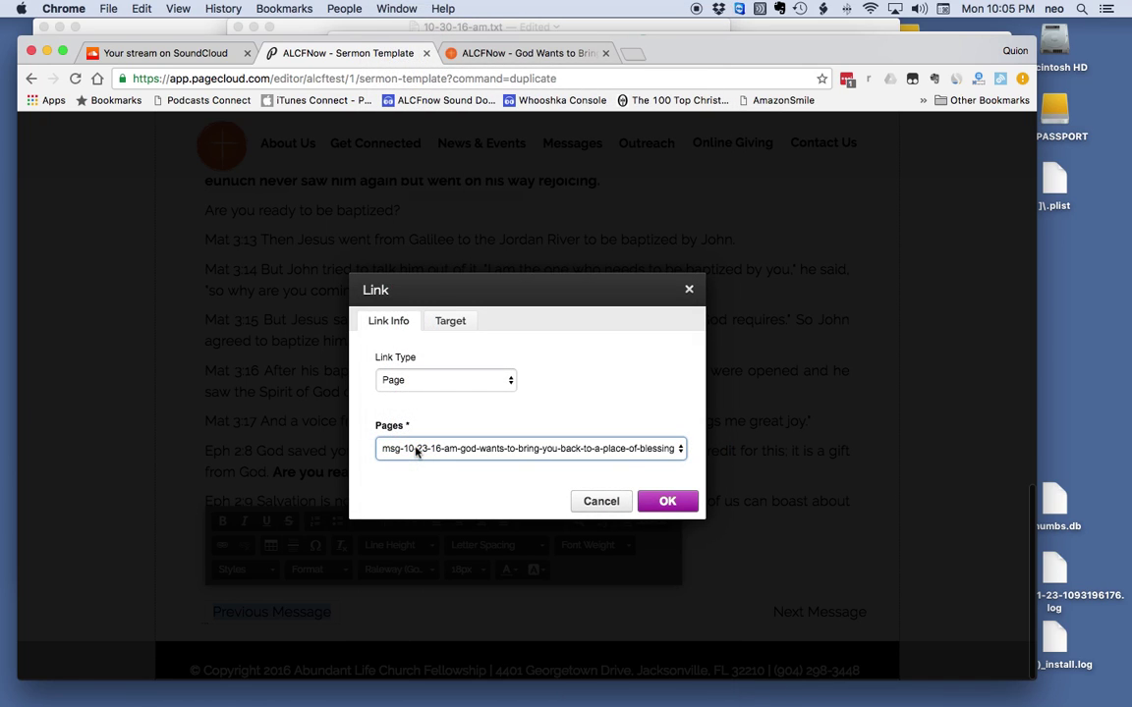
click(668, 501)
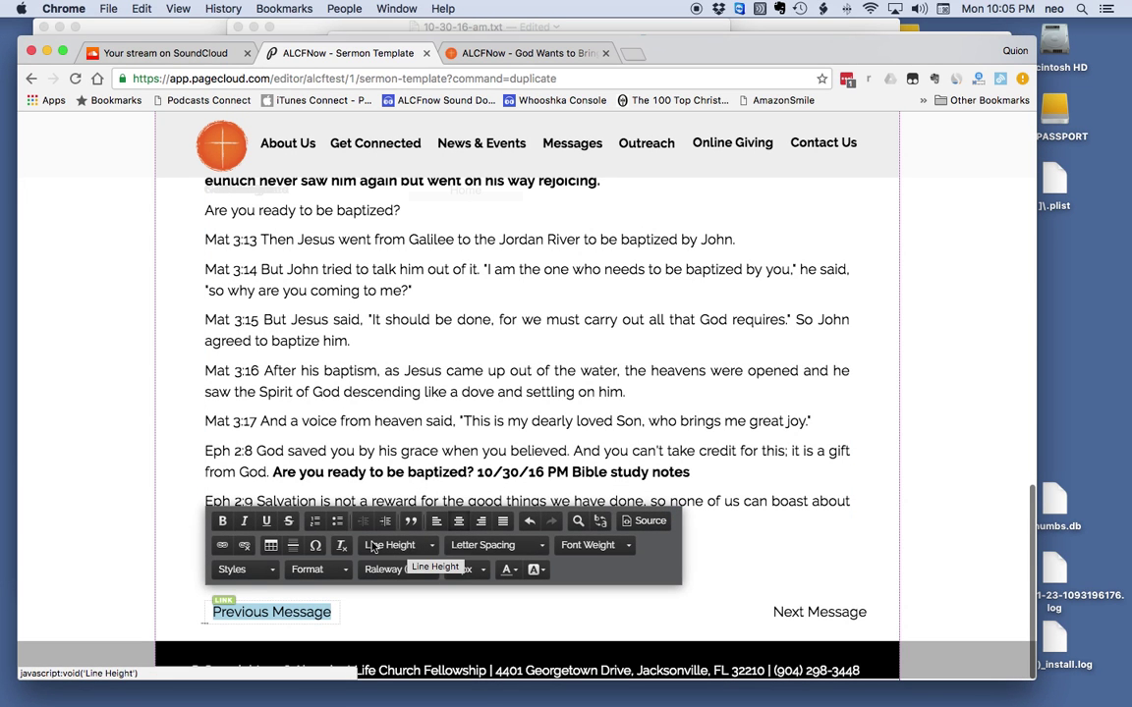
- Make the desktop Previous Message link bold, colour it blue #0033ff, and deselect it
click(327, 611)
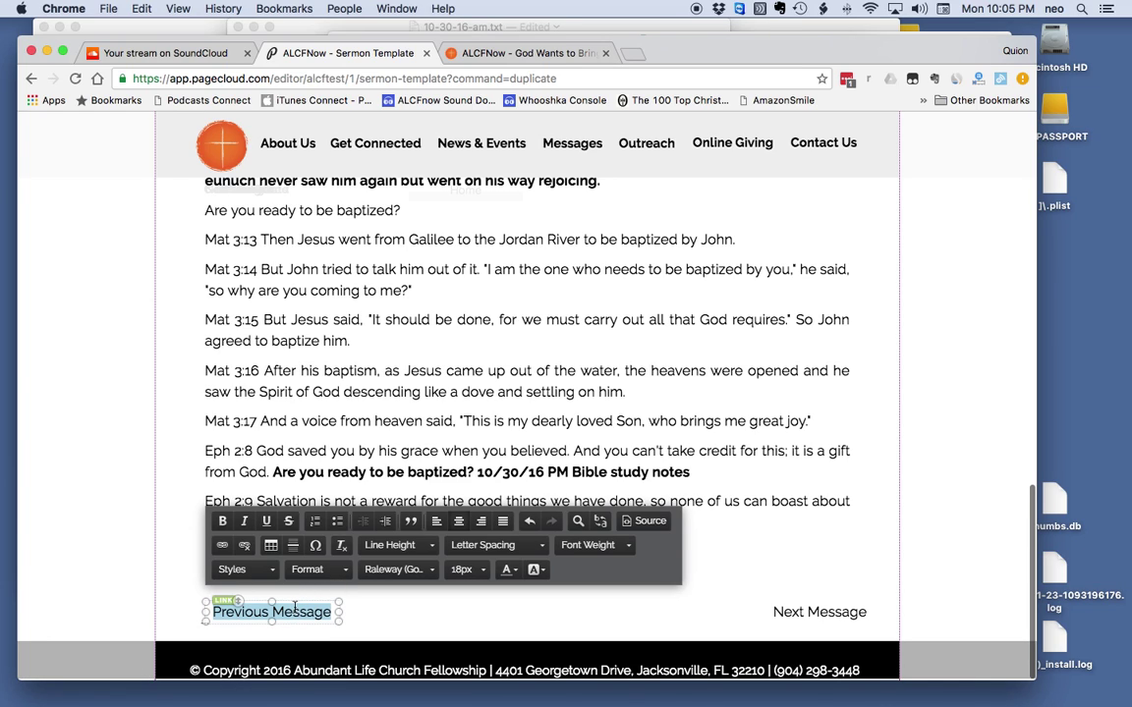
click(223, 521)
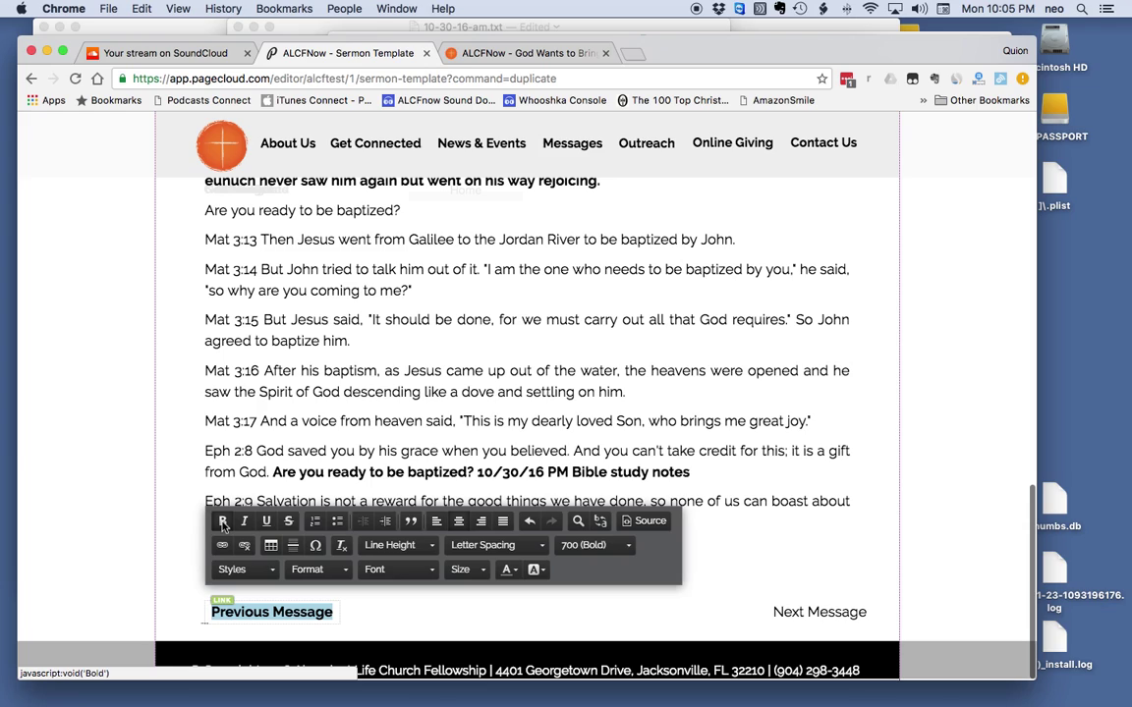
click(508, 570)
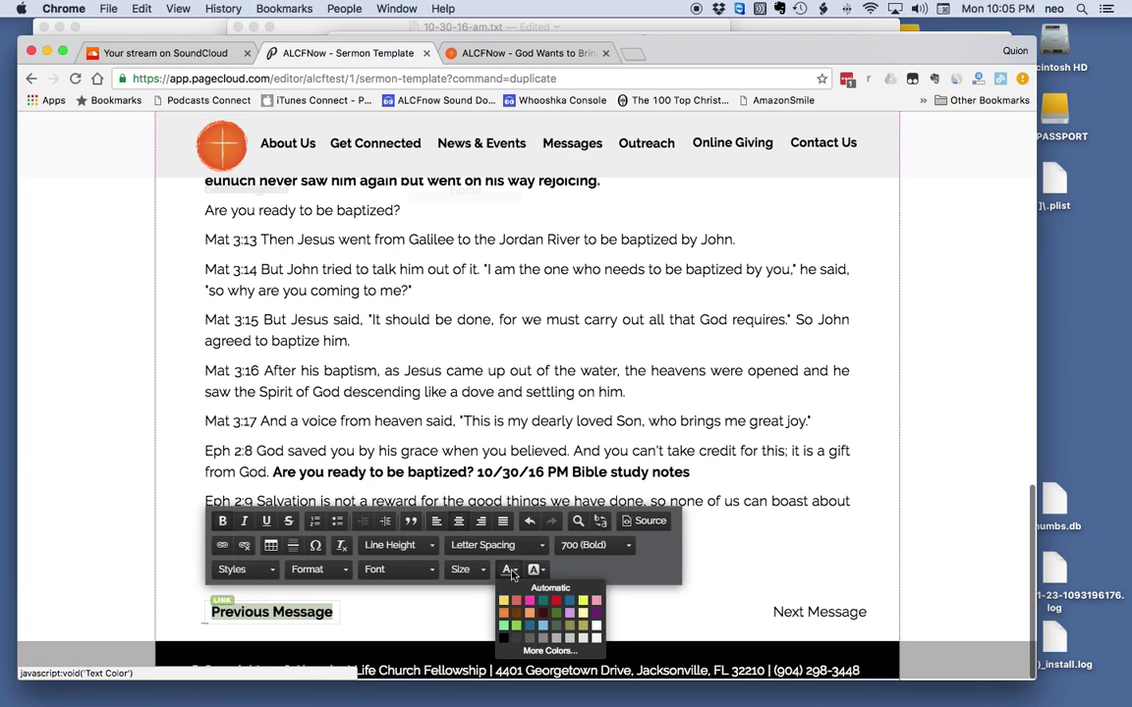
click(541, 653)
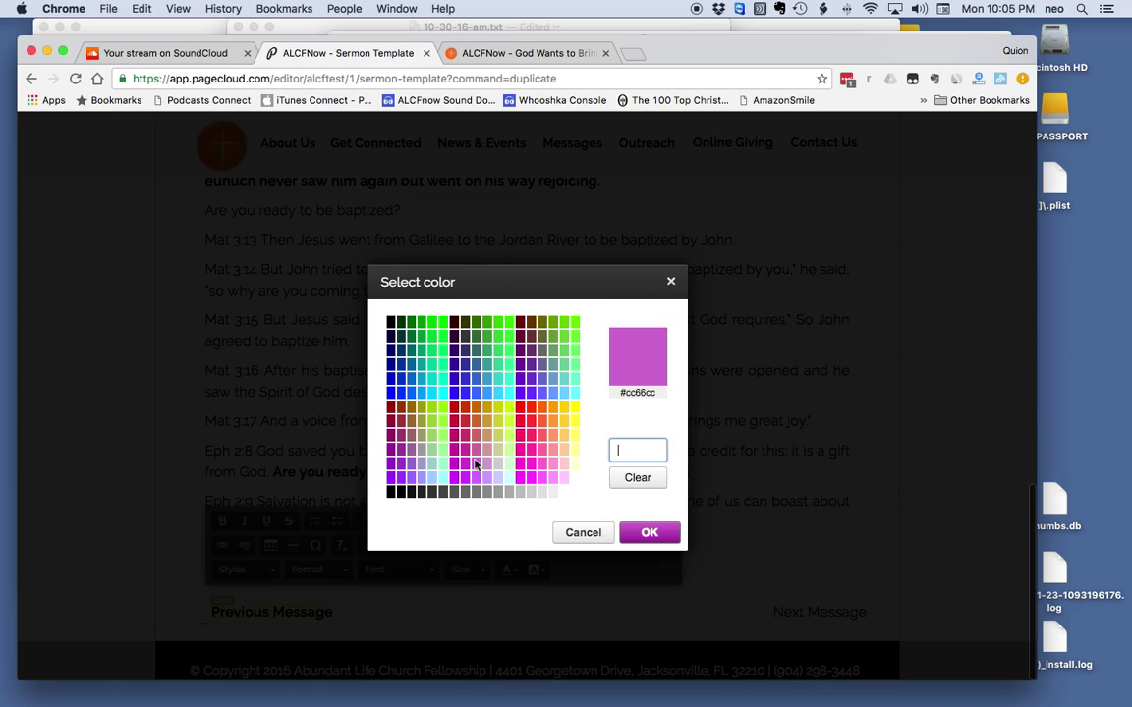
click(402, 396)
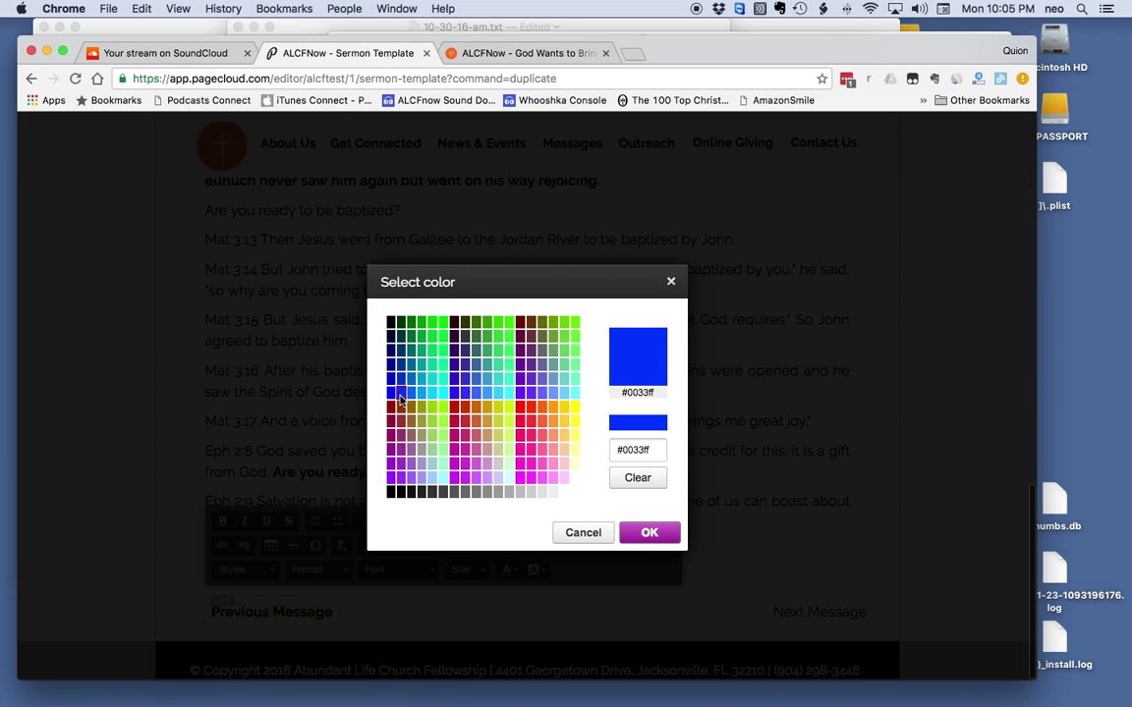
click(650, 533)
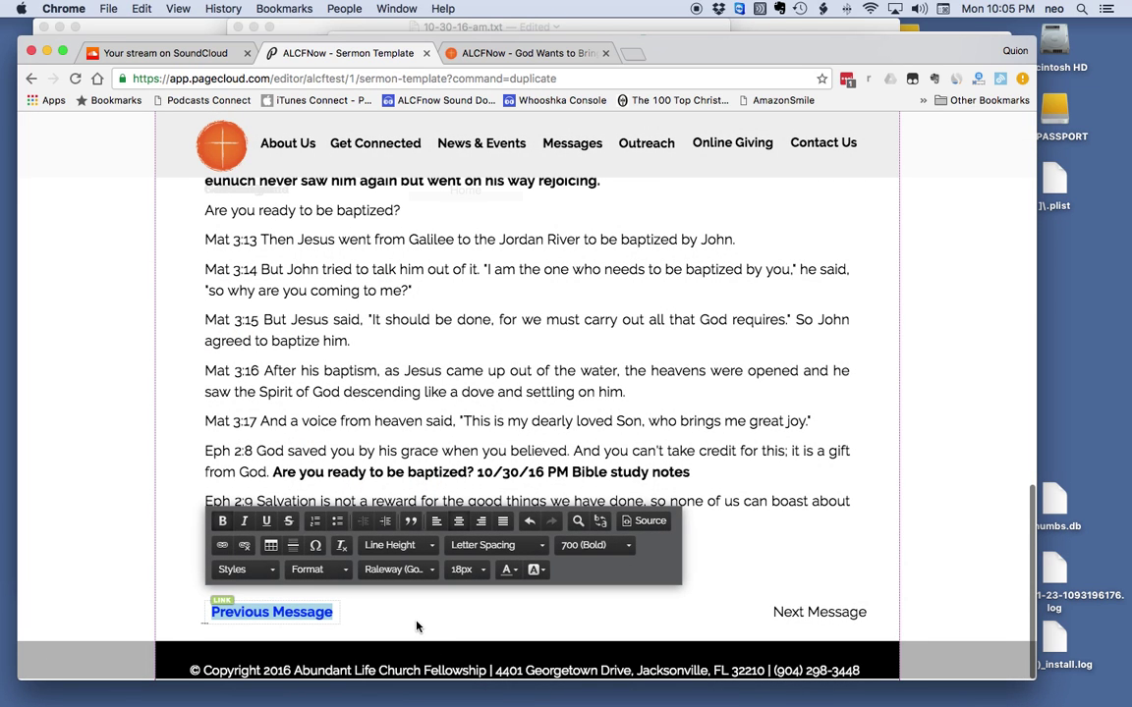
click(559, 626)
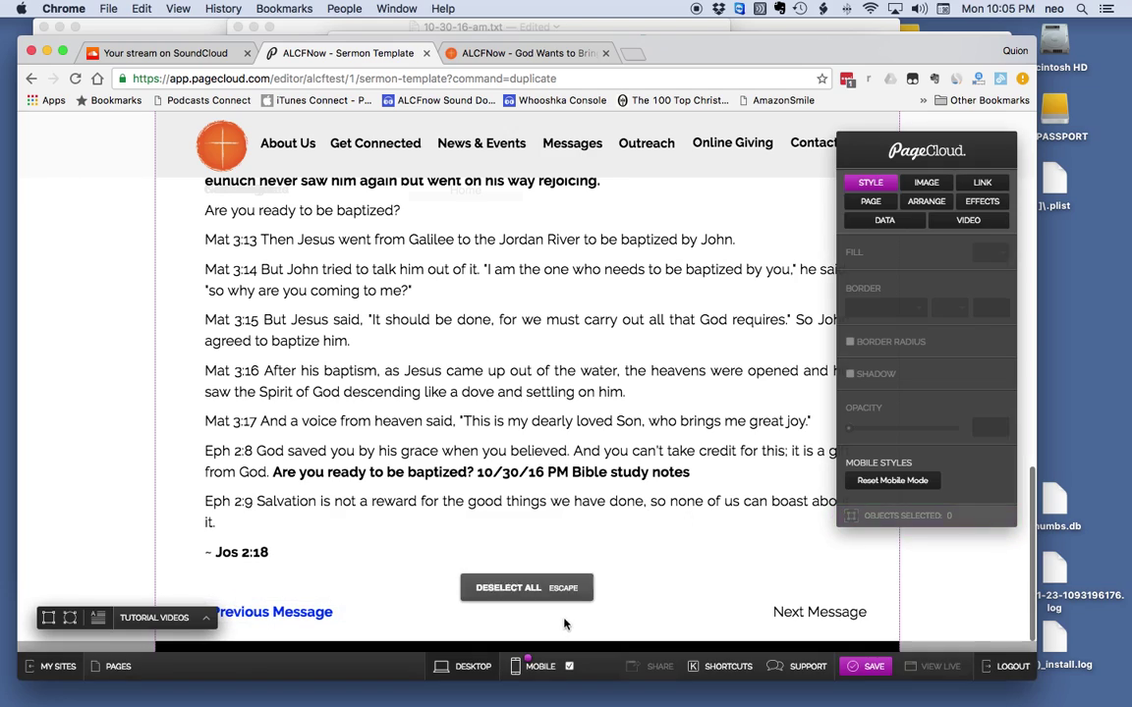
click(509, 593)
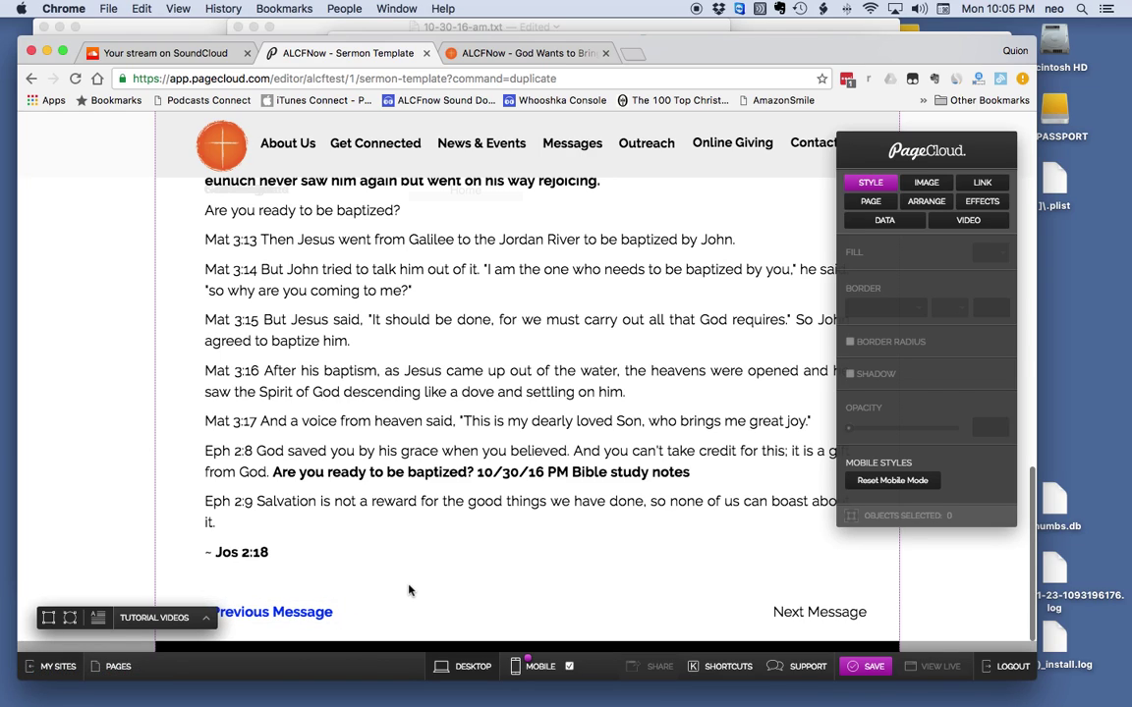
click(283, 613)
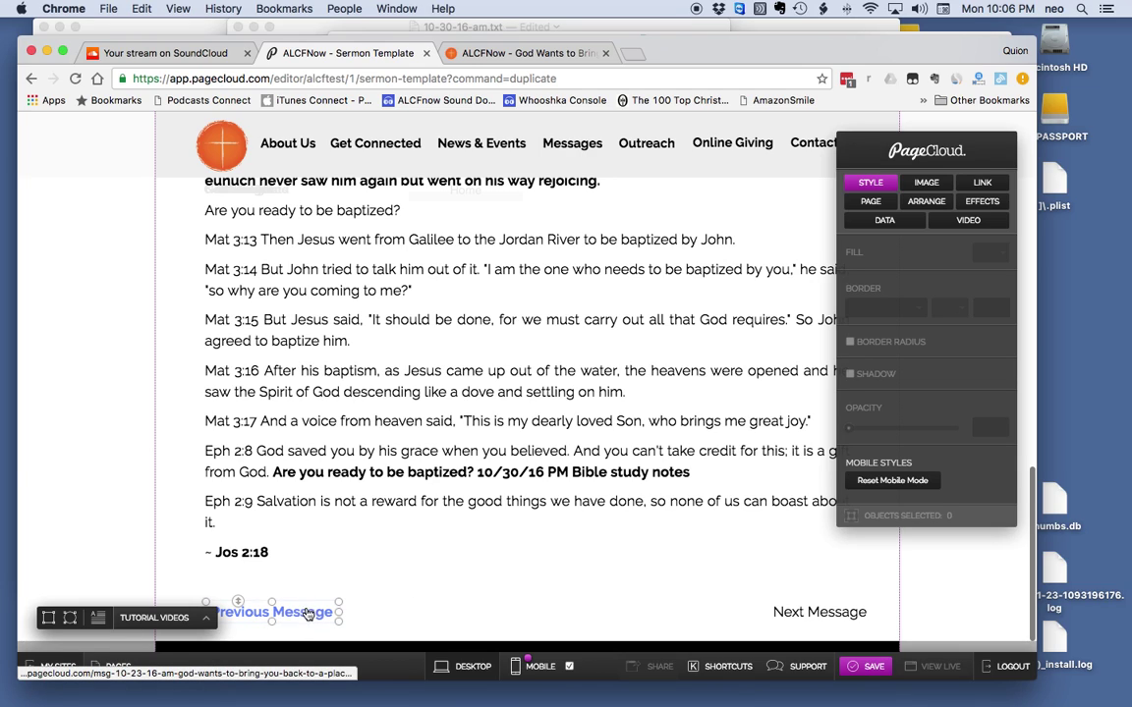
click(379, 581)
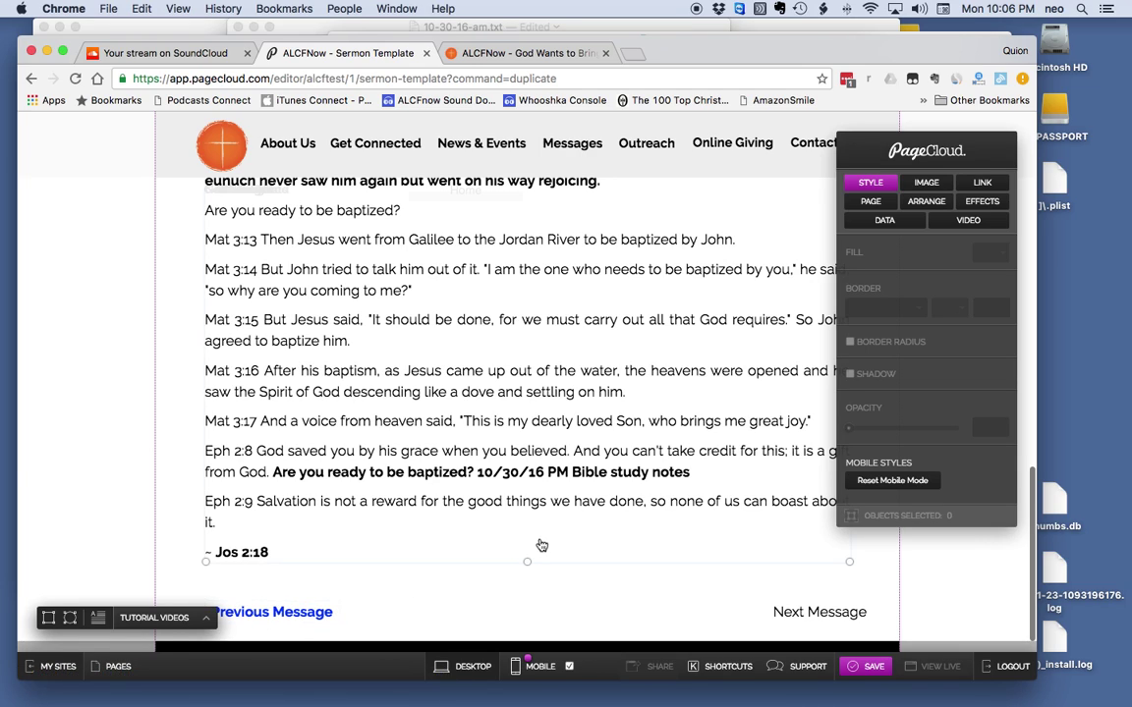
- Switch to the mobile layout and go to the Previous Message link below the outline
click(540, 666)
scroll(511, 550, down, 5)
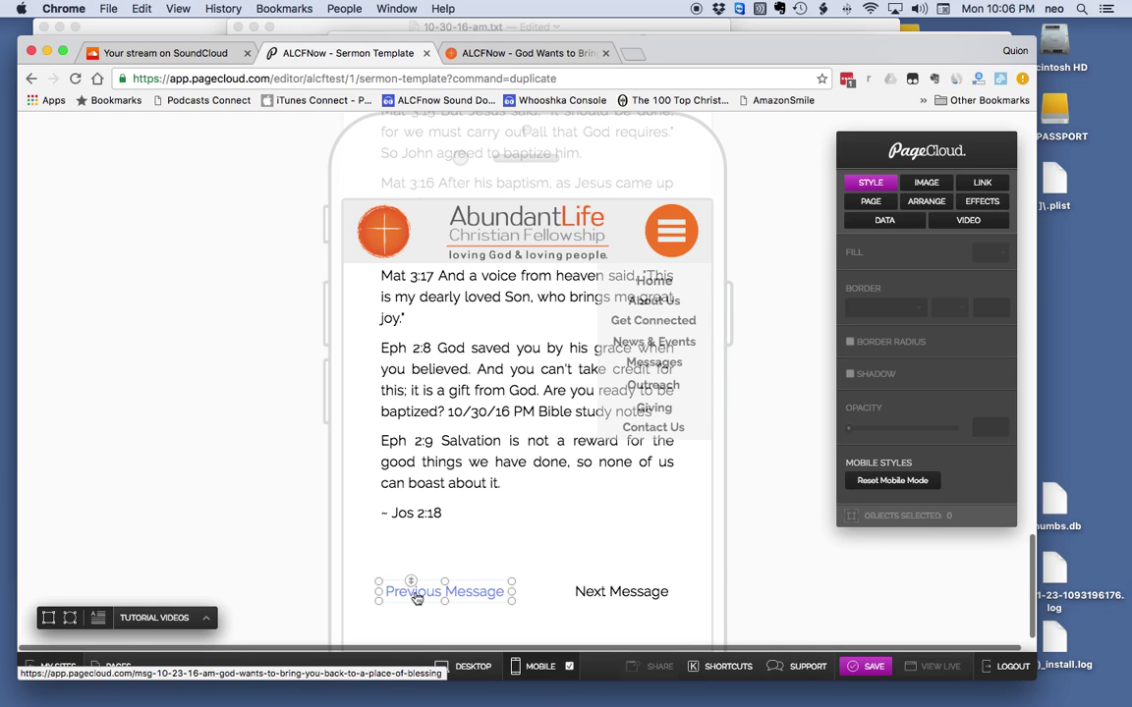
click(478, 596)
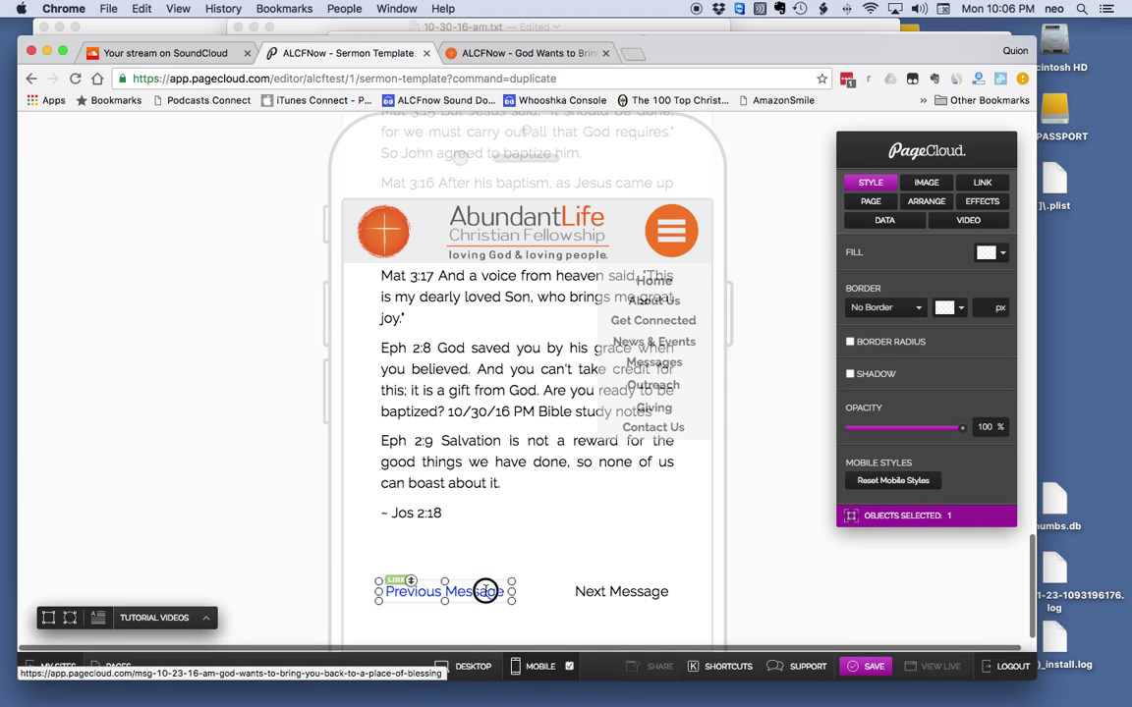
click(485, 591)
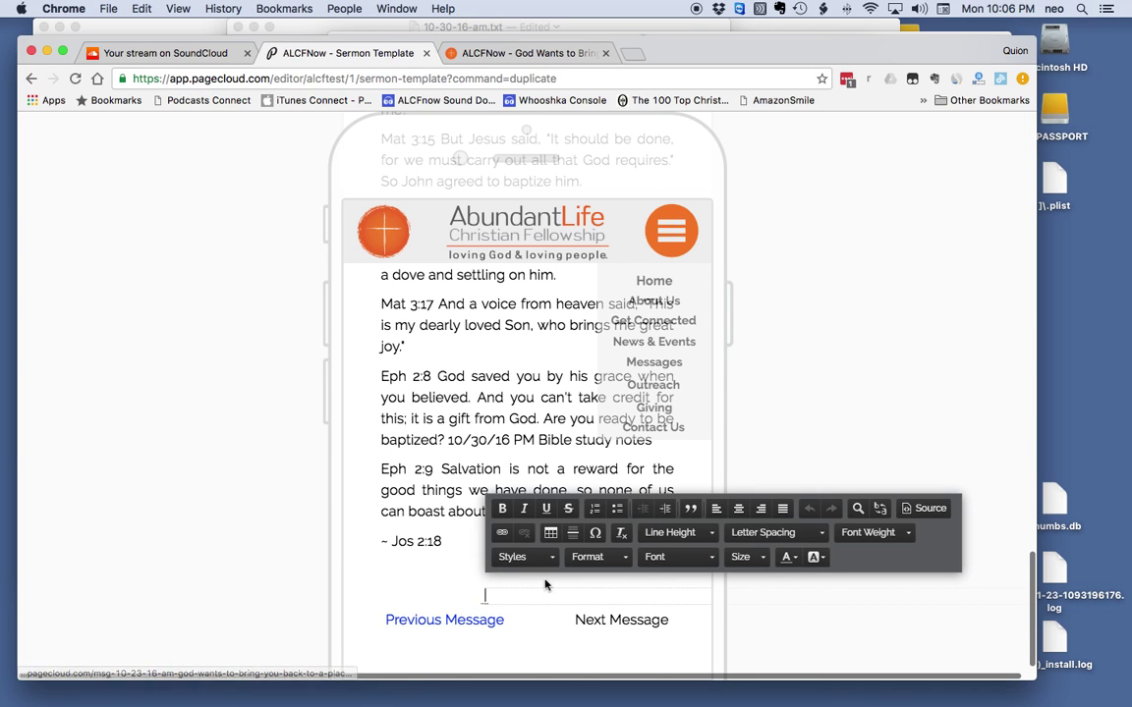
key(BackSpace)
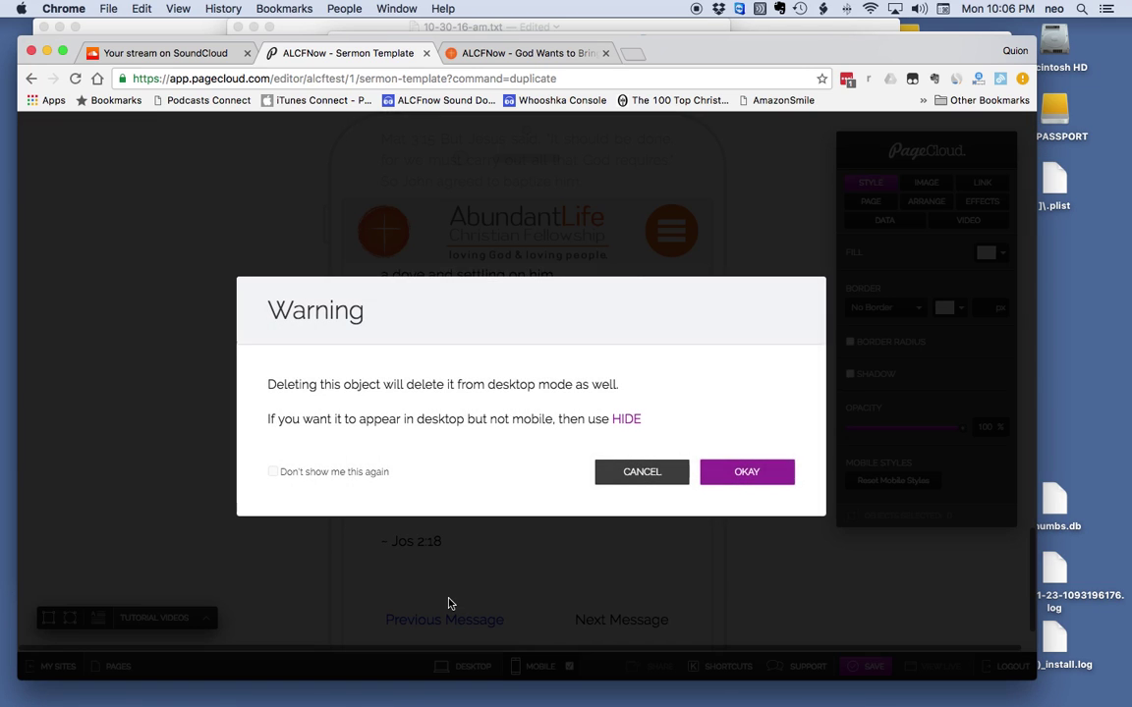
click(643, 475)
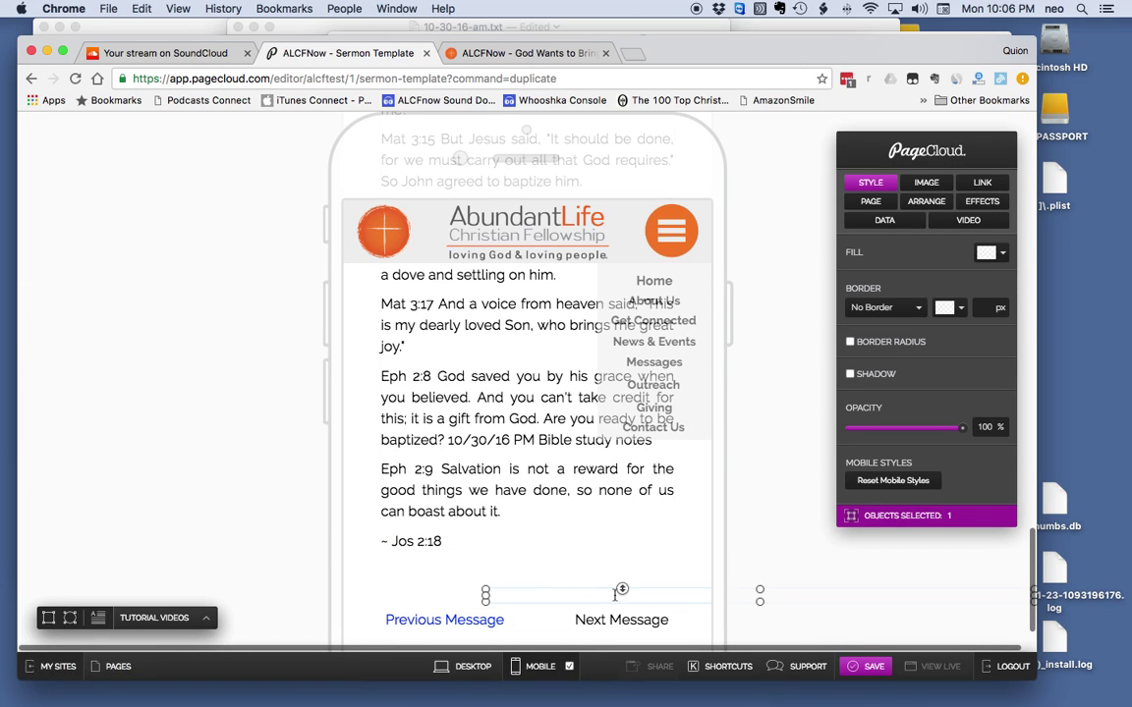
click(804, 617)
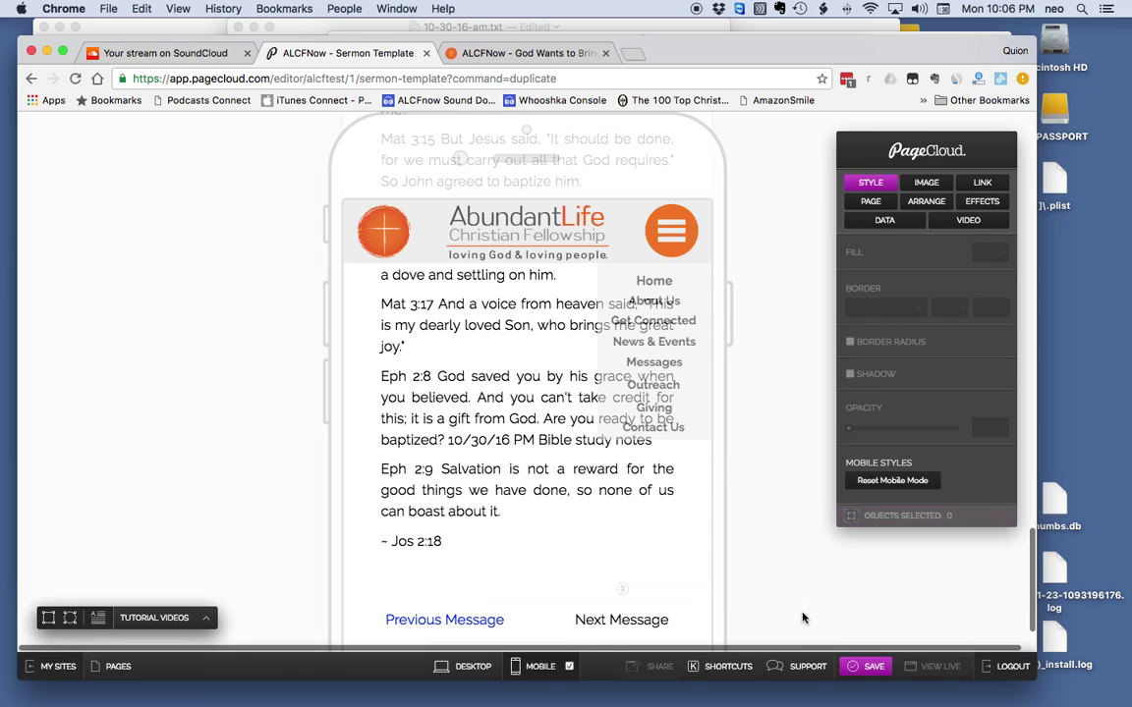
click(445, 621)
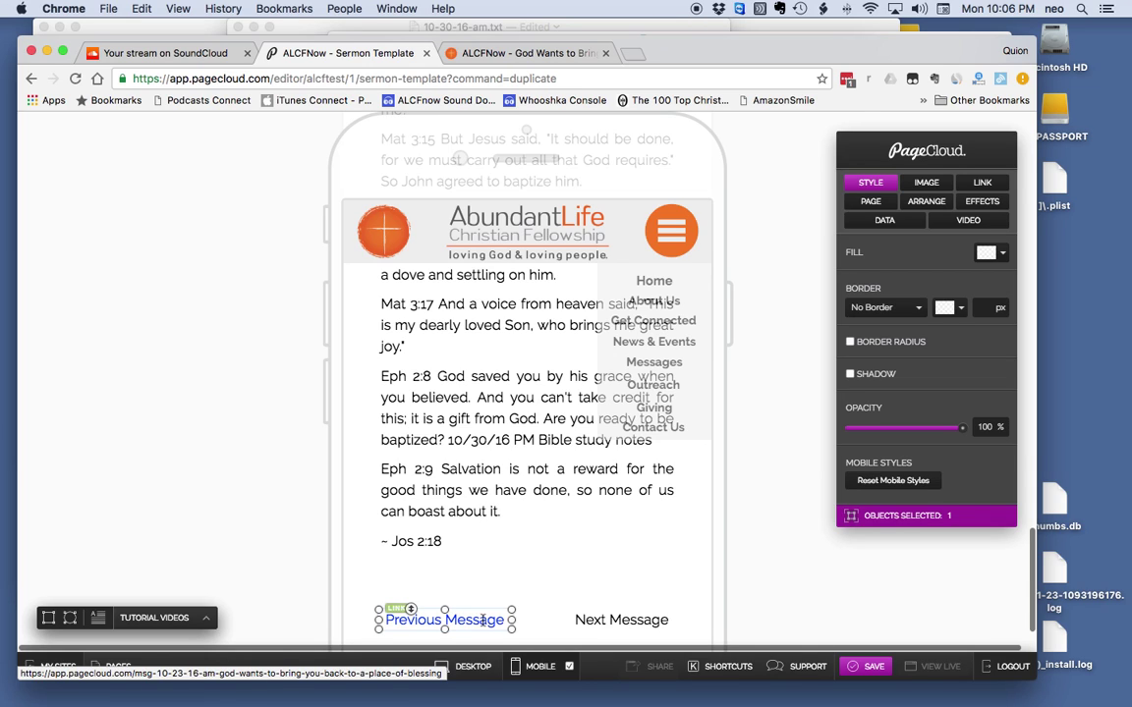
key(Right)
key(Right)
key(Right)
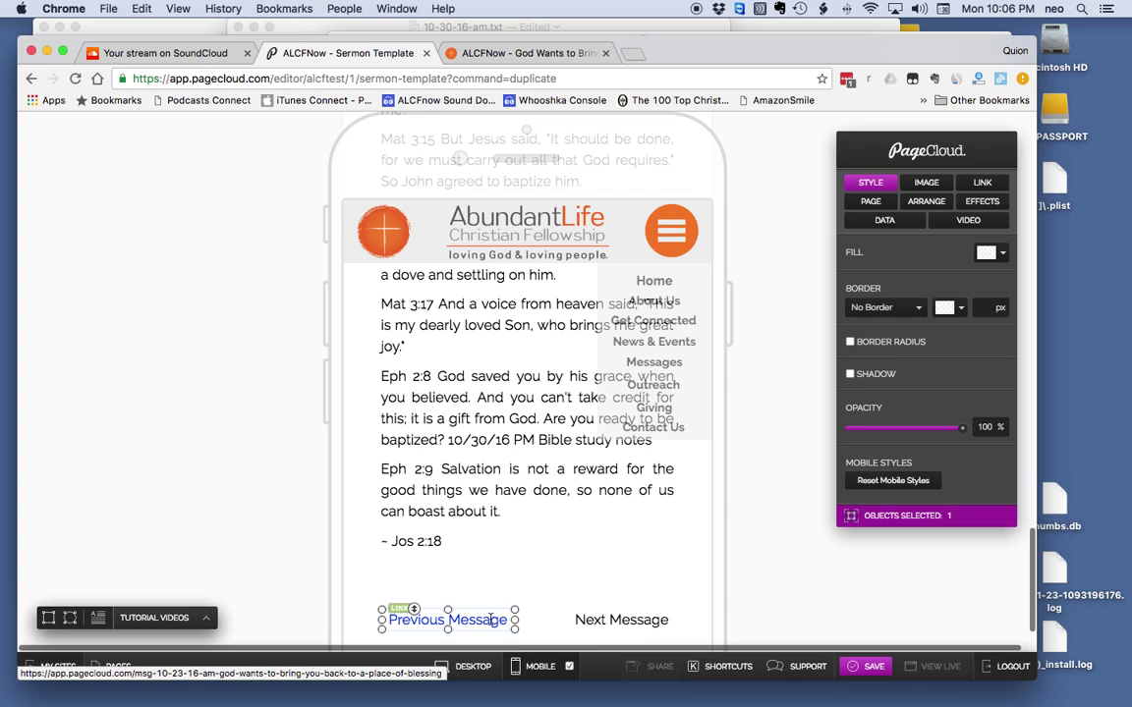
key(super+z)
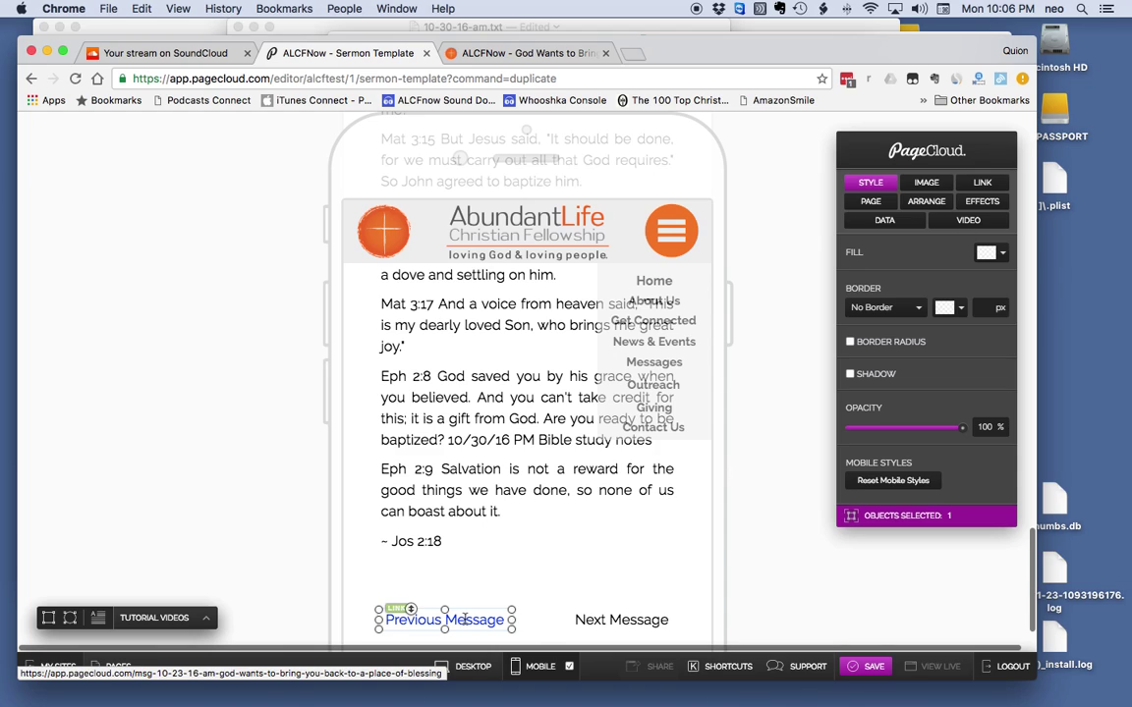
drag(484, 616, 387, 586)
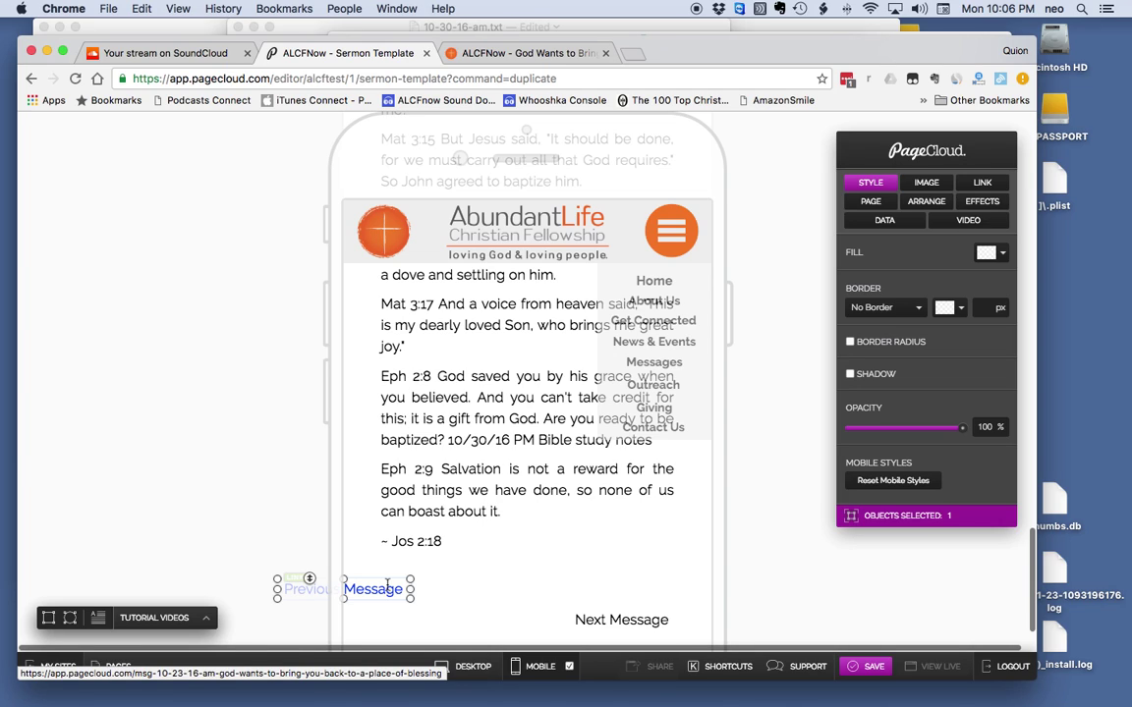
drag(387, 588, 387, 590)
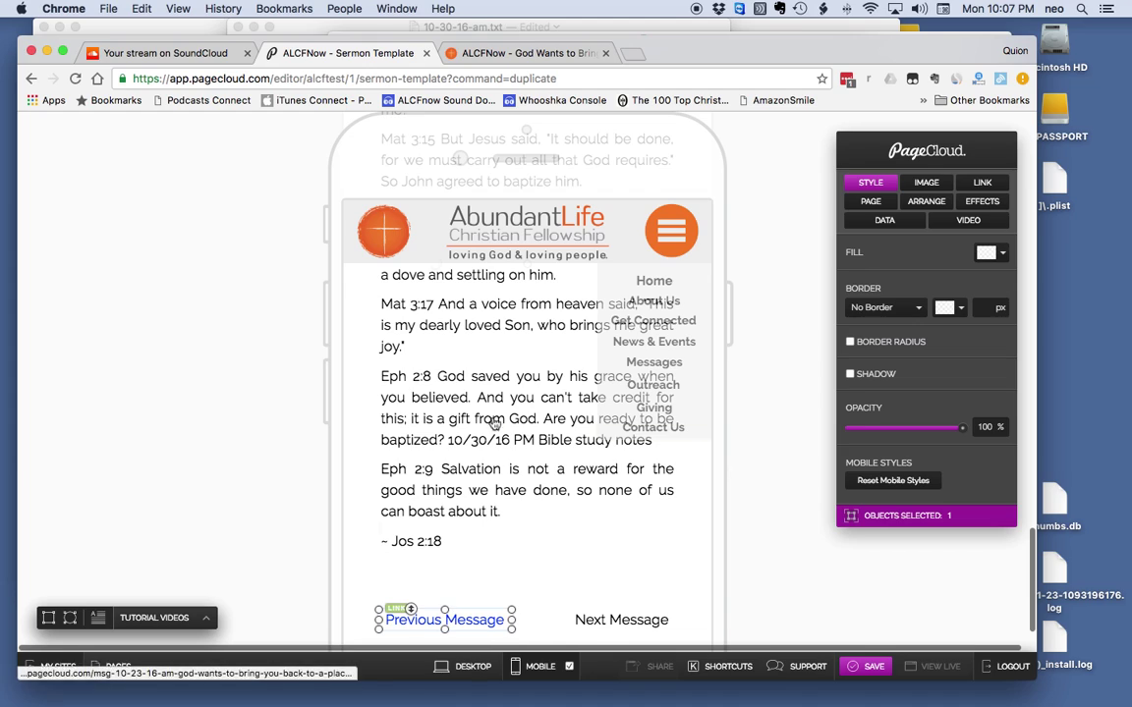
click(495, 479)
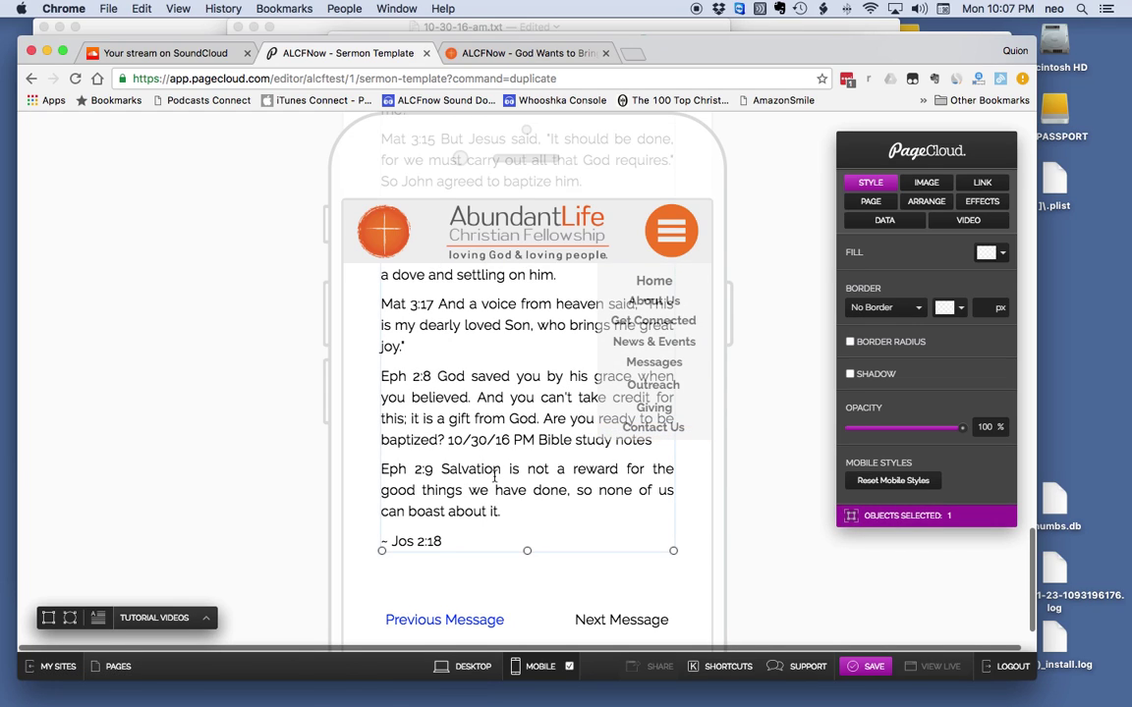
drag(496, 475, 197, 460)
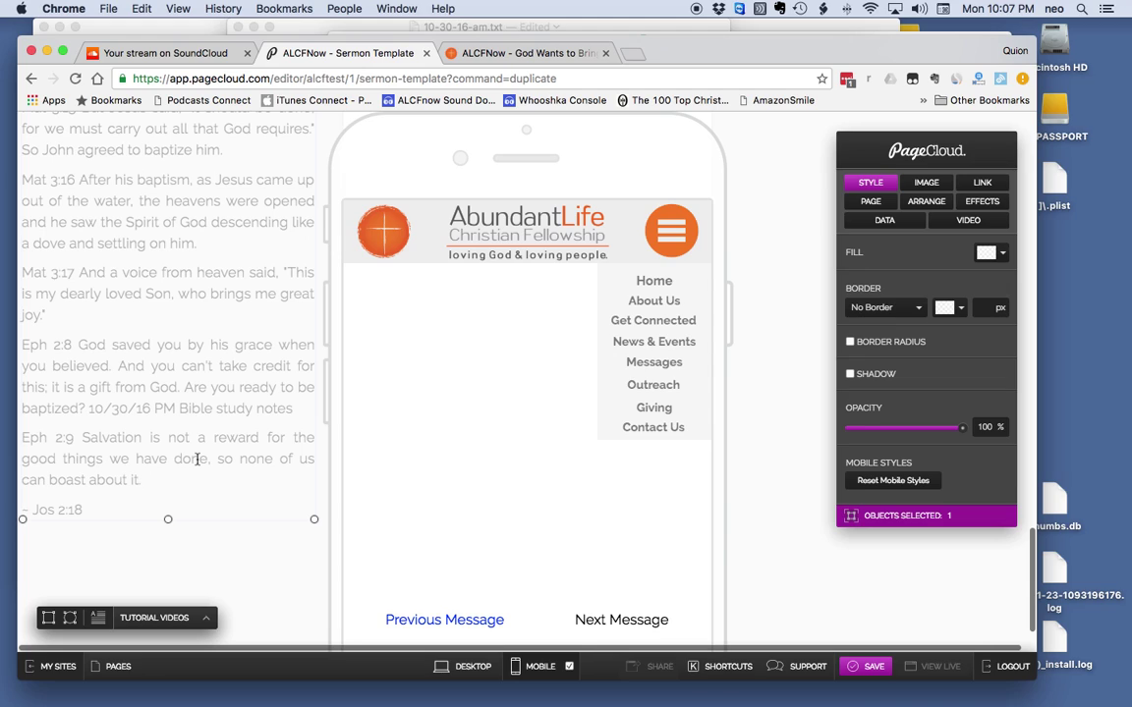
key(super+z)
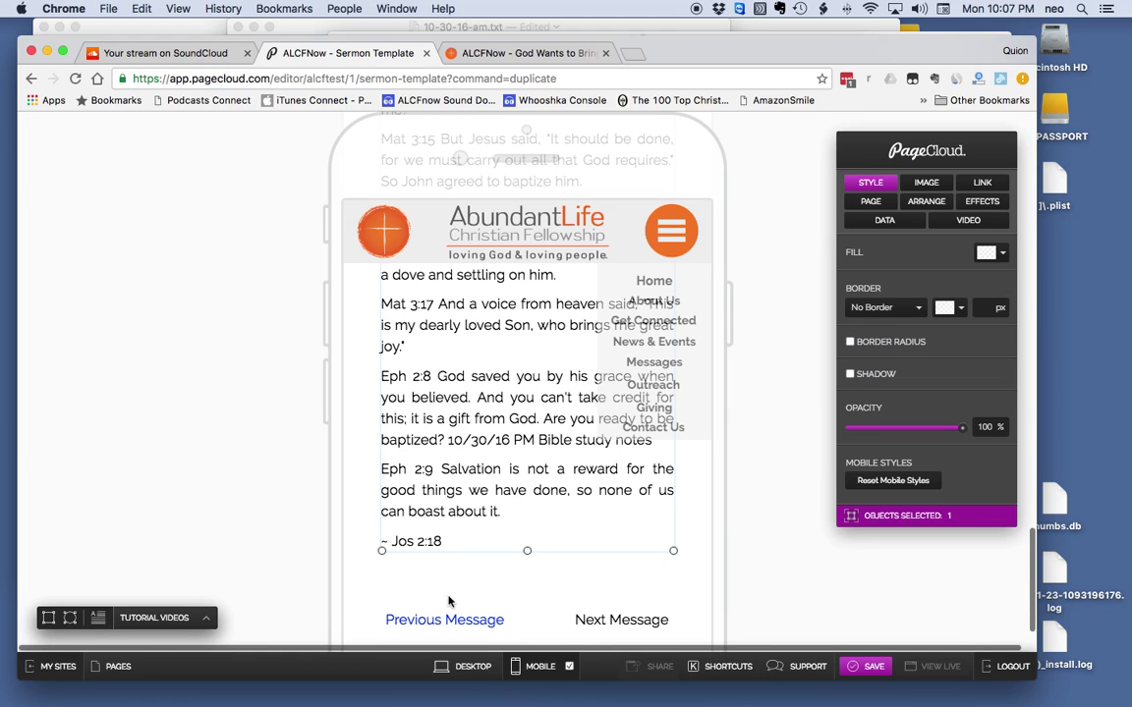
- Make the mobile Previous Message link text bold and deselect it
click(434, 624)
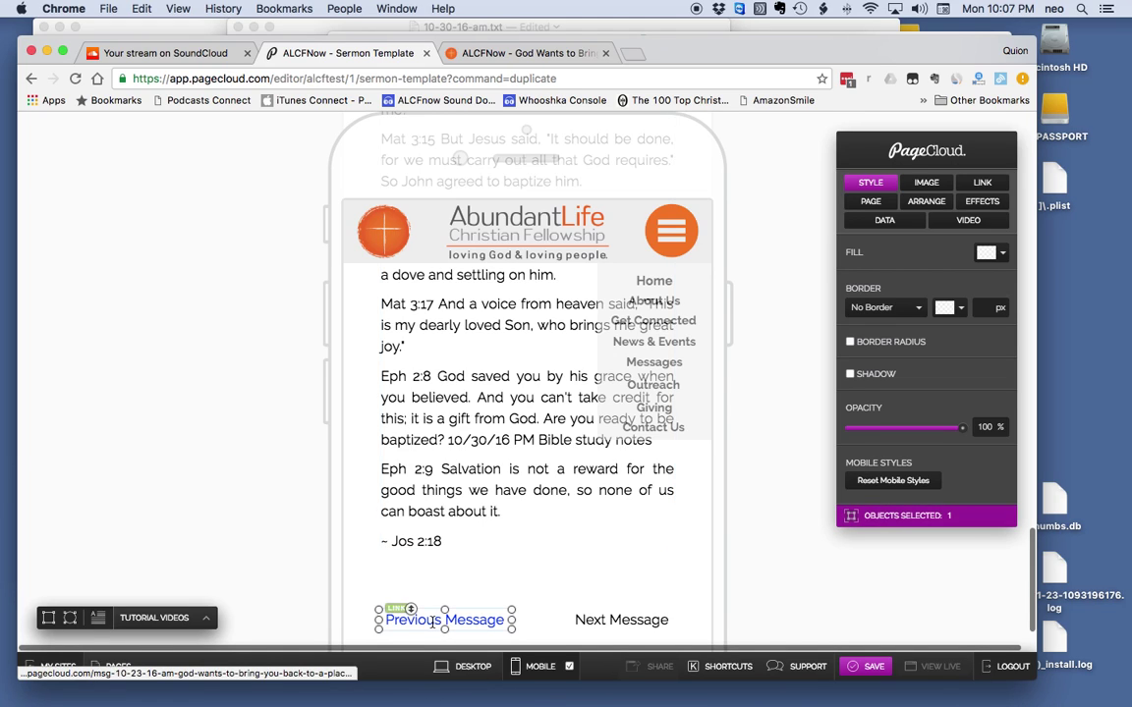
double_click(434, 621)
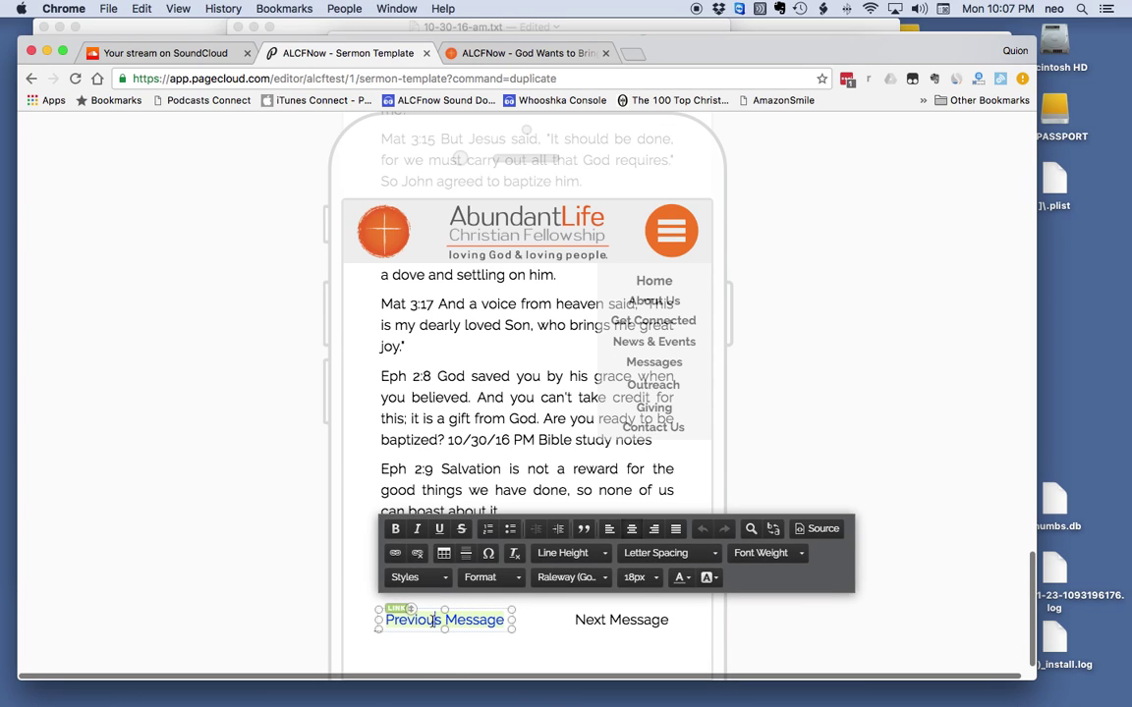
triple_click(433, 620)
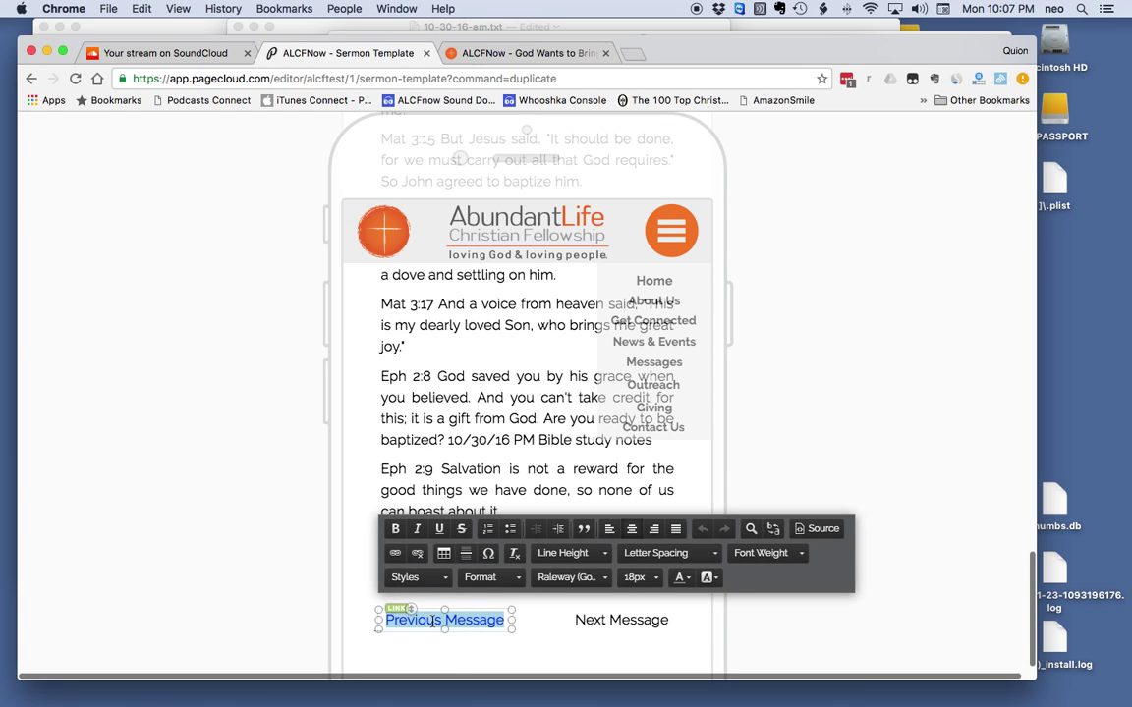
click(394, 530)
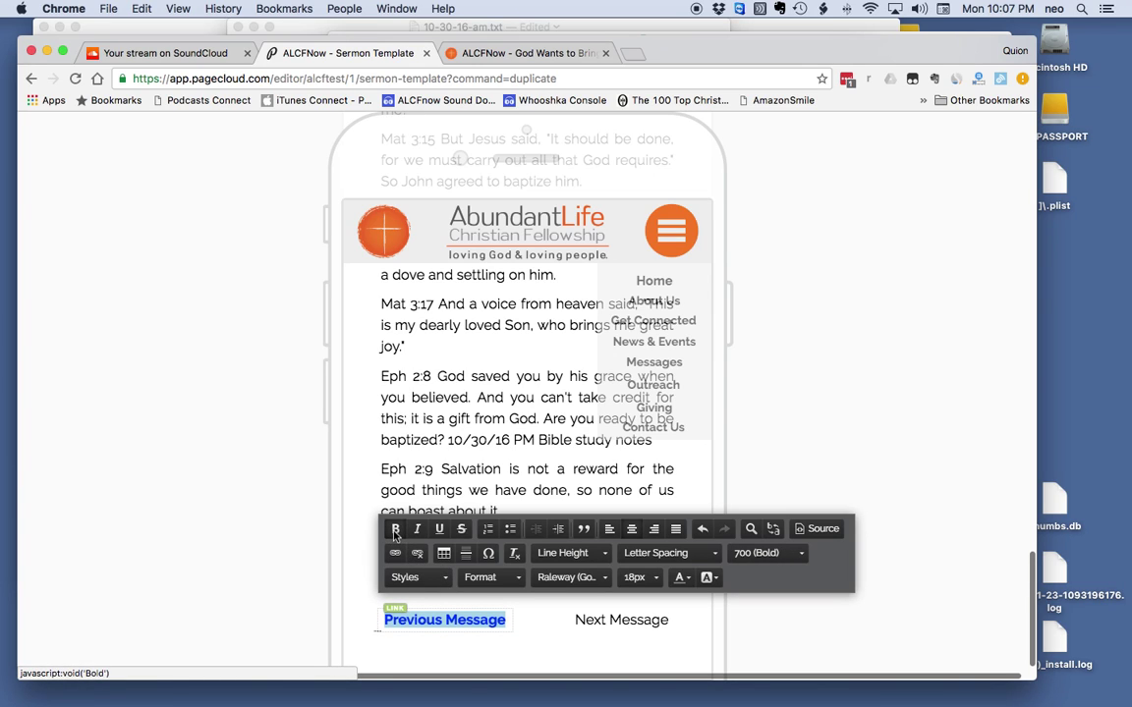
key(Escape)
key(Escape)
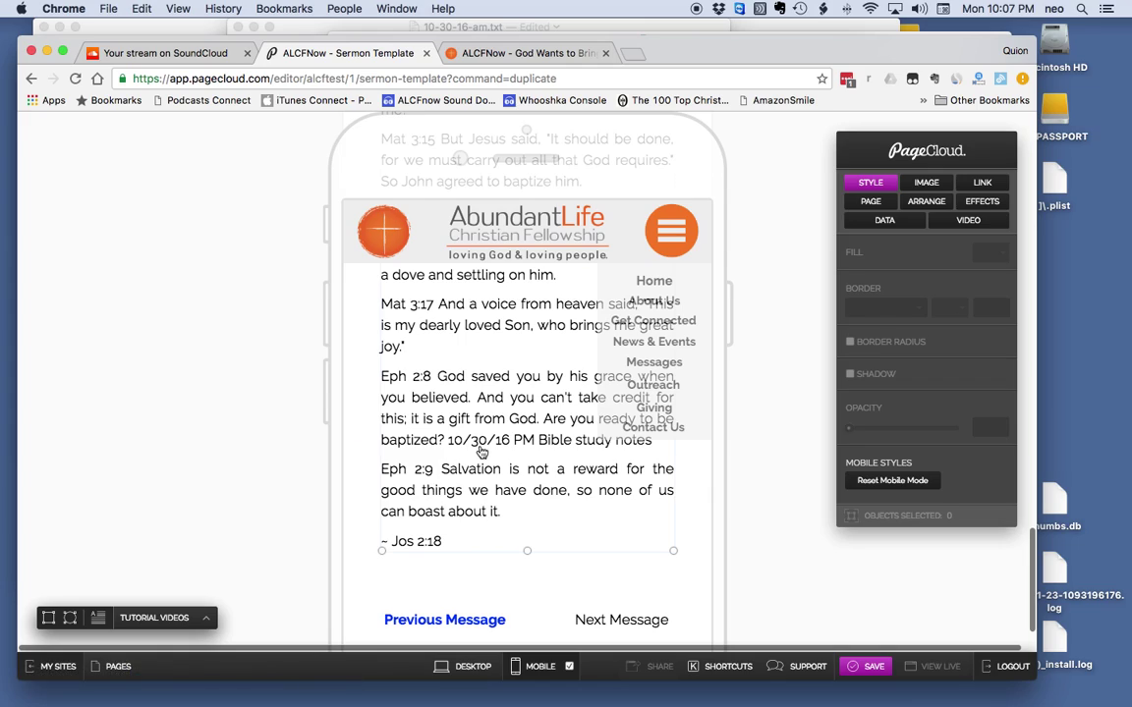
- Move the mobile SoundCloud player between the message description and the DOWNLOAD SERMON NOTES button, aligned with the description's left edge
scroll(481, 452, up, 20)
scroll(482, 452, up, 15)
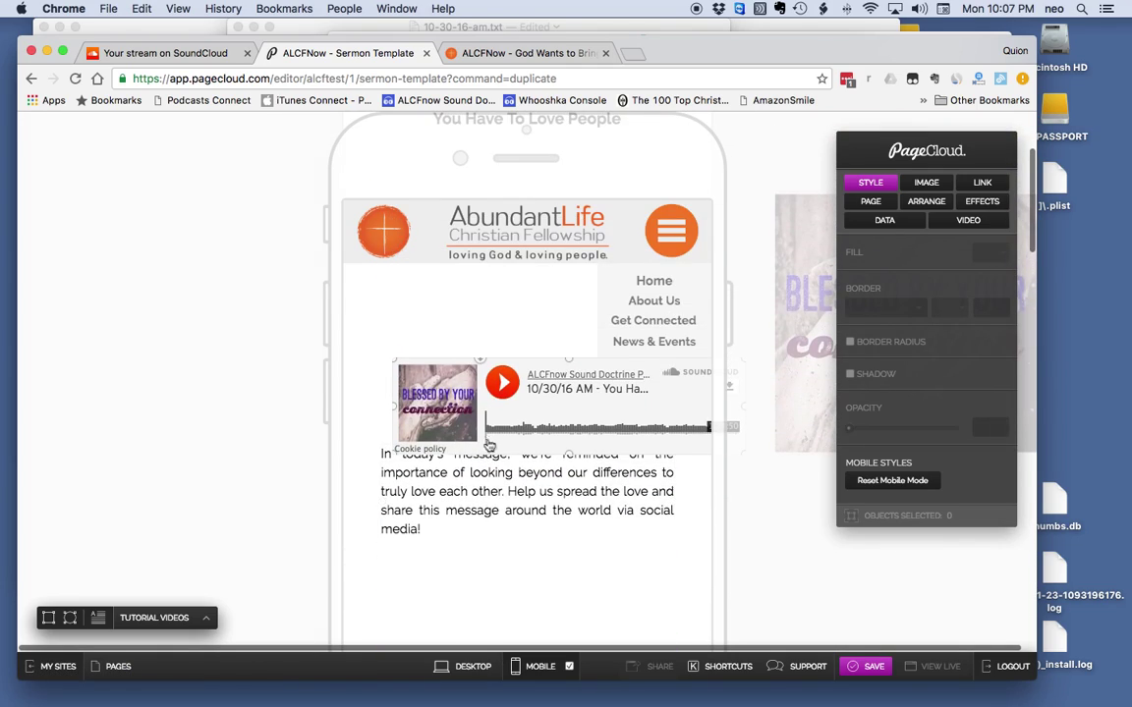
scroll(484, 448, up, 5)
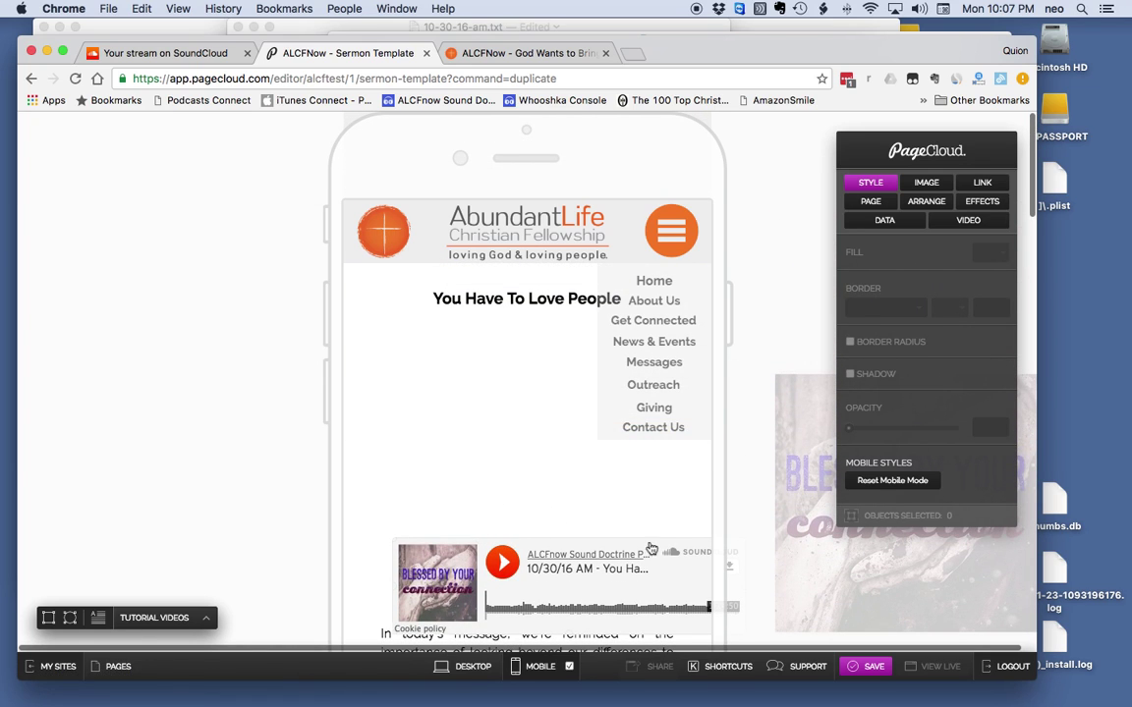
scroll(545, 575, down, 3)
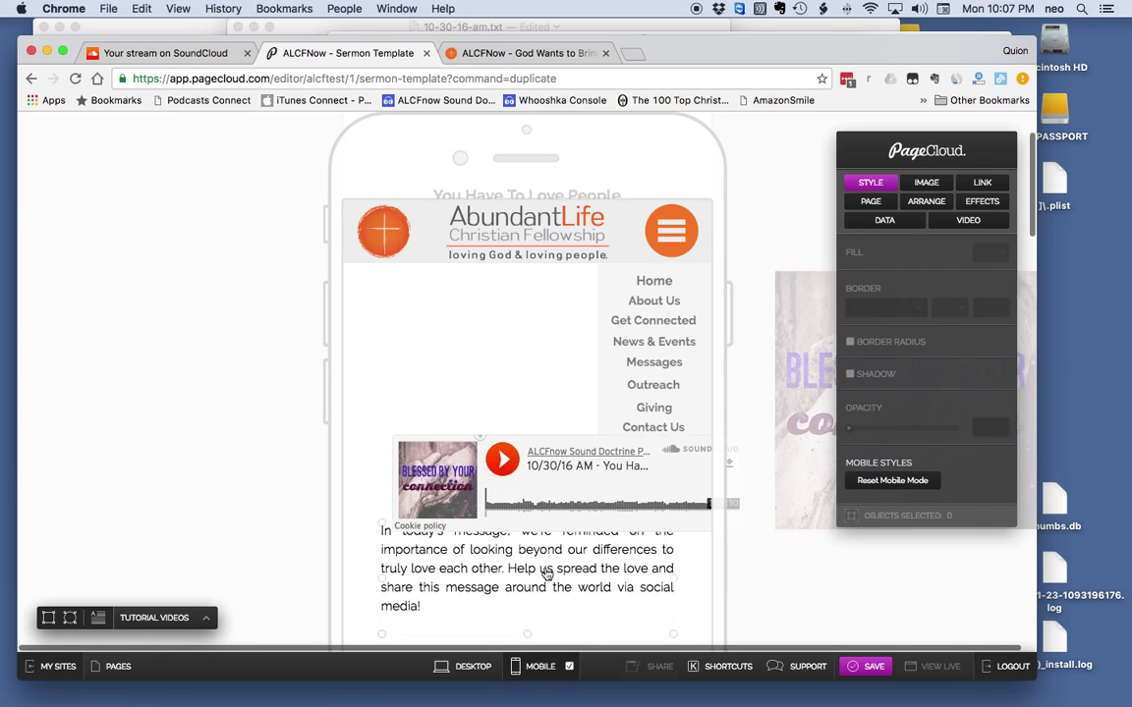
scroll(543, 572, down, 2)
scroll(530, 530, down, 3)
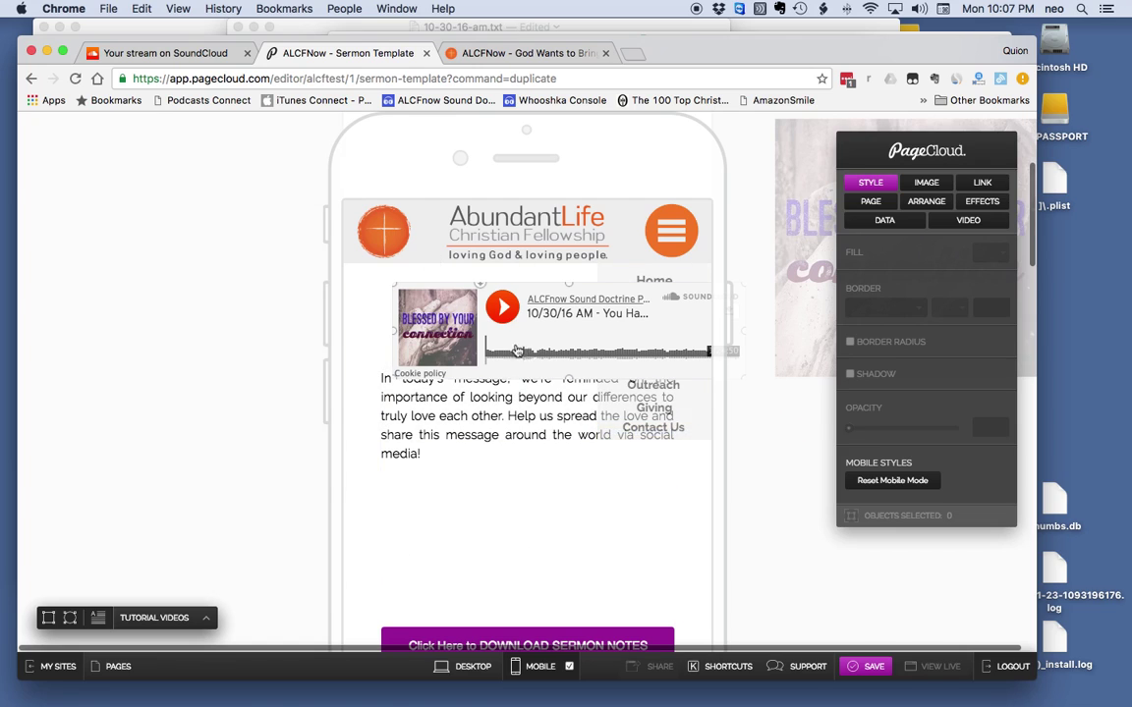
drag(507, 324, 492, 538)
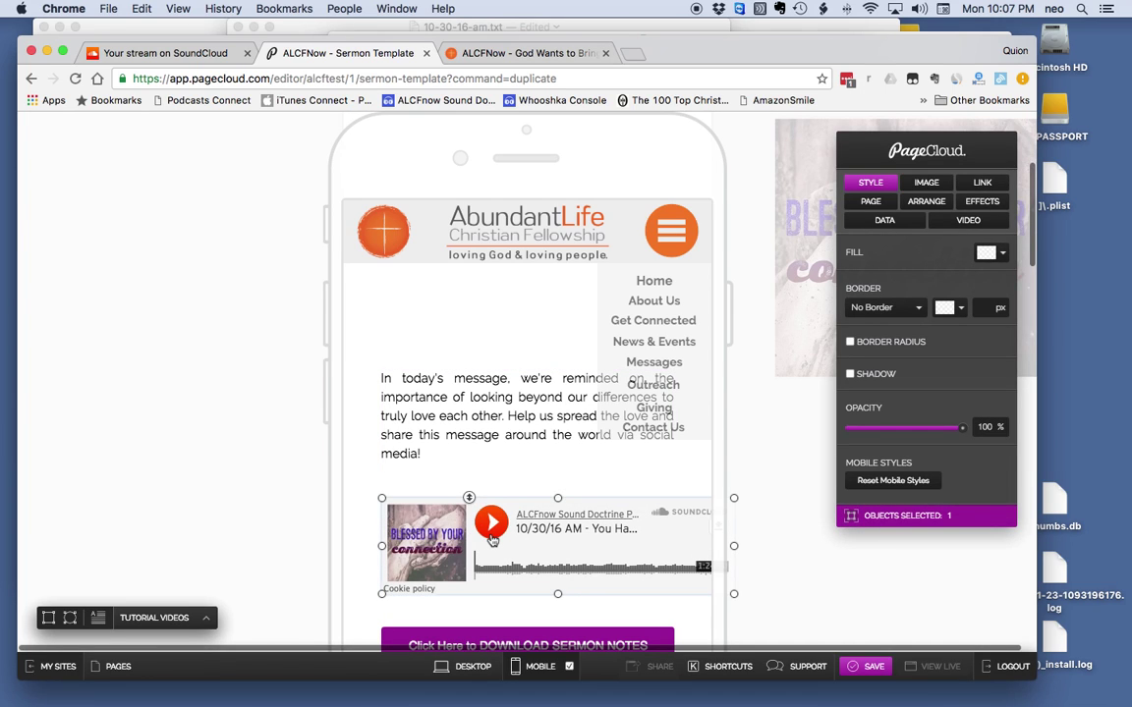
- Place the off-canvas Blessed By Your Connection image centred beneath the mobile title, at left 67px and top 170px
scroll(744, 346, up, 5)
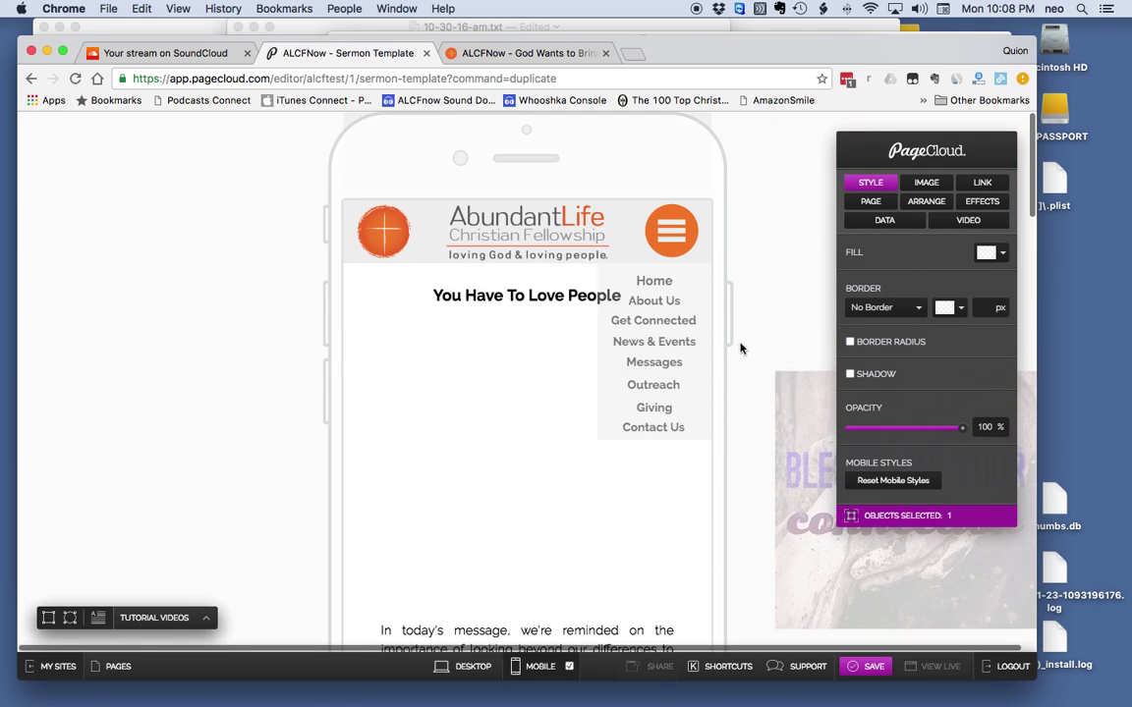
click(808, 562)
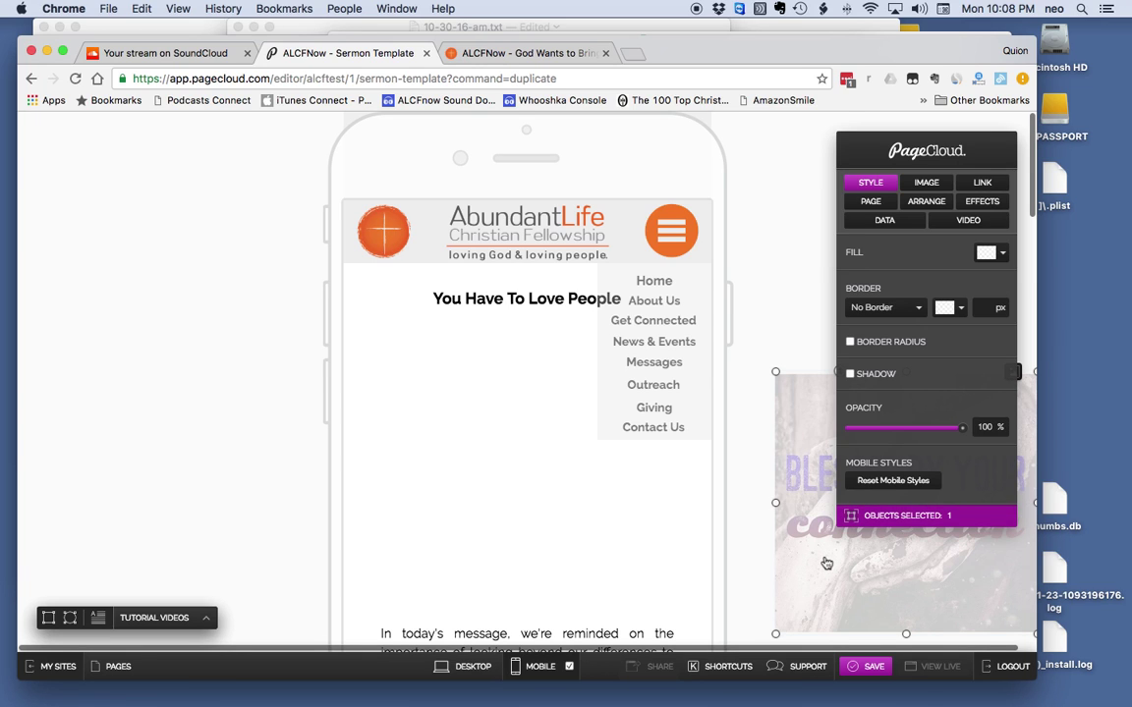
drag(789, 565, 518, 523)
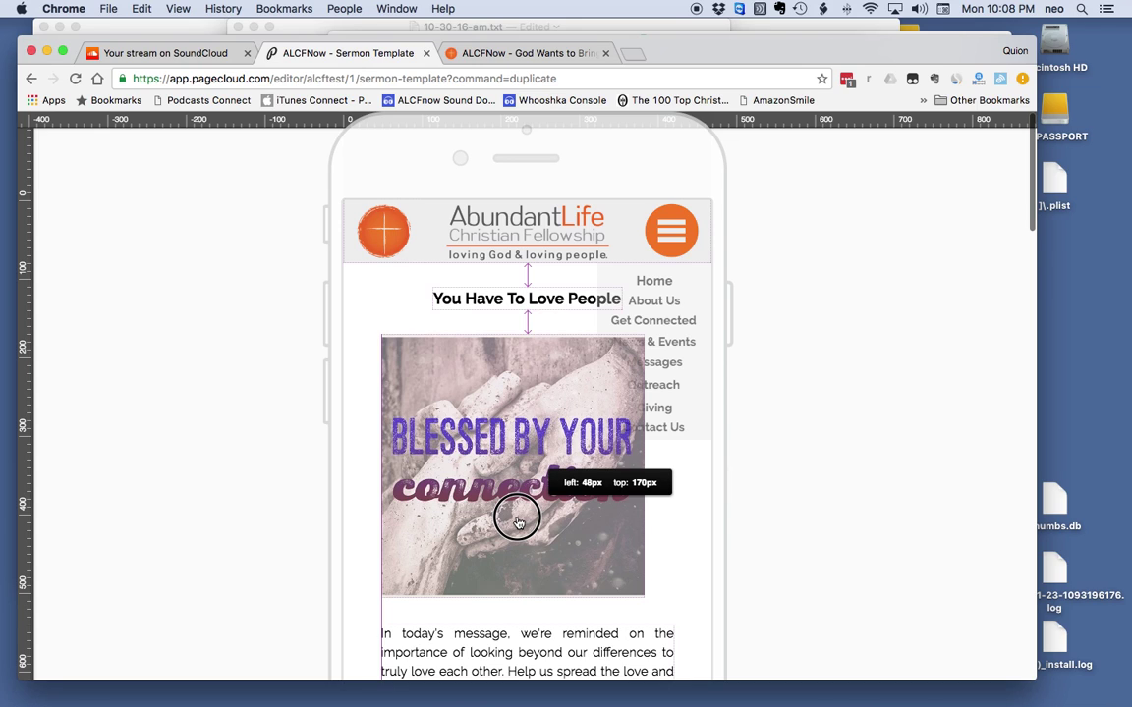
drag(518, 523, 517, 522)
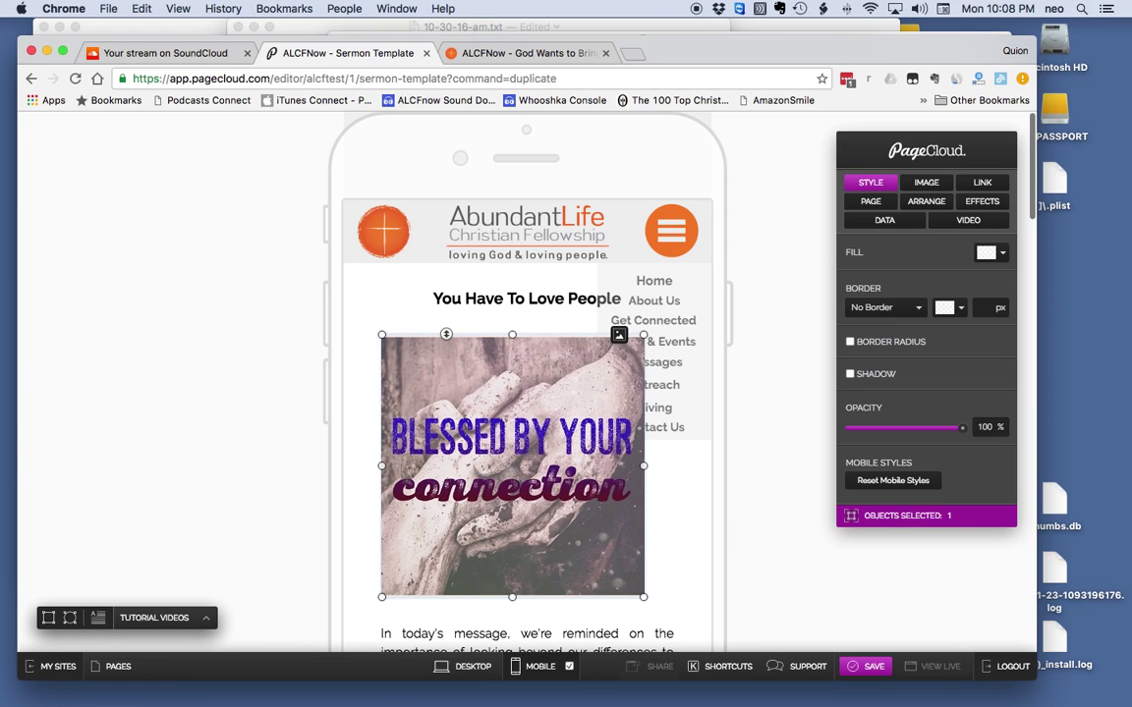
key(shift+Right)
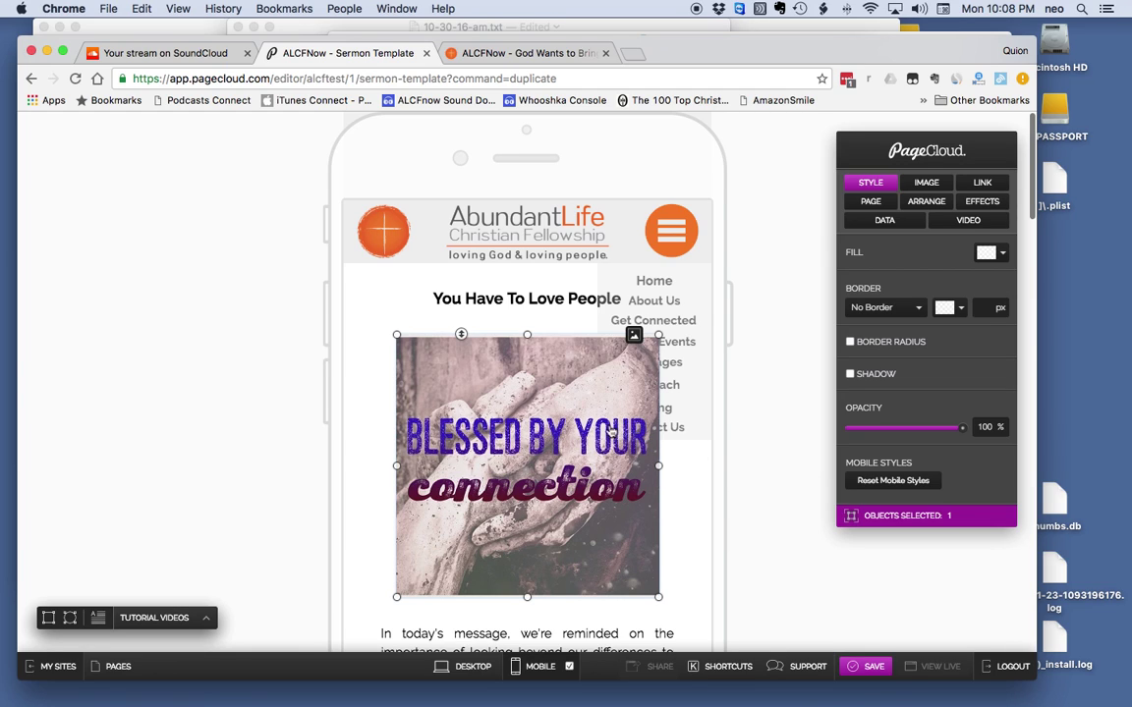
drag(523, 507, 524, 506)
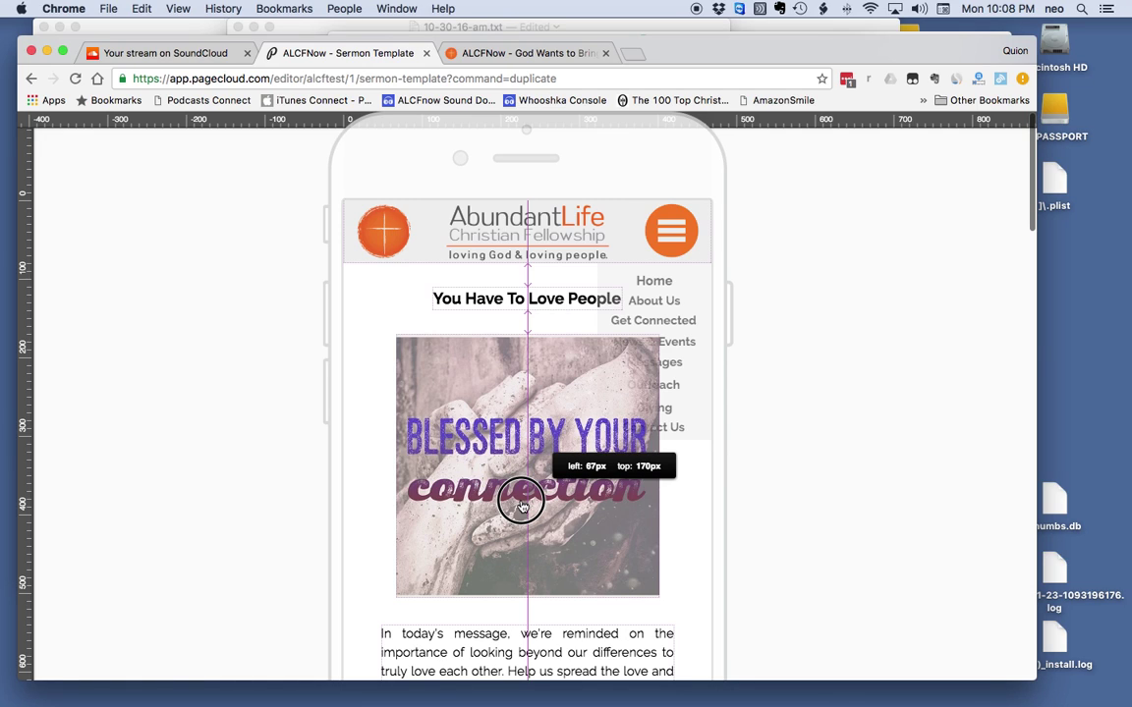
drag(521, 504, 521, 504)
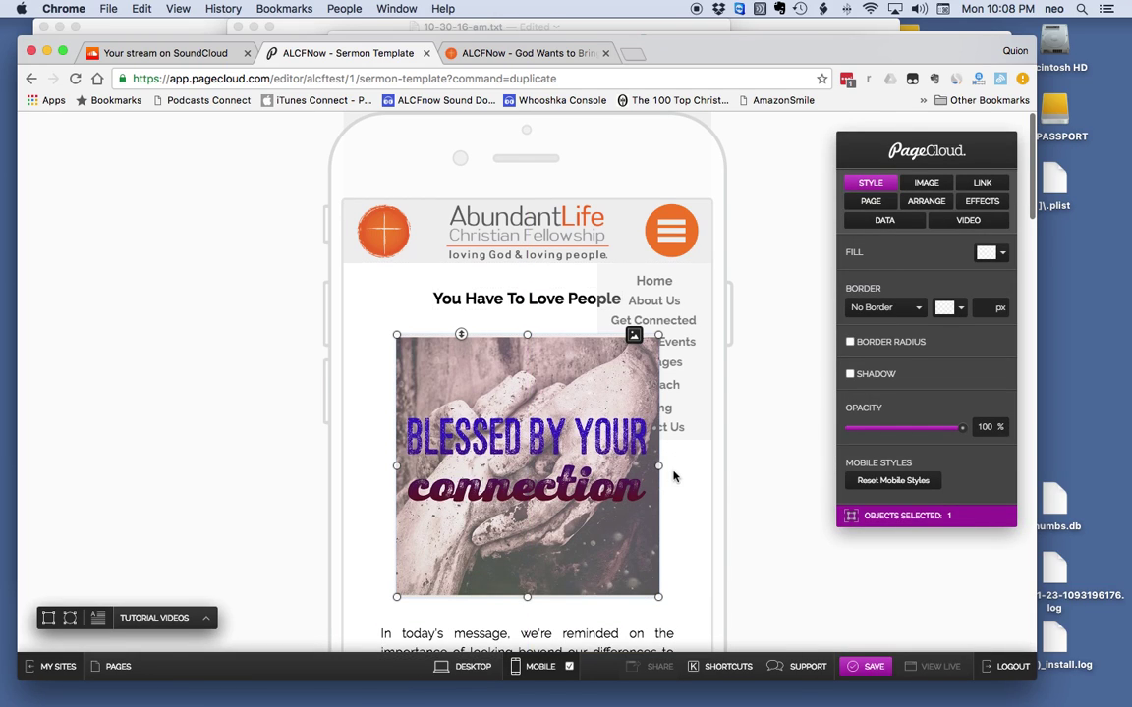
- Narrow the mobile SoundCloud player to a width of 373px, matching the description text, and deselect it
scroll(681, 488, down, 10)
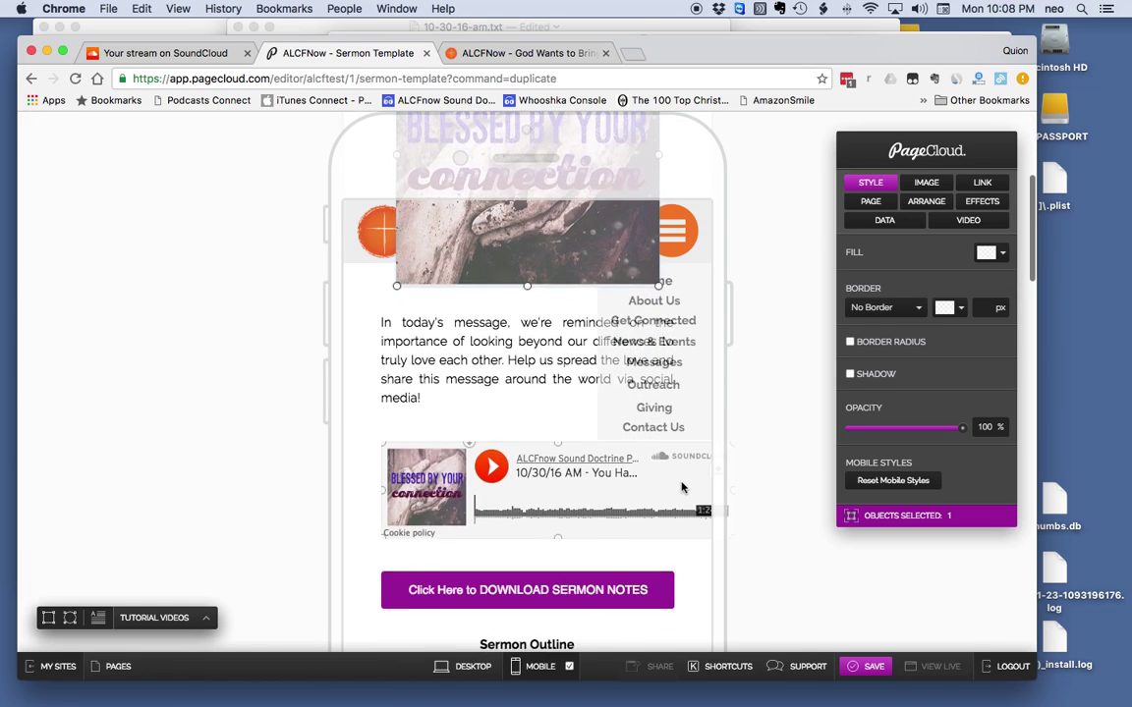
scroll(682, 487, up, 6)
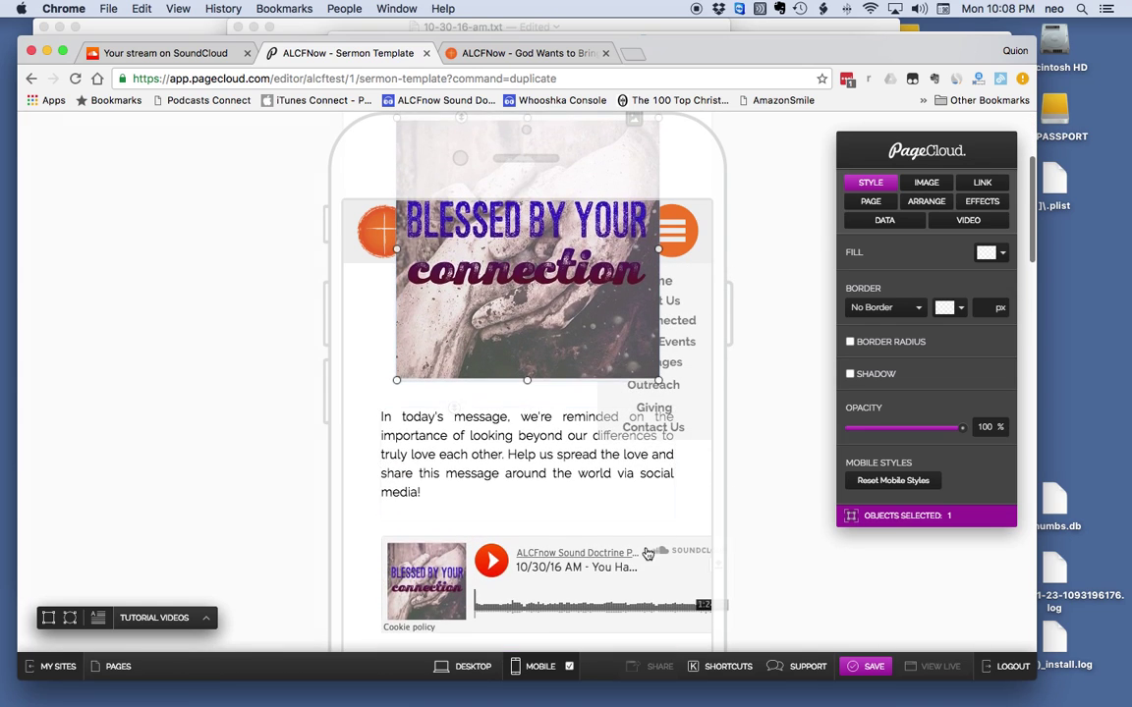
scroll(629, 562, down, 3)
scroll(629, 562, up, 3)
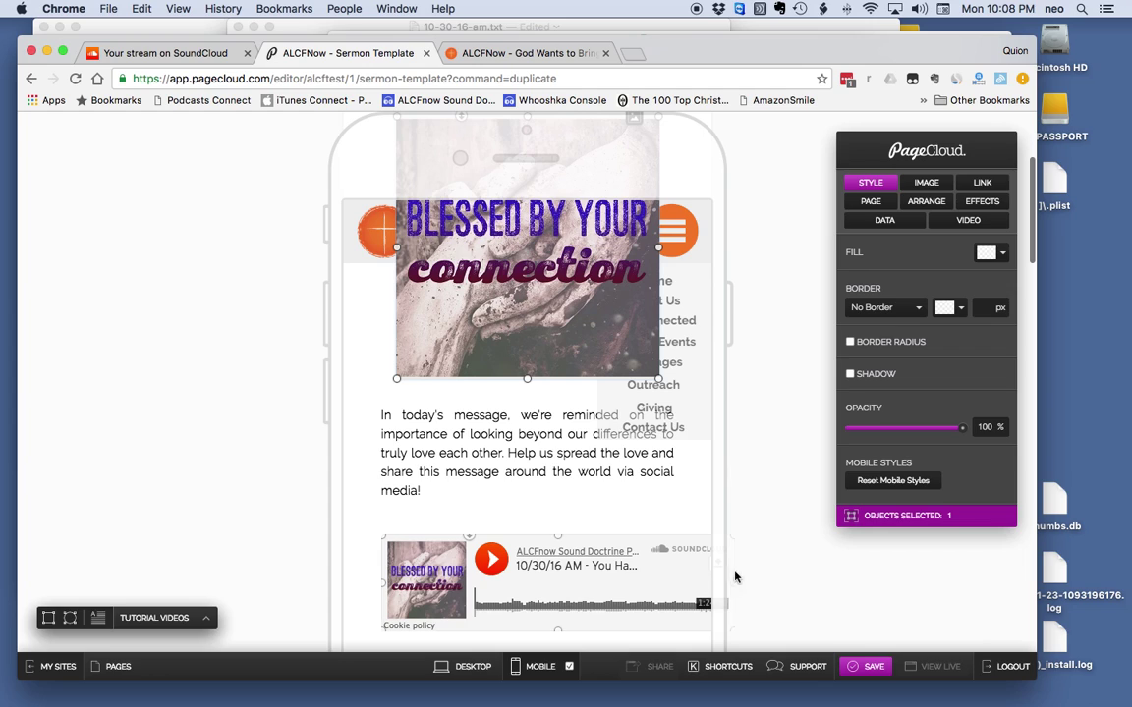
drag(734, 586, 678, 585)
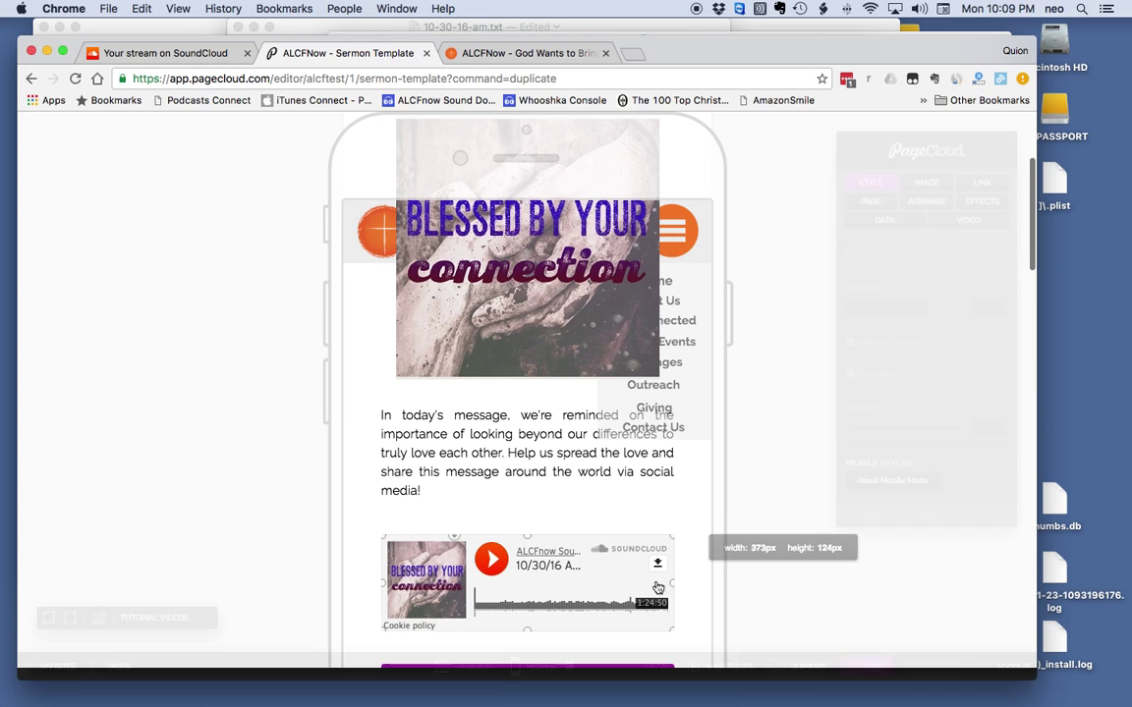
scroll(465, 579, down, 1)
scroll(464, 579, up, 1)
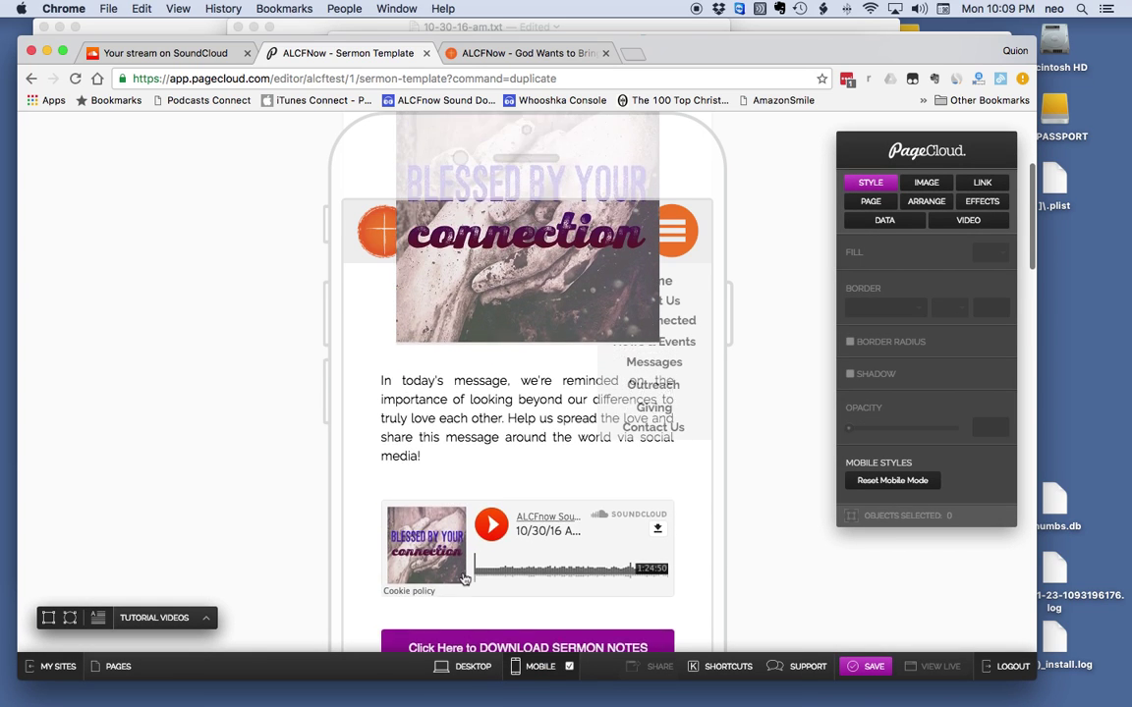
- Review the mobile layout's title, image, description, audio player and sermon notes button for placement and spacing
scroll(550, 575, down, 2)
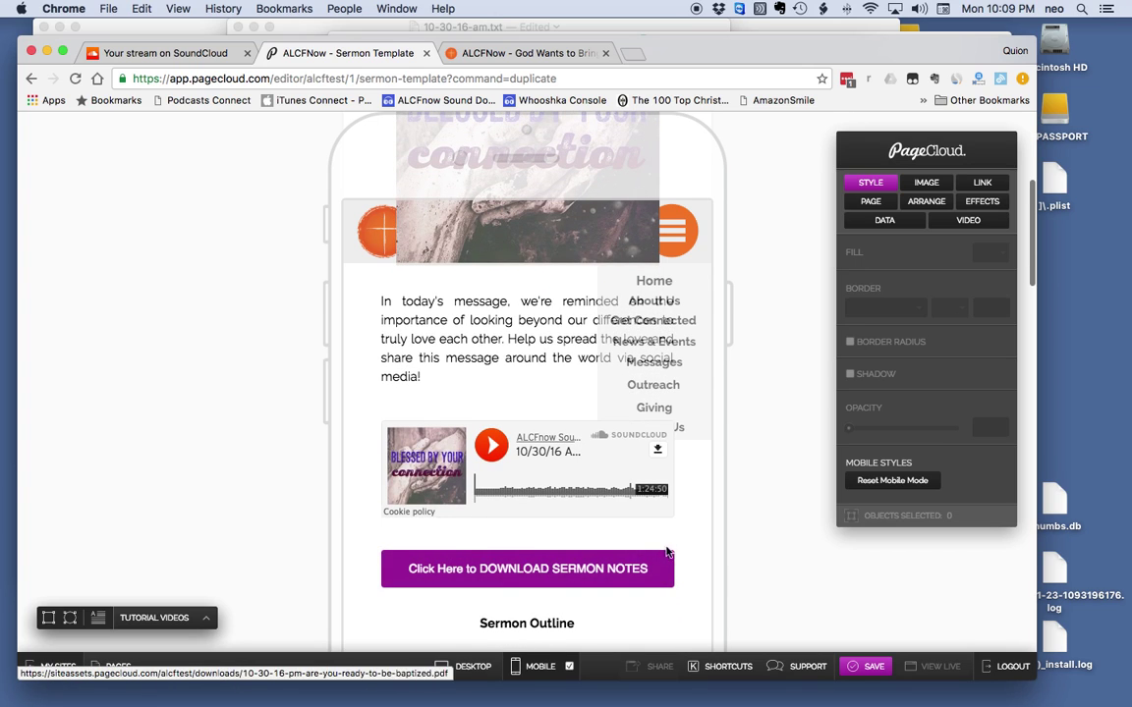
scroll(727, 543, down, 3)
scroll(727, 546, up, 2)
scroll(727, 545, up, 3)
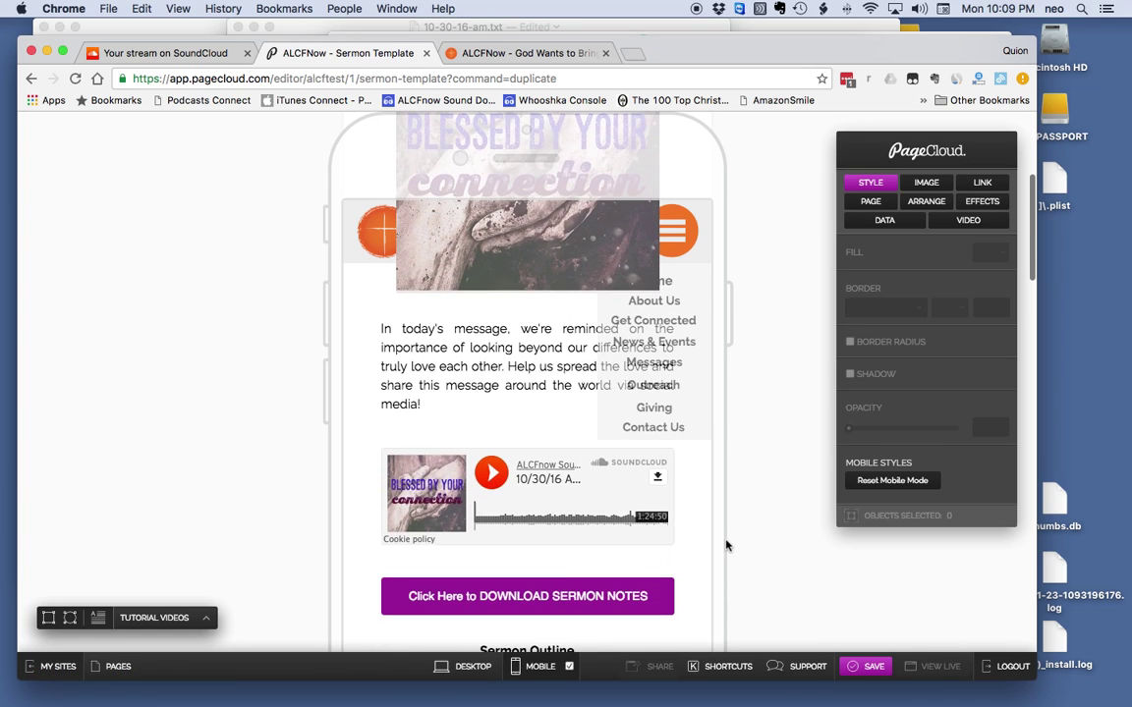
scroll(603, 579, up, 4)
scroll(603, 580, up, 3)
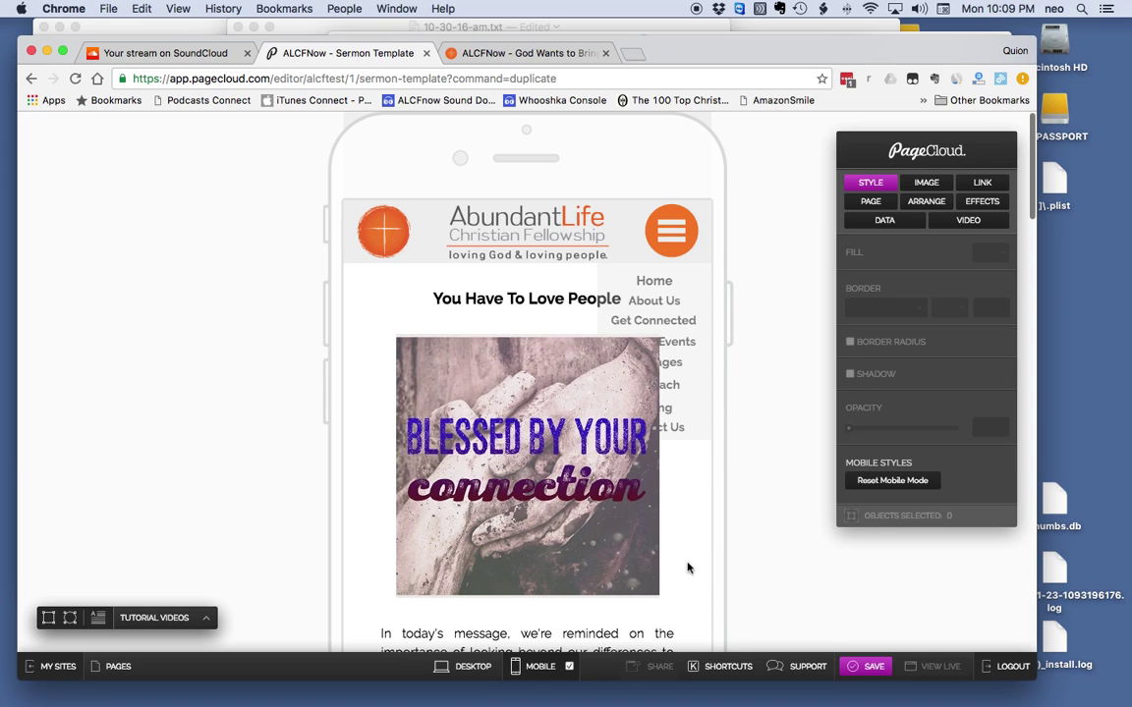
scroll(676, 571, down, 1)
scroll(673, 570, up, 2)
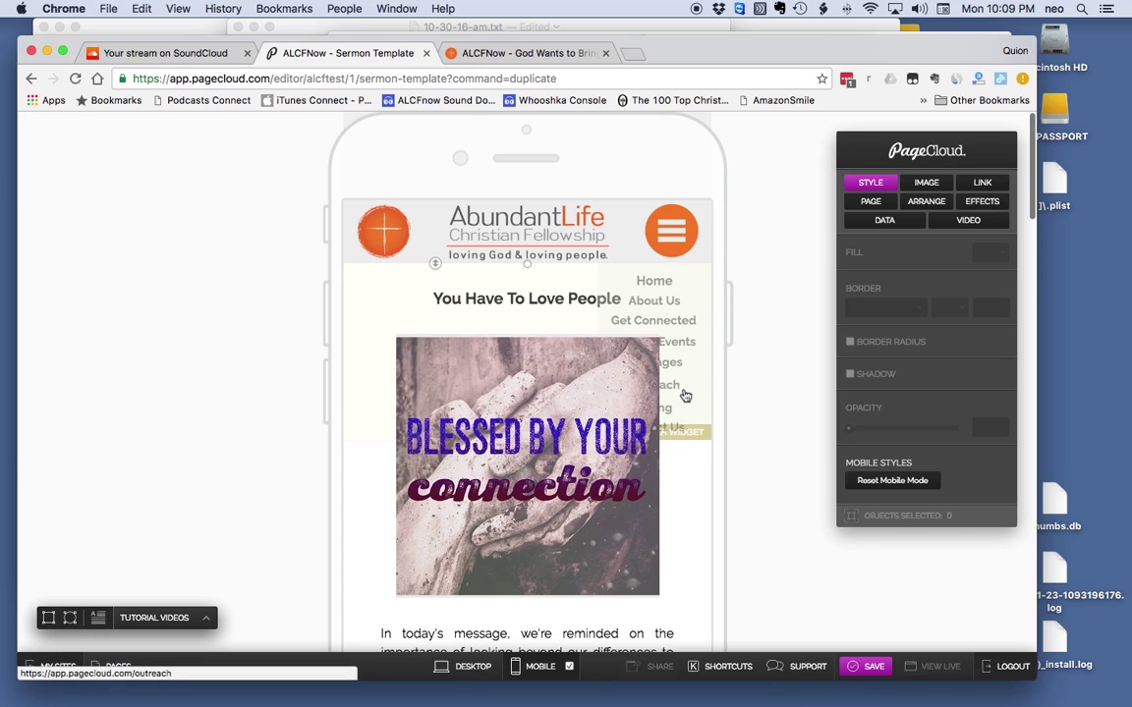
scroll(672, 462, down, 3)
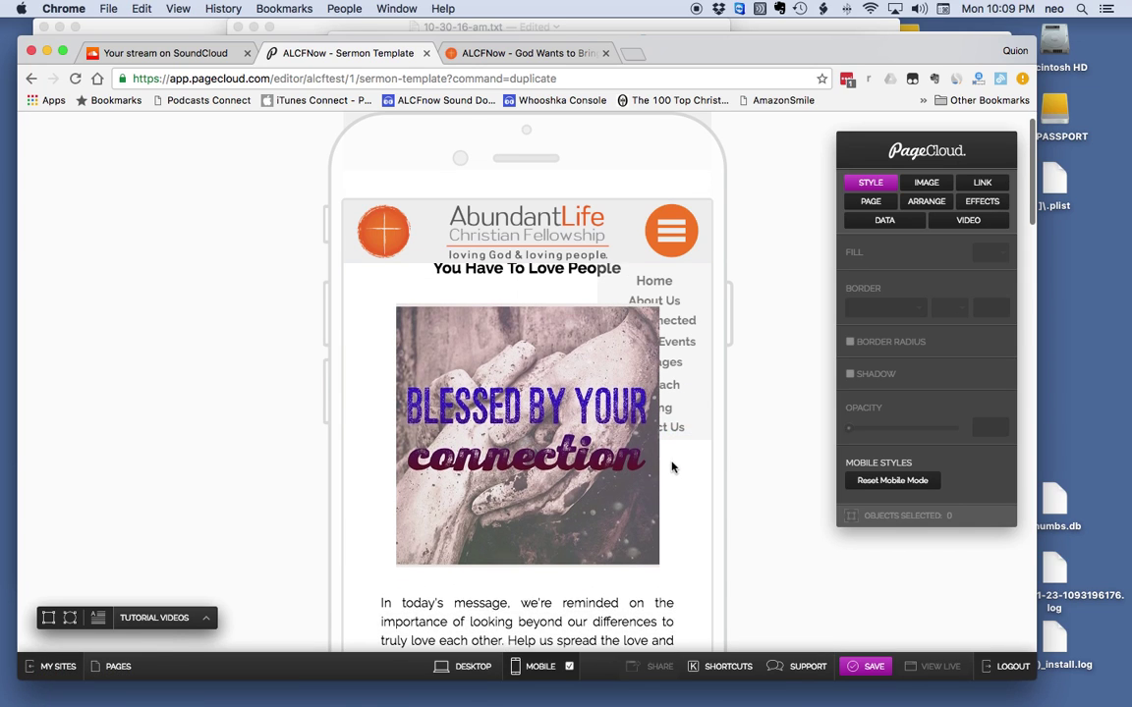
- Examine how the mobile title and Blessed By Your Connection image overlap the fixed header and navigation menu as the page scrolls
scroll(657, 470, up, 3)
click(654, 468)
scroll(654, 467, down, 5)
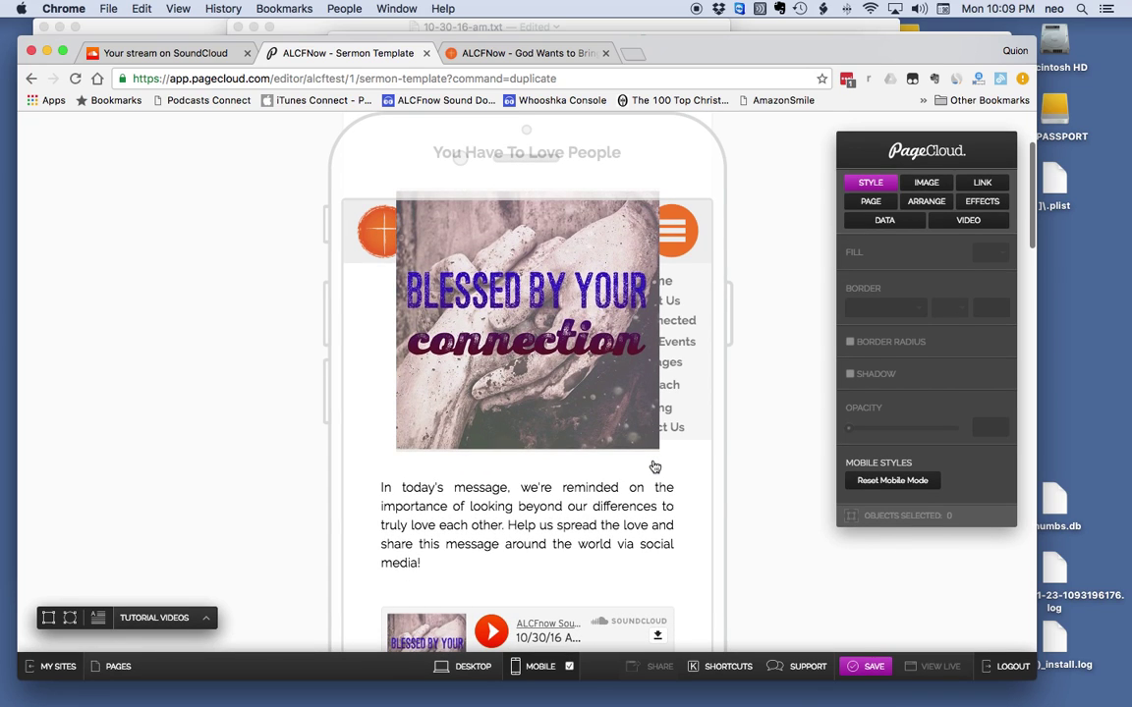
scroll(654, 467, up, 5)
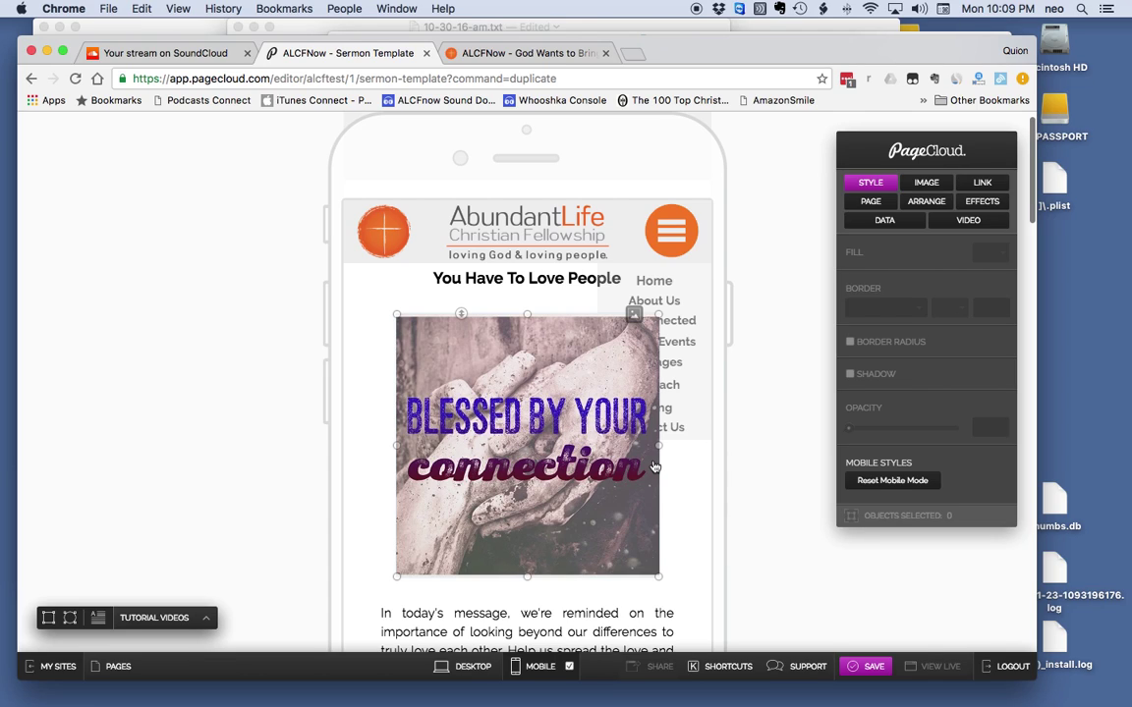
scroll(648, 460, down, 1)
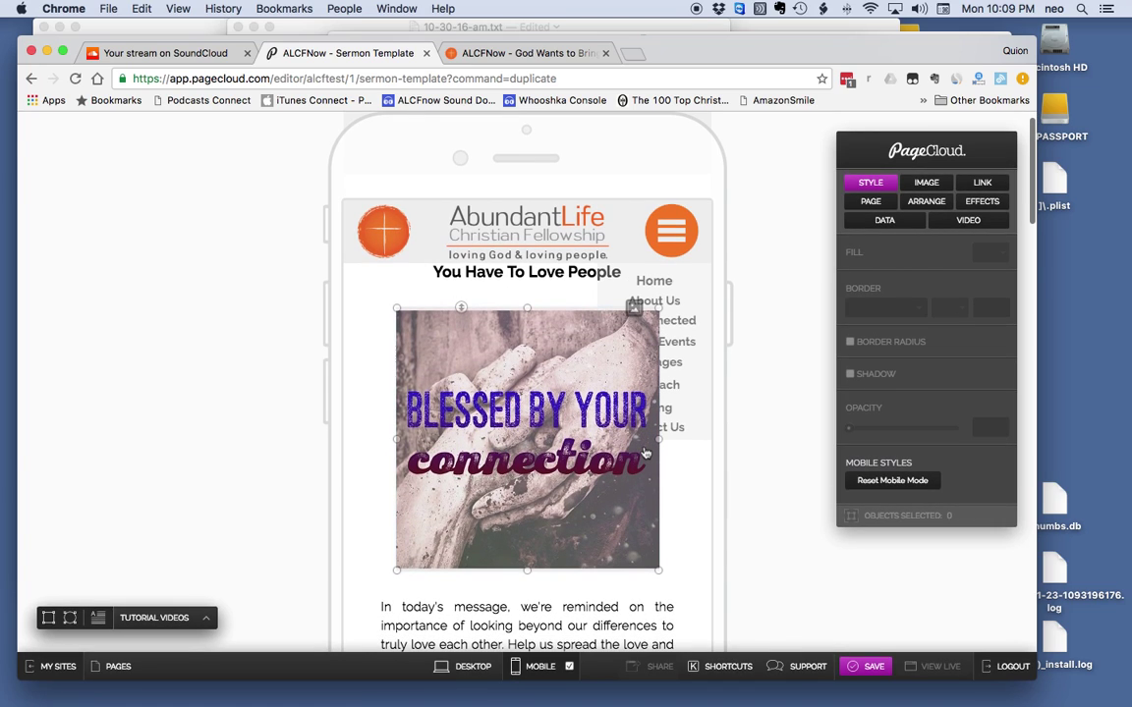
scroll(645, 453, up, 3)
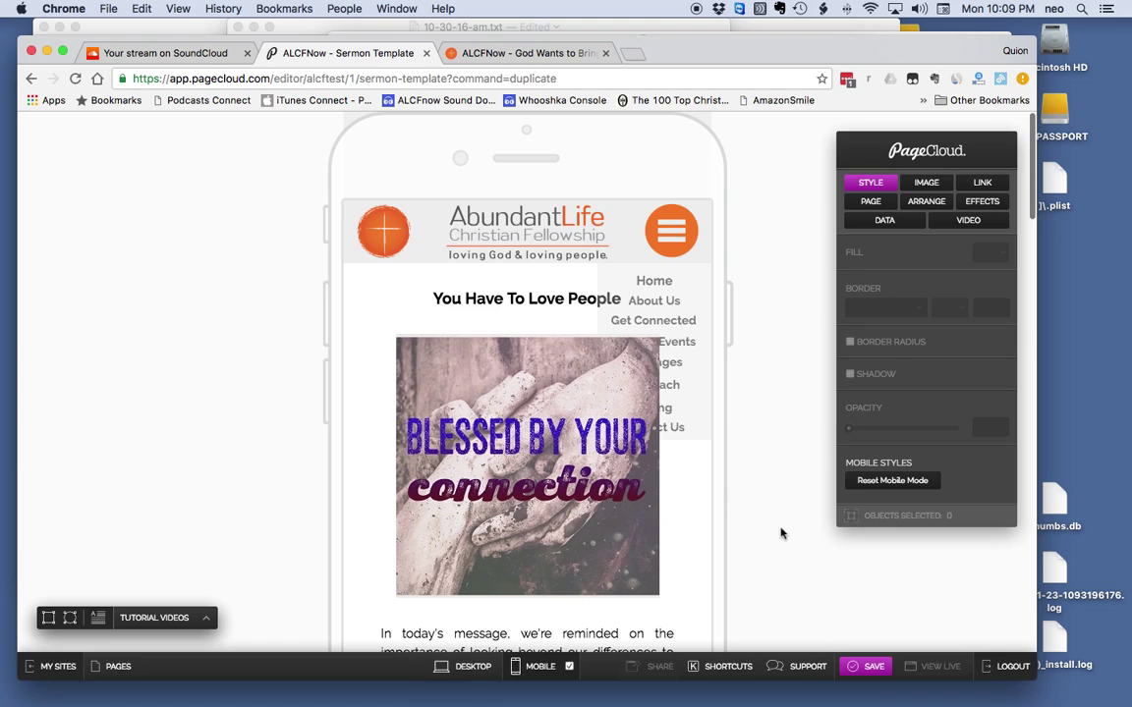
key(Escape)
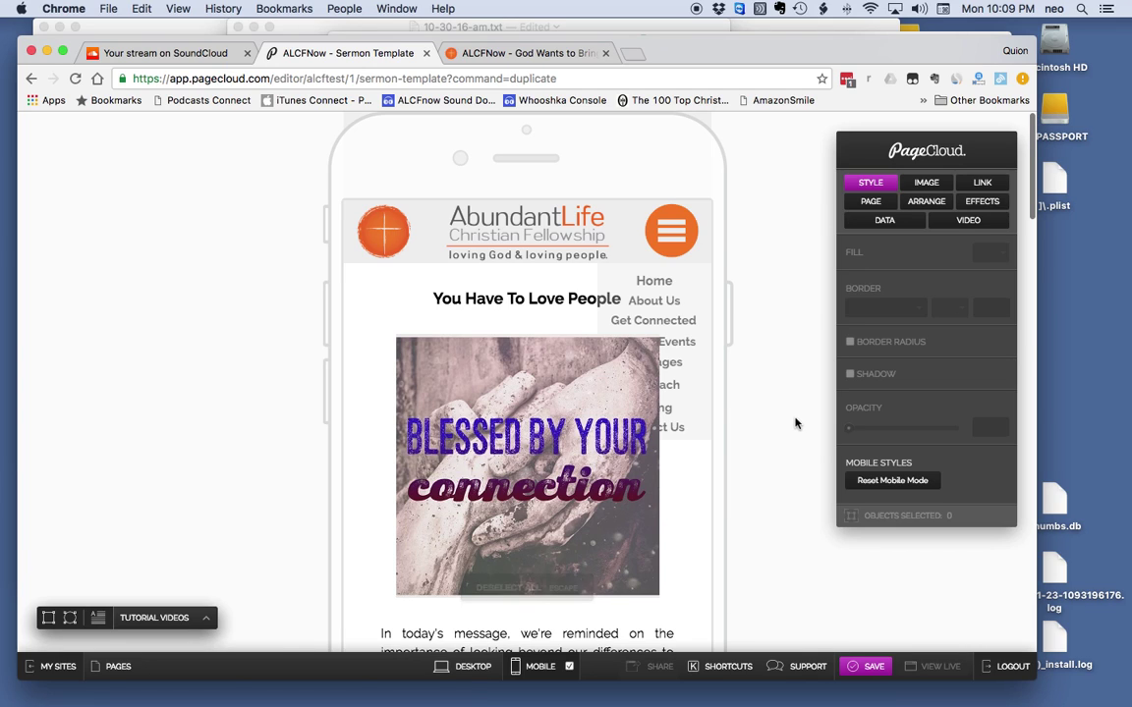
scroll(578, 463, down, 2)
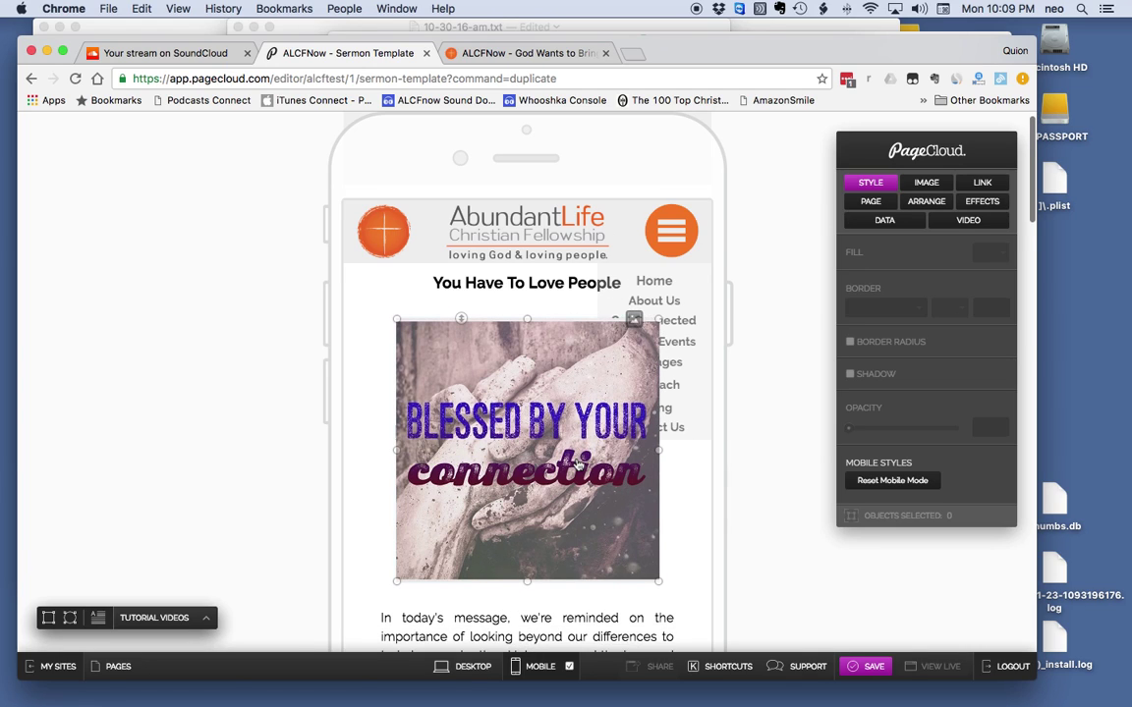
scroll(578, 463, down, 4)
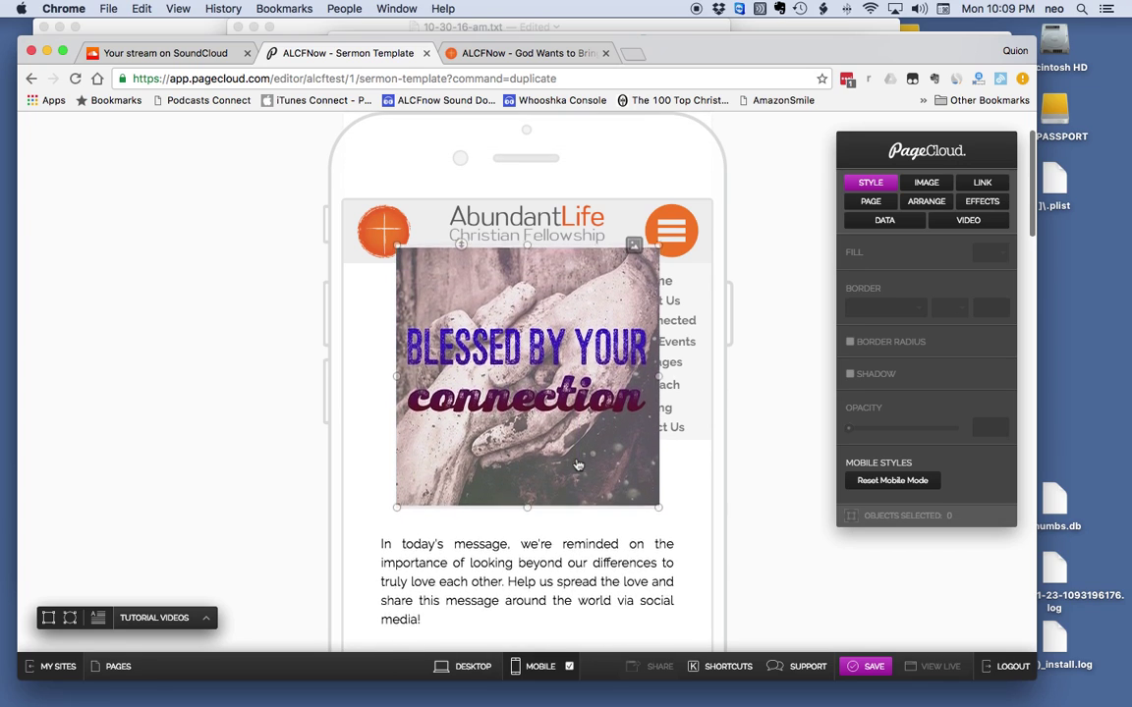
scroll(577, 463, up, 3)
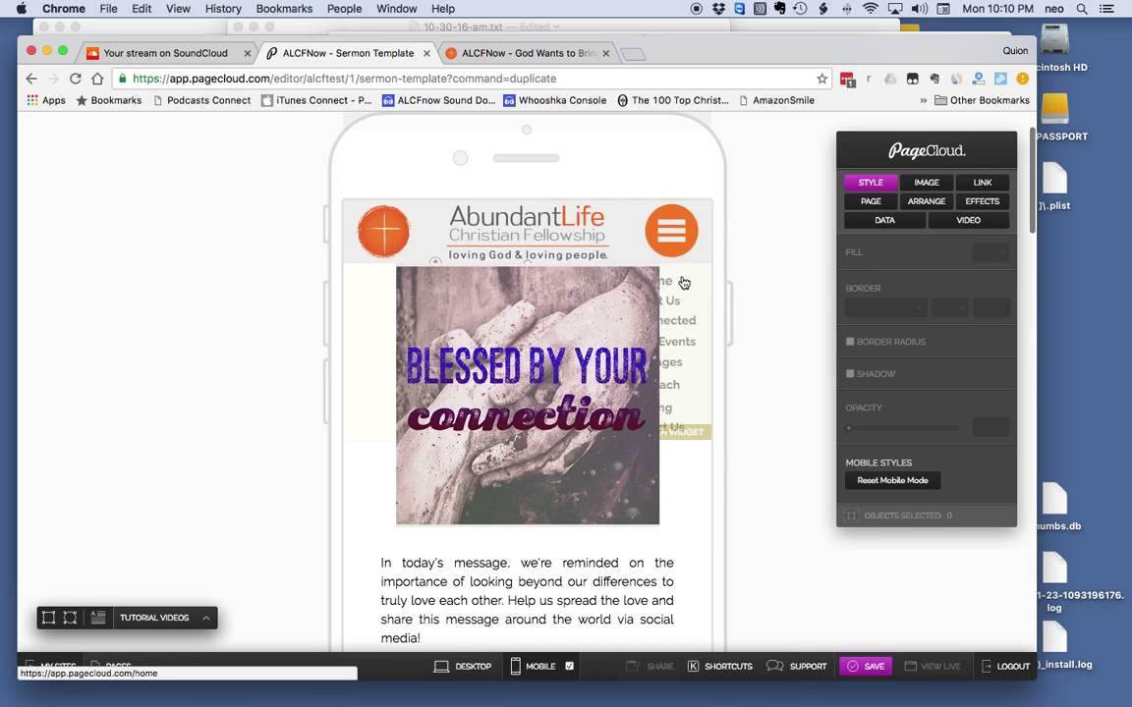
scroll(625, 366, down, 1)
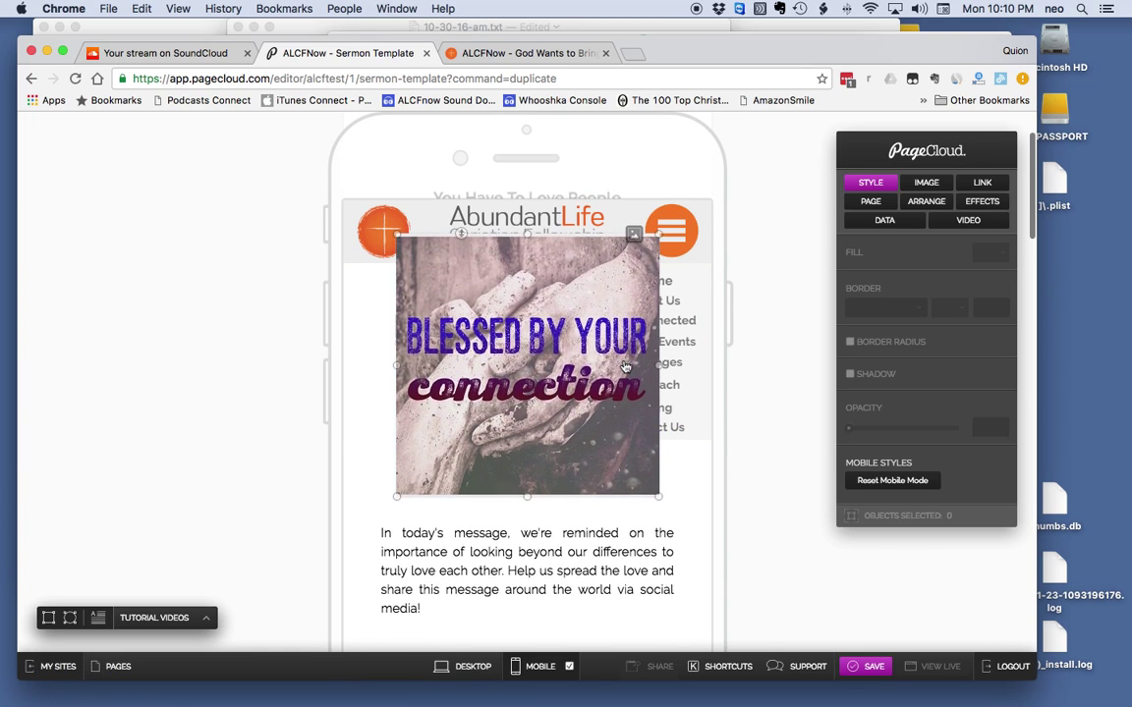
scroll(625, 367, up, 1)
scroll(628, 359, up, 2)
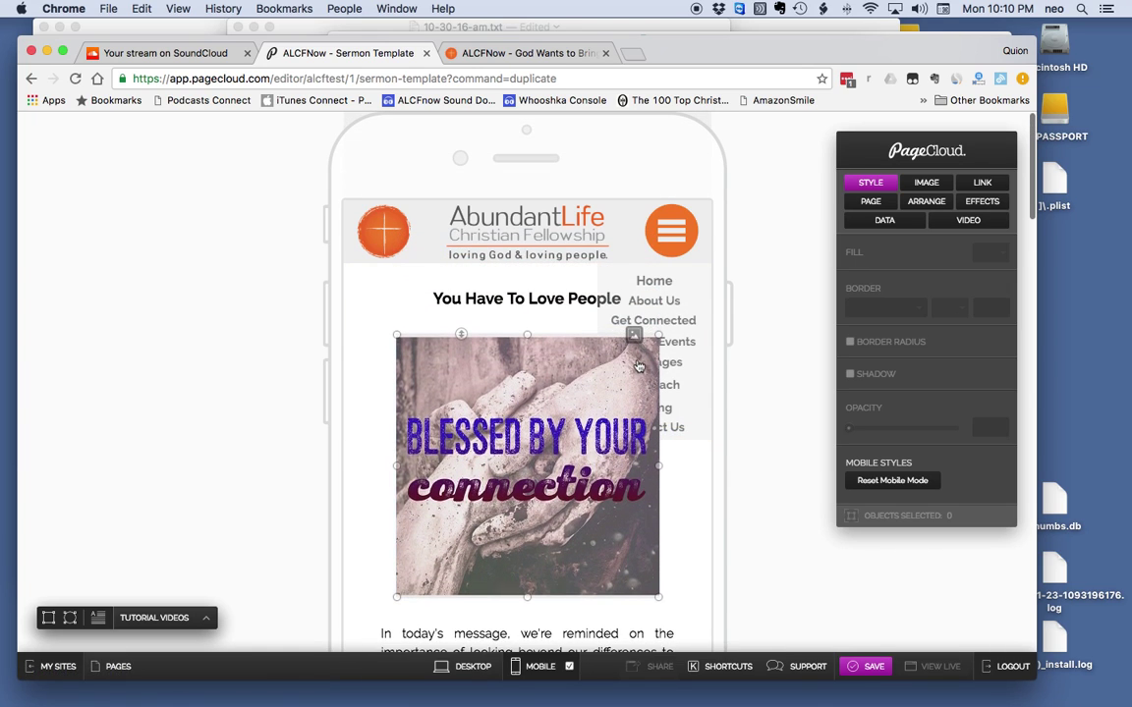
scroll(649, 350, down, 1)
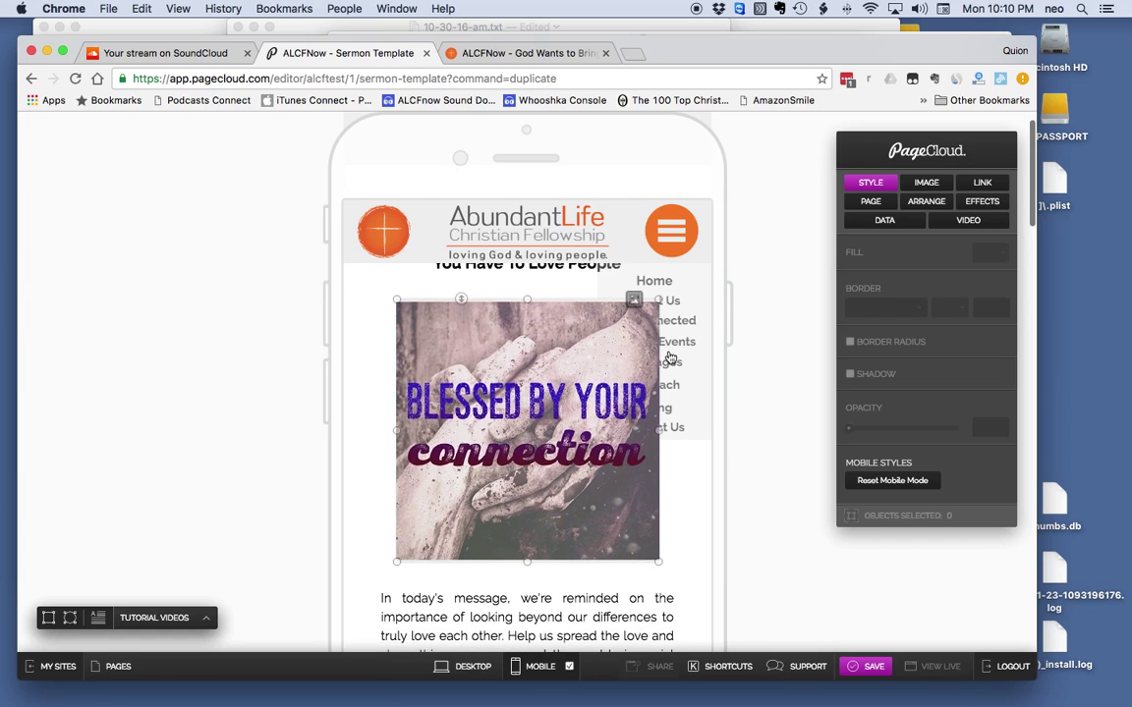
scroll(569, 323, down, 4)
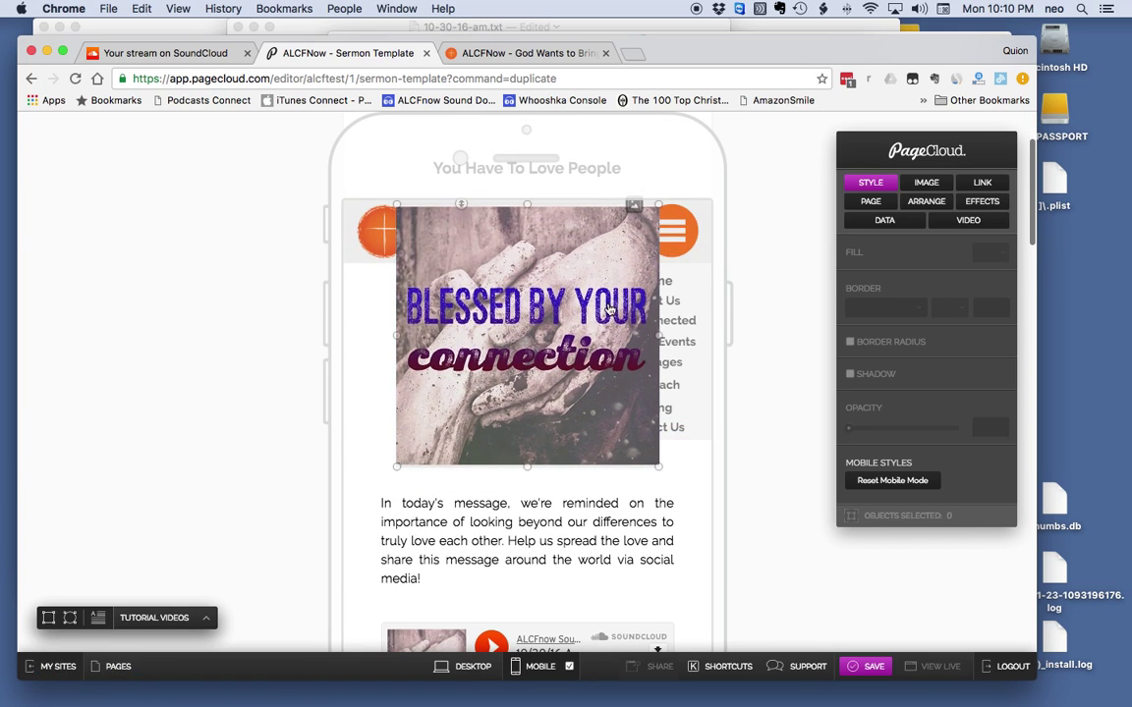
- Bring both mobile fixed header widgets, the logo bar and the navigation menu, to the front of the page content
scroll(609, 311, up, 5)
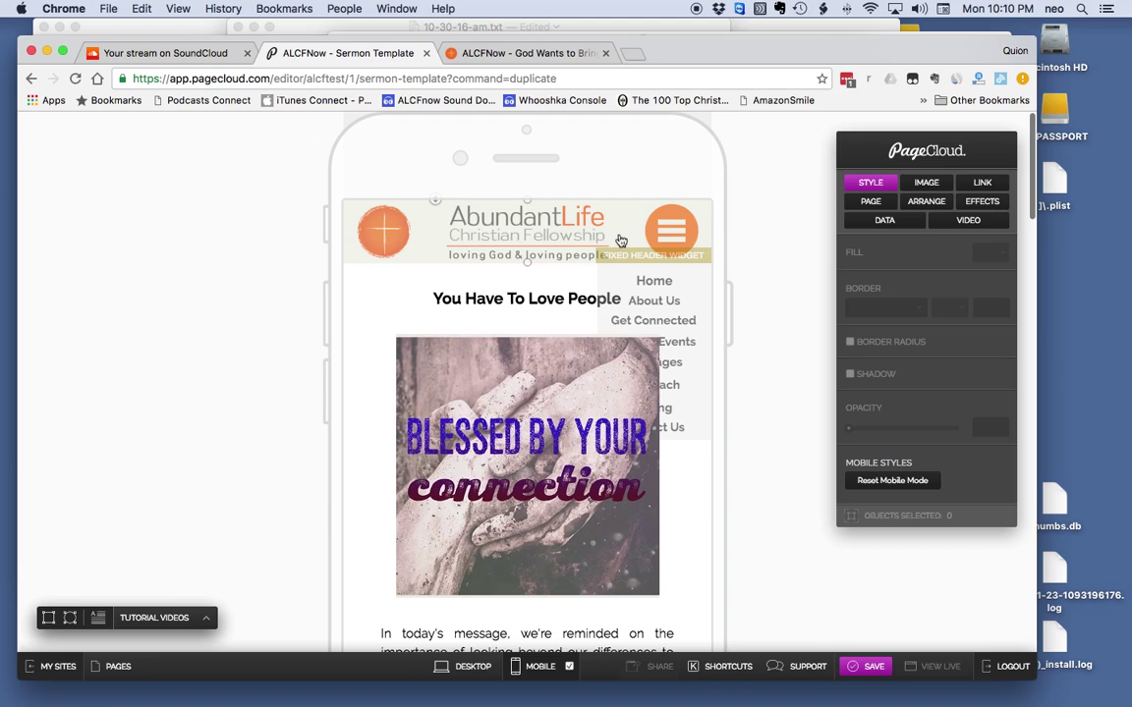
click(501, 234)
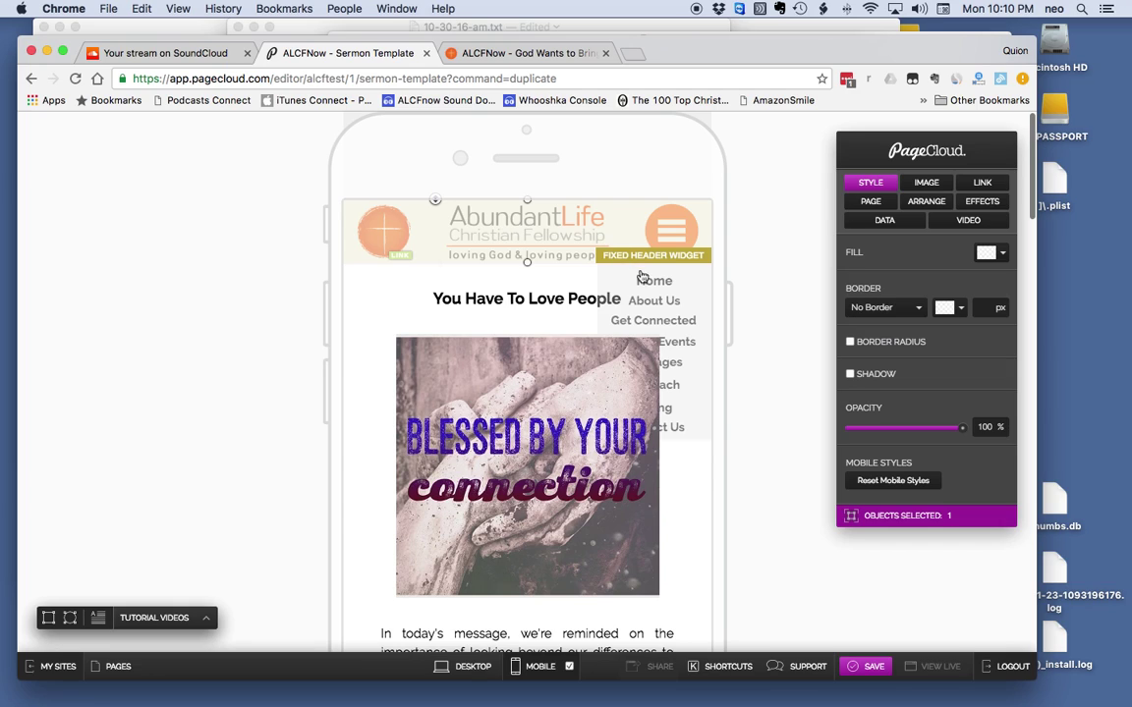
shift+click(695, 310)
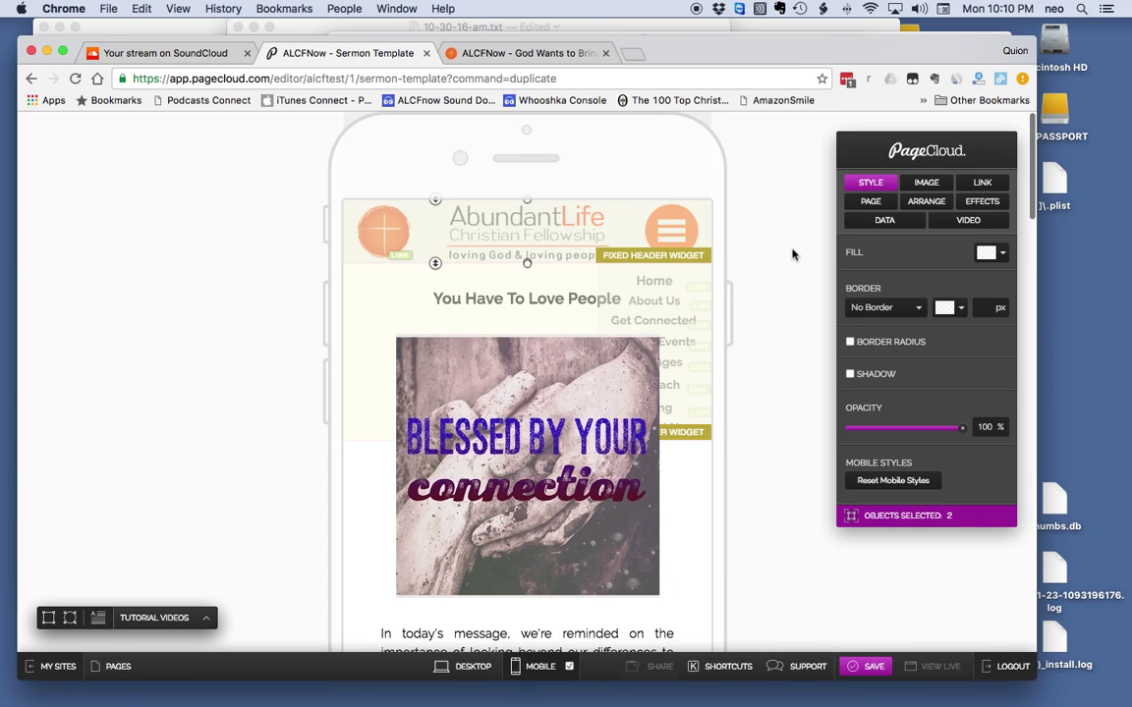
click(923, 203)
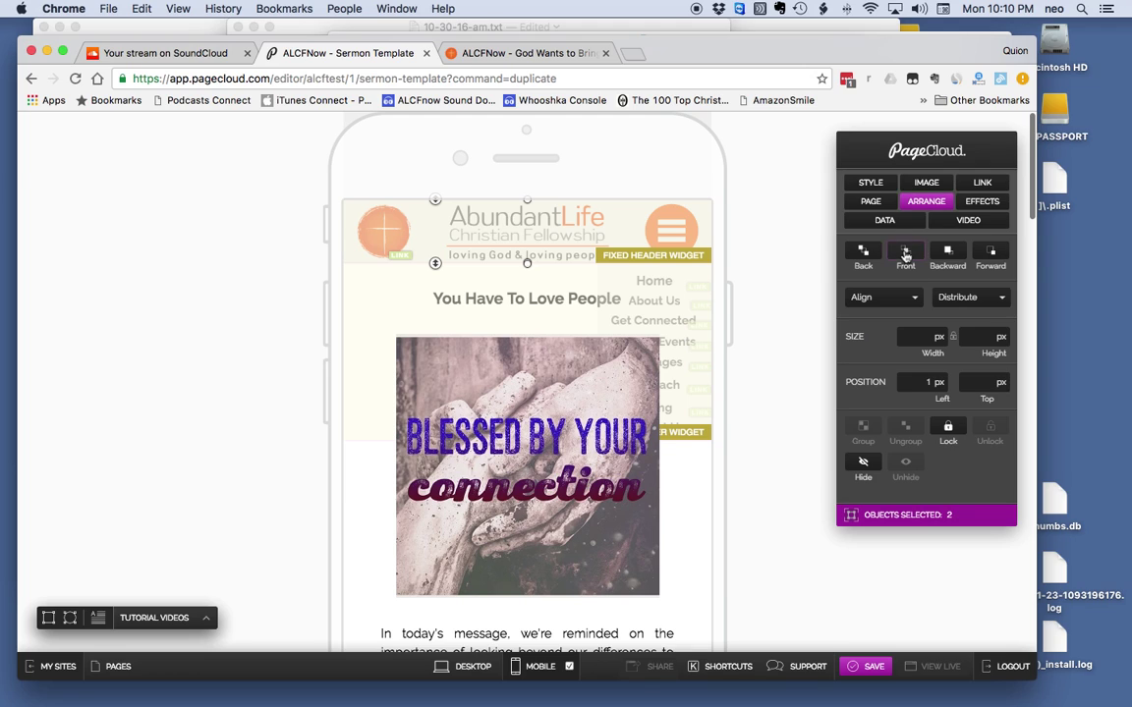
click(906, 254)
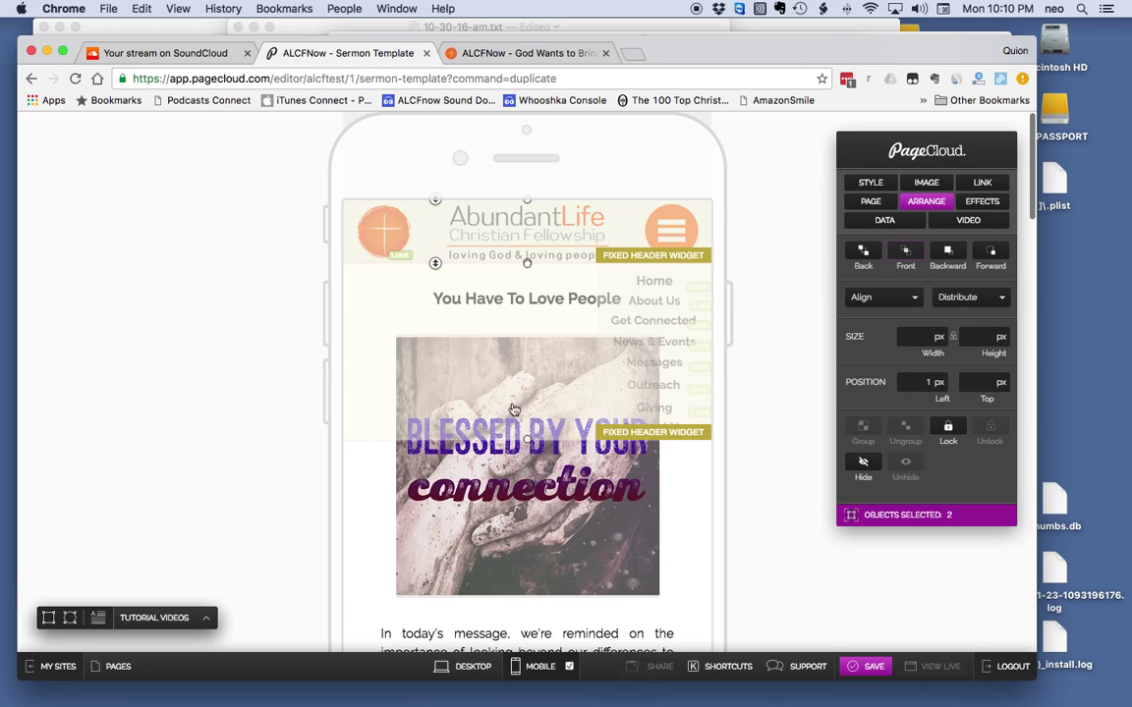
- Check the stacking of the fixed header widgets over the mobile page content, from the title down to the message links
scroll(537, 426, down, 5)
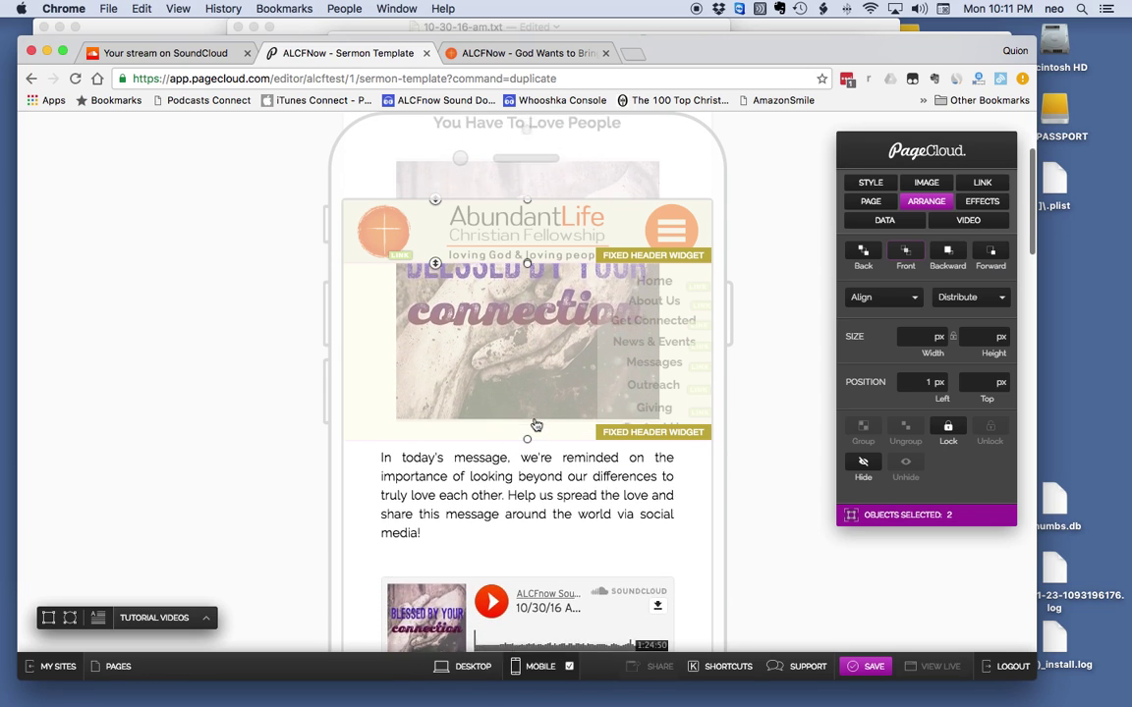
scroll(533, 412, up, 2)
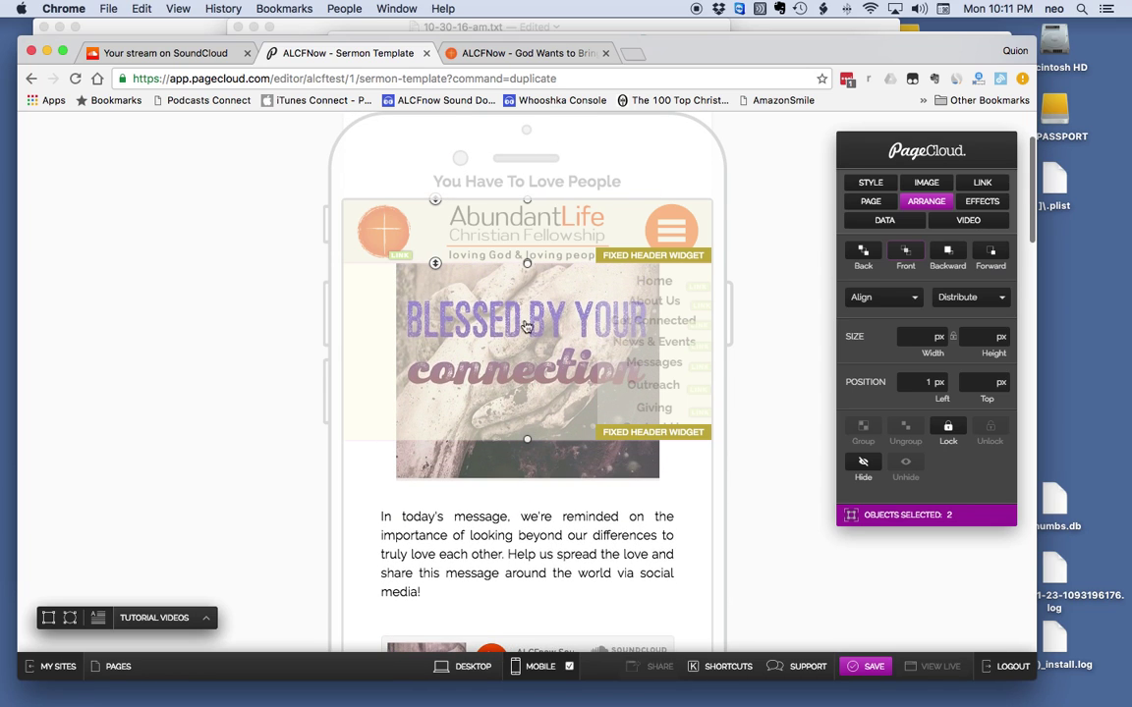
scroll(526, 326, down, 10)
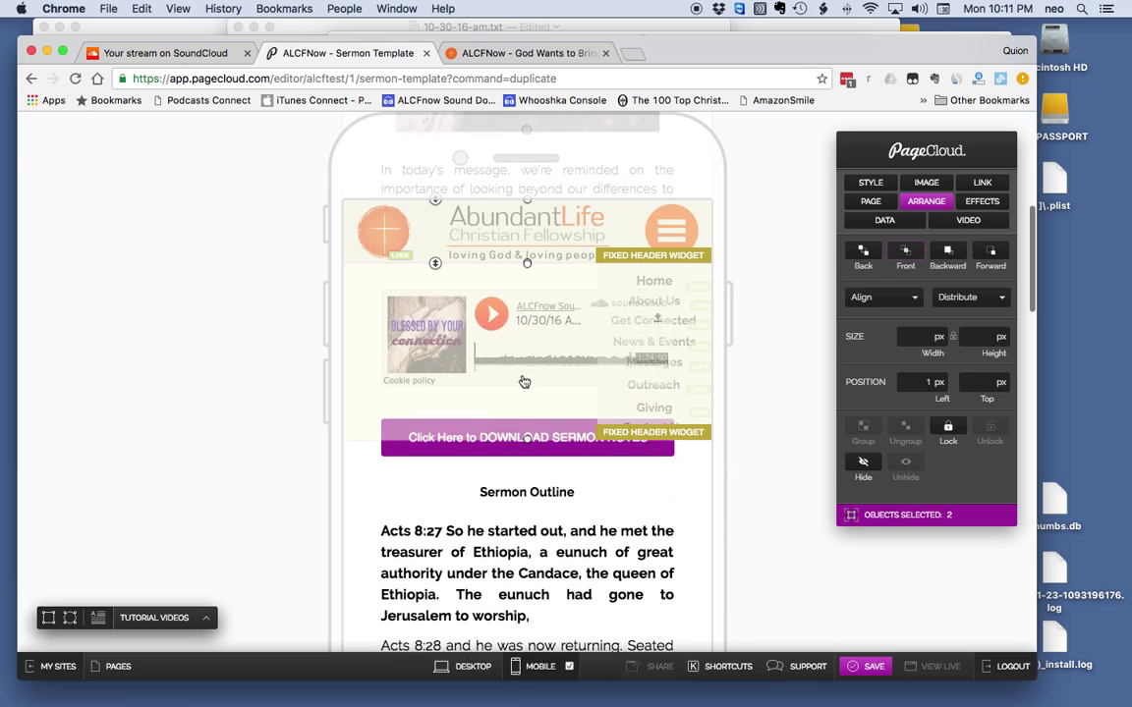
scroll(524, 381, up, 4)
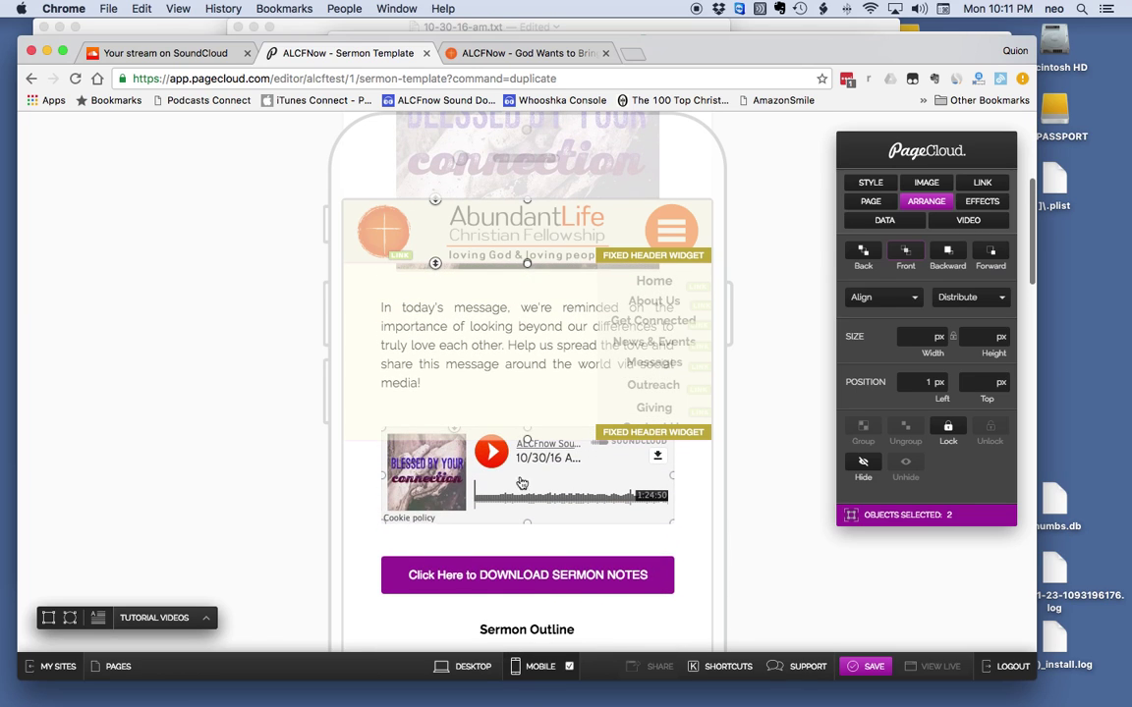
scroll(556, 482, down, 8)
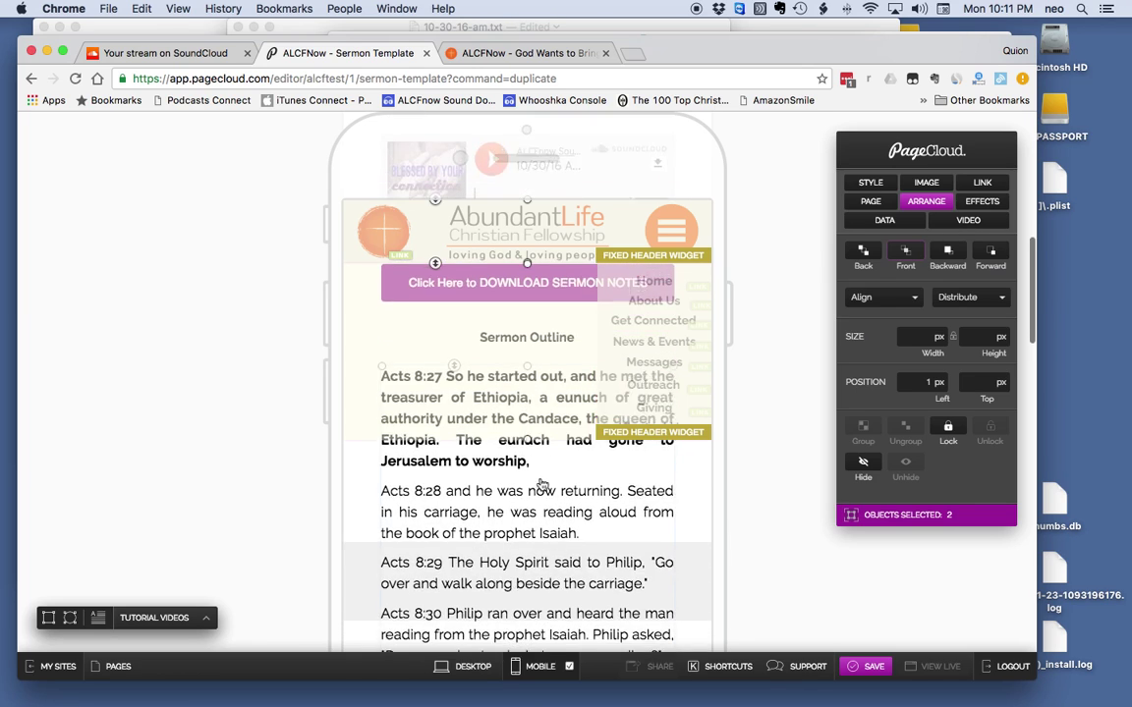
scroll(535, 476, down, 1)
scroll(530, 412, up, 3)
scroll(497, 280, up, 2)
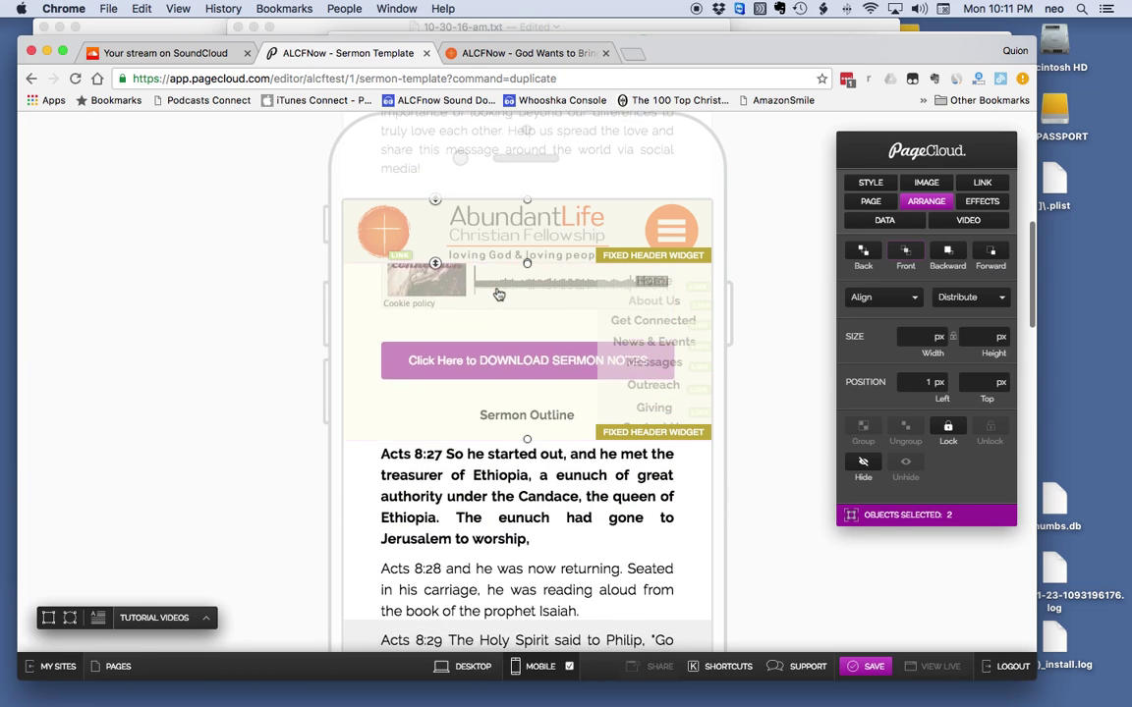
scroll(498, 294, down, 10)
scroll(498, 305, down, 15)
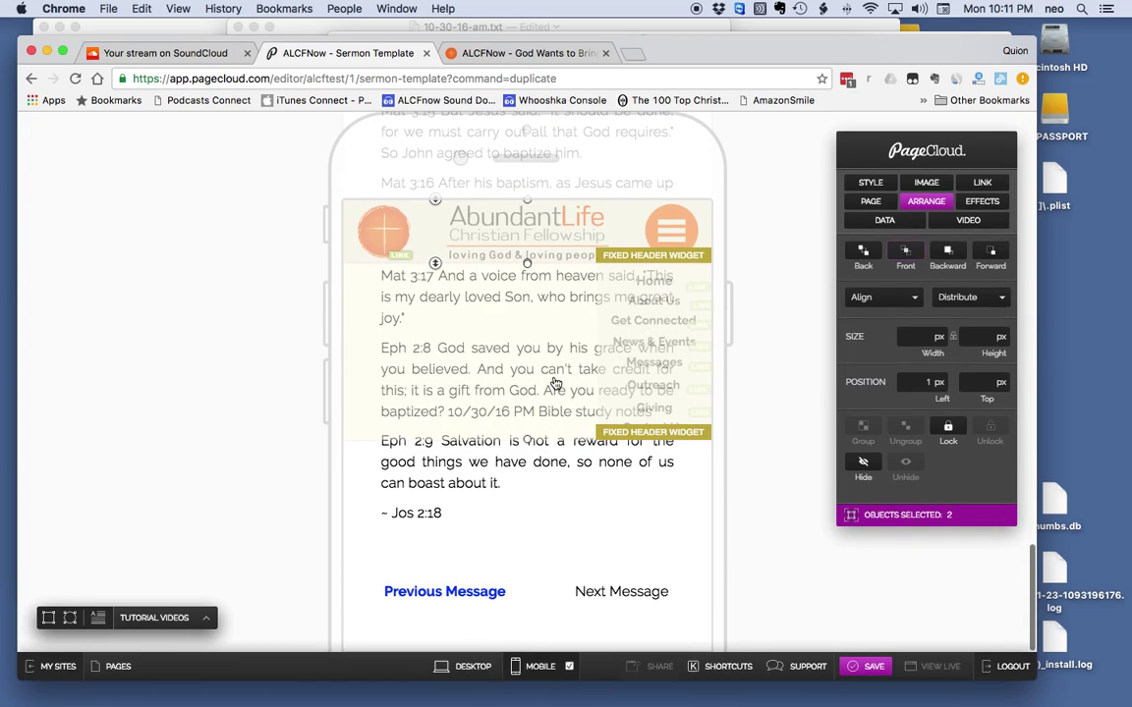
scroll(556, 384, up, 20)
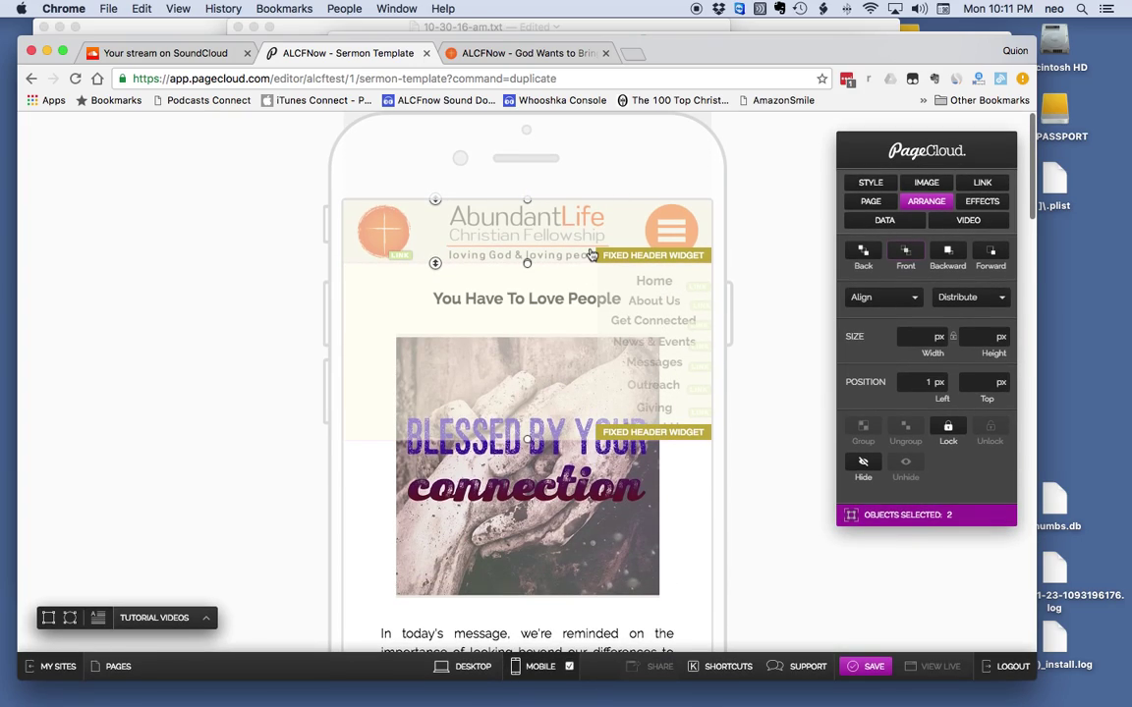
- Switch to the desktop layout and bring its fixed navigation header to the front, above the image and audio player
click(476, 669)
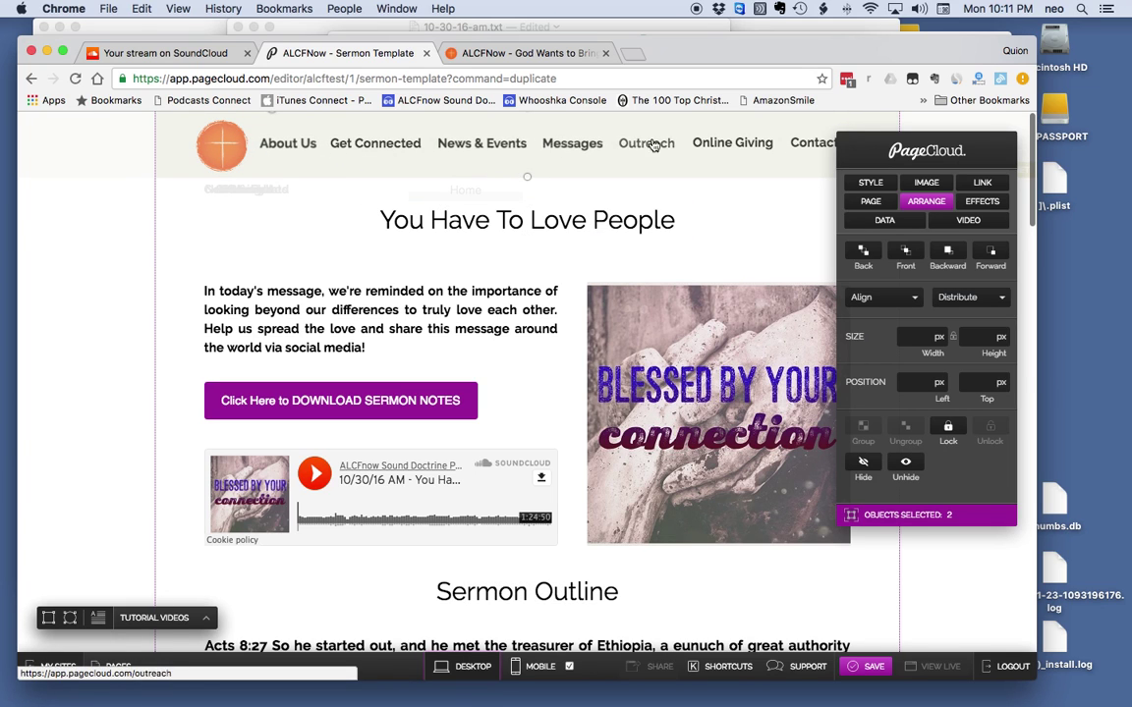
scroll(622, 243, down, 4)
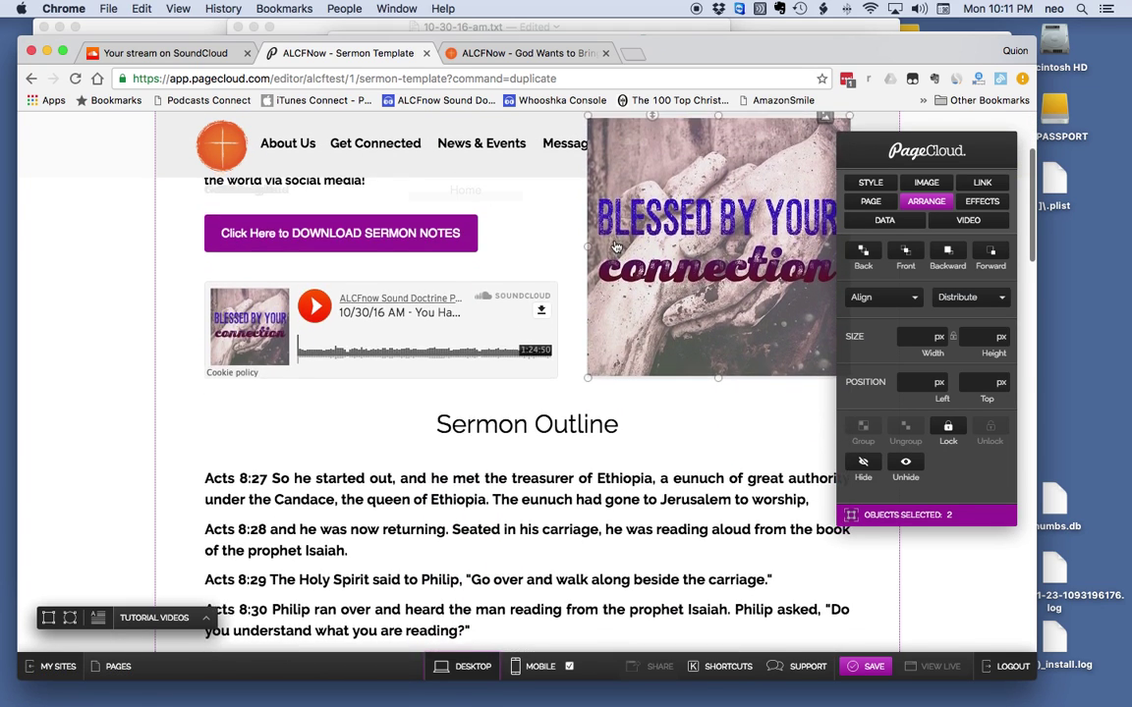
scroll(615, 241, up, 1)
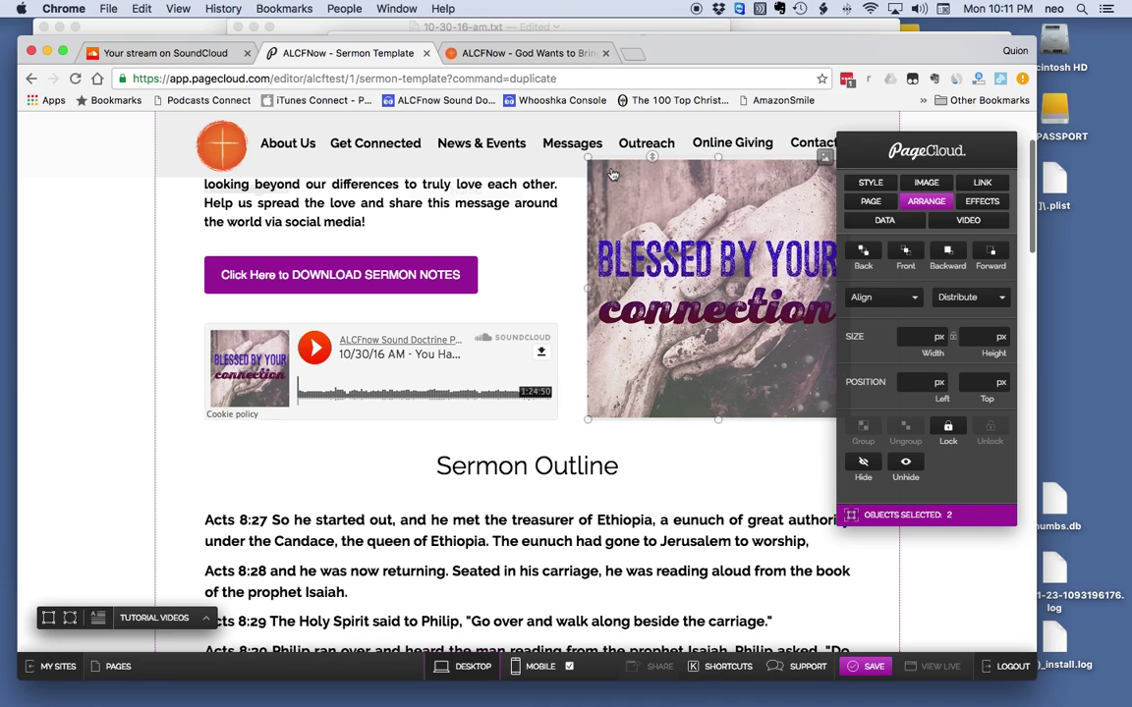
scroll(555, 177, down, 4)
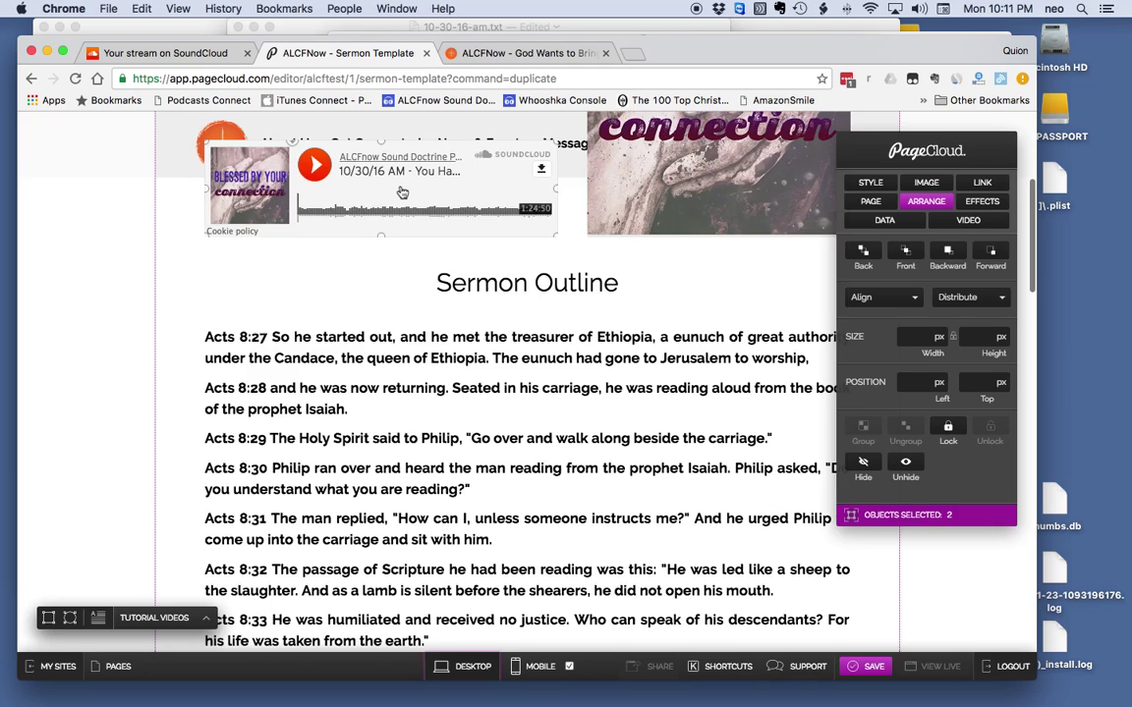
scroll(400, 191, up, 7)
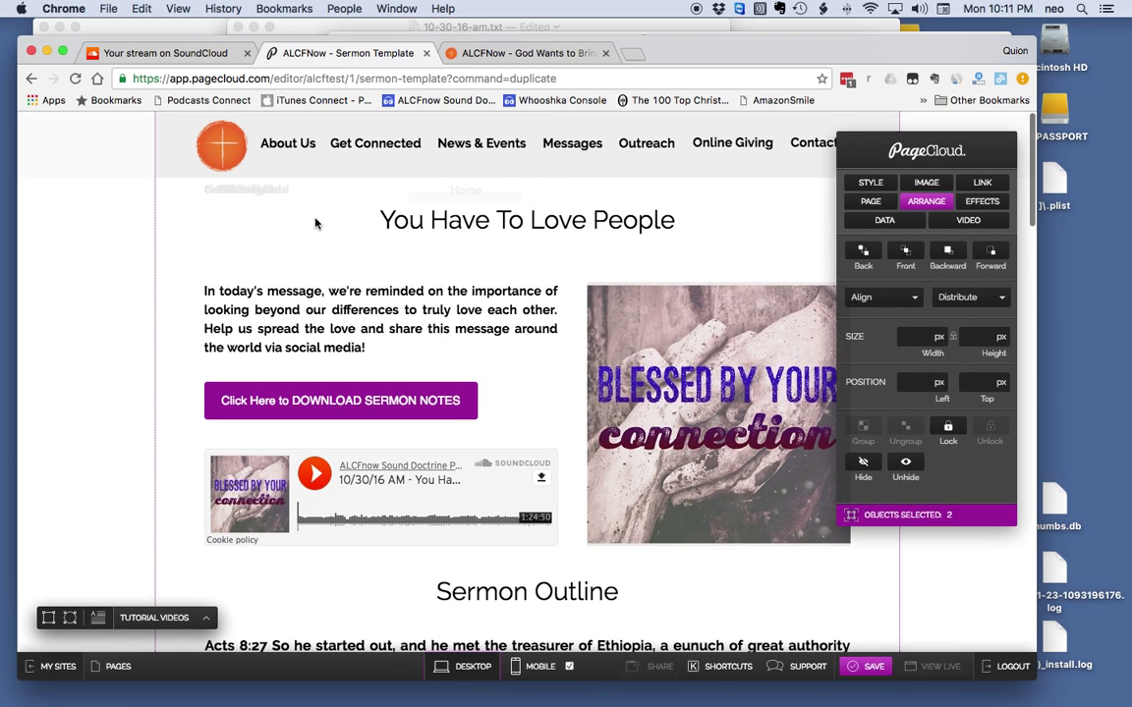
key(Escape)
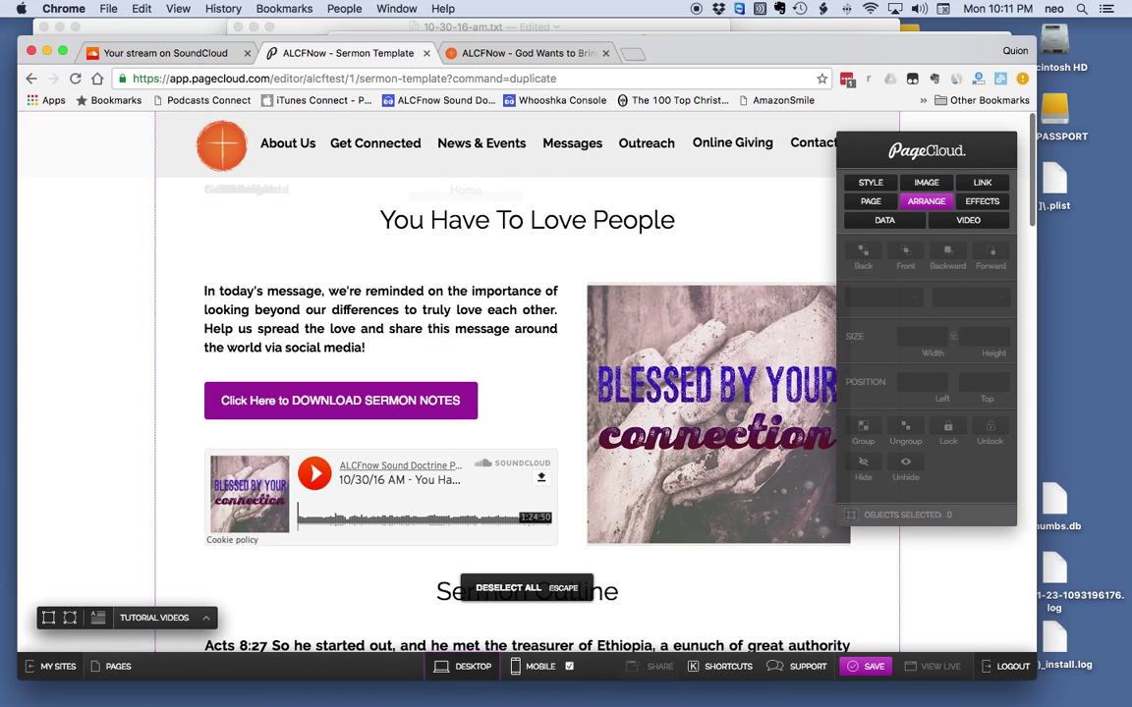
click(444, 143)
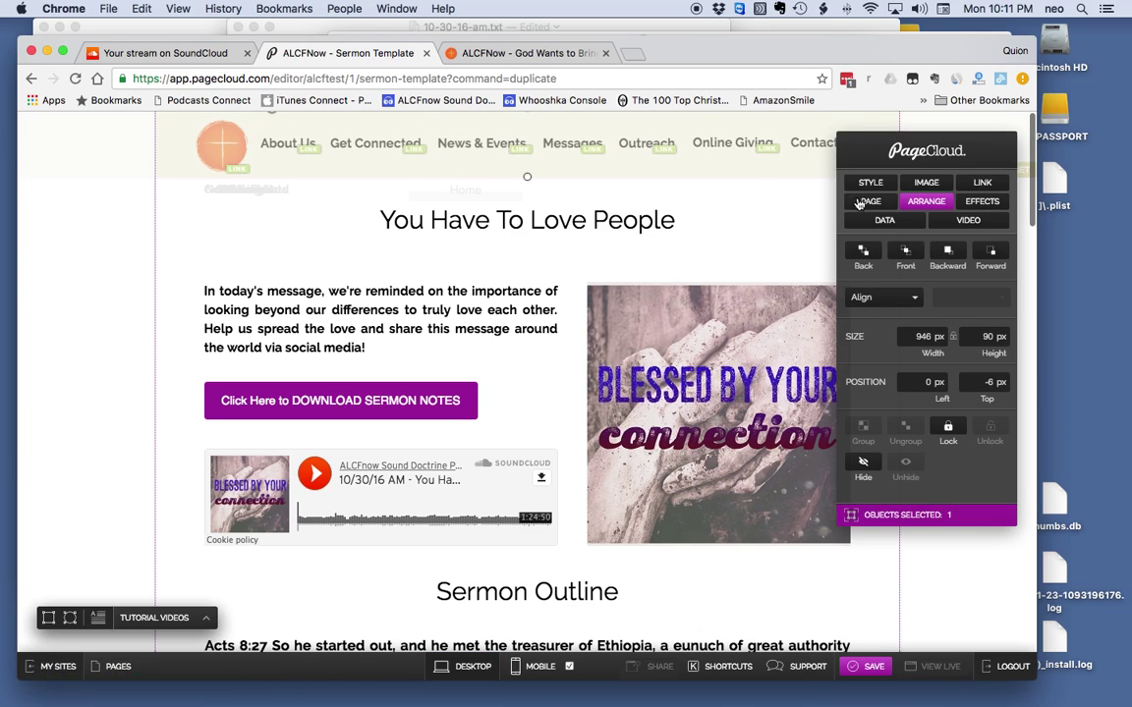
click(910, 260)
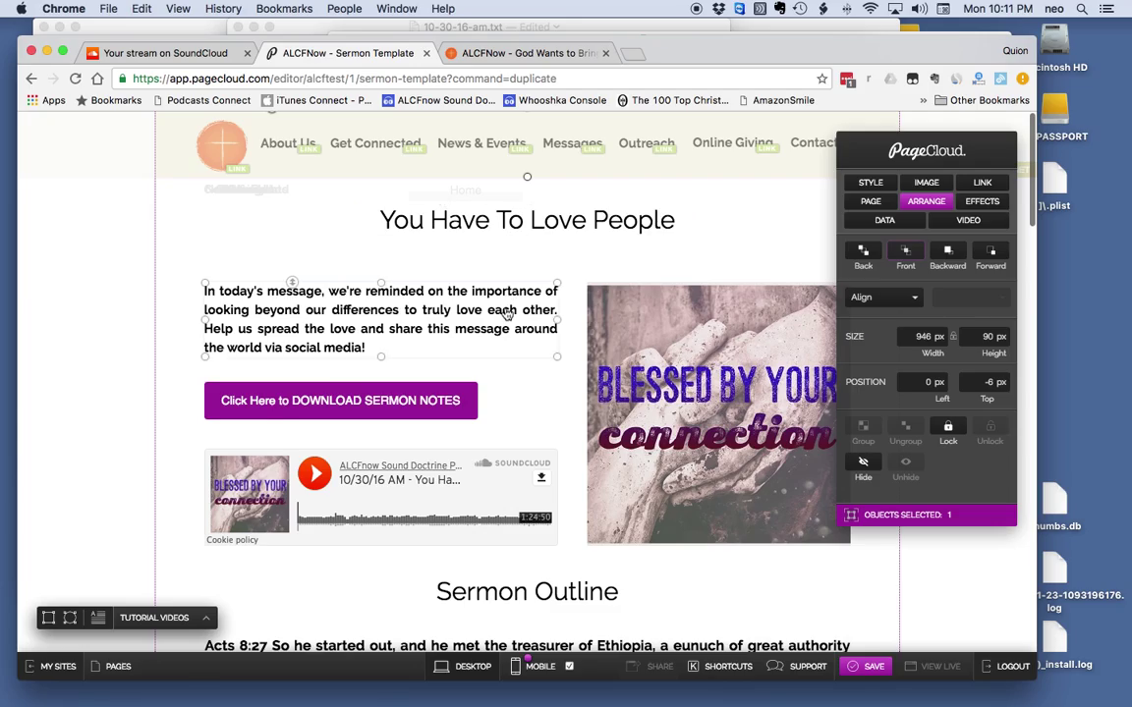
scroll(500, 313, down, 2)
scroll(500, 312, down, 6)
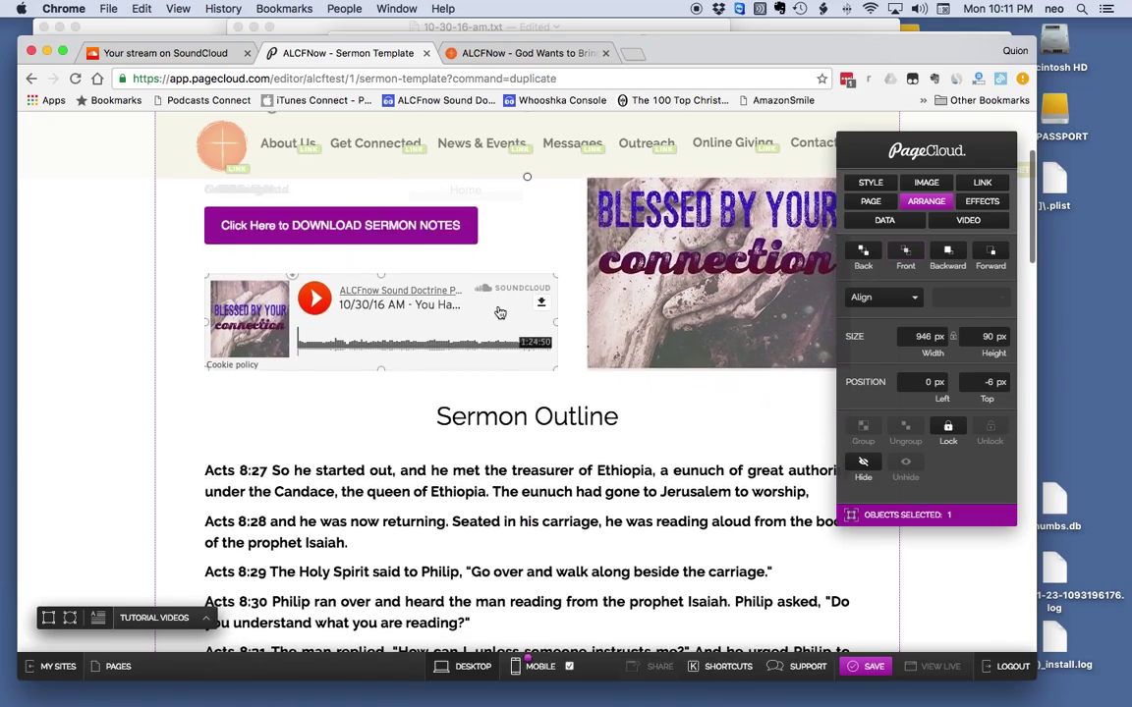
scroll(494, 311, down, 20)
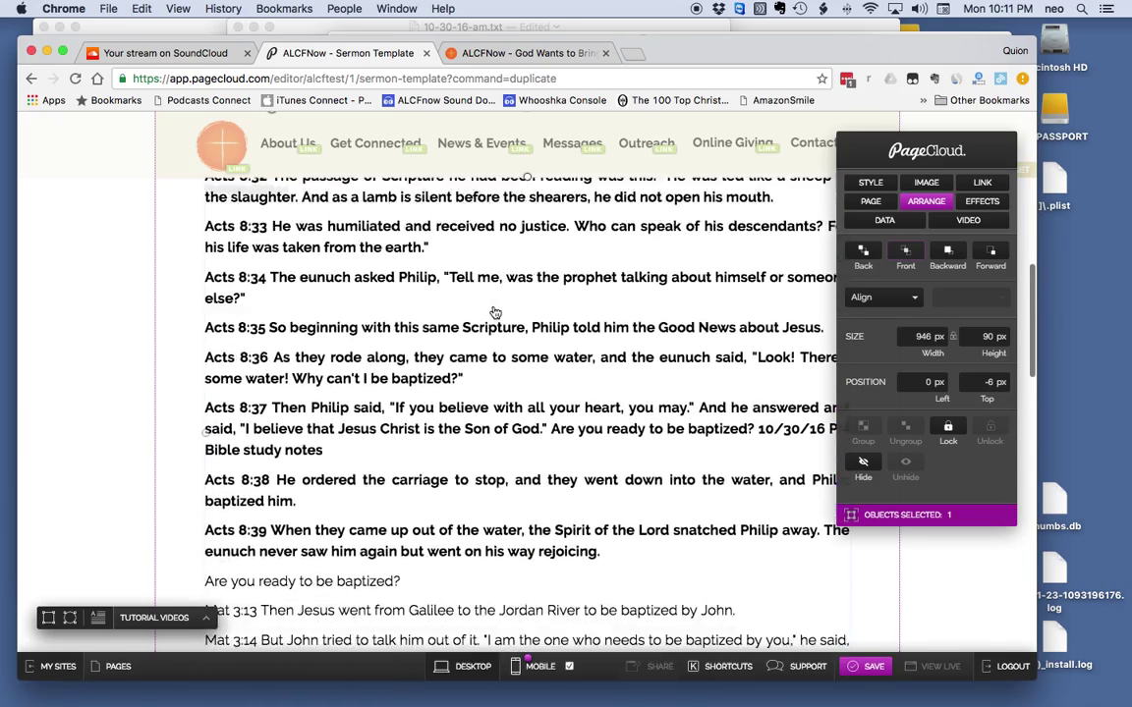
- Examine the end of the desktop page, from the sermon outline and message links to the blank space below the copyright footer
scroll(494, 312, up, 3)
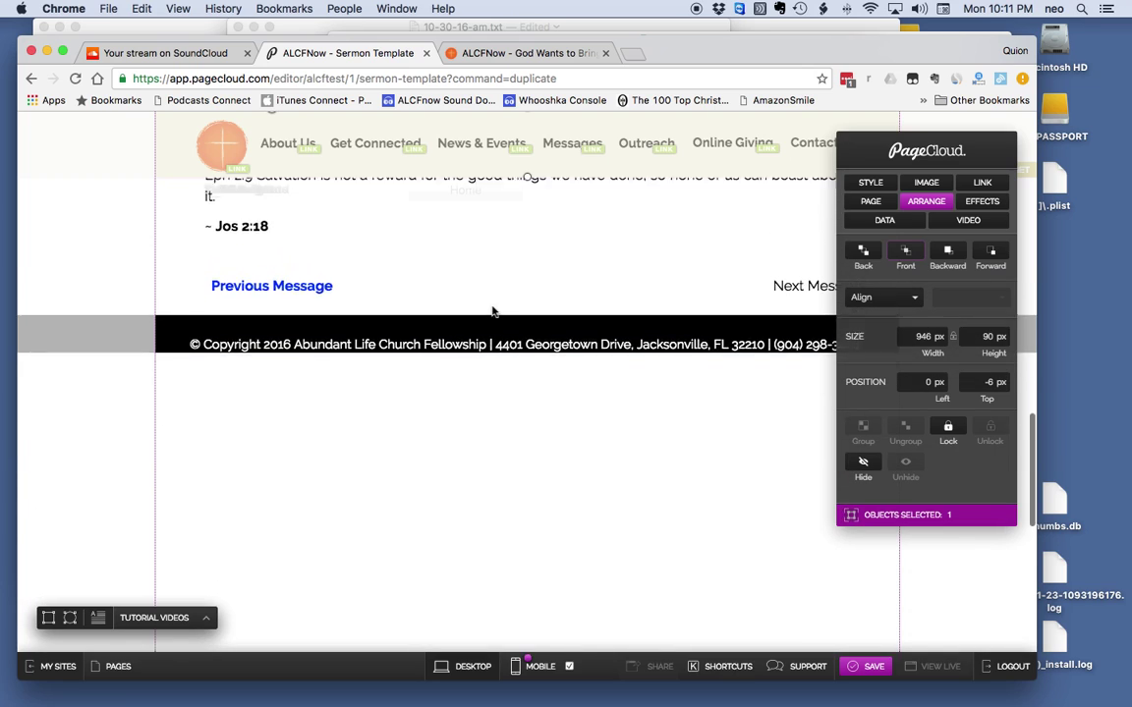
scroll(494, 319, up, 3)
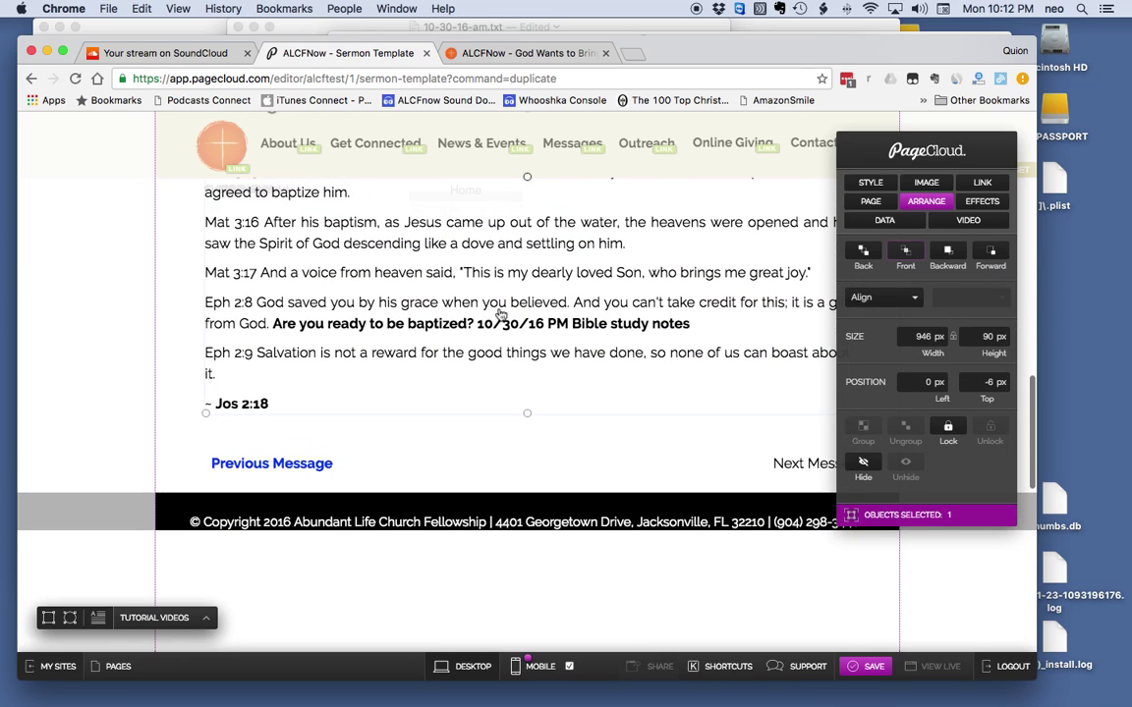
scroll(508, 425, up, 2)
scroll(511, 420, down, 6)
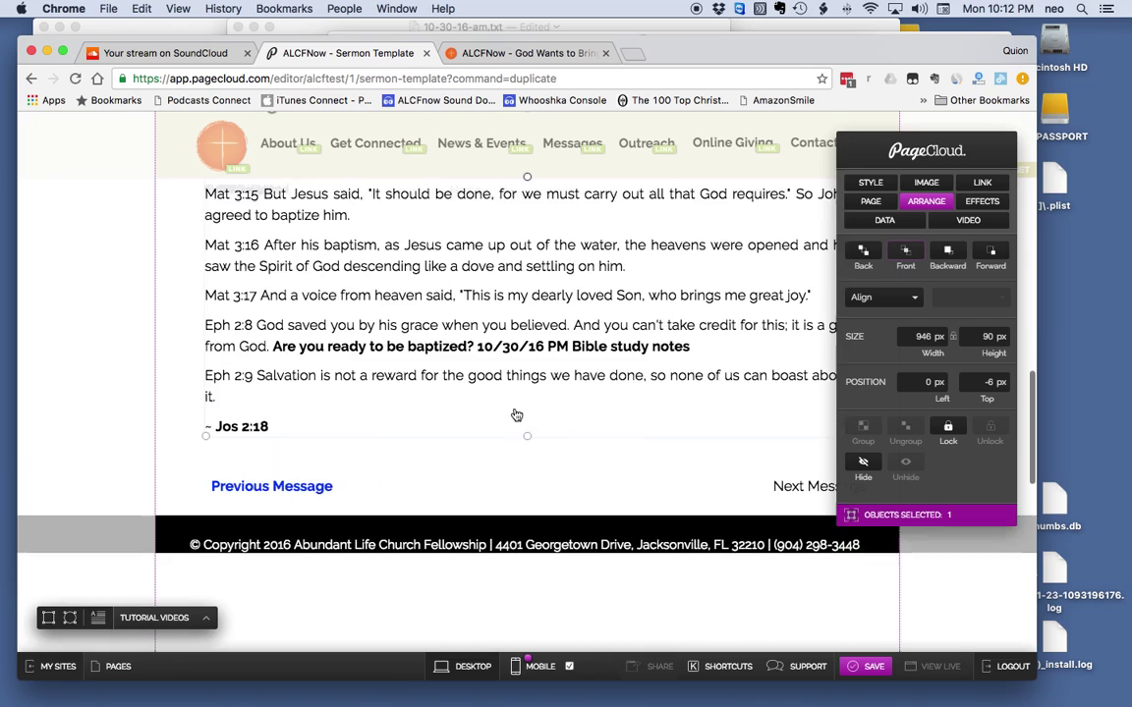
scroll(513, 414, down, 5)
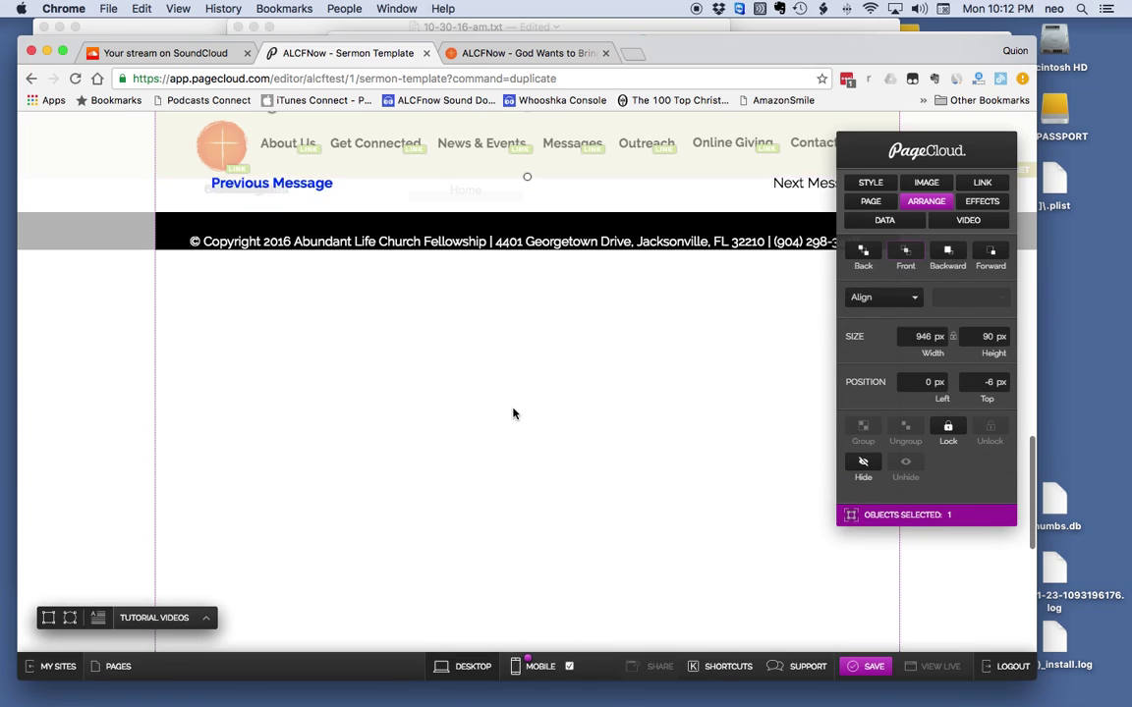
scroll(513, 412, up, 10)
scroll(485, 462, up, 2)
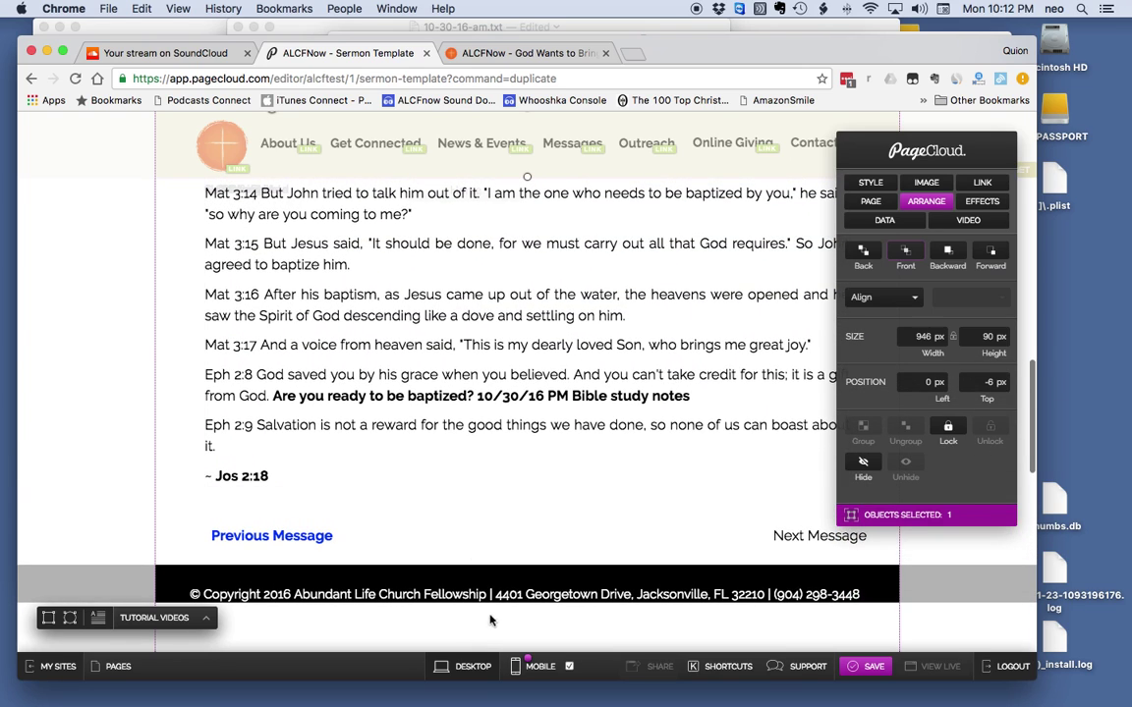
scroll(528, 618, down, 5)
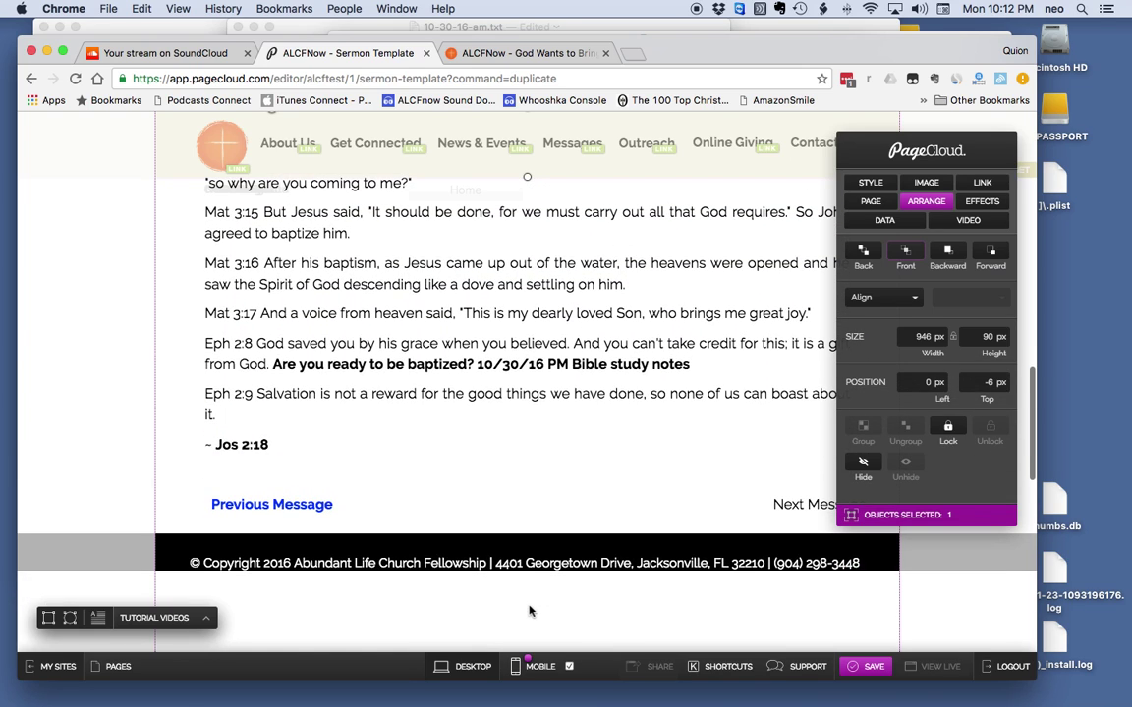
scroll(528, 610, down, 3)
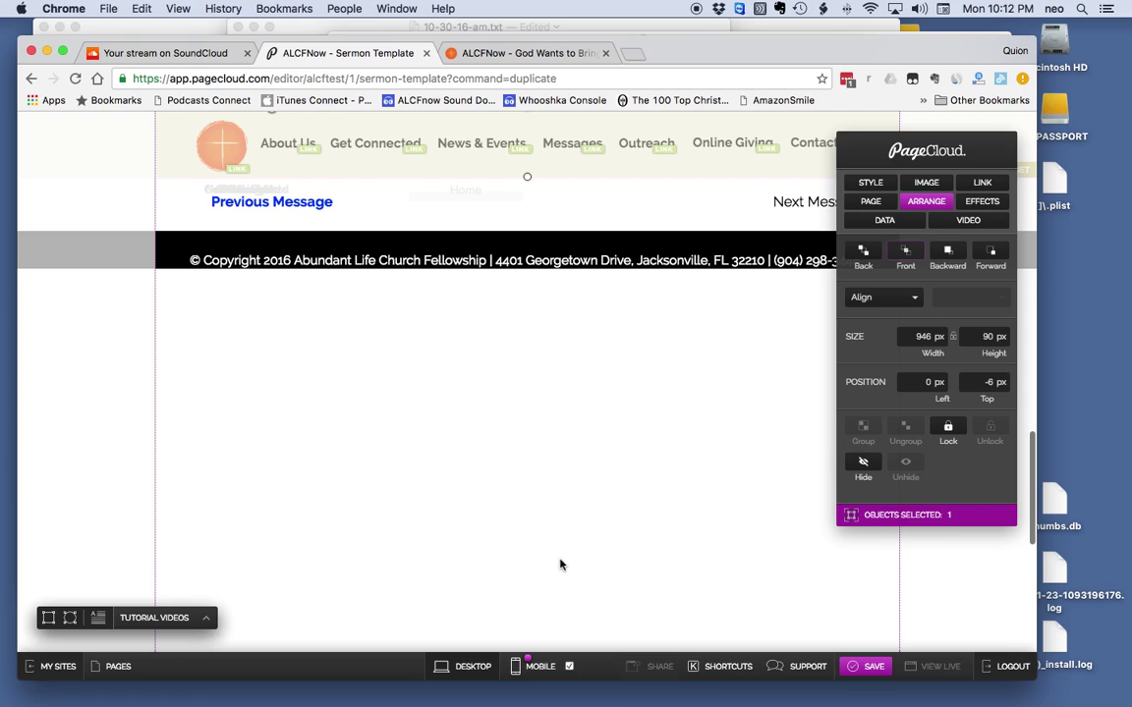
scroll(494, 438, down, 3)
scroll(491, 443, up, 1)
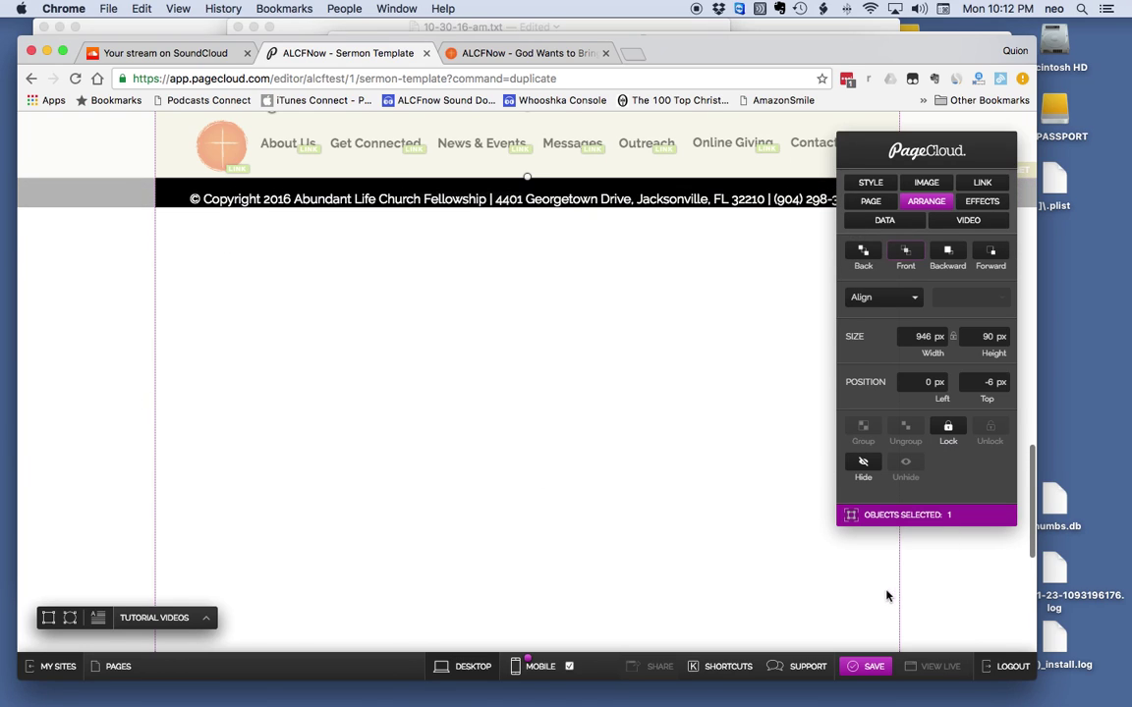
scroll(775, 627, up, 10)
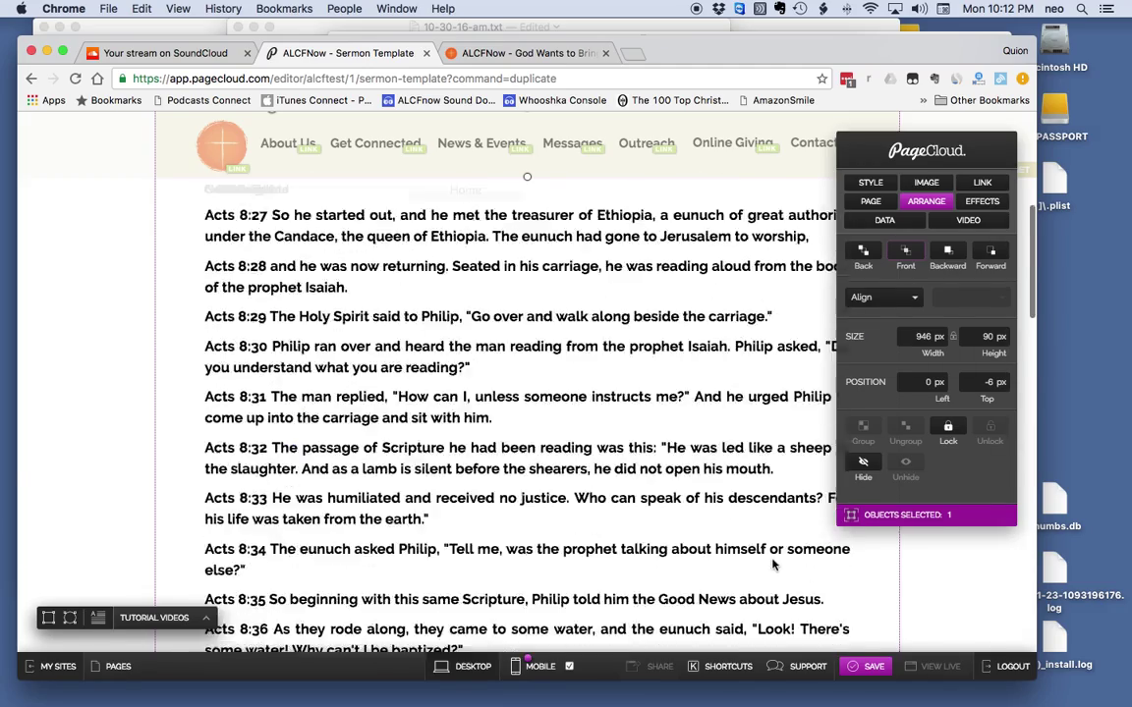
scroll(773, 565, up, 10)
scroll(776, 543, down, 15)
scroll(766, 541, down, 5)
scroll(765, 539, up, 3)
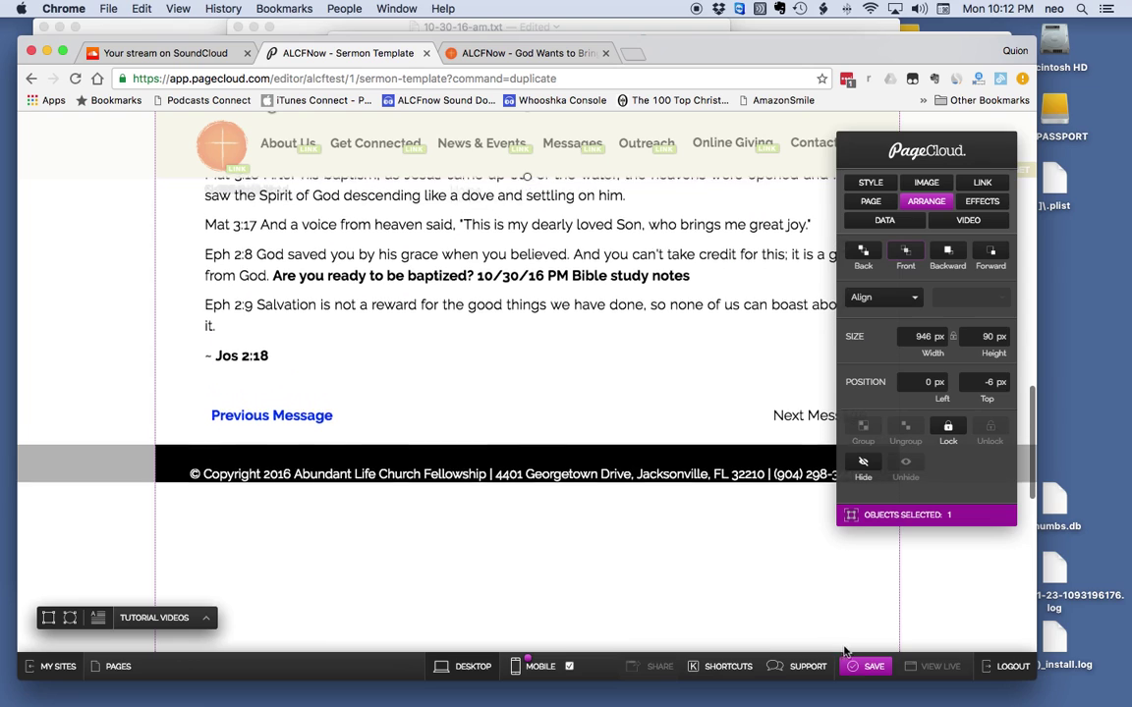
- Save the duplicated page under the name test-sermon
click(869, 667)
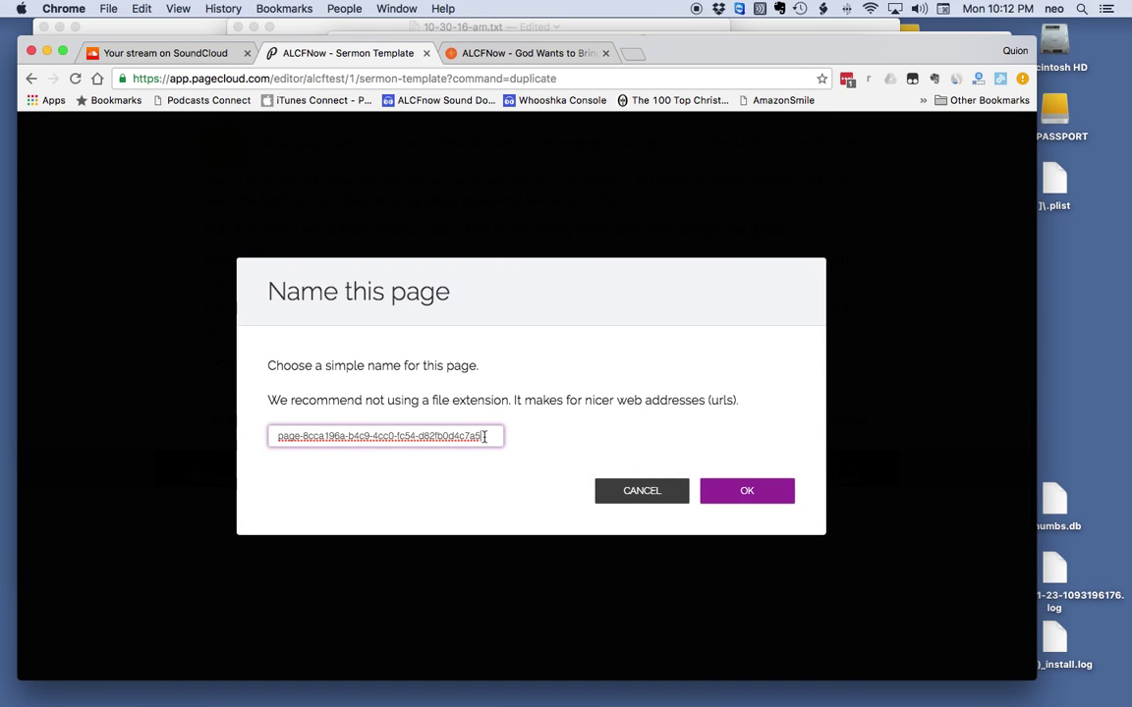
drag(483, 436, 244, 434)
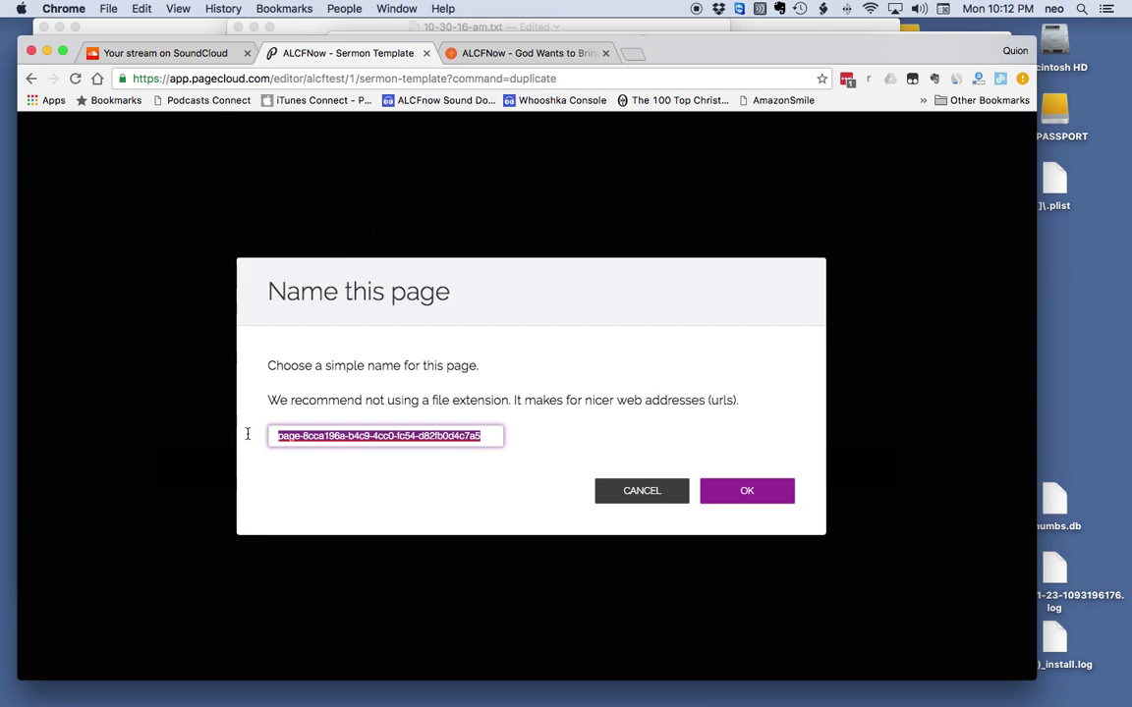
text(test-sermon)
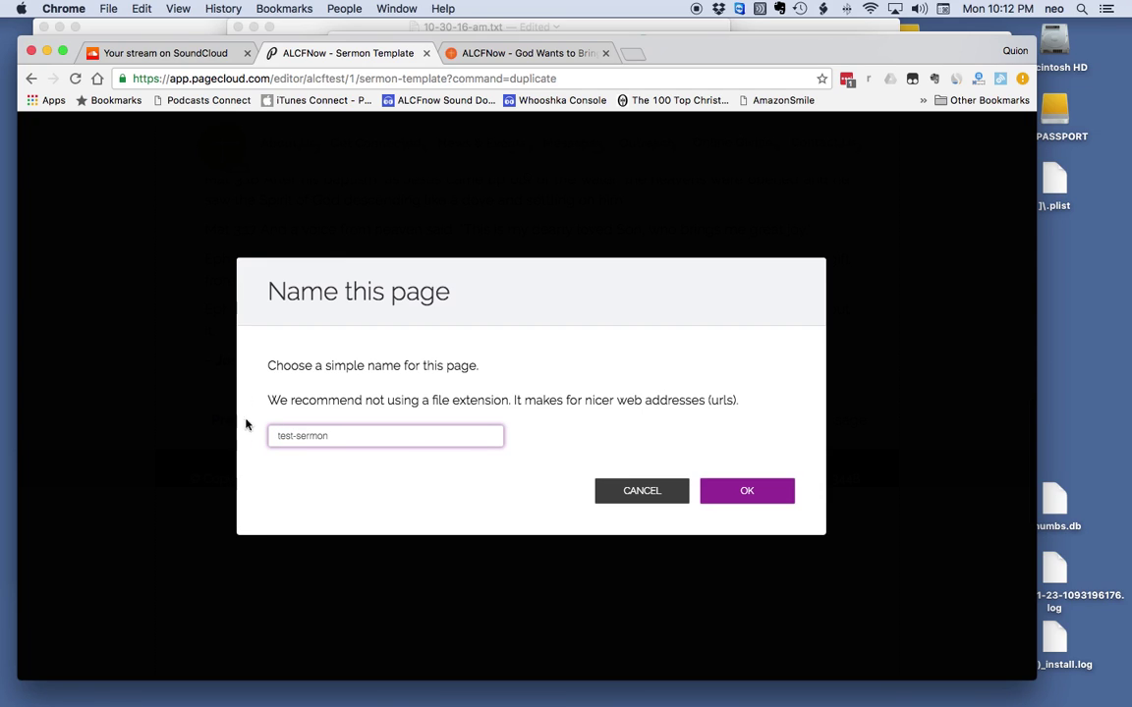
click(753, 495)
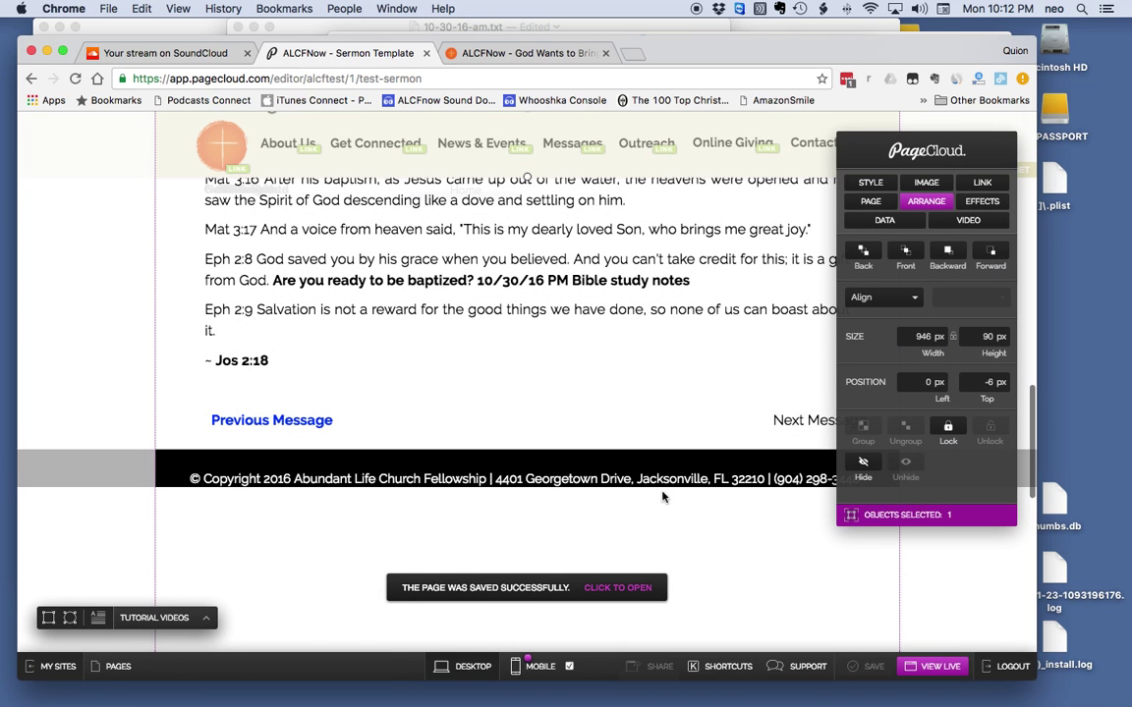
- Look through the keyboard shortcuts list, down to Developer Tools, for a way to reveal hidden objects below the footer
scroll(593, 531, down, 1)
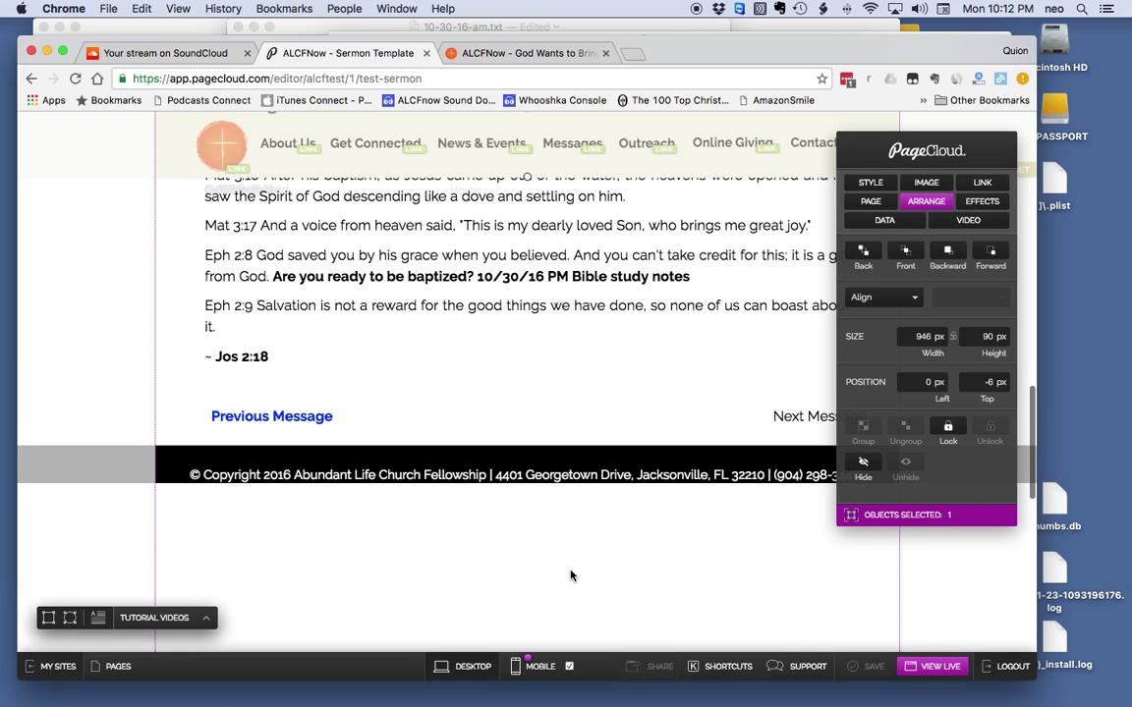
scroll(571, 576, down, 10)
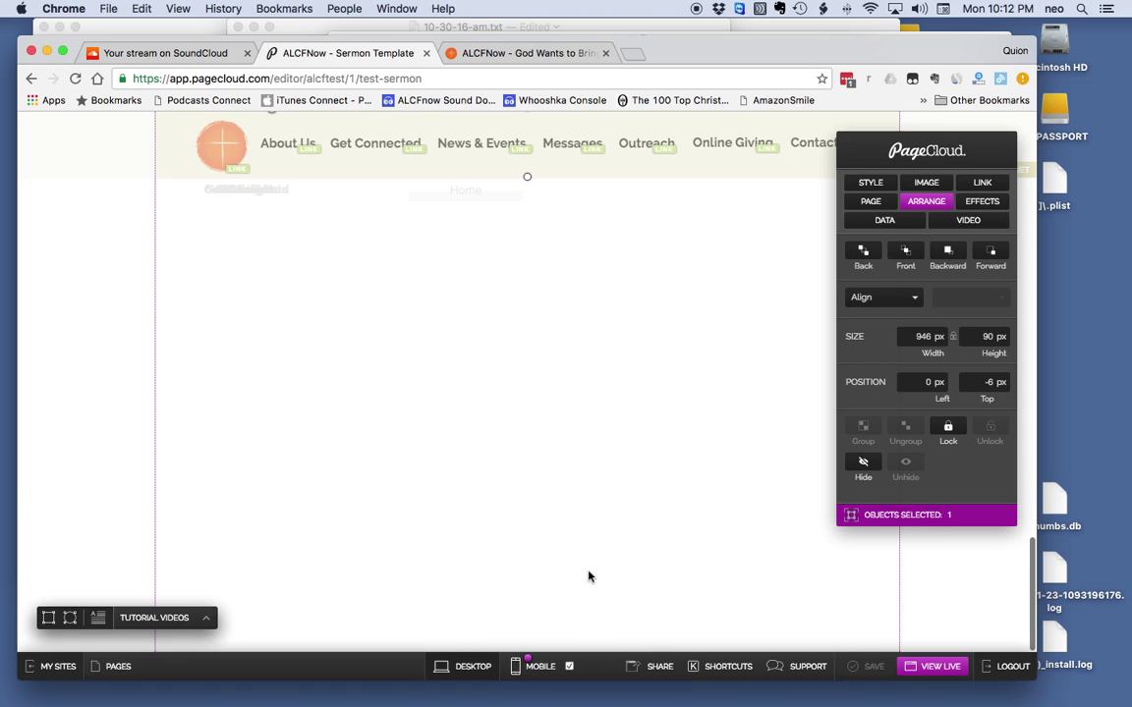
click(722, 668)
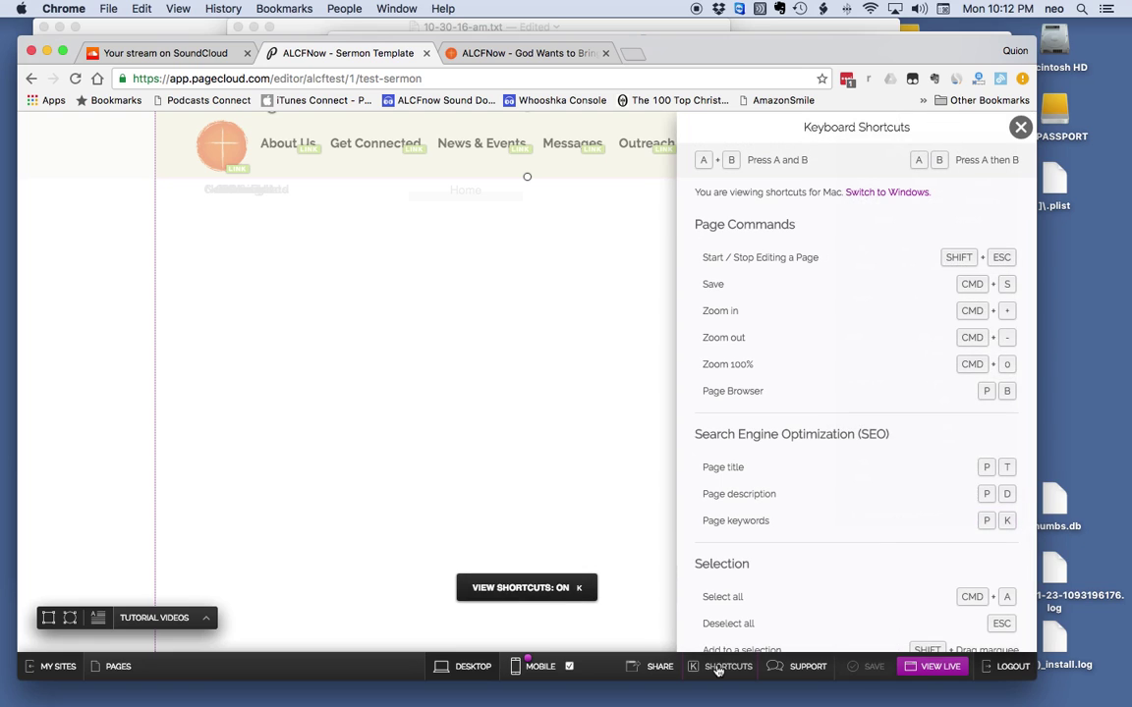
scroll(745, 496, down, 8)
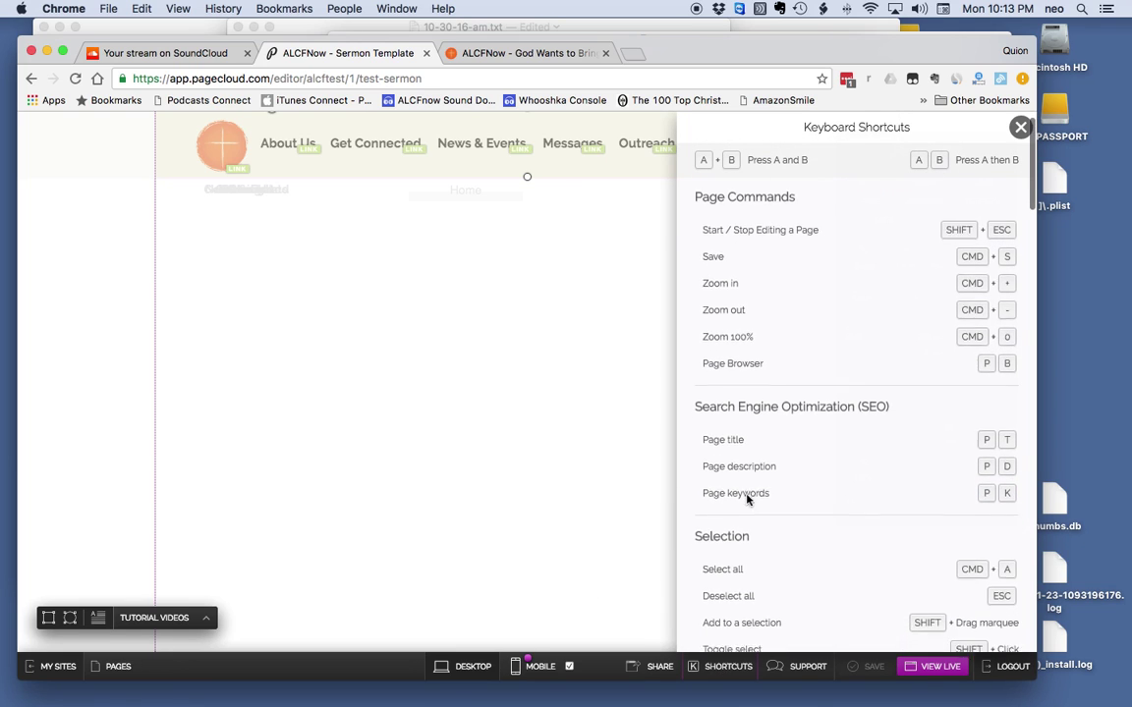
scroll(747, 499, down, 9)
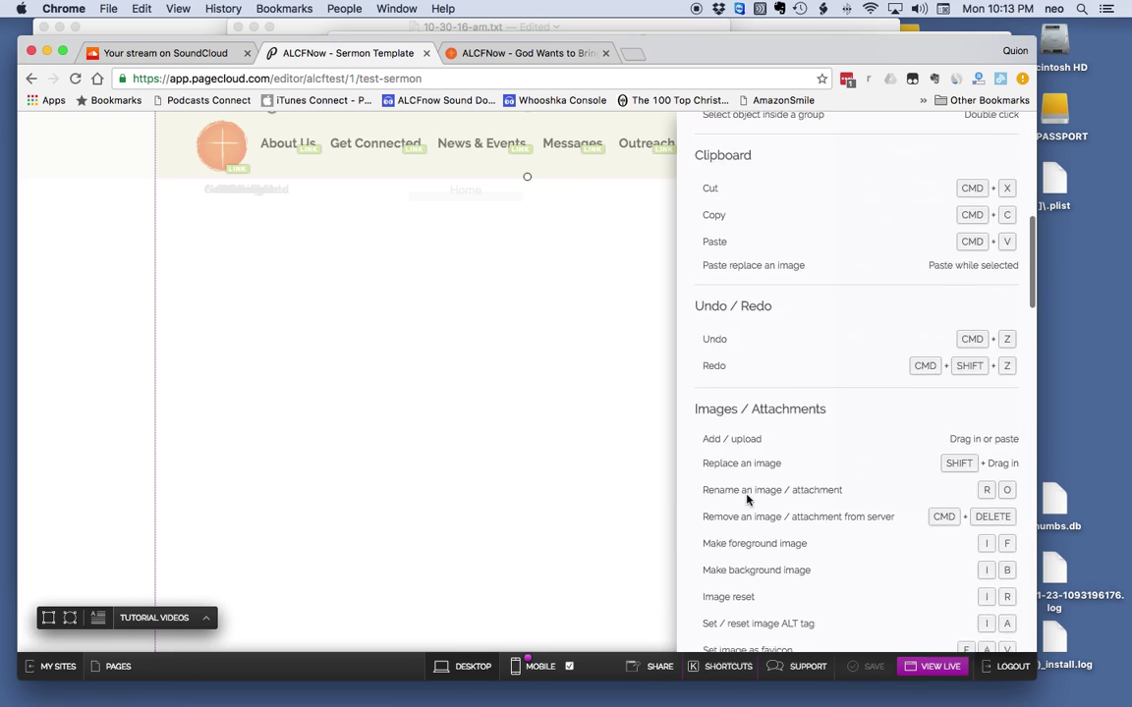
scroll(746, 499, down, 14)
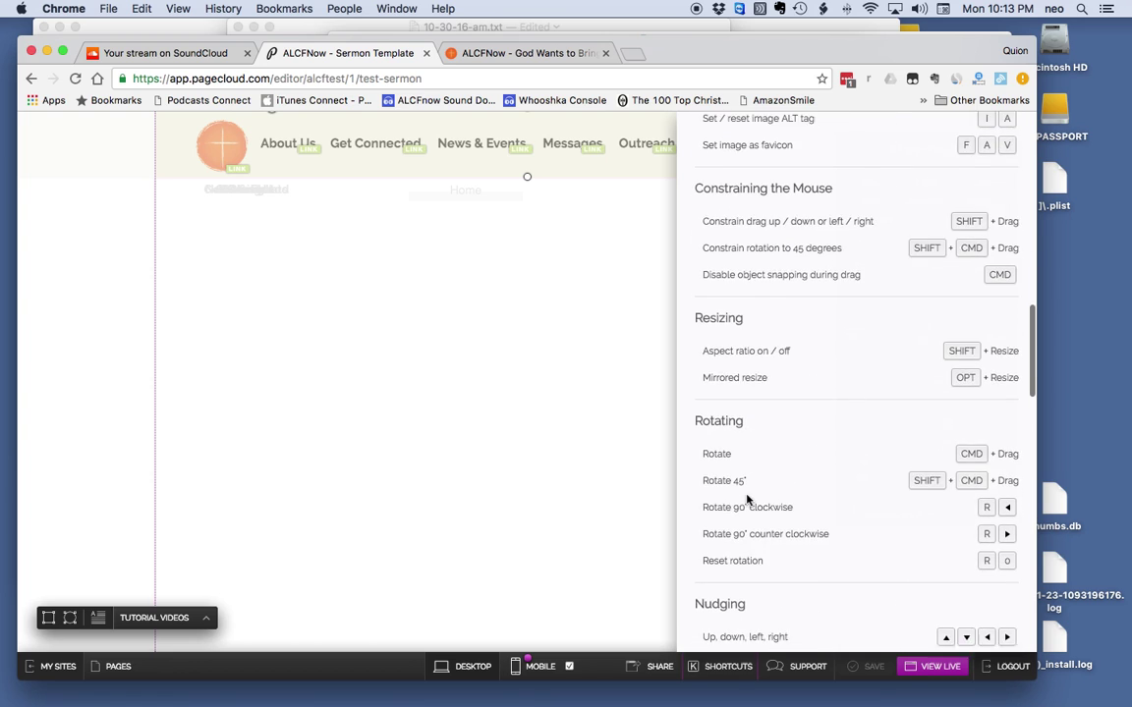
scroll(747, 500, down, 12)
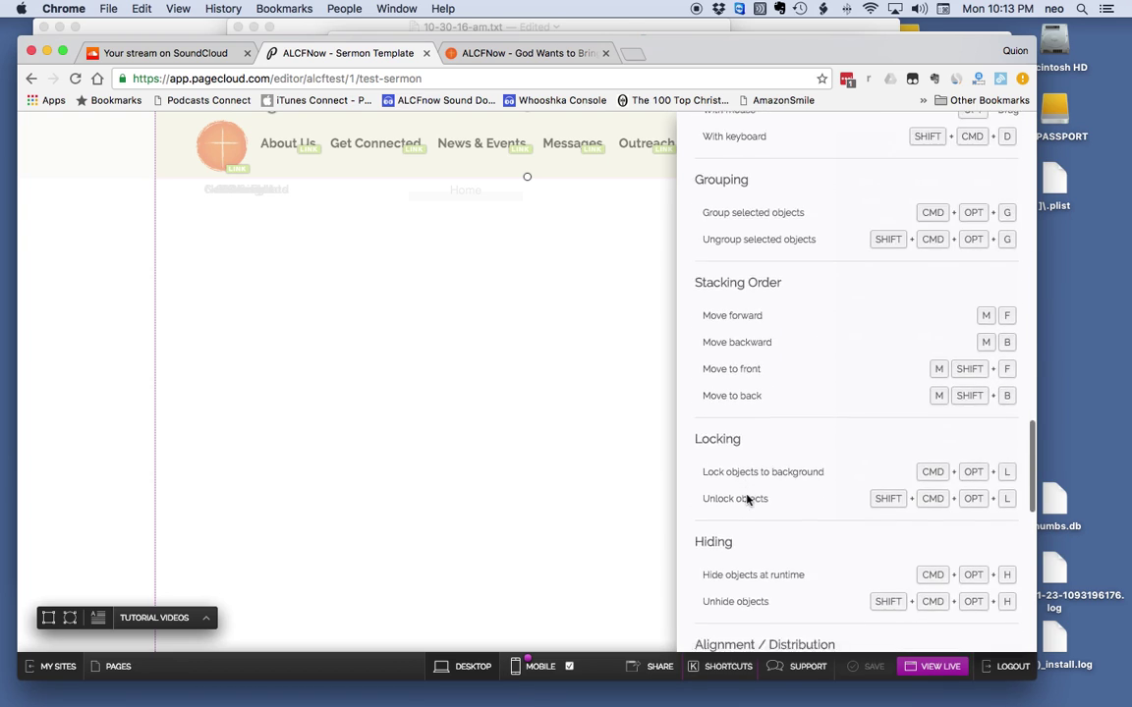
scroll(746, 499, down, 9)
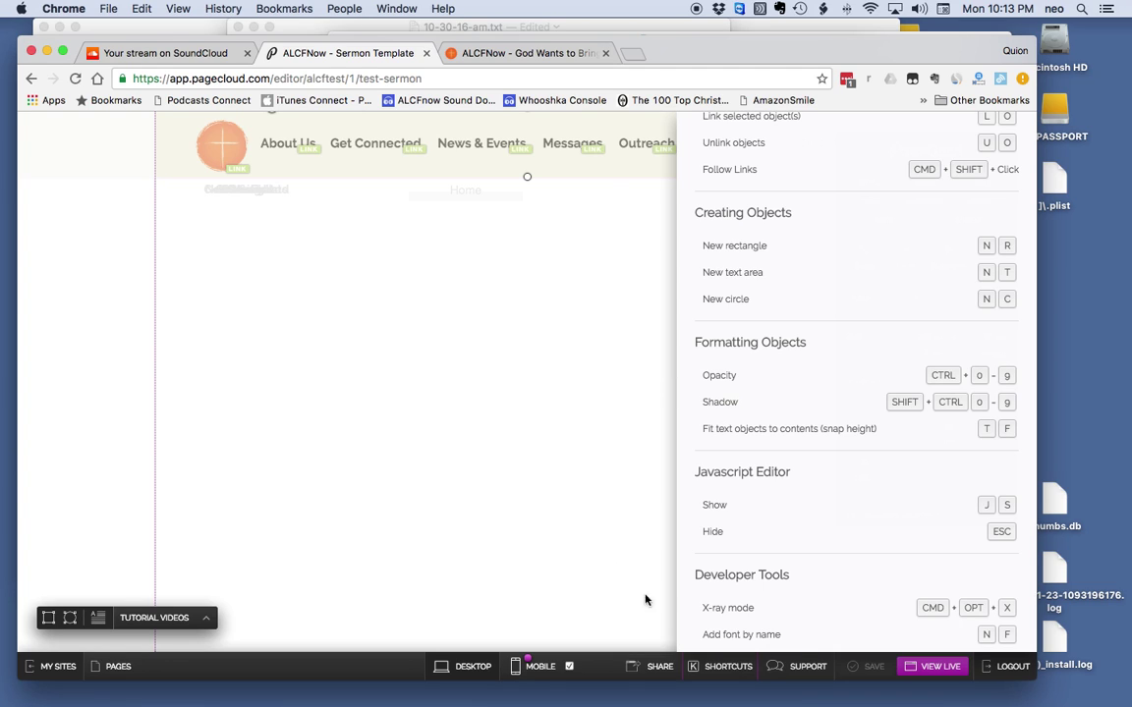
click(707, 662)
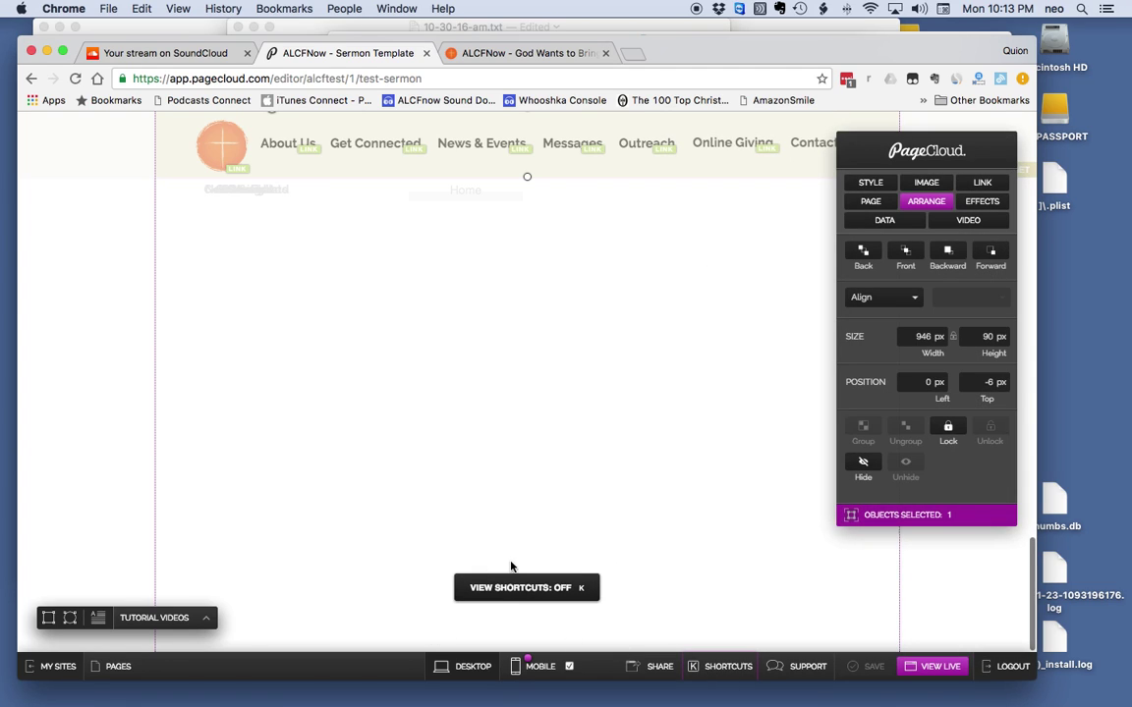
- In X-ray mode, move the empty 700 px wide text object from below the footer up onto it, at about 146 px left, 2040 px top
key(alt+super+x)
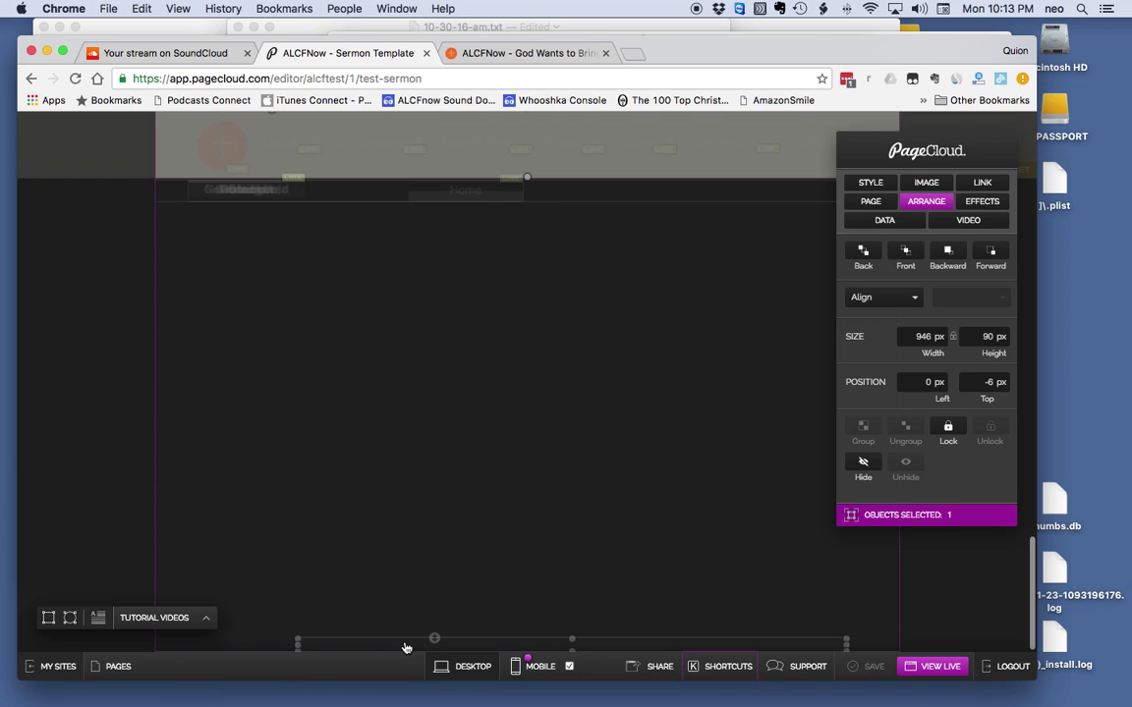
mouse_move(434, 638)
mouse_down()
mouse_move(428, 560)
mouse_move(426, 634)
mouse_up()
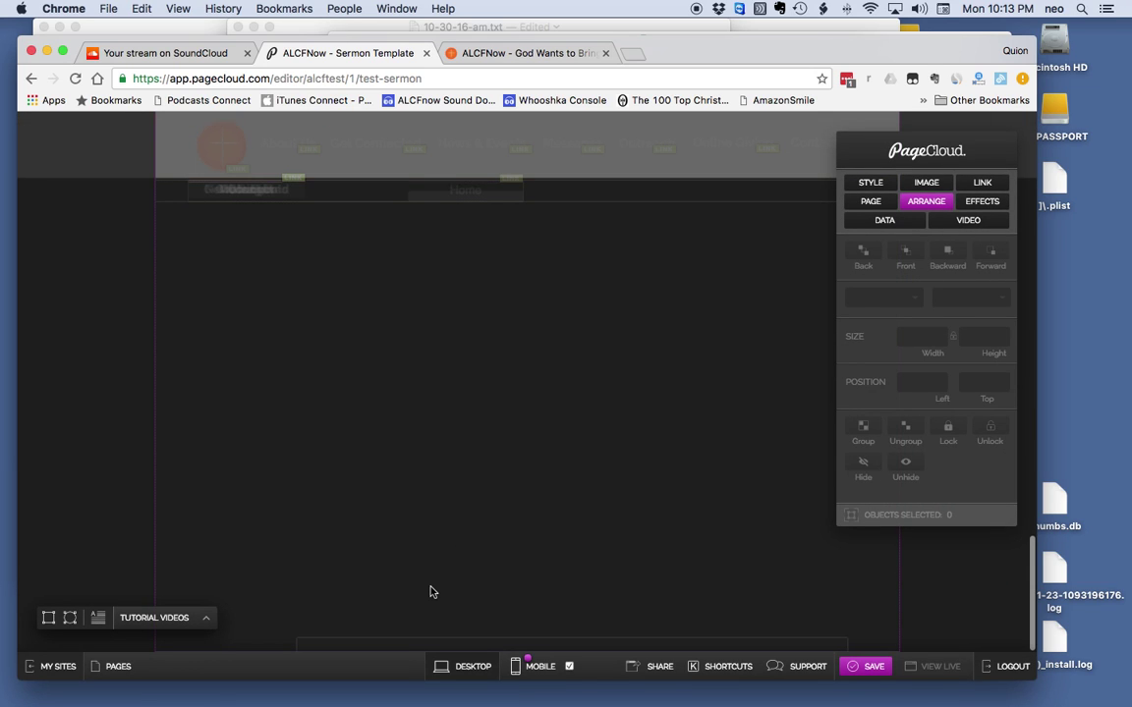
key(super+z)
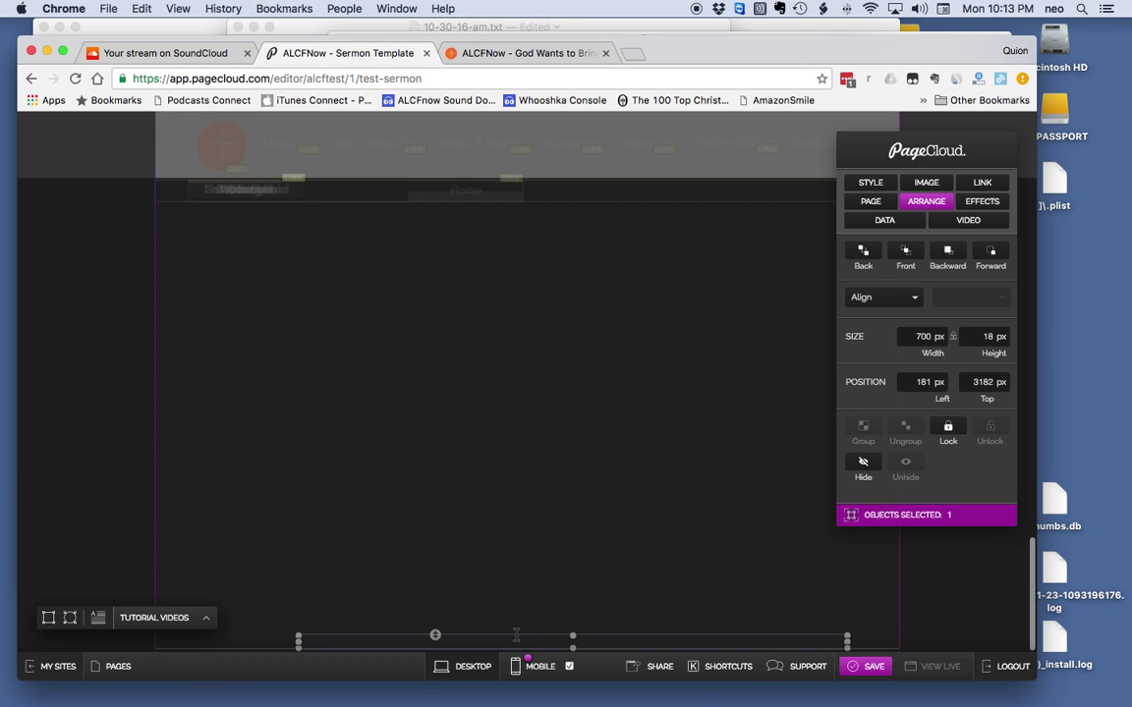
drag(514, 641, 482, 364)
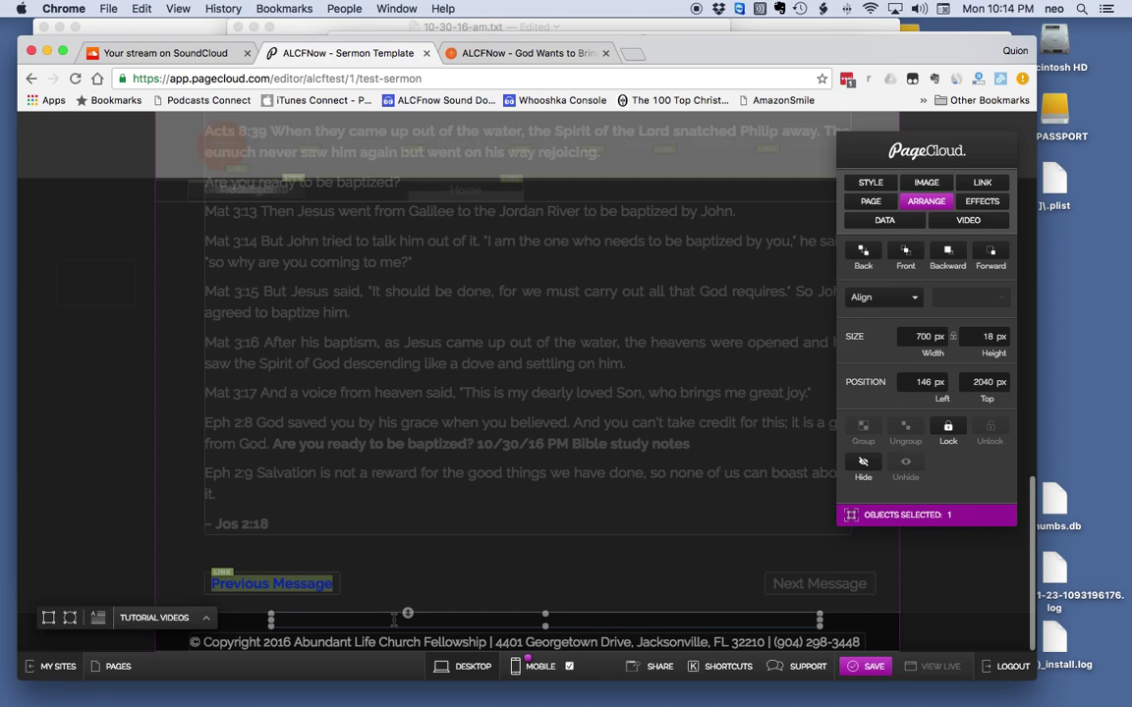
key(alt+super+x)
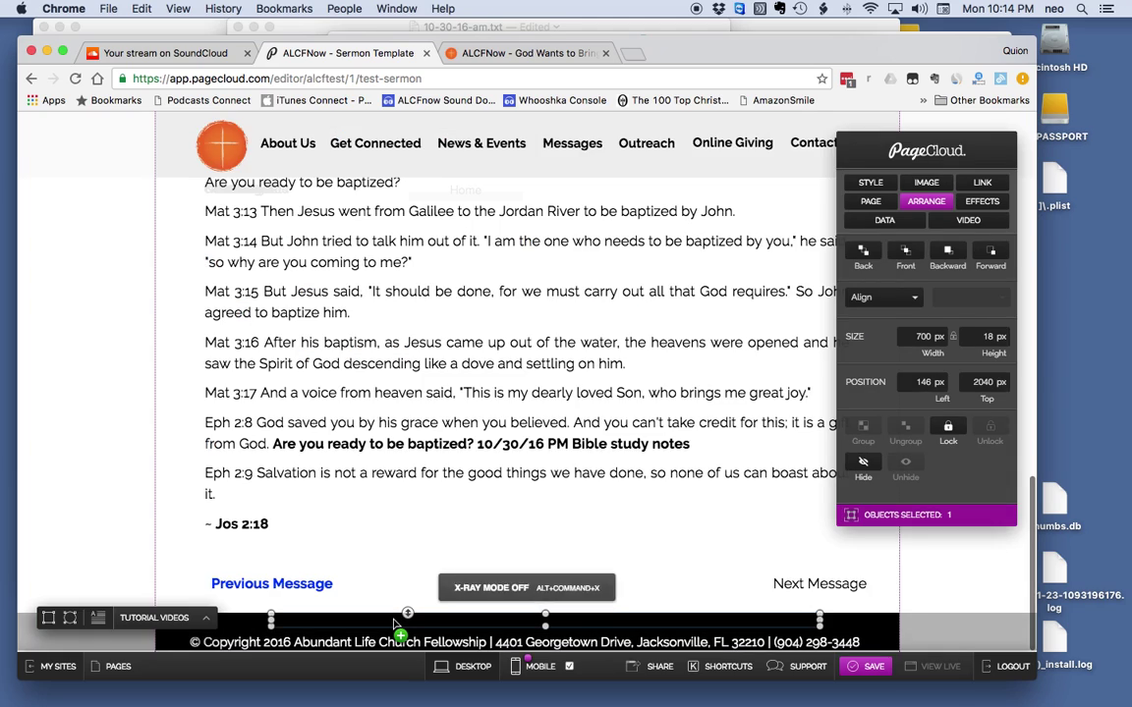
click(942, 588)
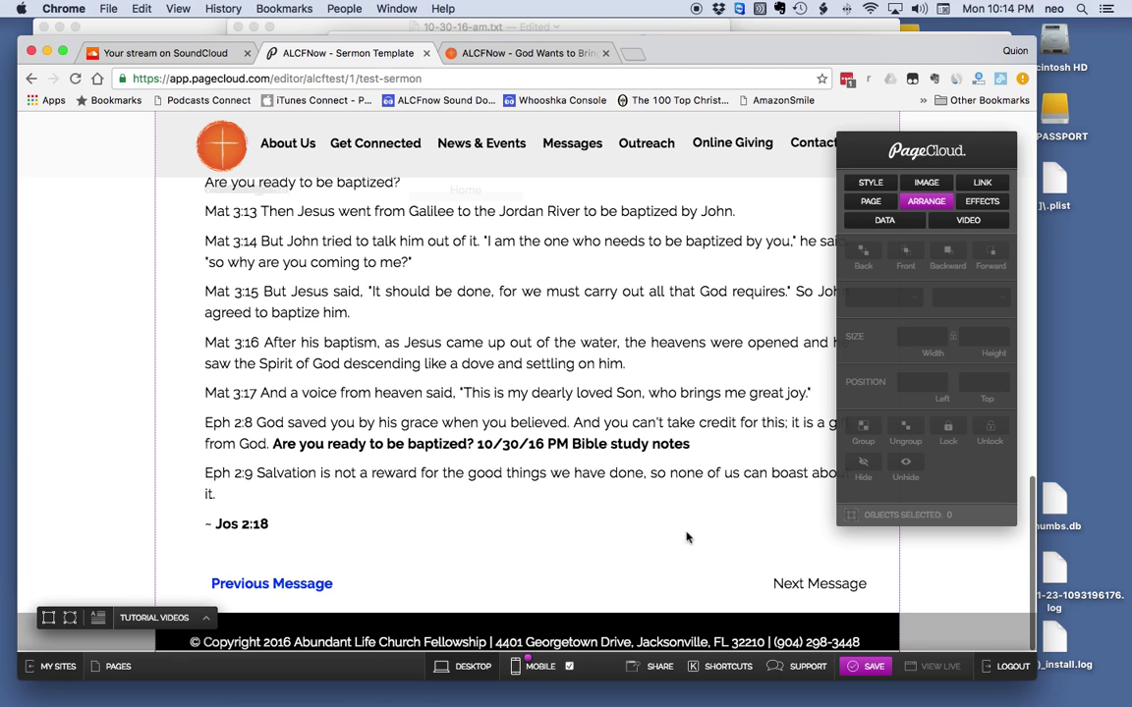
- Save the page and open its live version, checking it from the title down to the copyright footer
click(876, 668)
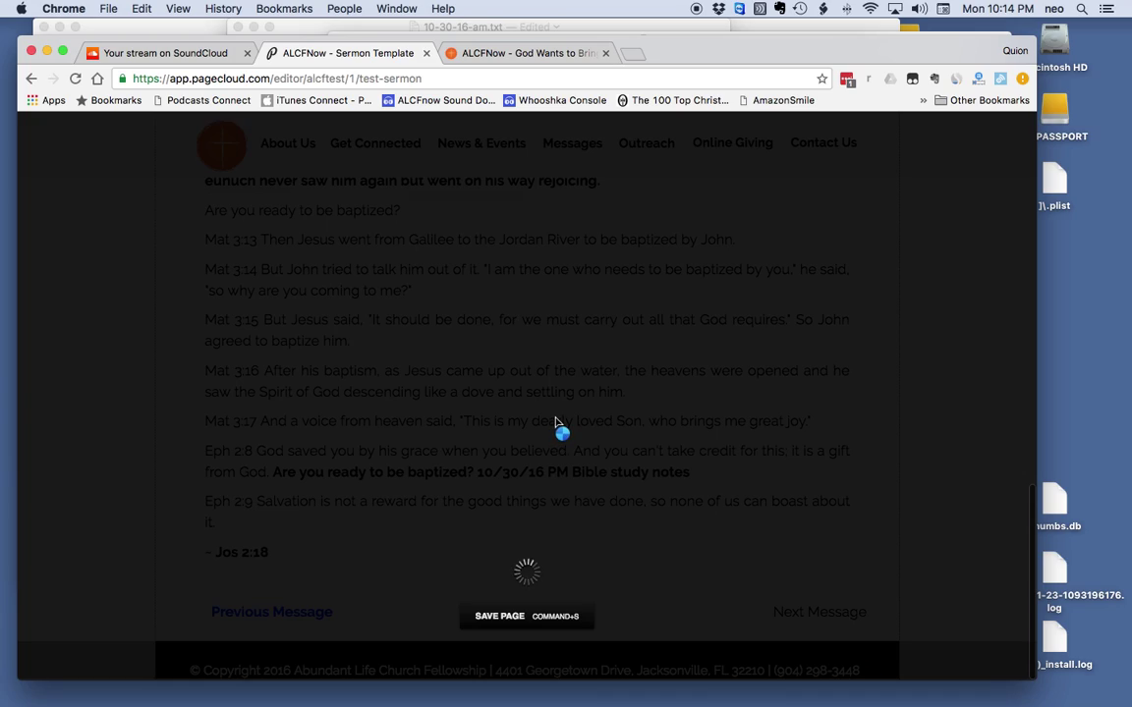
scroll(557, 423, up, 15)
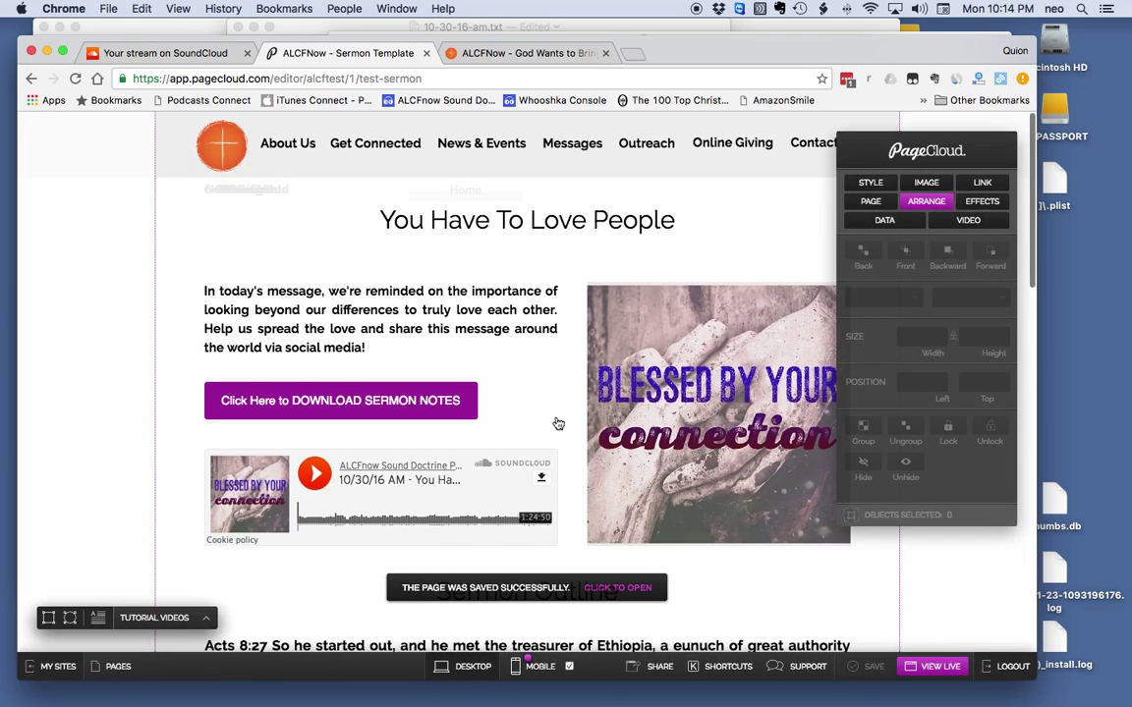
click(934, 666)
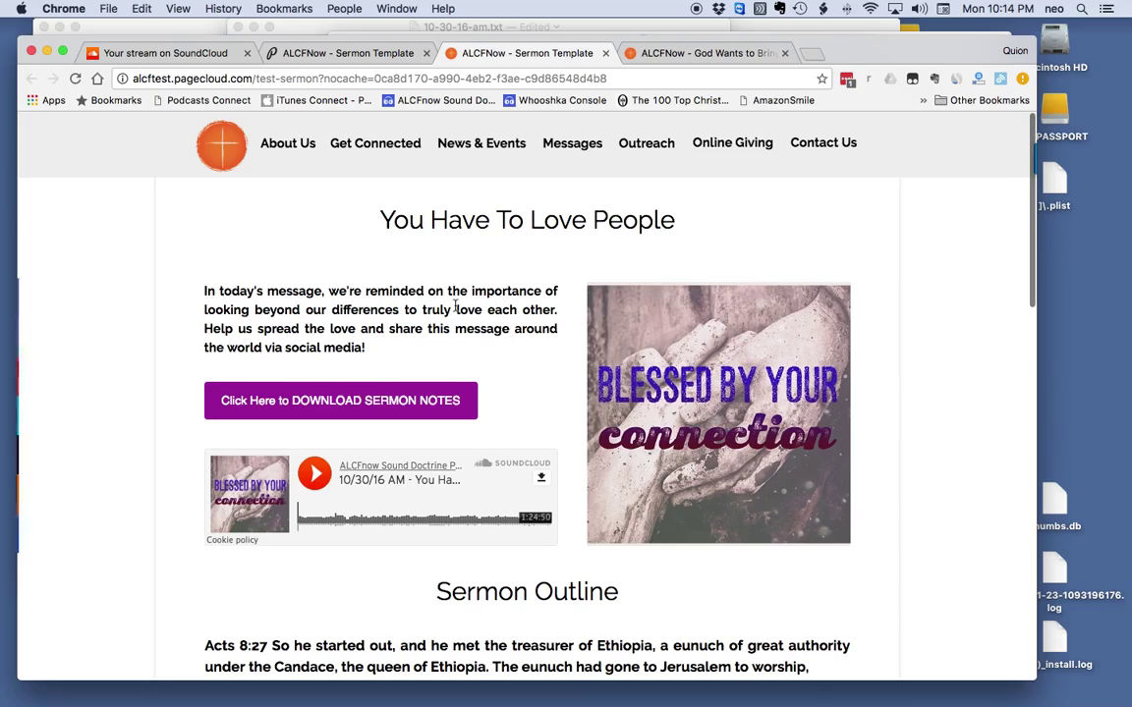
scroll(455, 309, down, 5)
scroll(455, 309, down, 10)
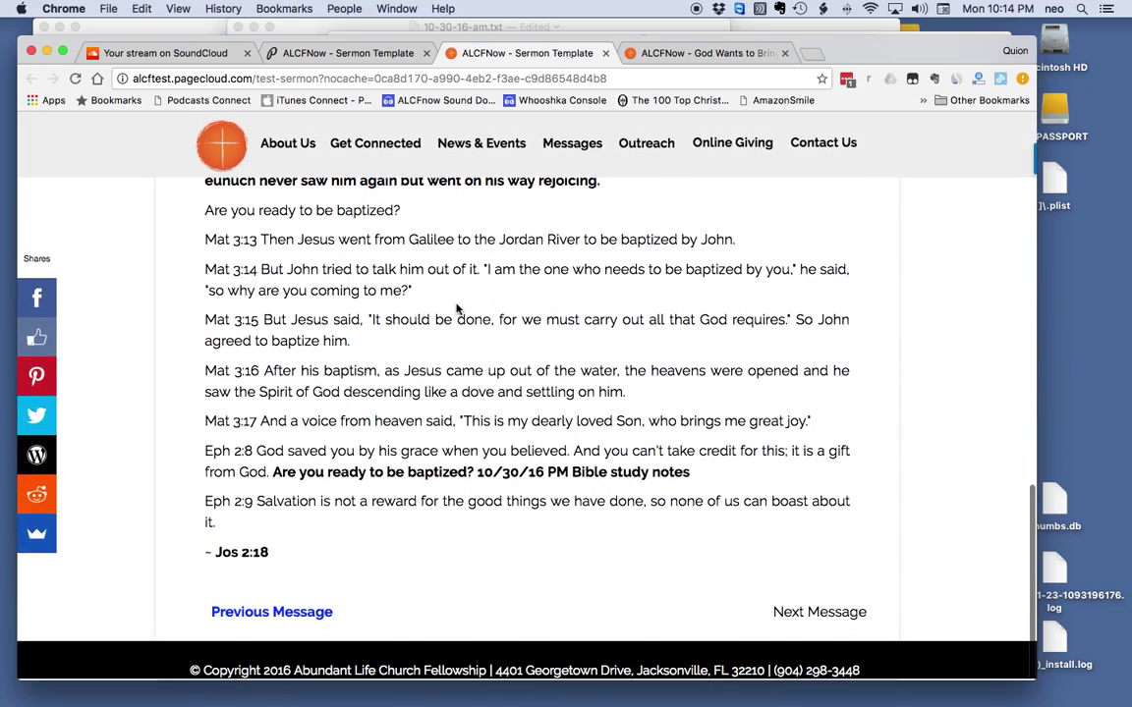
scroll(457, 308, up, 15)
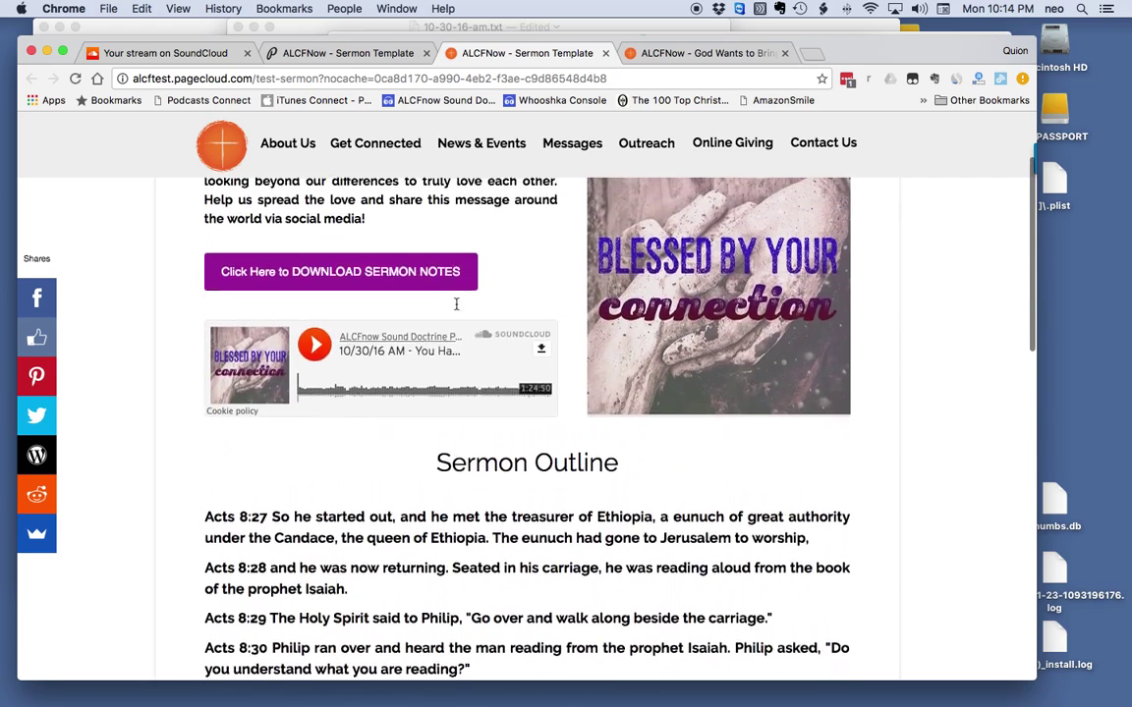